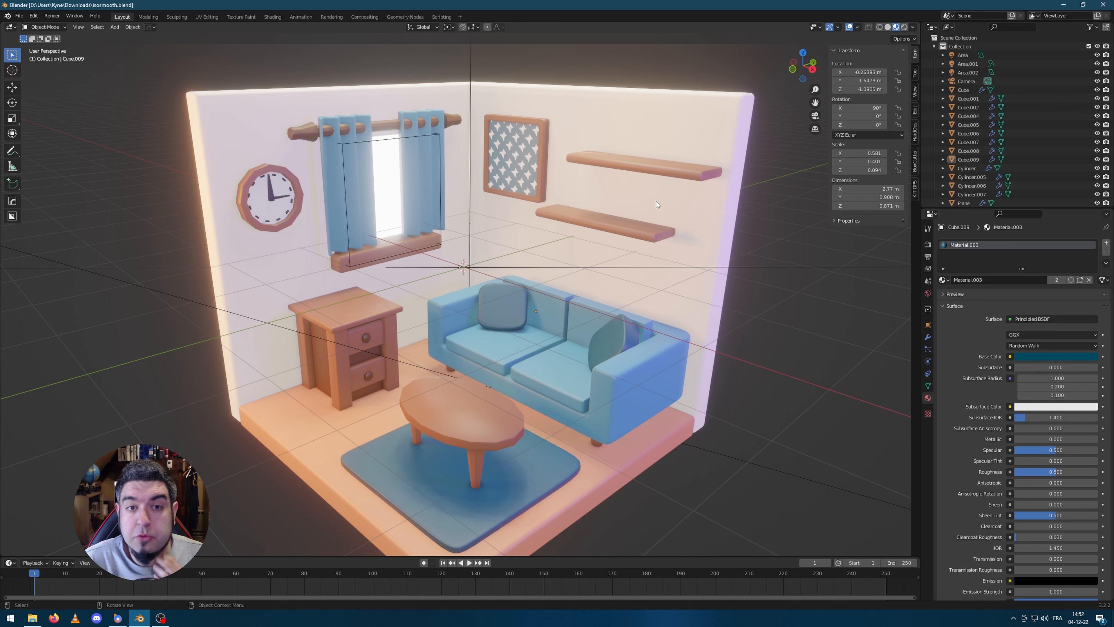
Add a mesh cylinder with 16 vertices at the scene's centre and isolate it in local view
middle_click_drag(722, 207, 682, 182)
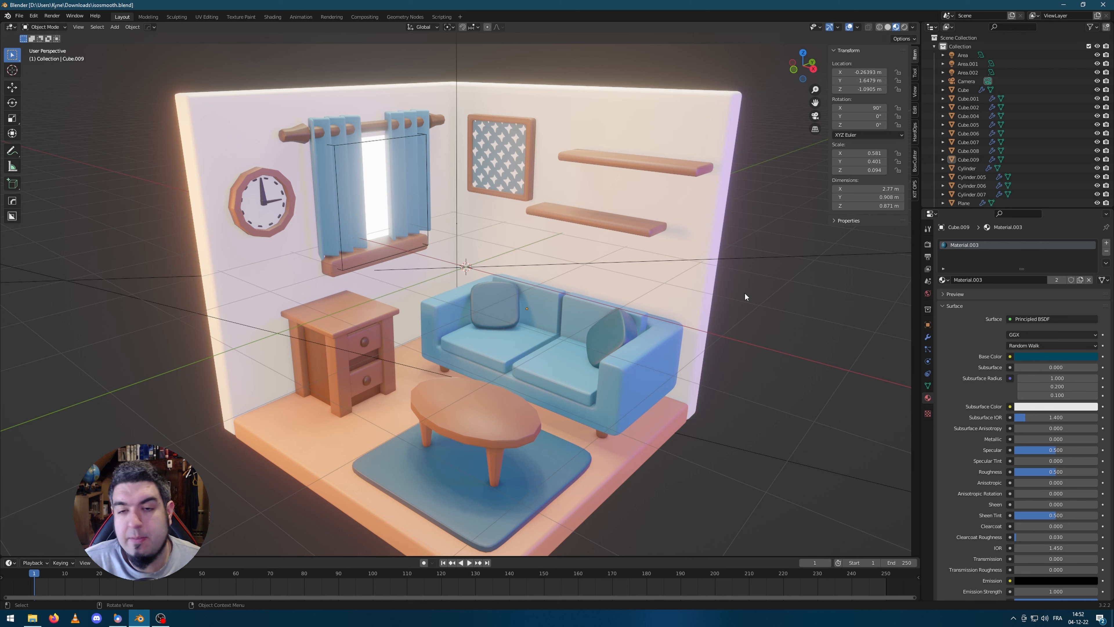
key("shift+a")
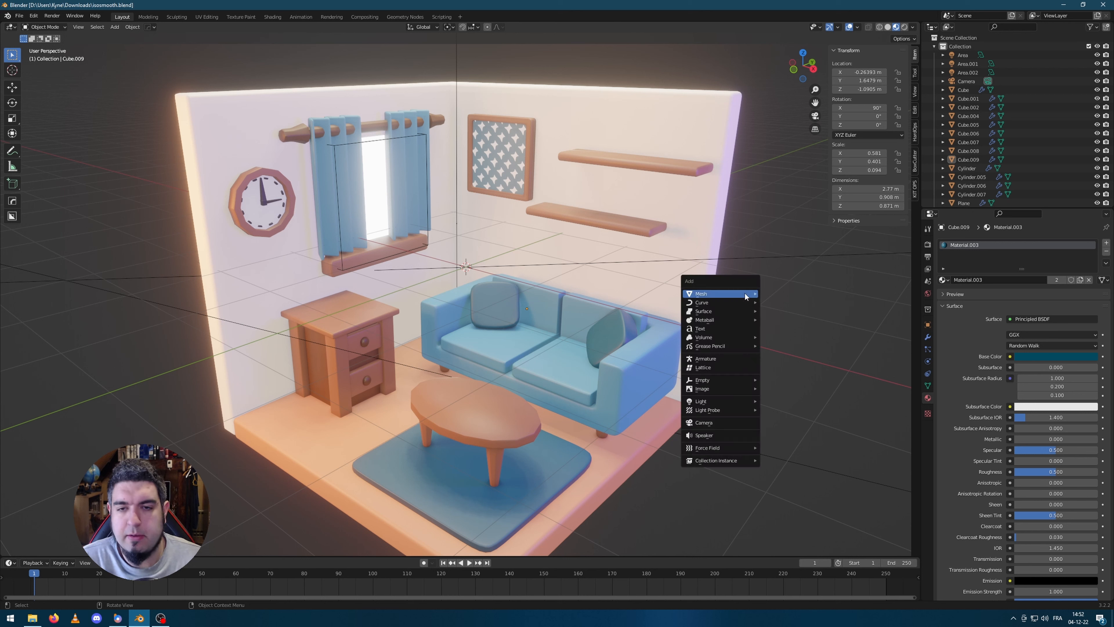
mouse_move(745, 294)
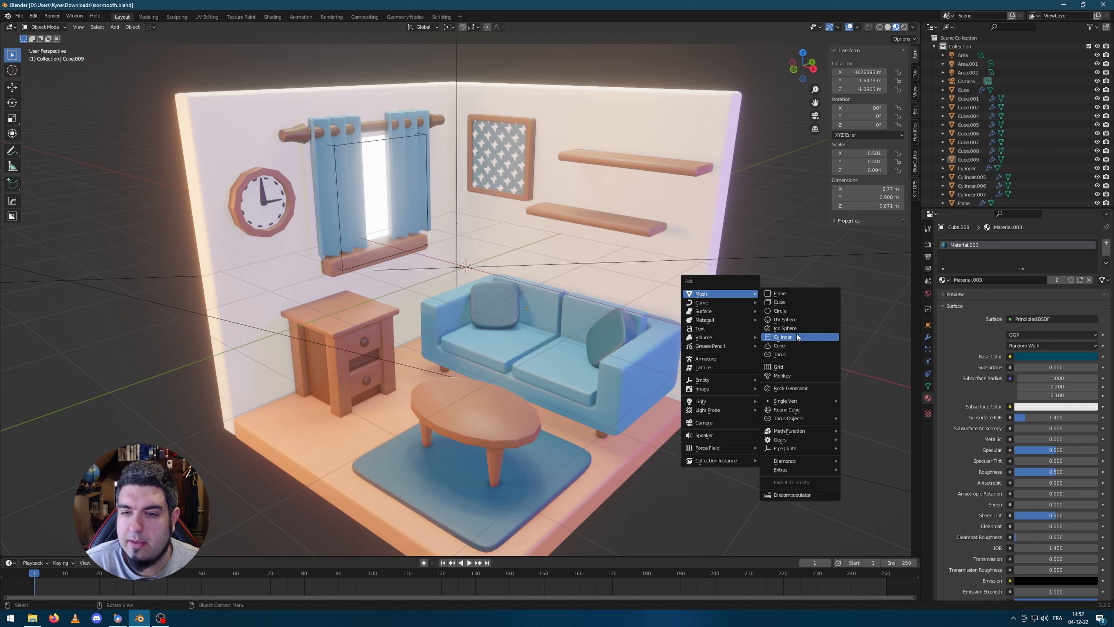
left_click(784, 336)
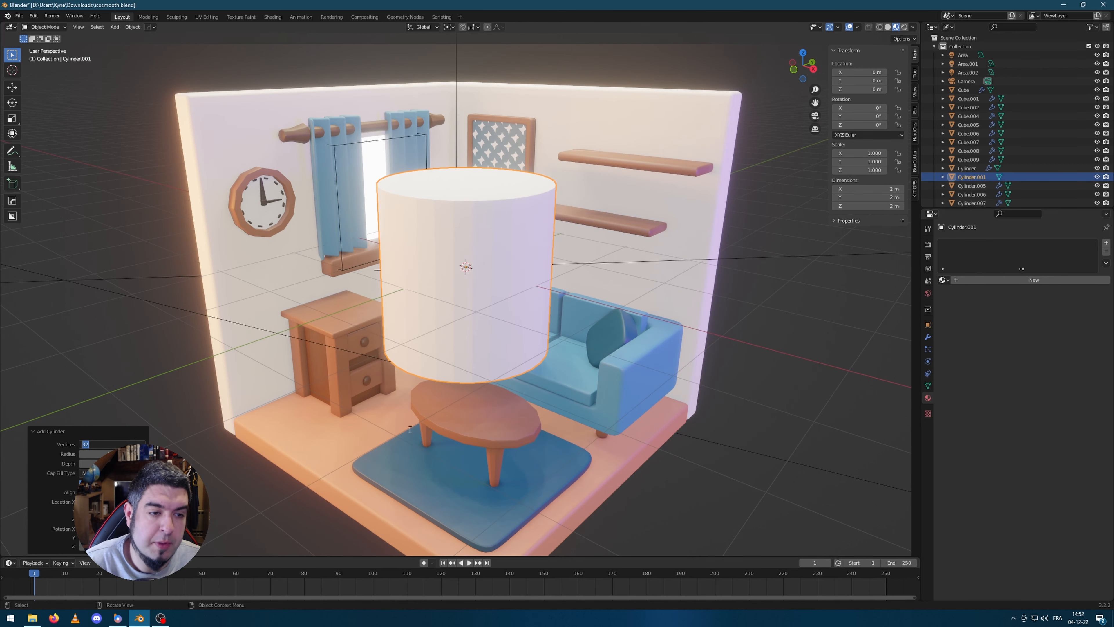
key("Return")
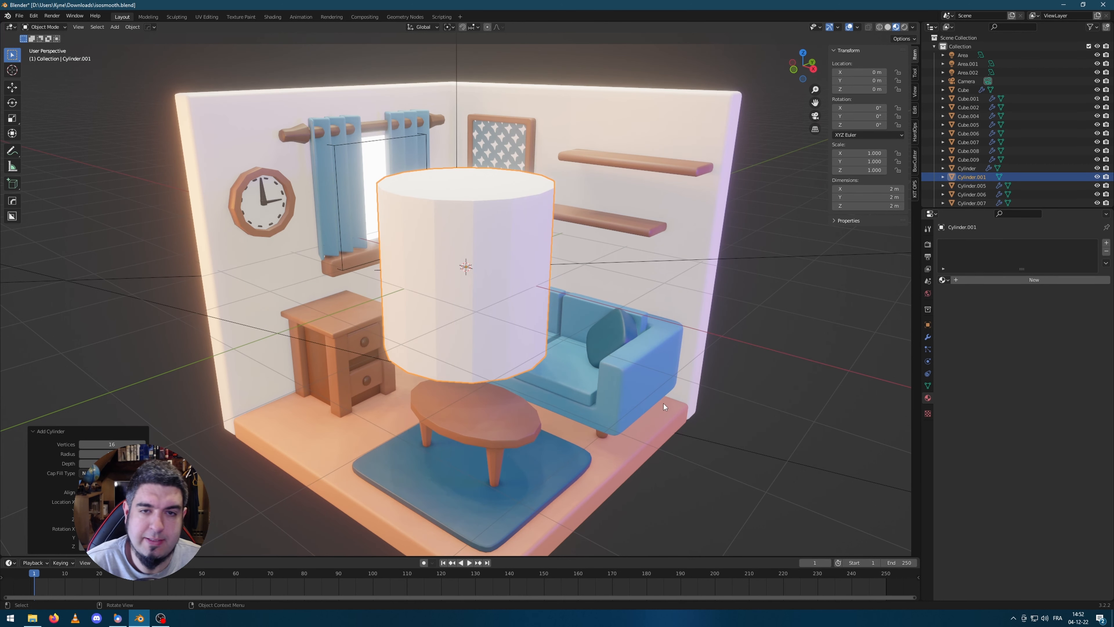
key("KP_Divide")
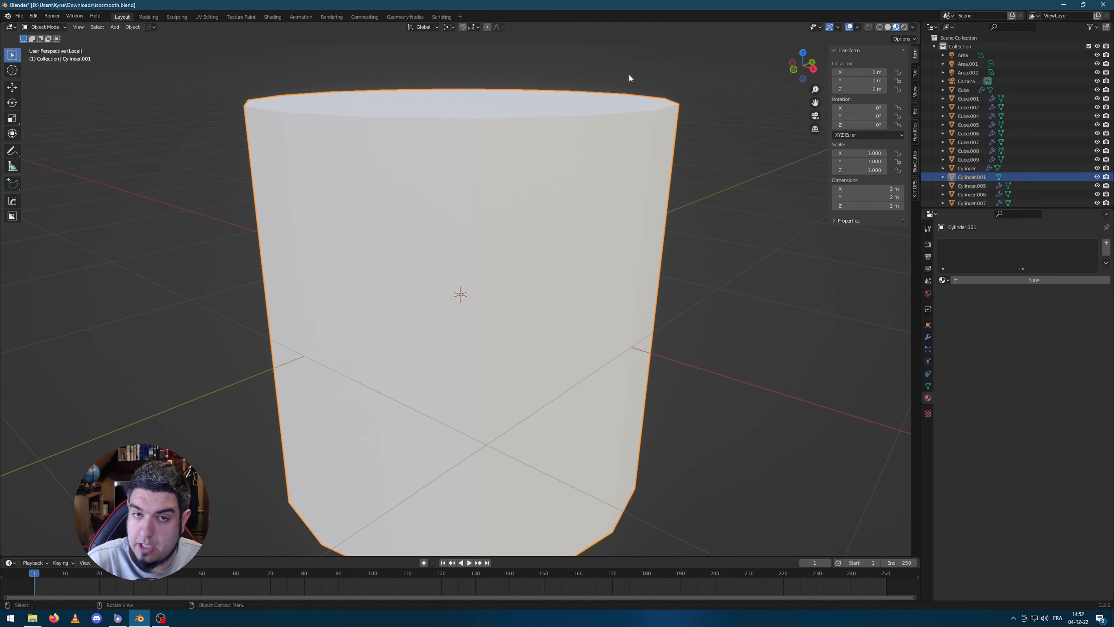
Scale up the cylinder's top face in Edit Mode so the body tapers towards its base like a cup
middle_click_drag(653, 118, 674, 210)
key("Tab")
middle_click_drag(768, 358, 736, 316)
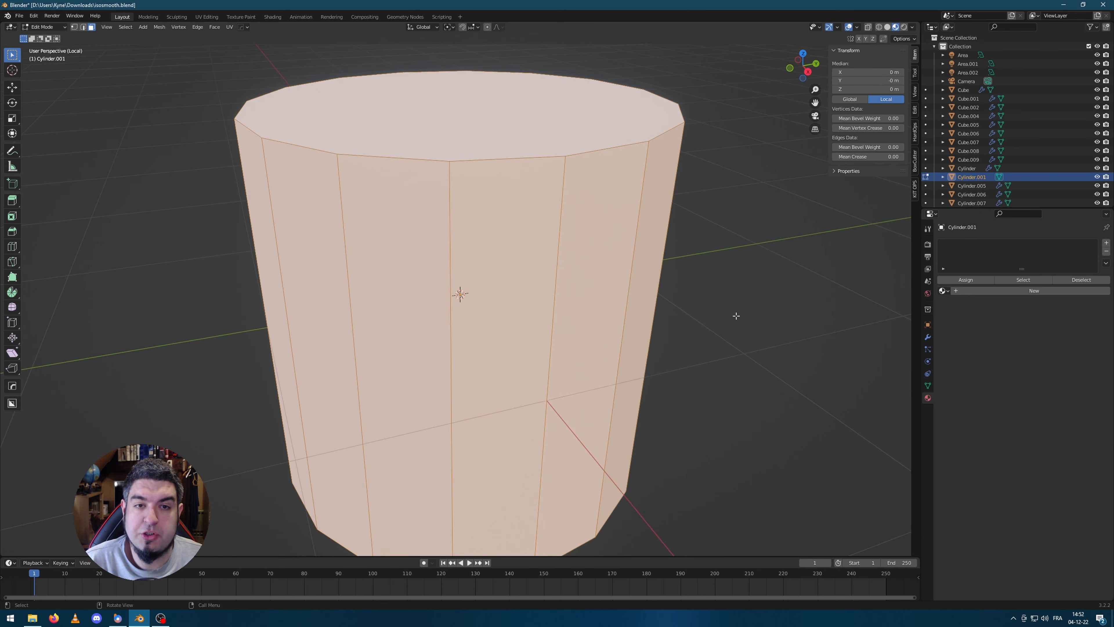
scroll(691, 295, "down", 2)
left_click(485, 171)
key("Tab")
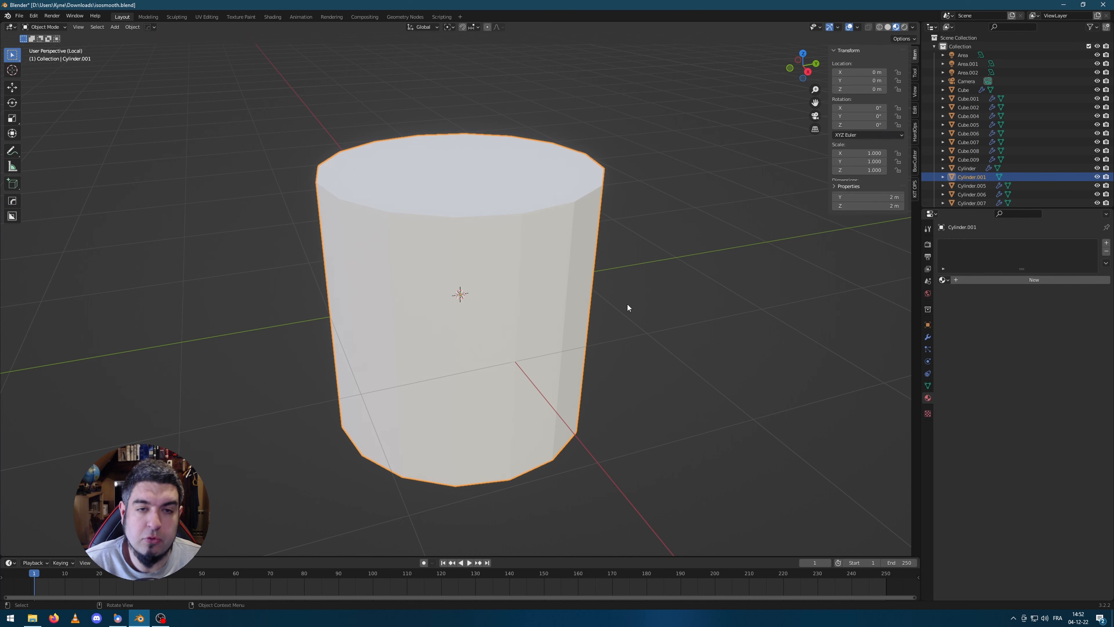
key("Tab")
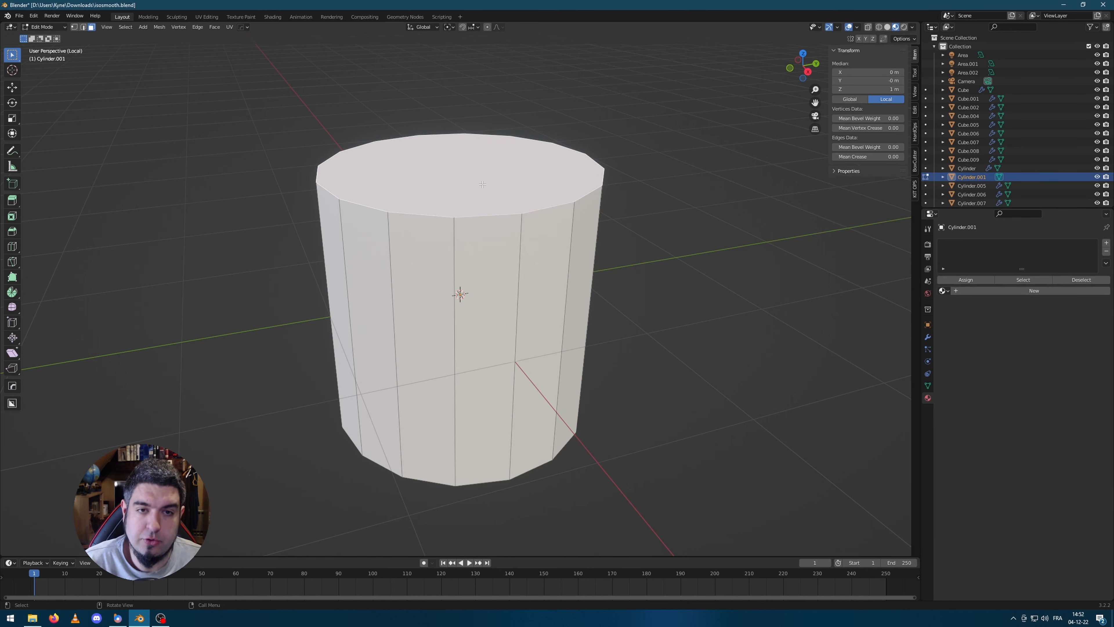
key("s")
left_click(661, 324)
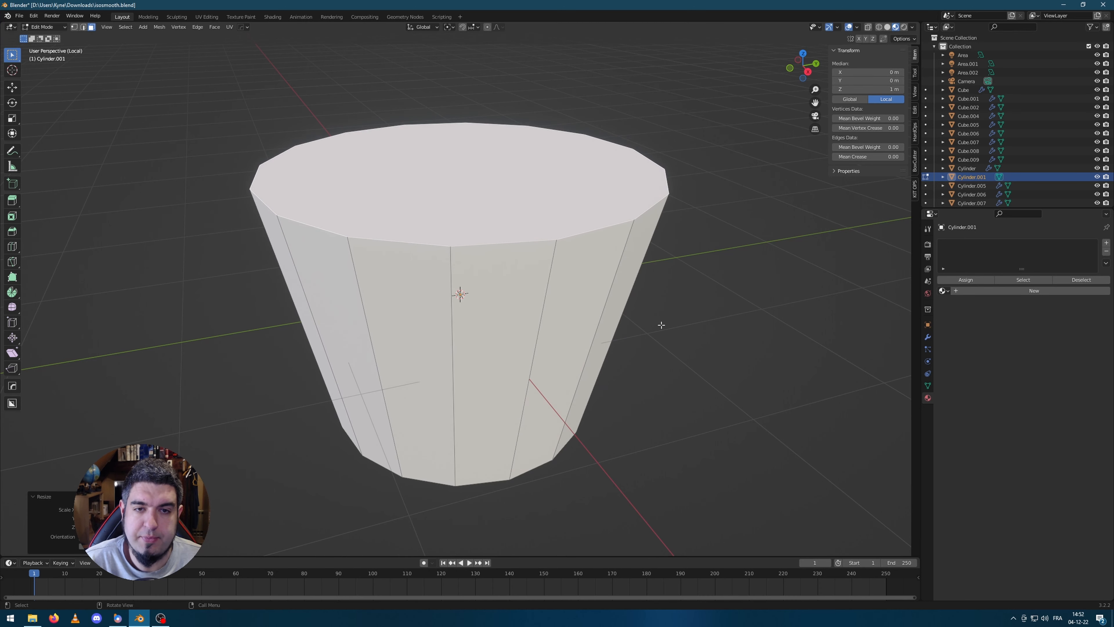
Inset the cup's top face to leave a rim, and extrude the inner face down about 1.7 m to hollow the cup
key("i")
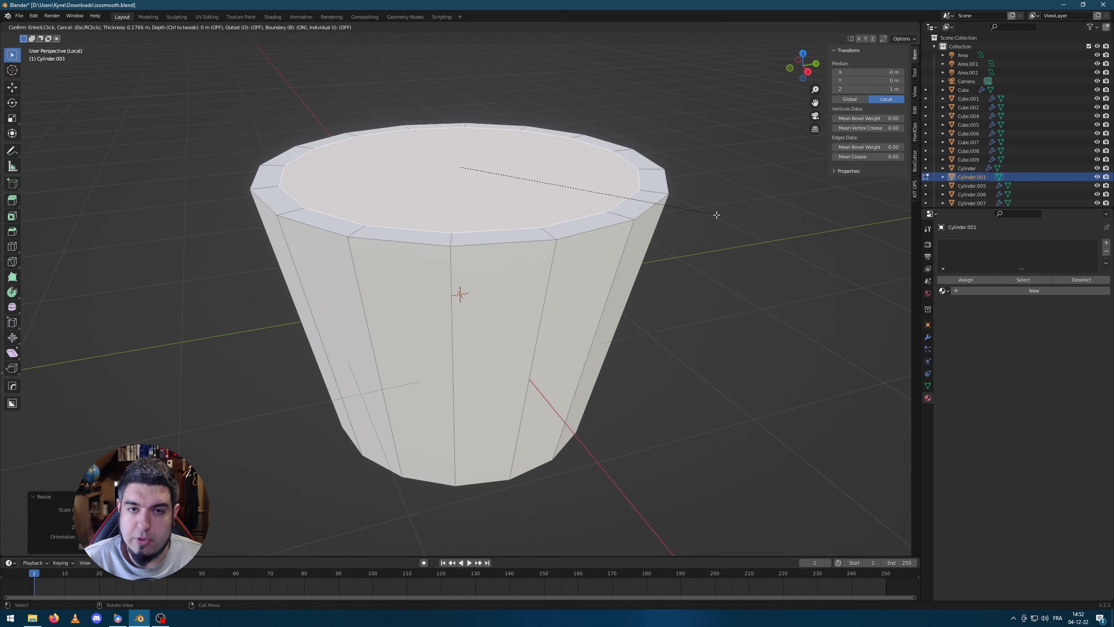
left_click(611, 107)
key("e")
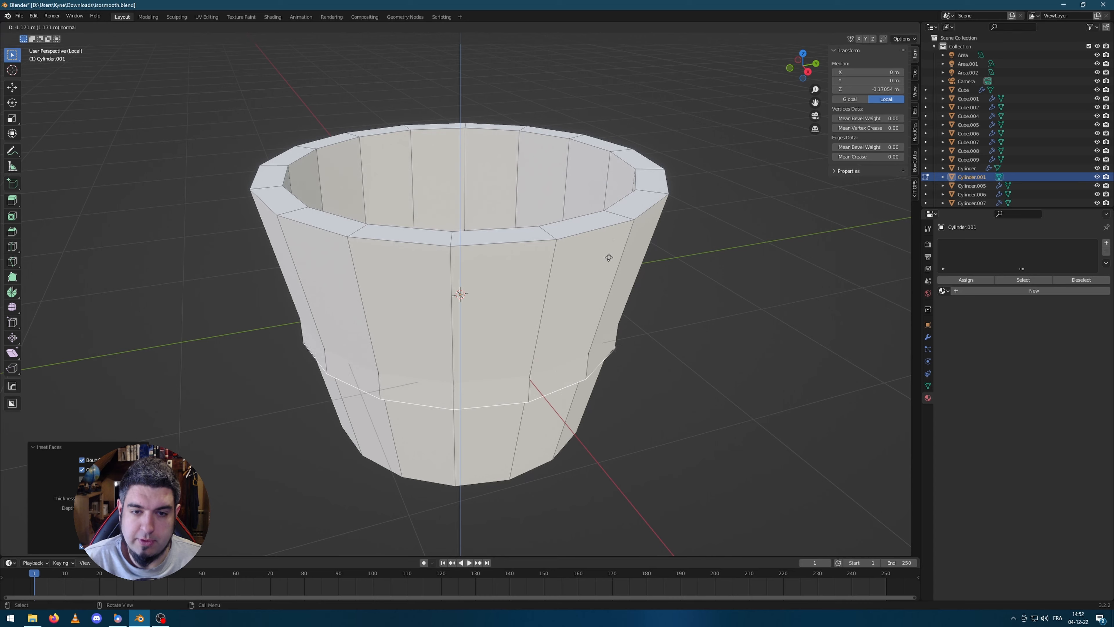
left_click(606, 319)
Scale down the cup's inner floor face so the inside walls follow the outer taper
middle_click_drag(718, 371, 741, 365)
key("s")
left_click(694, 359)
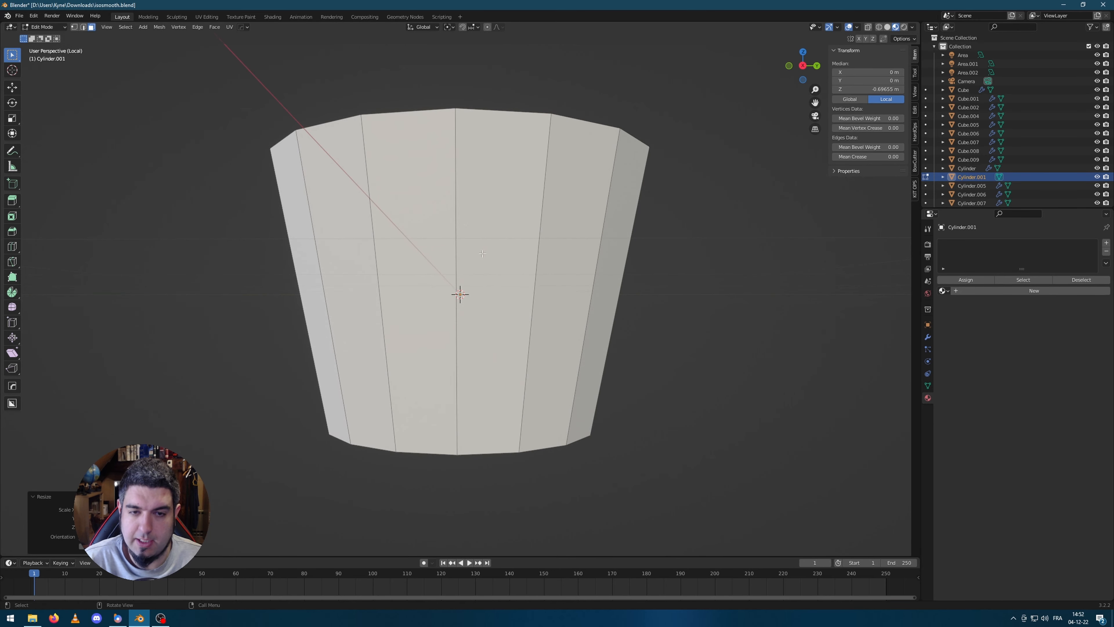
middle_click_drag(480, 245, 469, 314)
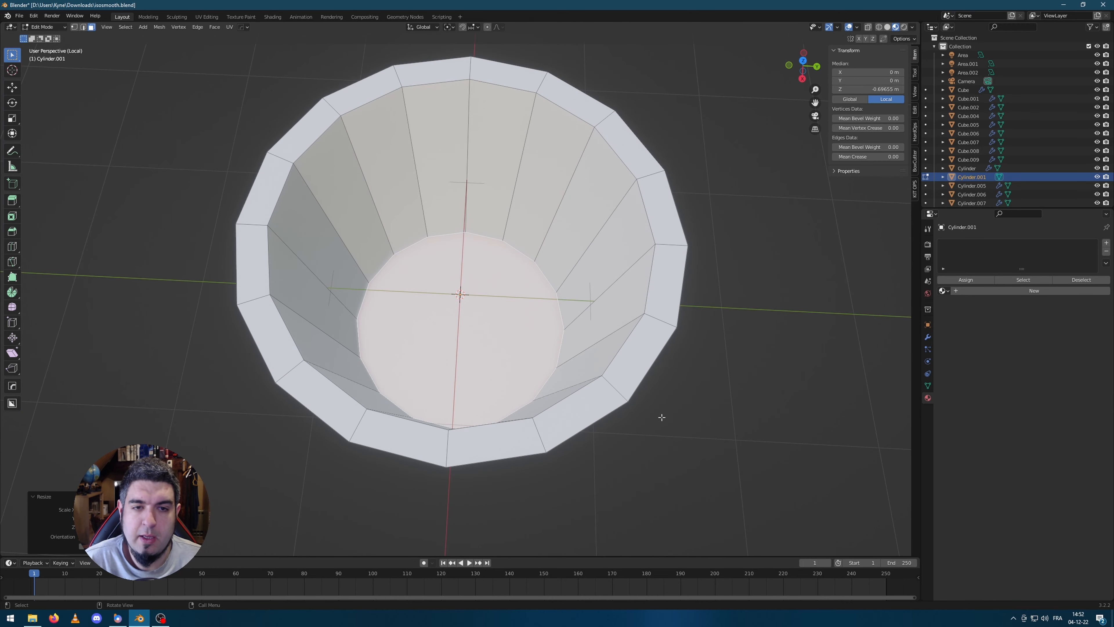
mouse_move(662, 417)
middle_mouse_down()
mouse_move(654, 388)
mouse_move(656, 410)
middle_mouse_up()
Duplicate the cup's inner floor face and raise the copy along Z to just below the rim as a liquid surface
key("g")
right_click(651, 359)
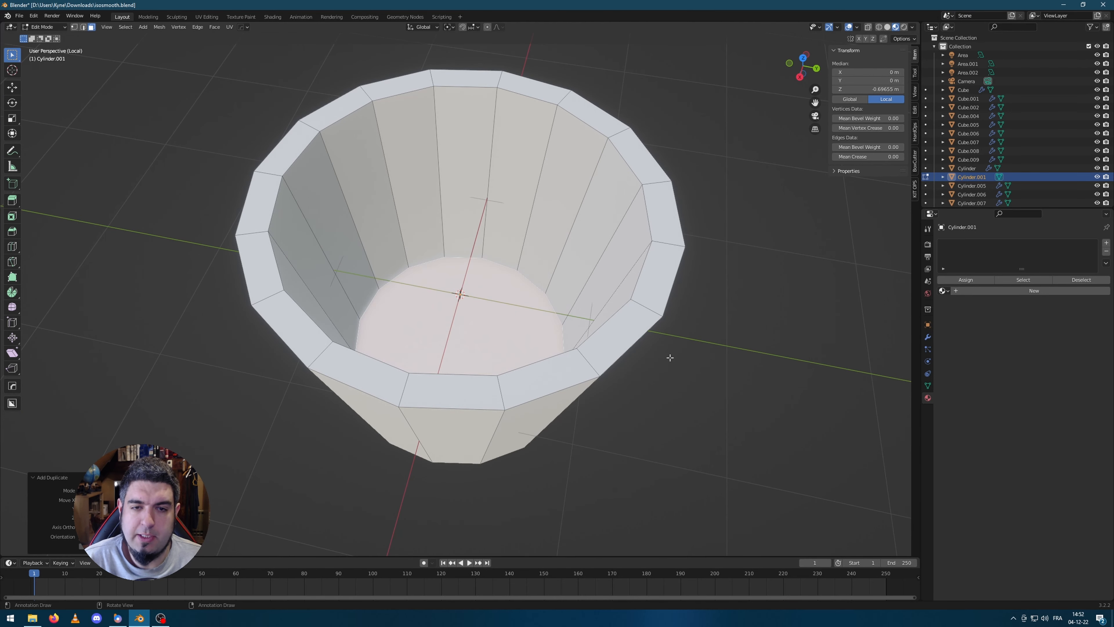
middle_click_drag(745, 396, 709, 385)
key("g")
key("z")
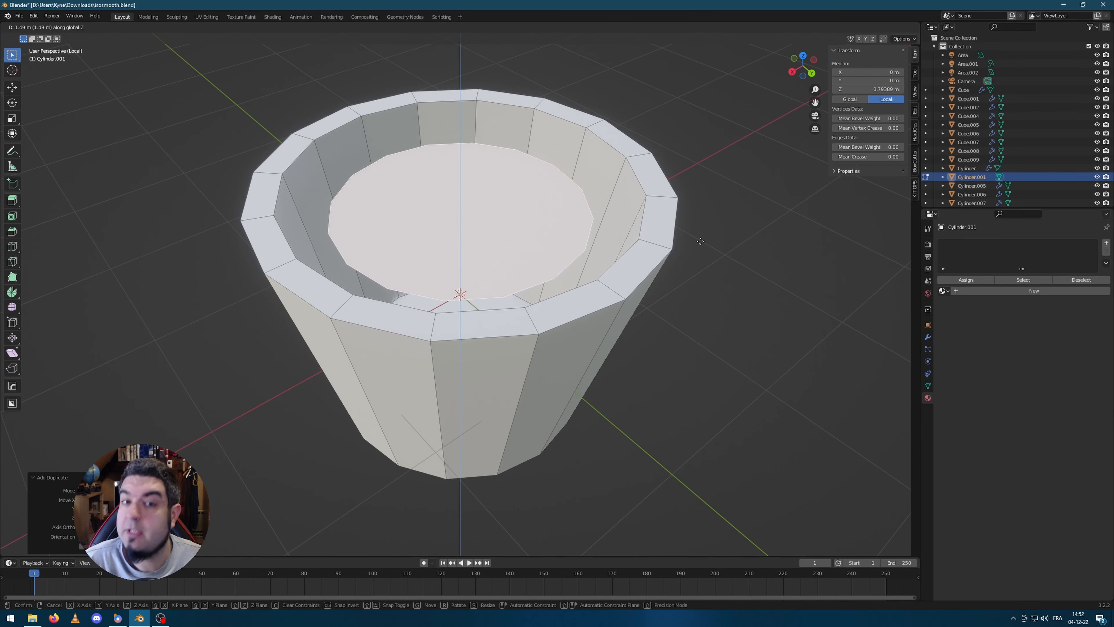
left_click(698, 253)
Scale up the raised liquid face to meet the cup's inner walls, and fine-tune its height along Z
middle_click_drag(698, 253, 632, 183)
key("s")
left_click(627, 268)
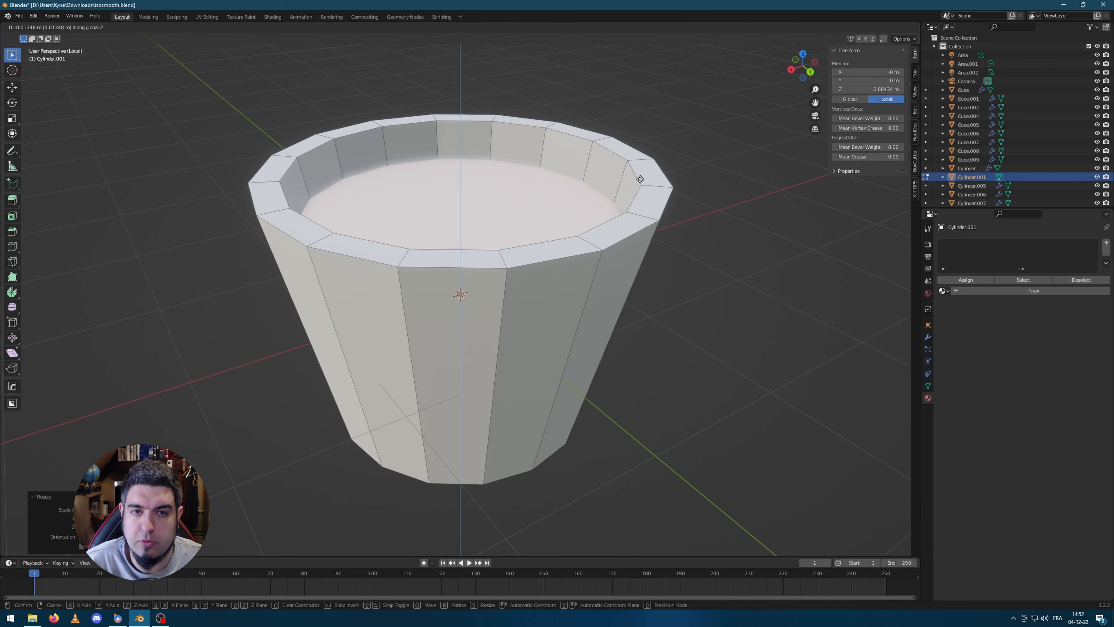
left_click(730, 330)
key("Tab")
key("Tab")
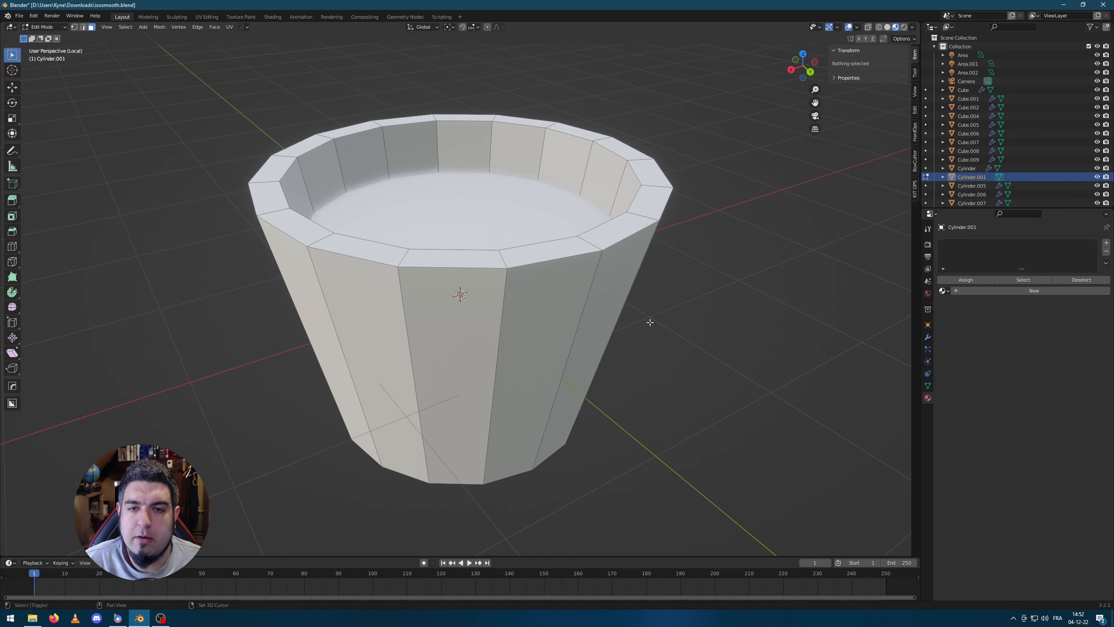
Add a torus with 16 major and 16 minor segments to the cup mesh for the handle
middle_click_drag(630, 328, 666, 328)
key("shift+a")
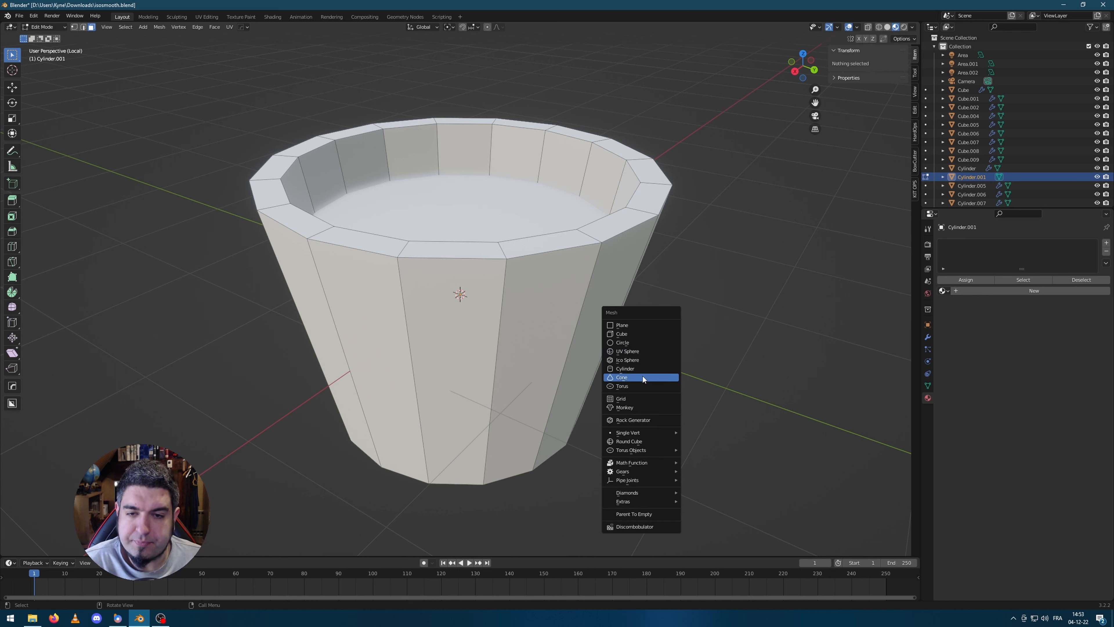
left_click(643, 386)
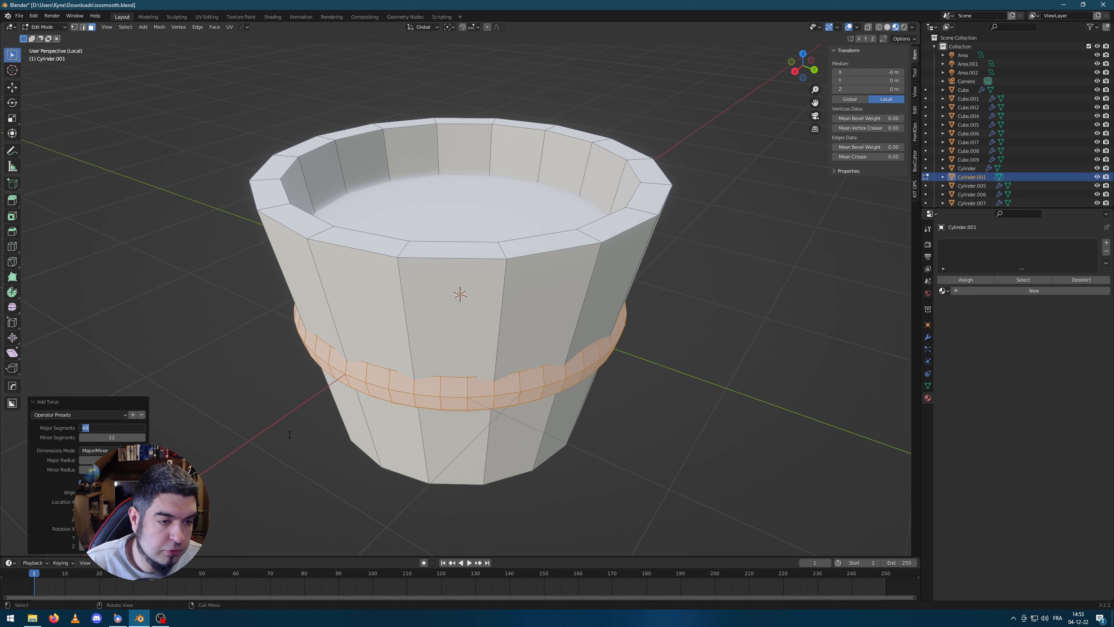
type("16")
key("Return")
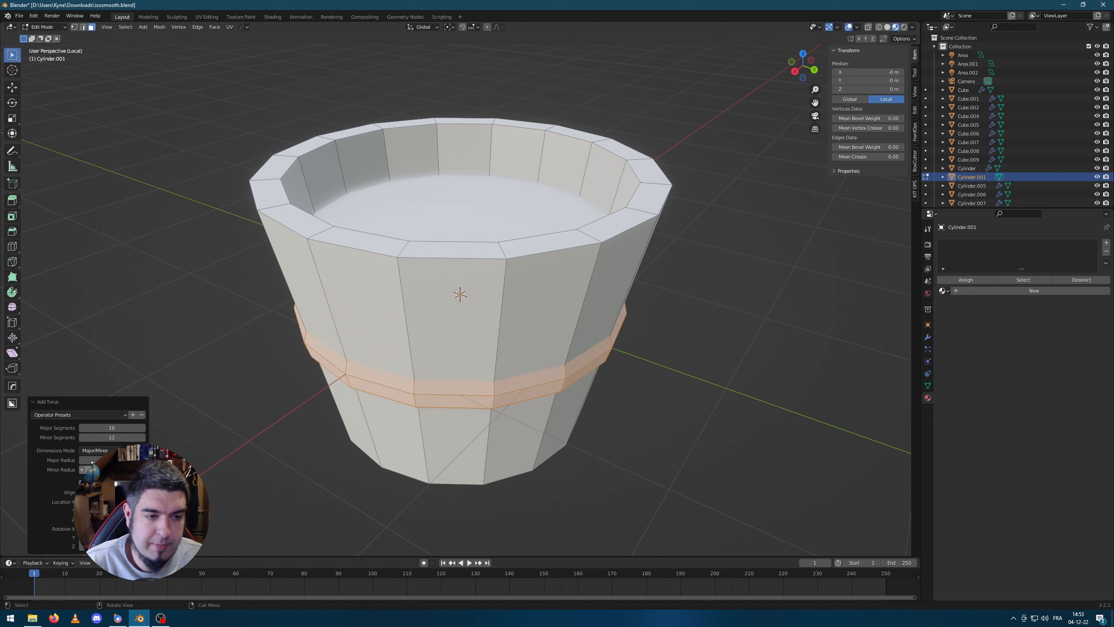
key("Return")
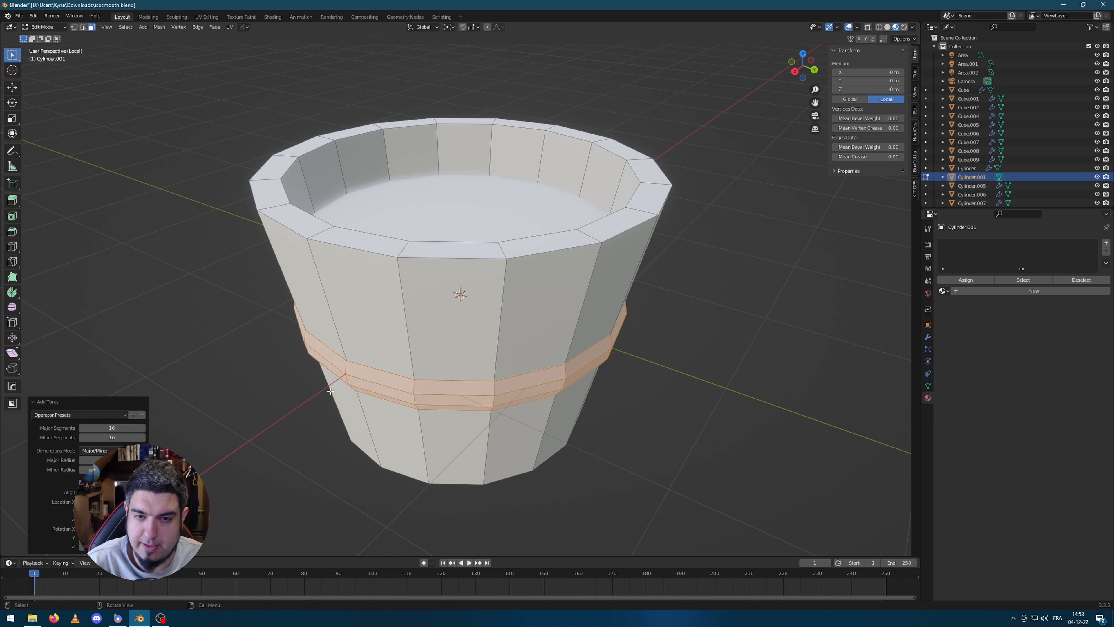
Rotate the torus 90° about the X axis
mouse_move(715, 370)
middle_mouse_down()
mouse_move(724, 340)
mouse_move(708, 373)
middle_mouse_up()
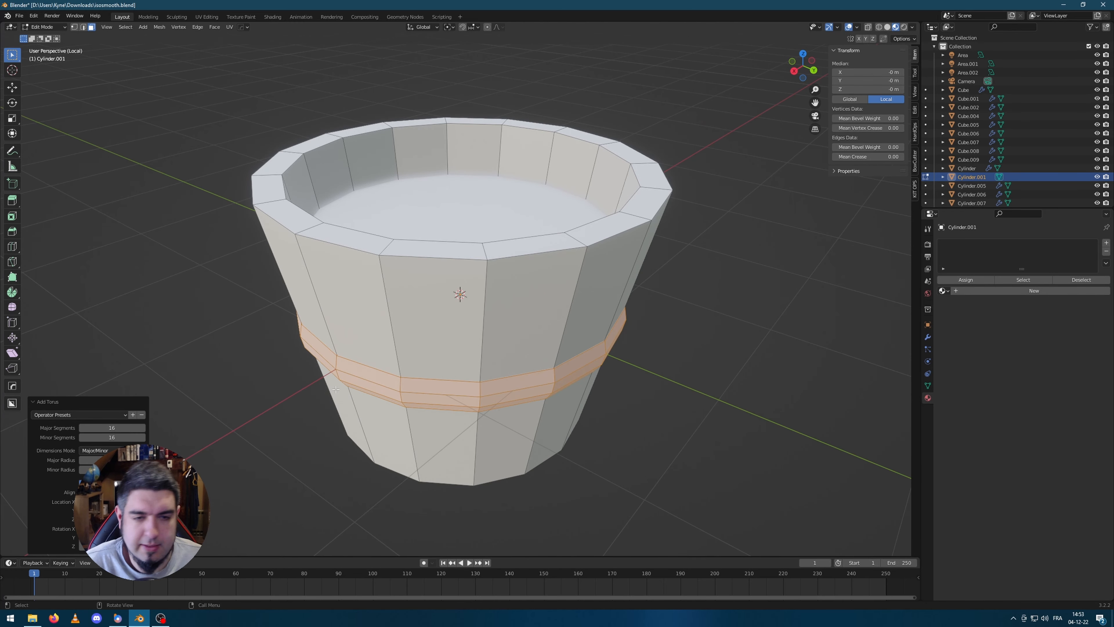
middle_click_drag(695, 349, 701, 348)
scroll(706, 348, "down", 1)
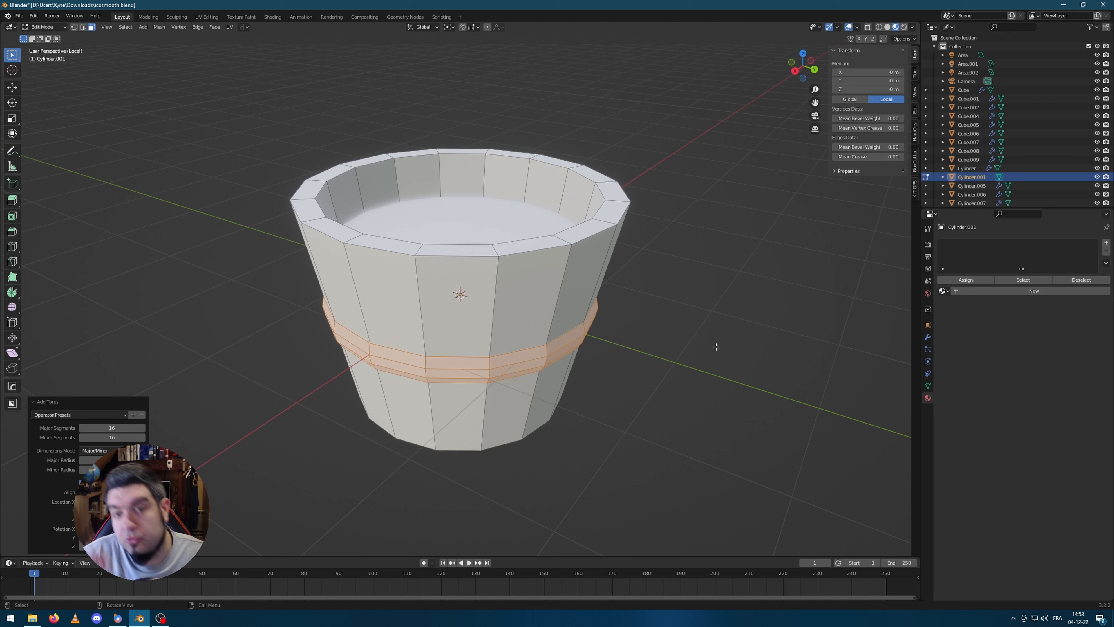
type("r")
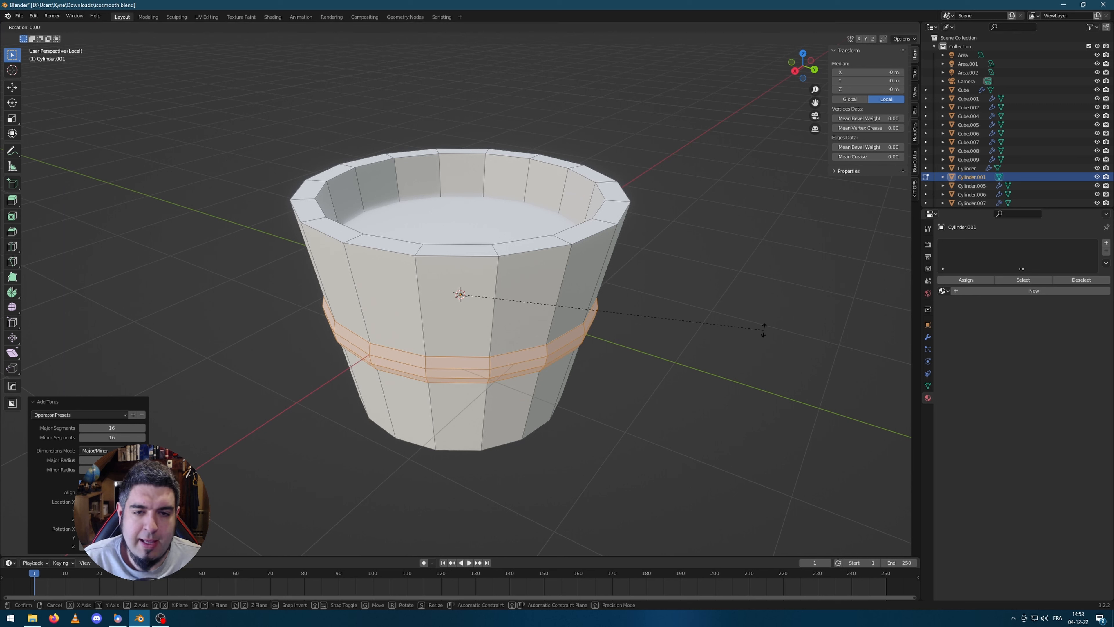
type("x90")
key("Return")
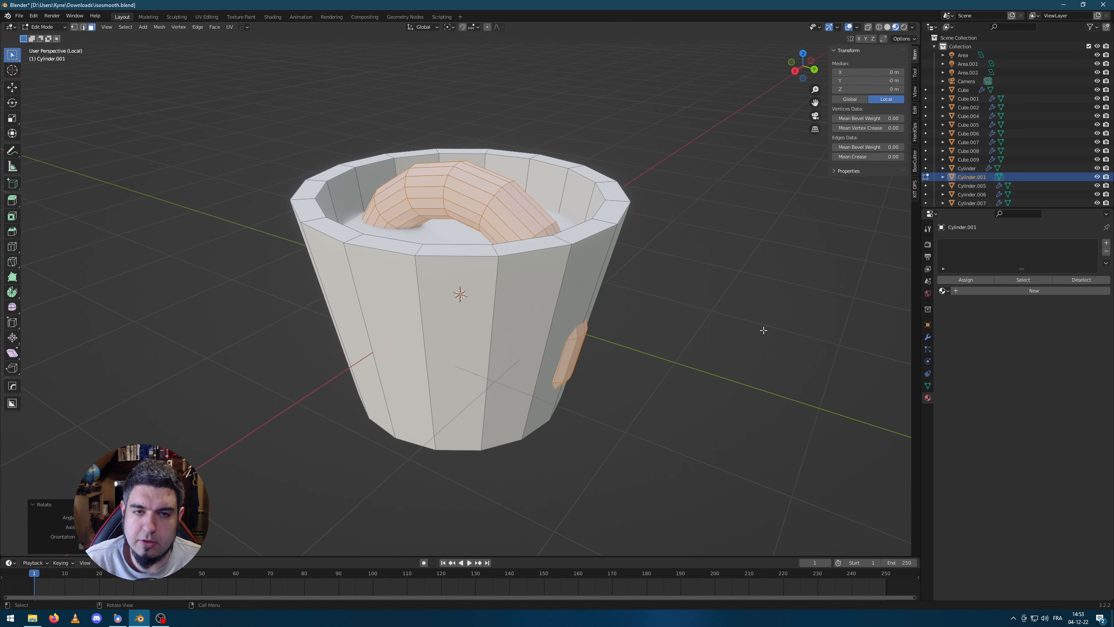
Scale down the torus to about 0.65 and move it along Y clear of the cup, to about 2.47 m
middle_click_drag(438, 309, 526, 298)
key("g")
key("y")
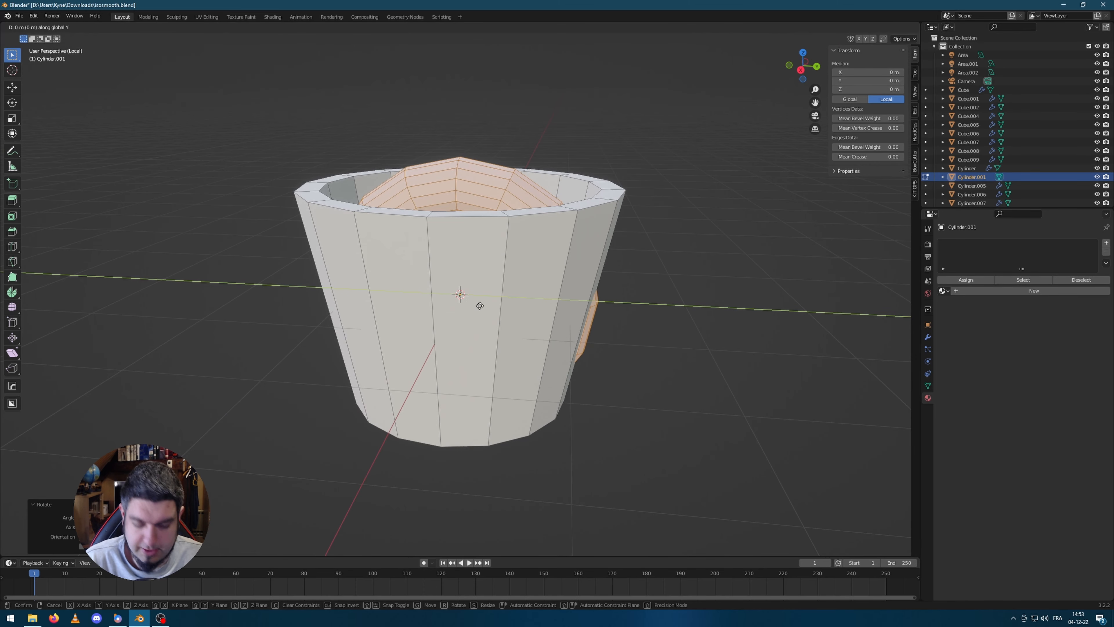
left_click(667, 302)
key("s")
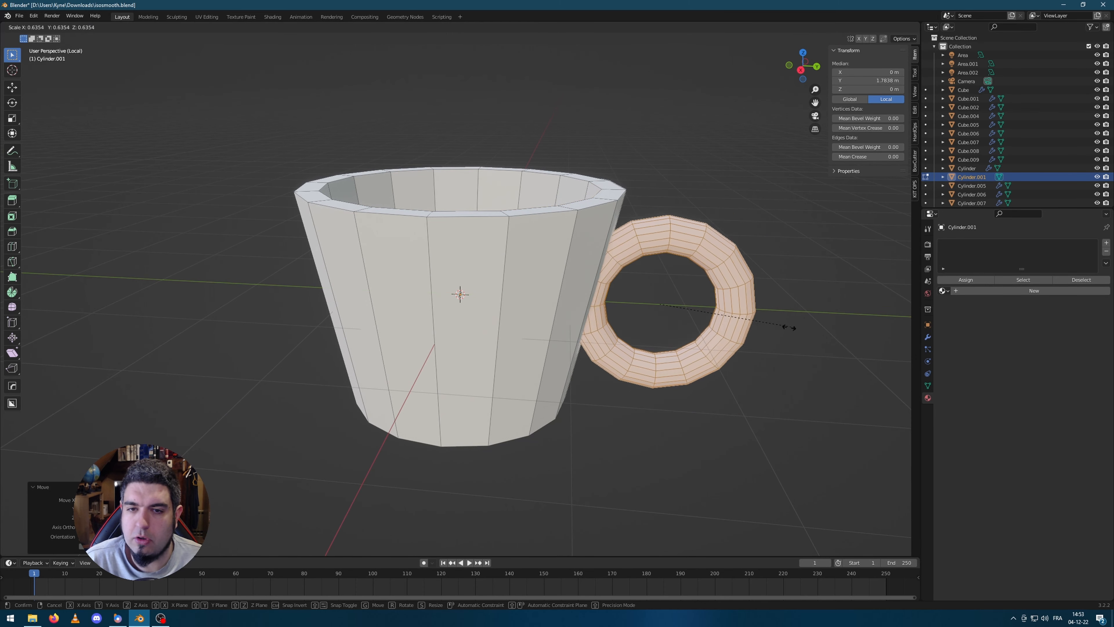
left_click(738, 327)
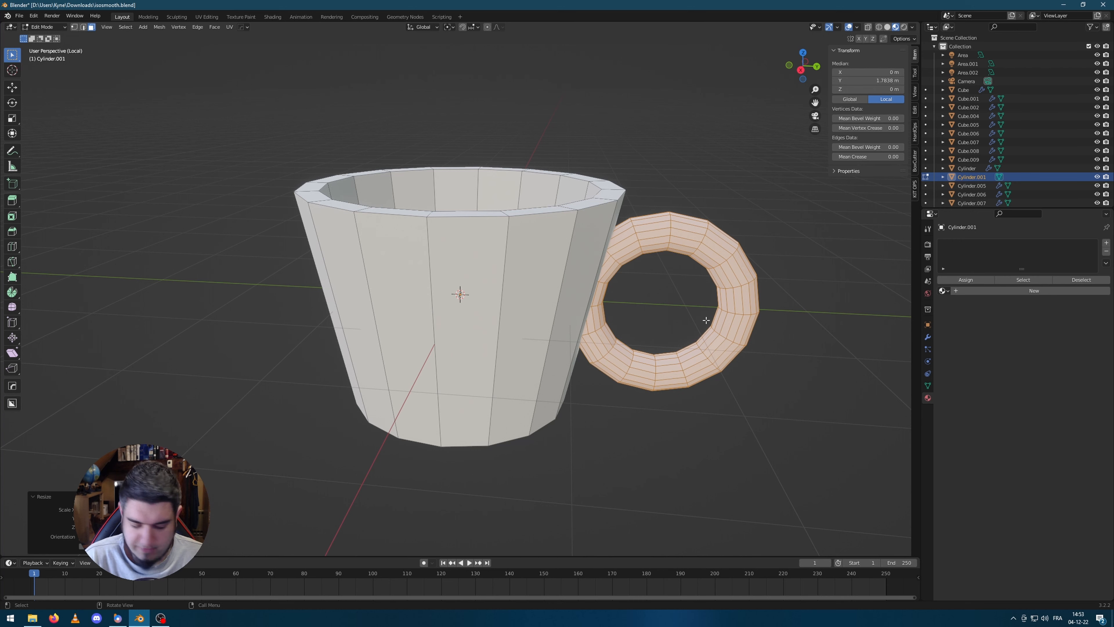
key("g")
key("y")
left_click(785, 320)
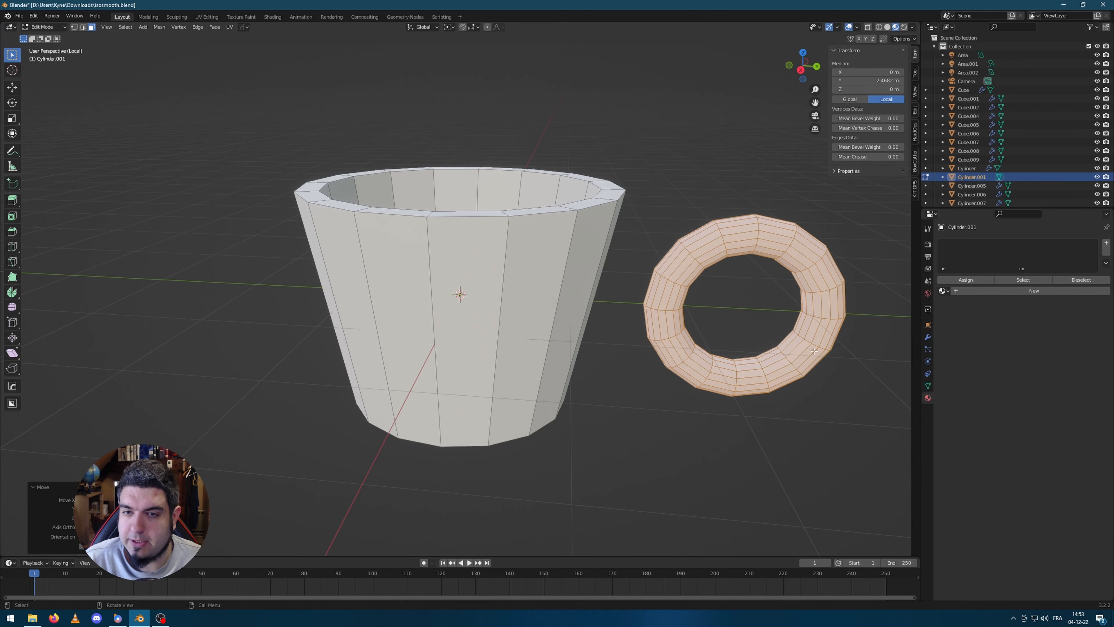
Box-select the half of the torus facing the cup in a right orthographic wireframe view
middle_click_drag(813, 312, 588, 335, "shift")
scroll(587, 335, "up", 1)
left_click(598, 202)
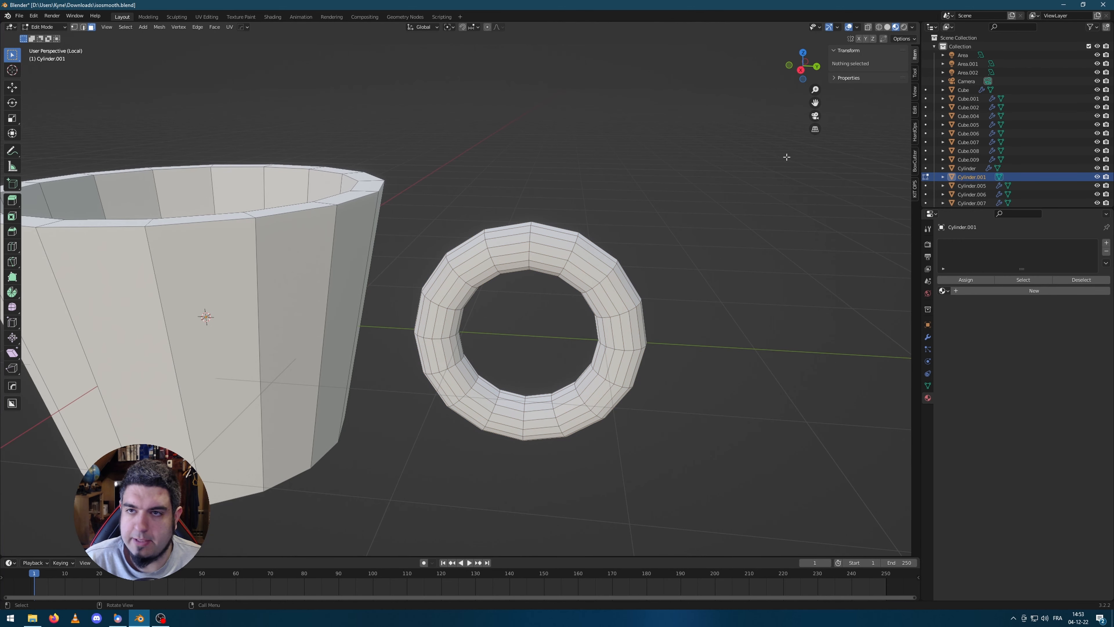
key("KP_3")
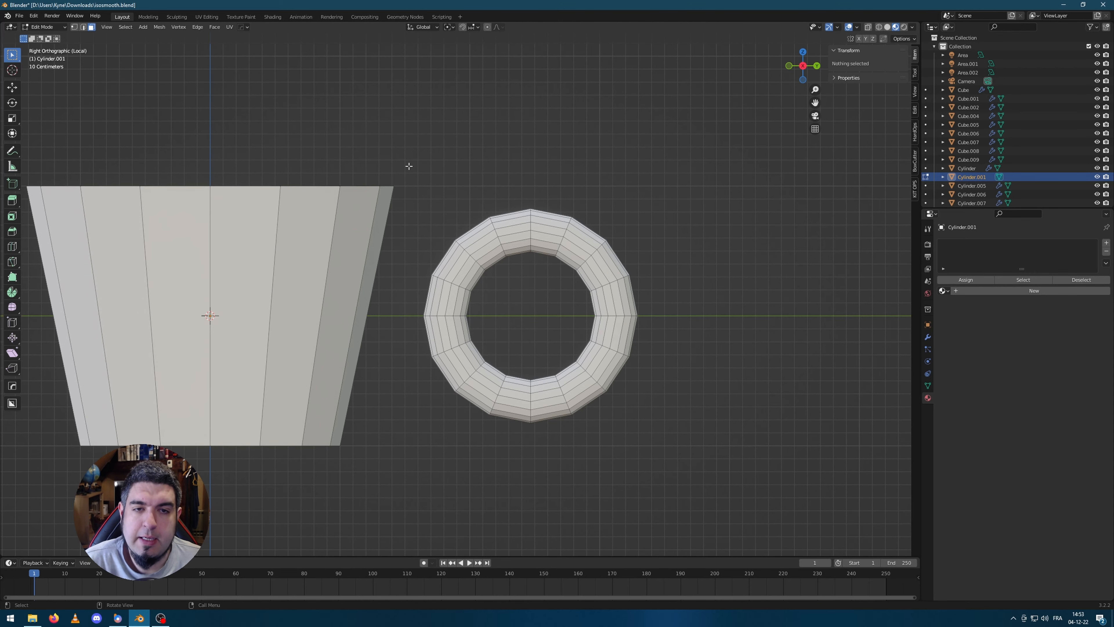
left_click(878, 28)
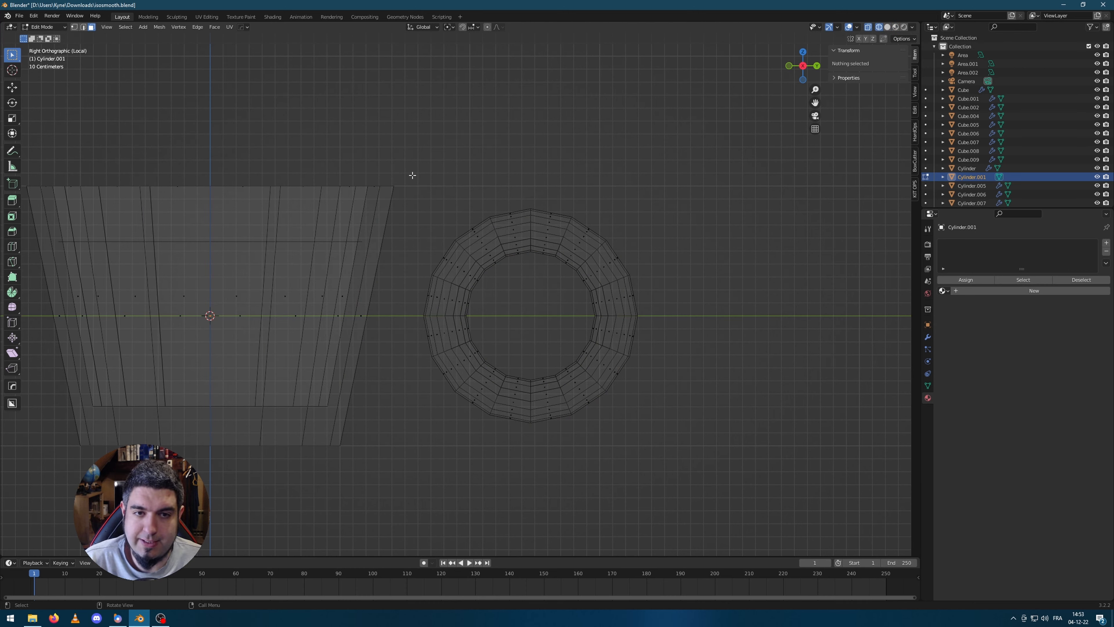
key("b")
left_click_drag(402, 157, 527, 493)
Try deleting the vertices of the selected torus half, and undo the deletion
key("x")
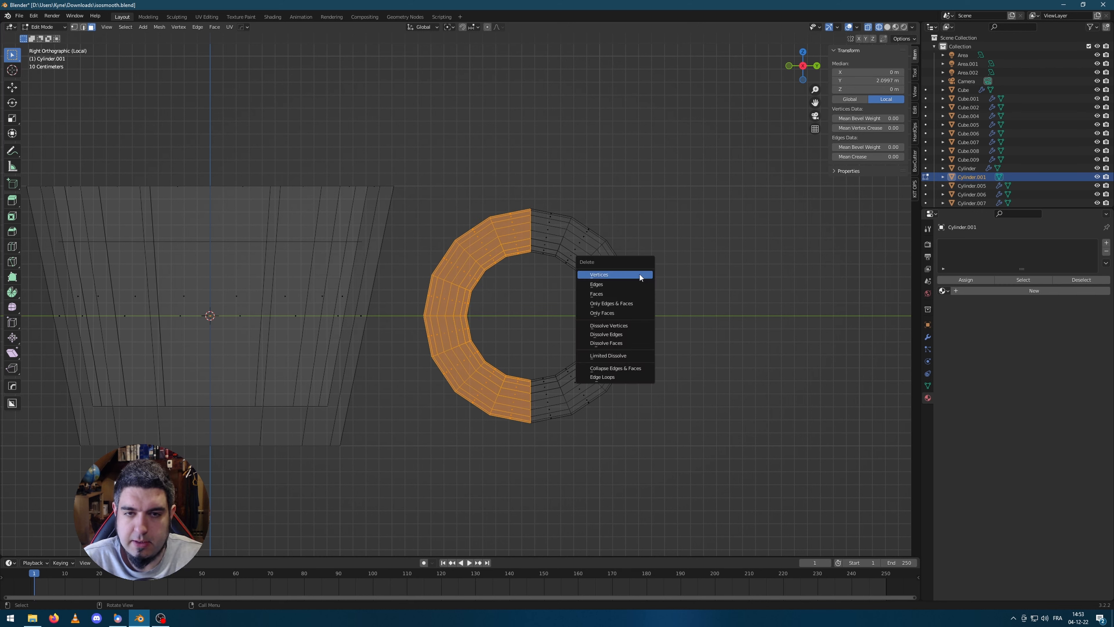
left_click(622, 274)
key("ctrl+z")
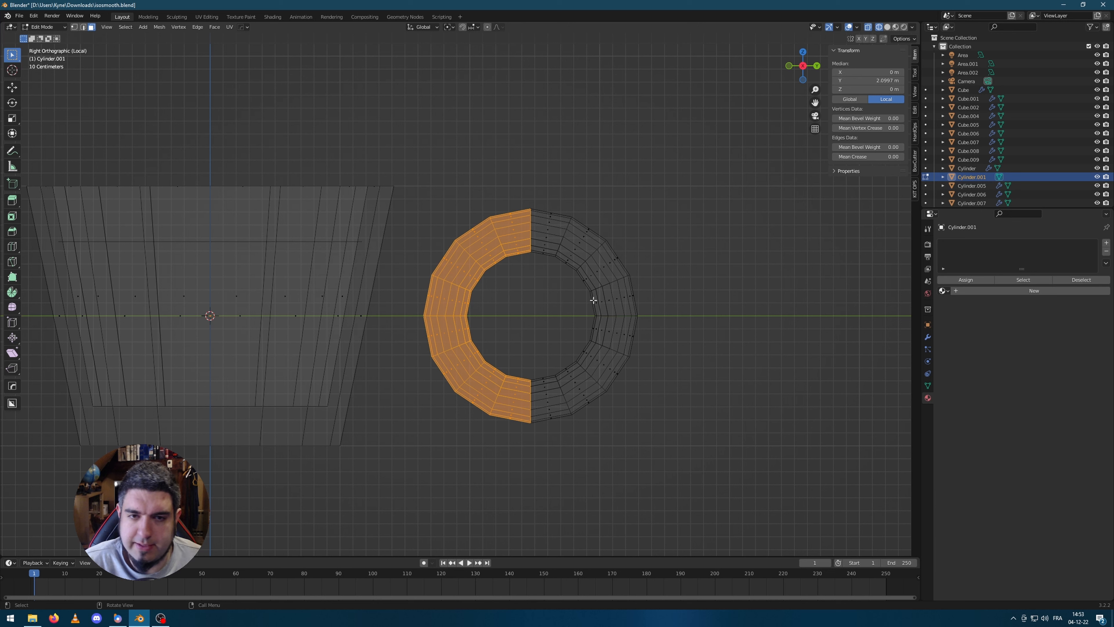
key("x")
left_click(599, 312)
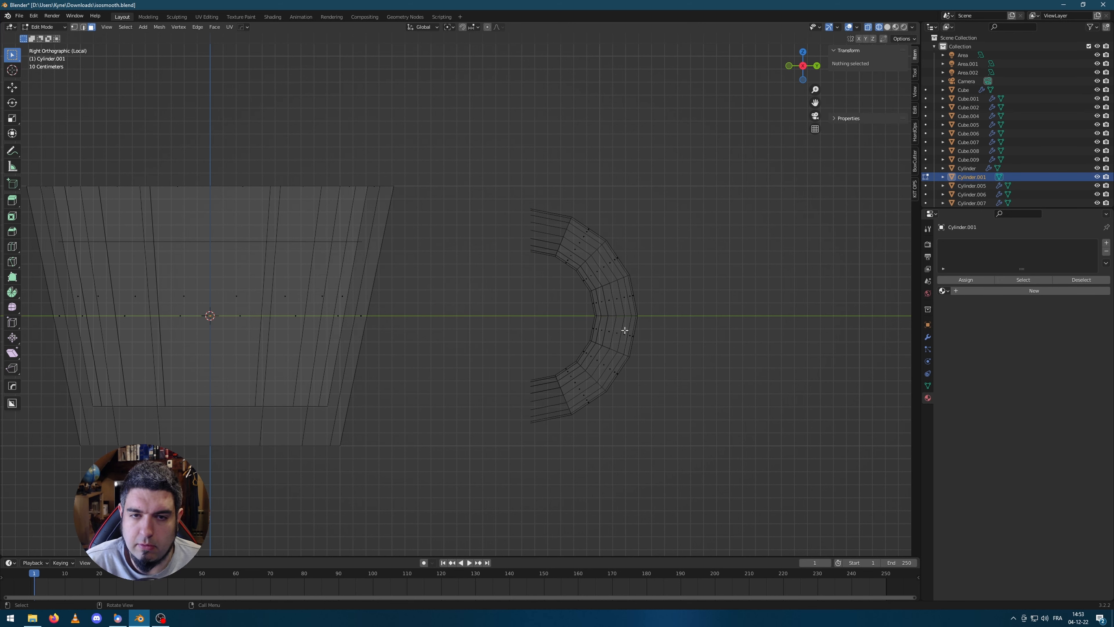
key("ctrl+z")
Delete only the faces of the selected torus half and switch the viewport to solid shading
key("x")
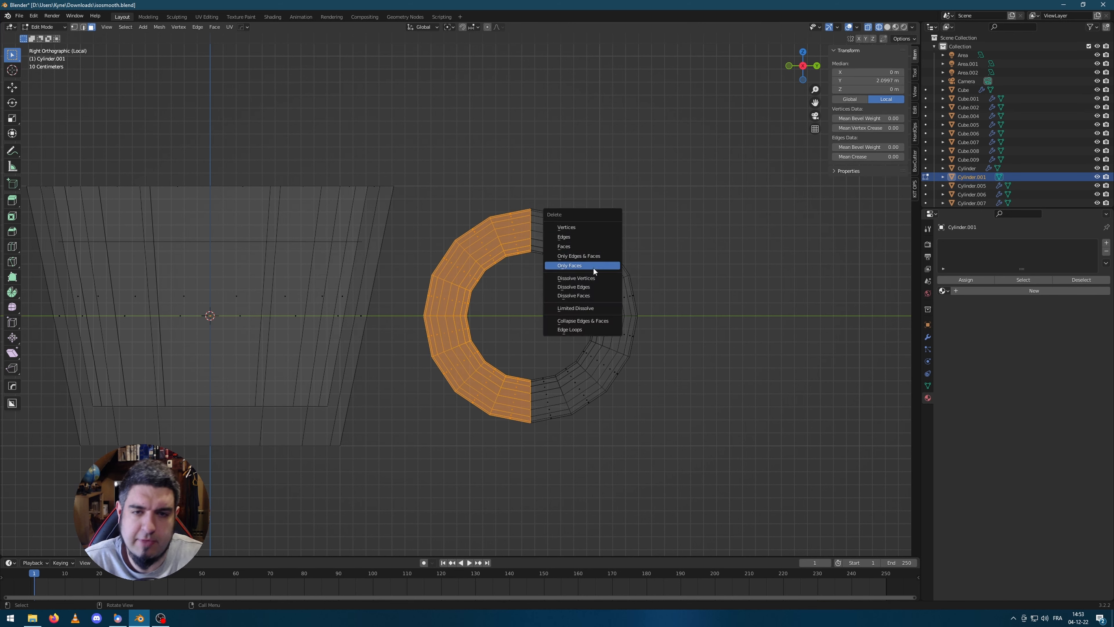
left_click(586, 247)
mouse_move(616, 181)
middle_mouse_down()
mouse_move(670, 208)
mouse_move(639, 214)
middle_mouse_up()
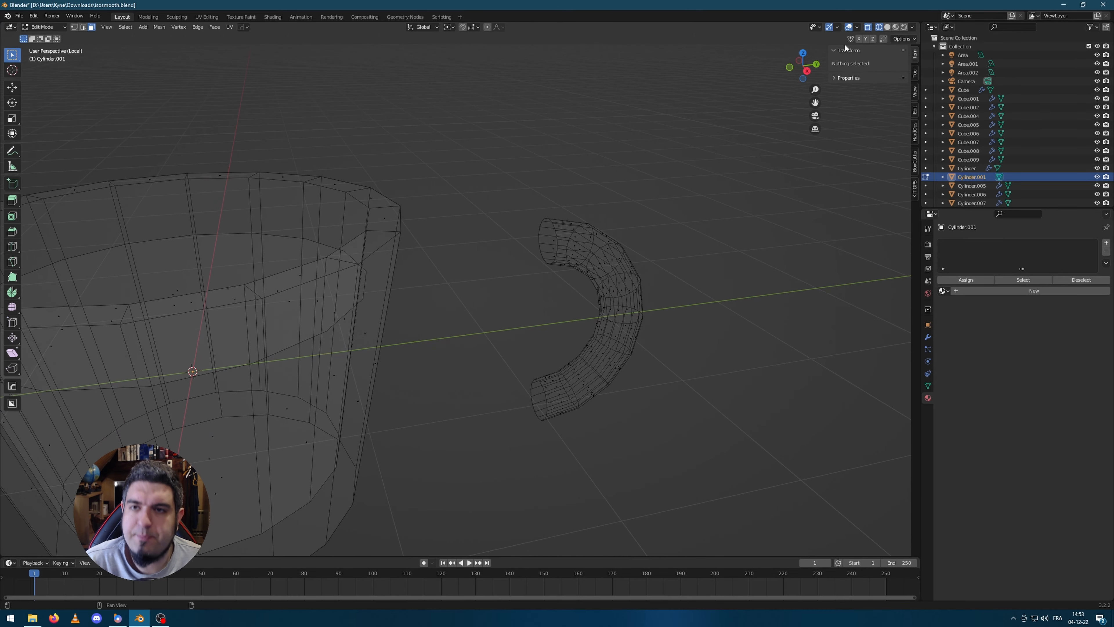
left_click(887, 27)
key("Tab")
key("Tab")
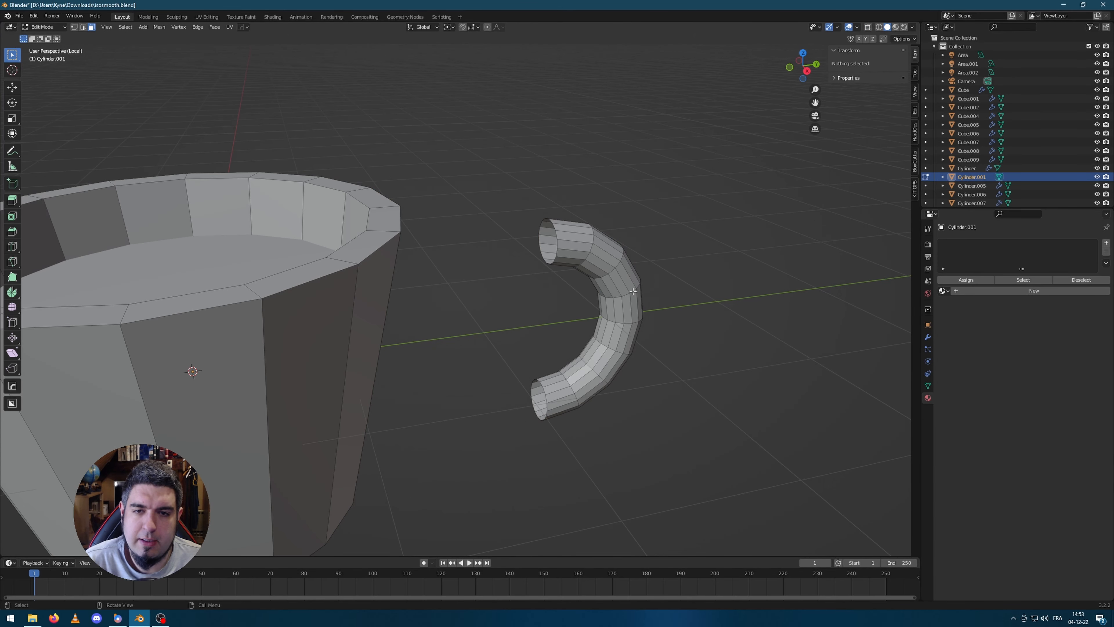
Select the whole remaining half torus and move it along Y toward the cup, to about 1.86 m
key("ctrl+l")
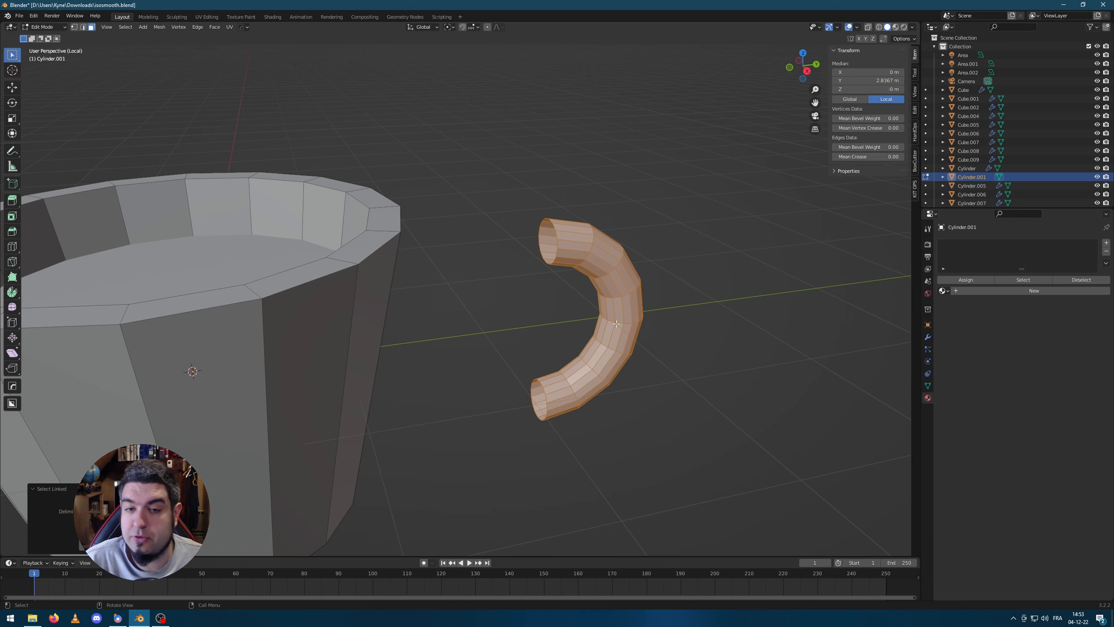
middle_click_drag(718, 293, 695, 316)
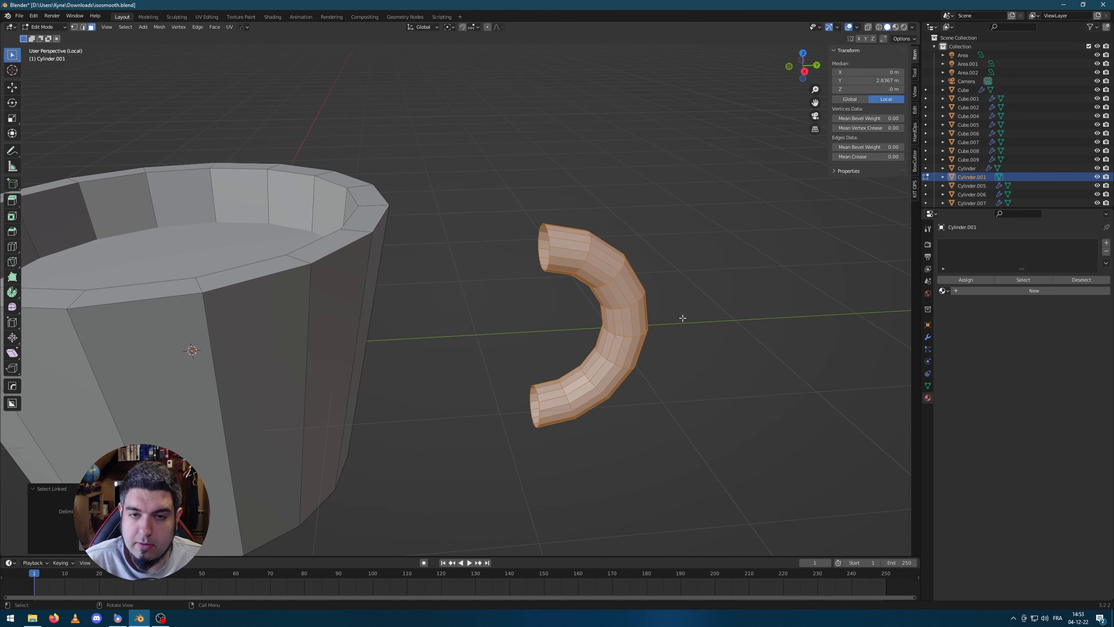
key("a")
key("alt+a")
key("l")
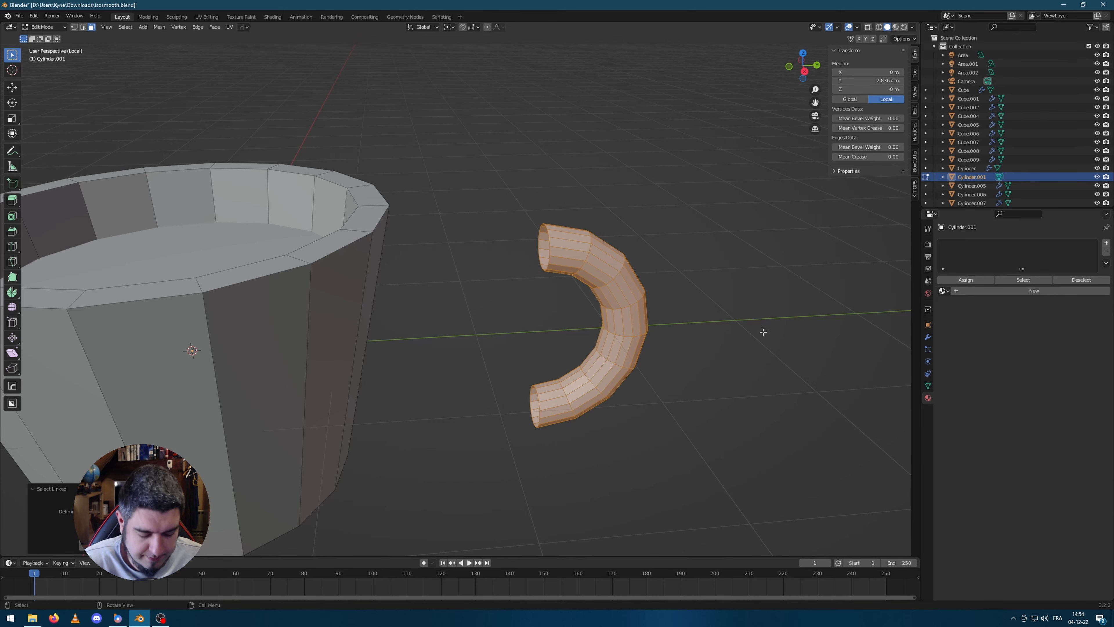
middle_click_drag(758, 327, 706, 325)
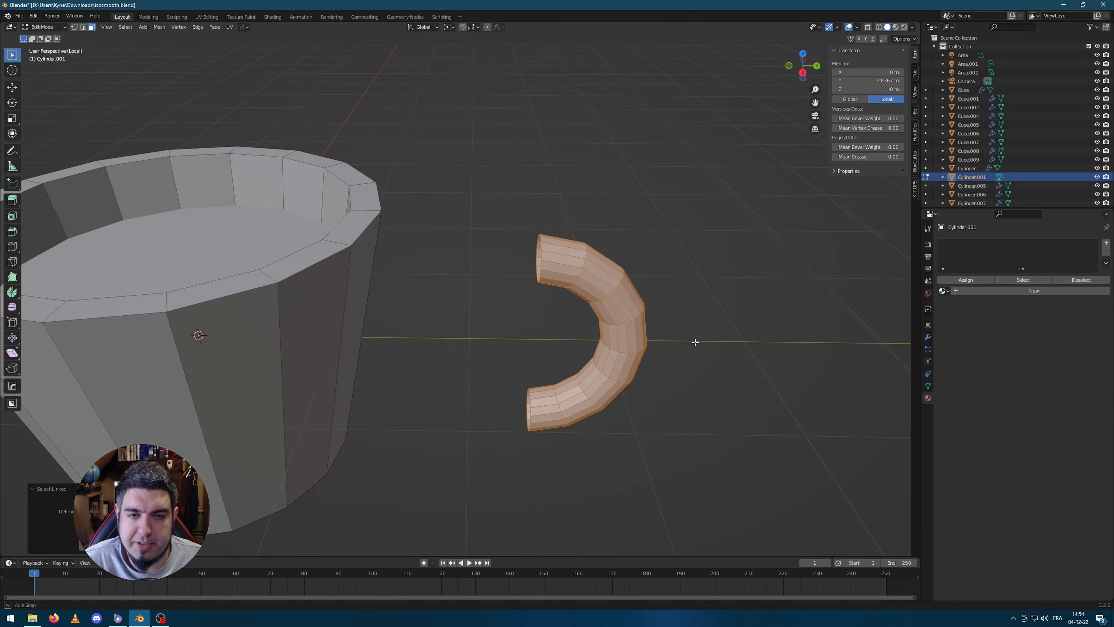
key("g")
key("y")
left_click(575, 332)
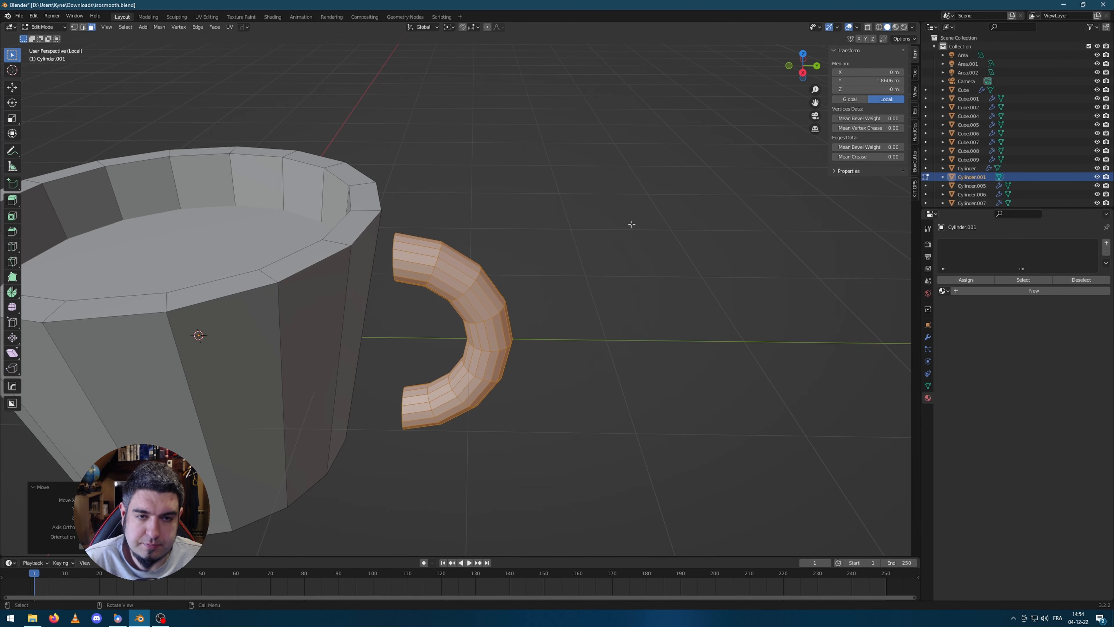
Tilt the handle about X to match the cup's sloped wall, move it along Y into the wall, and return to Object Mode
middle_click_drag(632, 224, 624, 192)
key("r")
key("x")
left_click(651, 224)
key("g")
key("y")
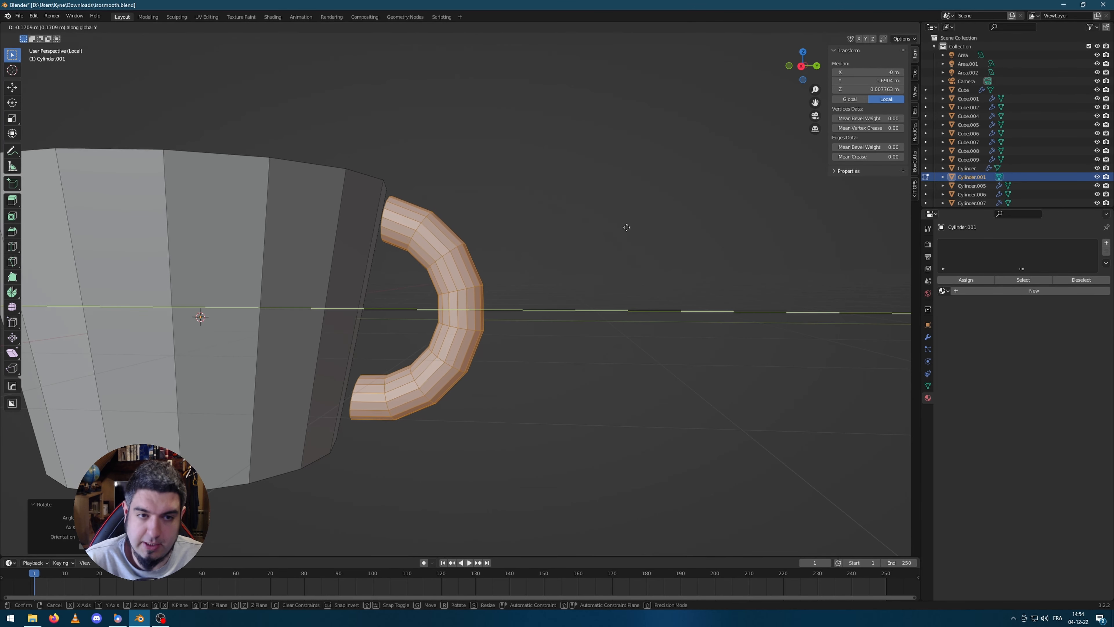
left_click(609, 227)
left_click(659, 286)
scroll(659, 286, "down", 2)
middle_click_drag(659, 286, 612, 327)
key("Tab")
middle_click_drag(574, 241, 672, 286)
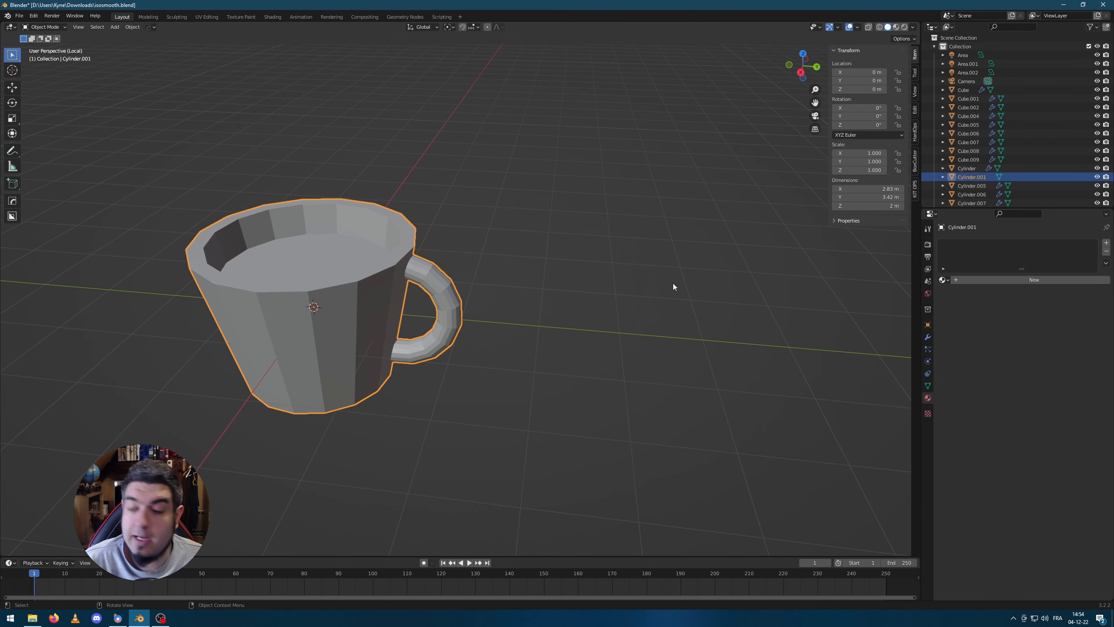
Add a Bevel modifier with 3 segments to the mug and apply its object transform
left_click(929, 336)
left_click(975, 244)
left_click(929, 277)
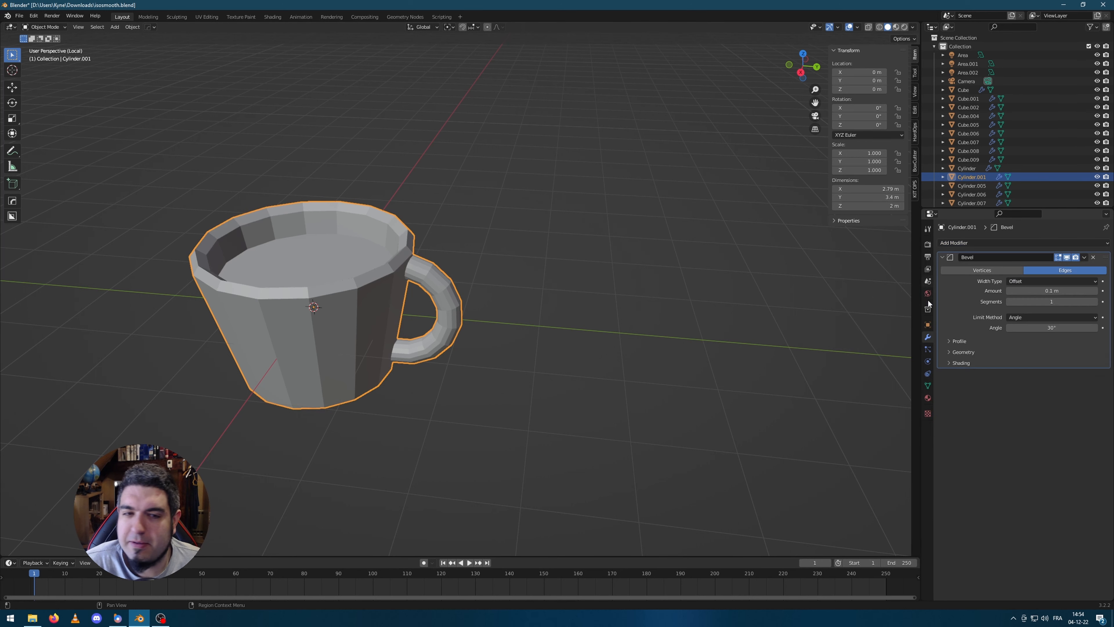
scroll(442, 328, "up", 1)
middle_click_drag(432, 285, 539, 285, "shift")
left_click(1095, 303)
left_click(1095, 303)
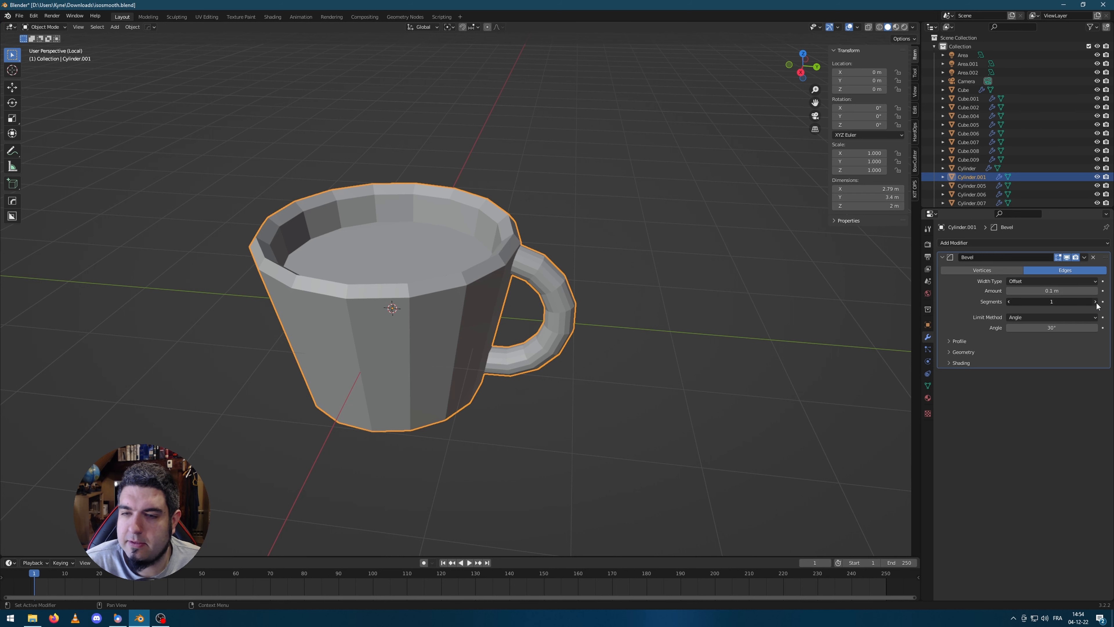
key("ctrl+a")
left_click(429, 349)
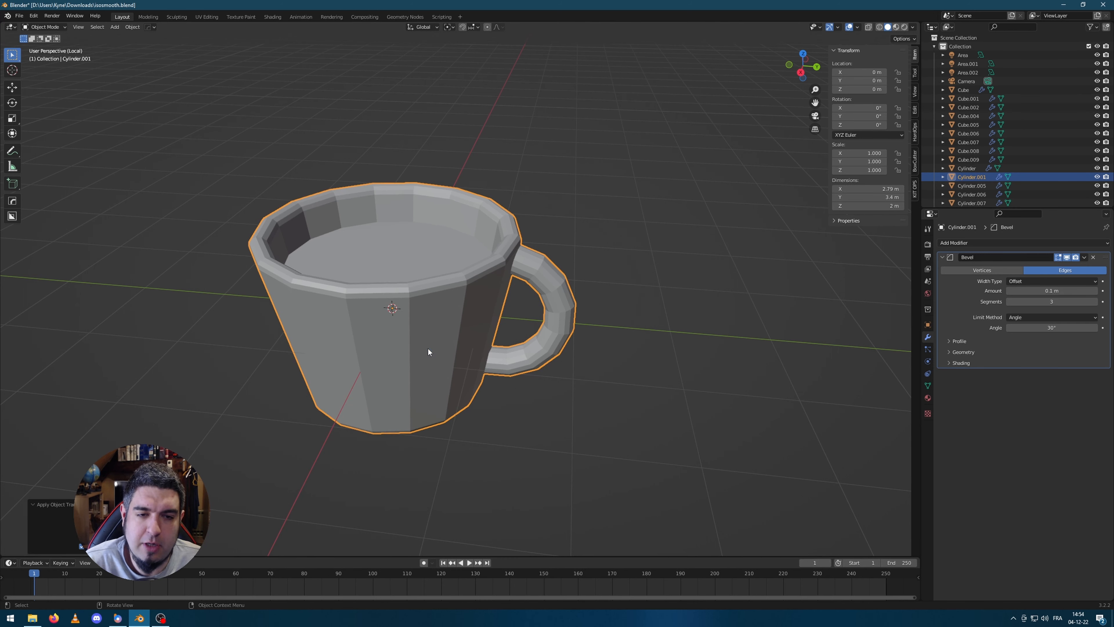
middle_click_drag(570, 325, 684, 345)
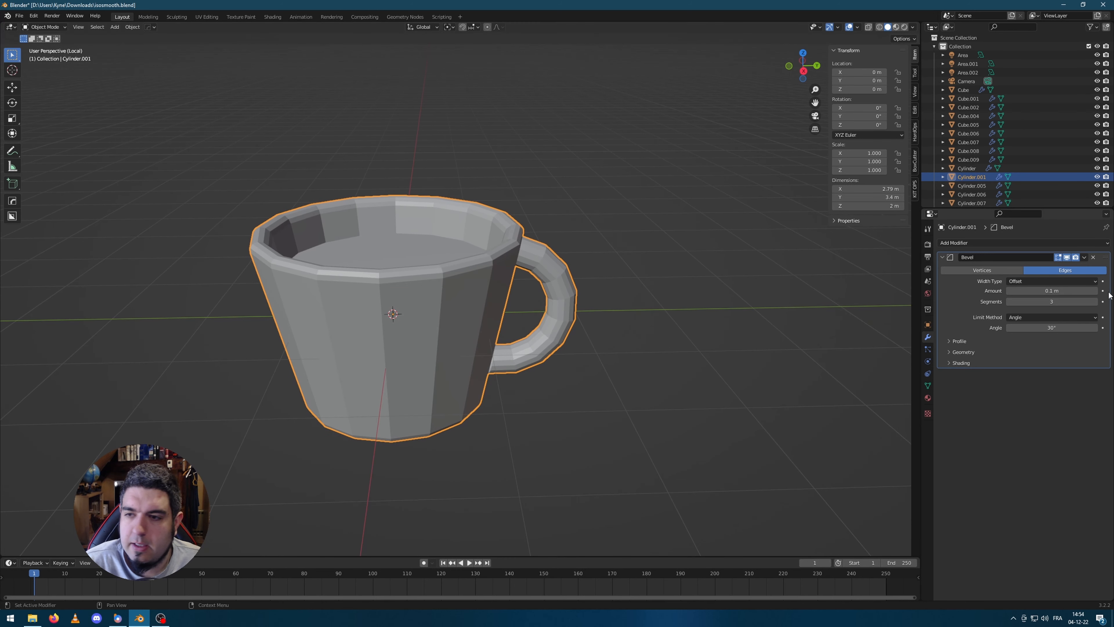
Expand the bevel's geometry options and set the bevel amount to about 0.055 m
left_click_drag(1050, 290, 1053, 290)
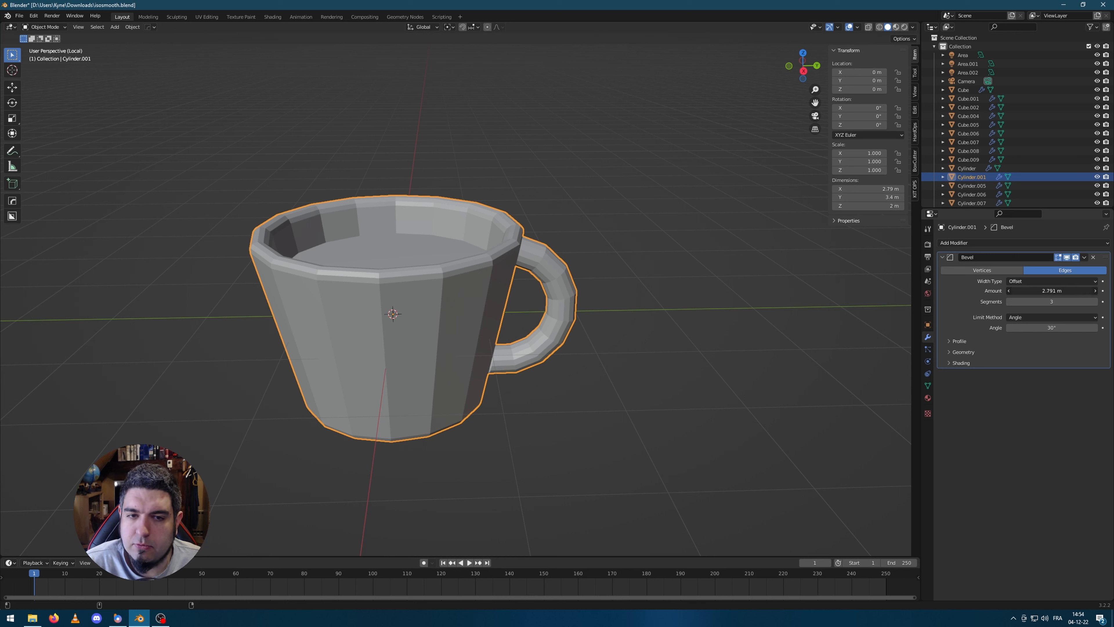
key("Escape")
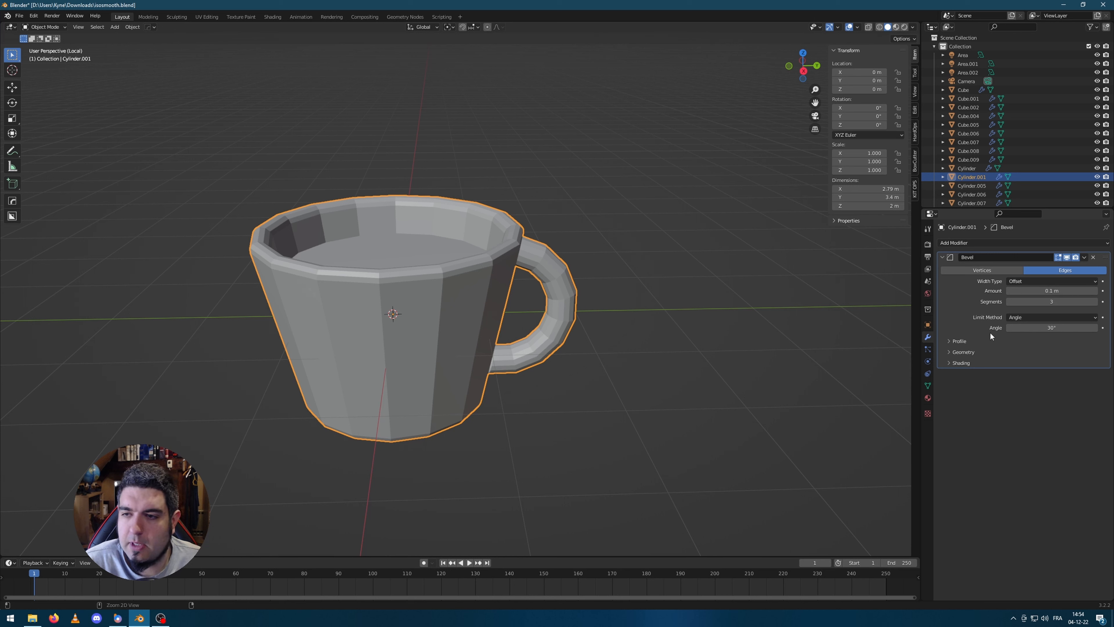
left_click(956, 353)
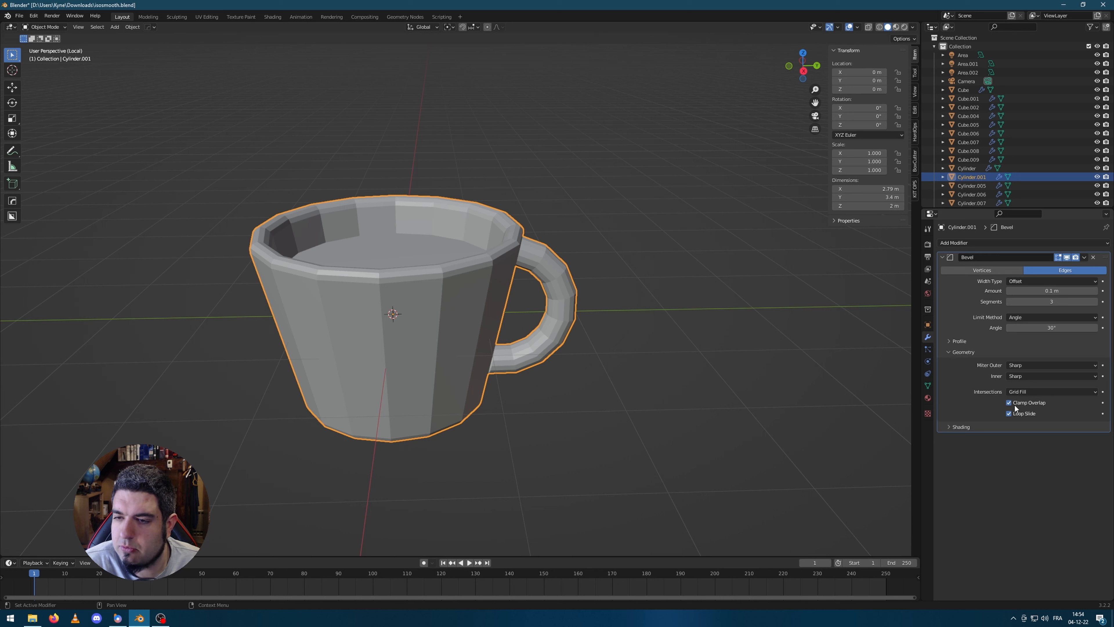
left_click_drag(1037, 293, 1016, 293)
middle_click_drag(644, 320, 676, 338)
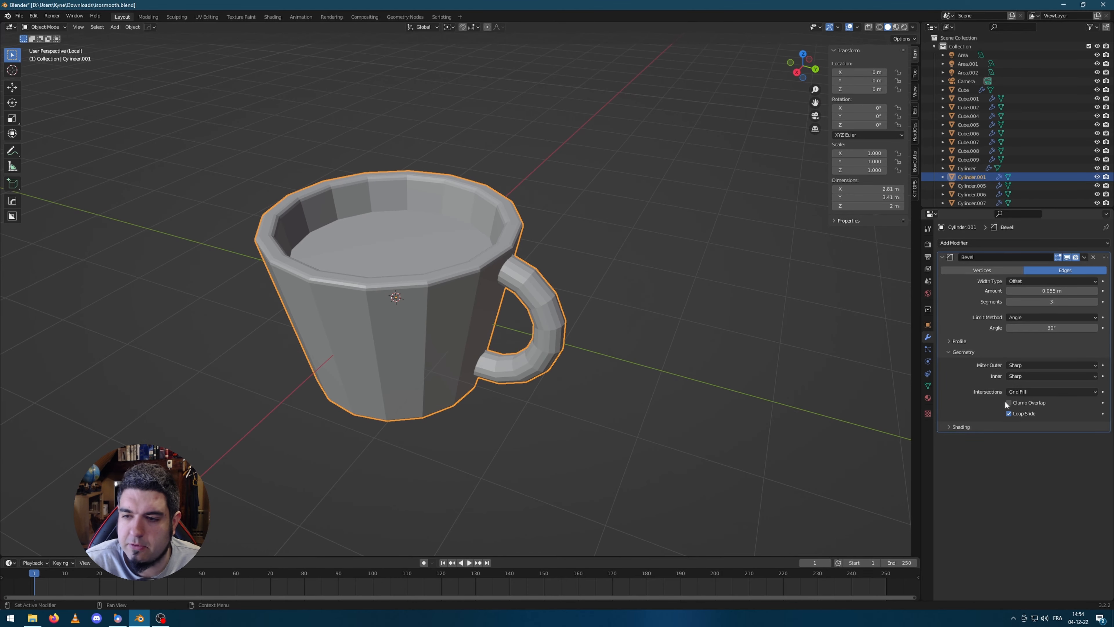
Shade the mug smooth and enable Auto Smooth at 30°
scroll(465, 301, "up", 3)
middle_click_drag(465, 301, 496, 283)
right_click(496, 282)
left_click(496, 282)
scroll(633, 398, "down", 3)
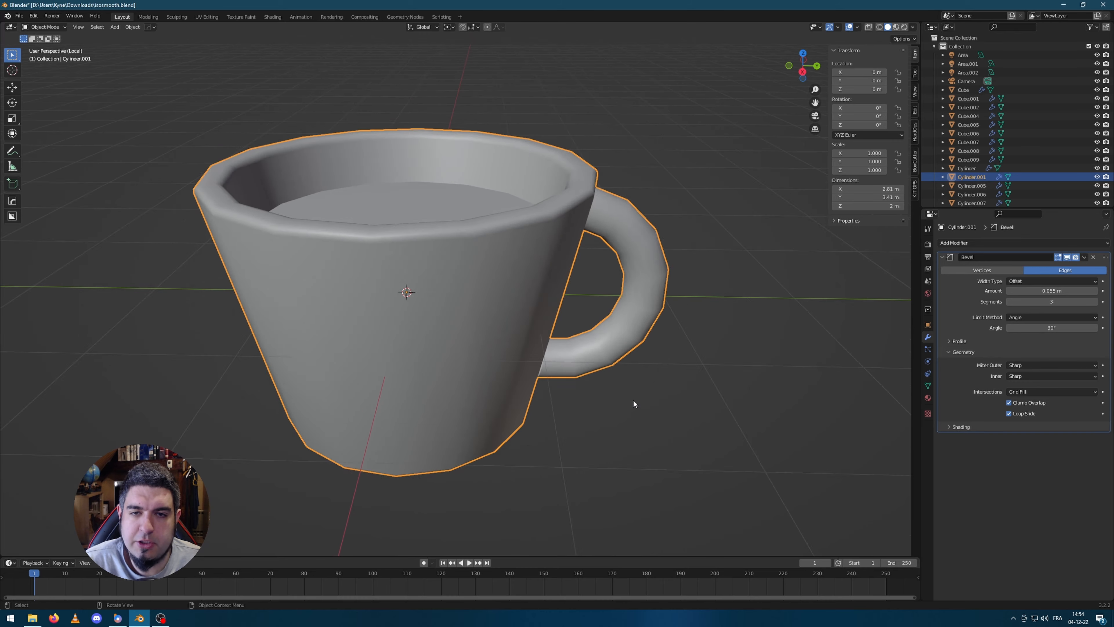
left_click(928, 386)
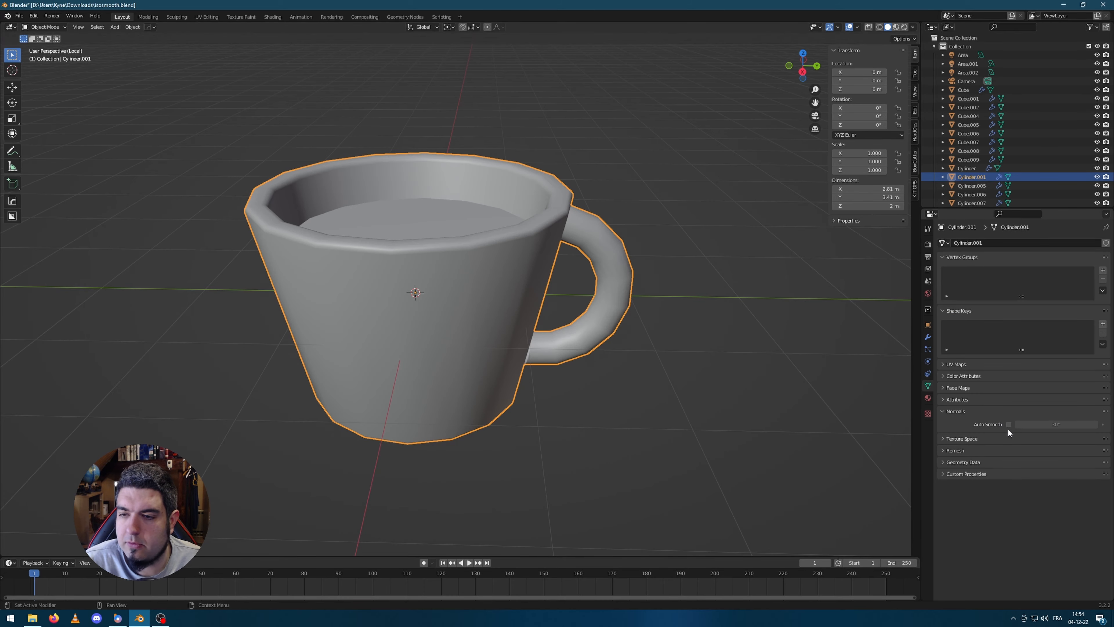
left_click(1009, 424)
middle_click_drag(584, 292, 530, 290)
Leave local view to show the whole room and scale the mug down to about 0.151
key("KP_Divide")
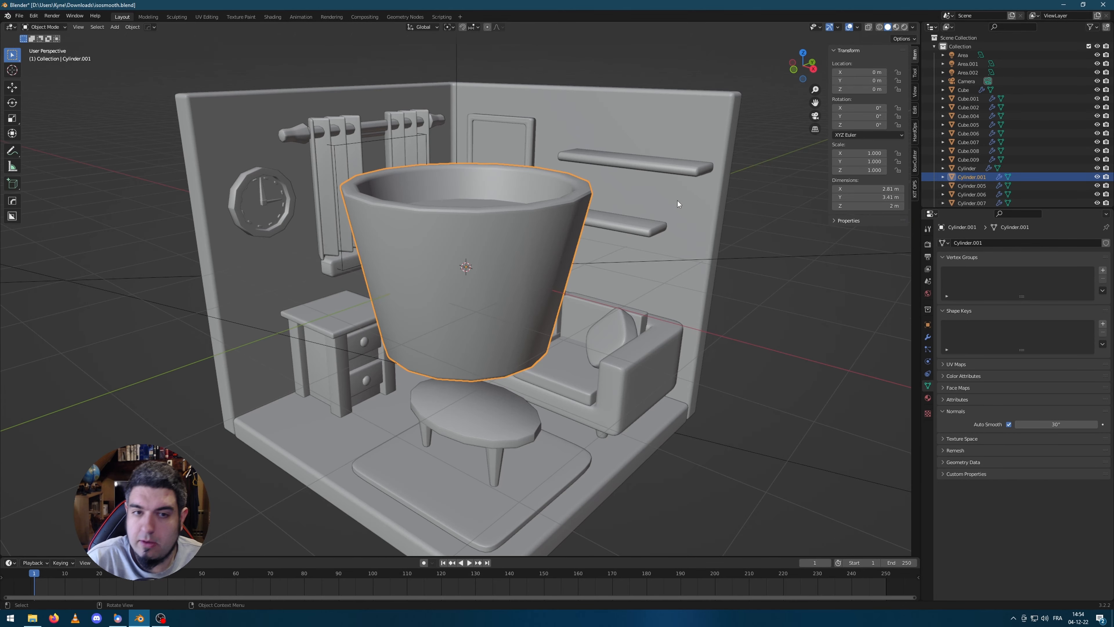
key("s")
left_click(587, 253)
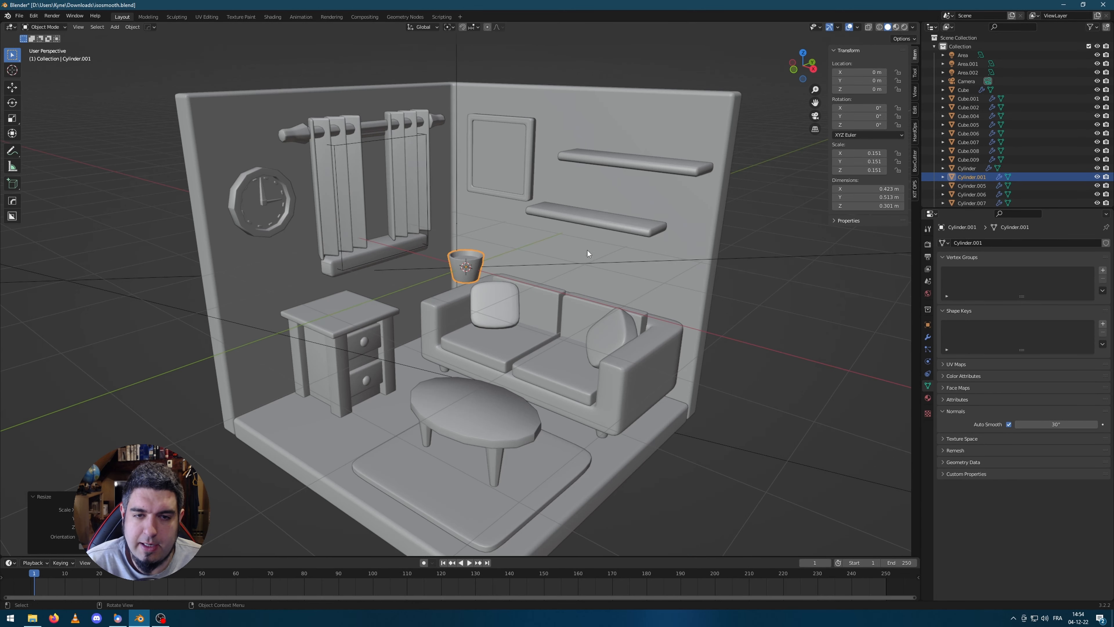
Rotate the mug about Z to -51° and lower it along Z to about -1.42 m
key("r")
key("z")
left_click(594, 355)
key("g")
key("z")
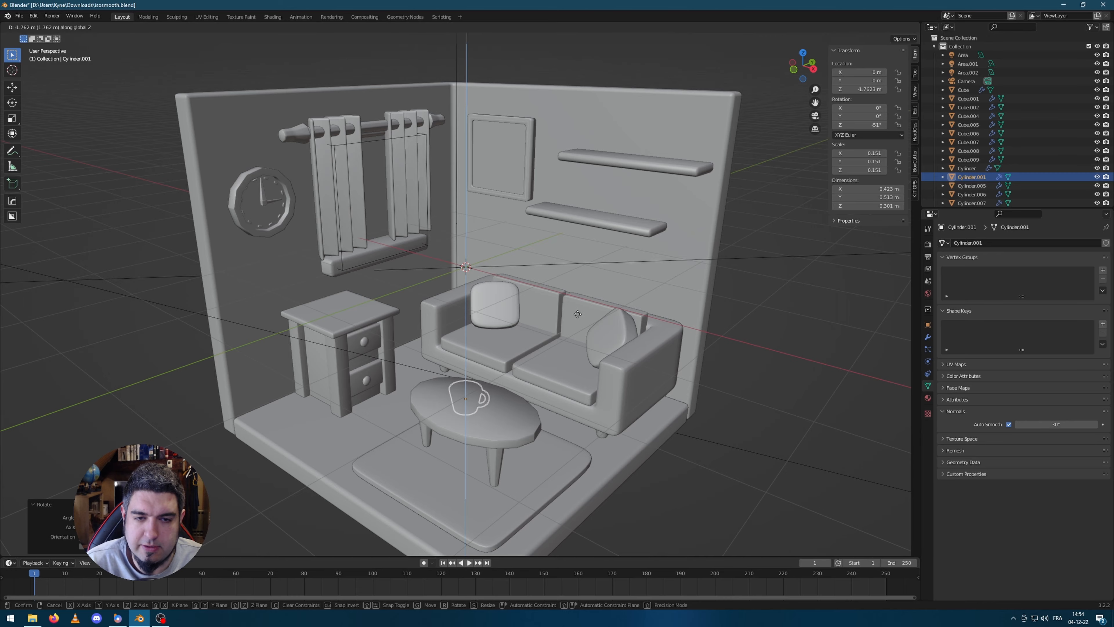
left_click(577, 293)
Move the mug over the coffee table to about X 0.575 m, Y -0.704 m, and raise it above the tabletop to Z -1.066 m
key("KP_7")
key("g")
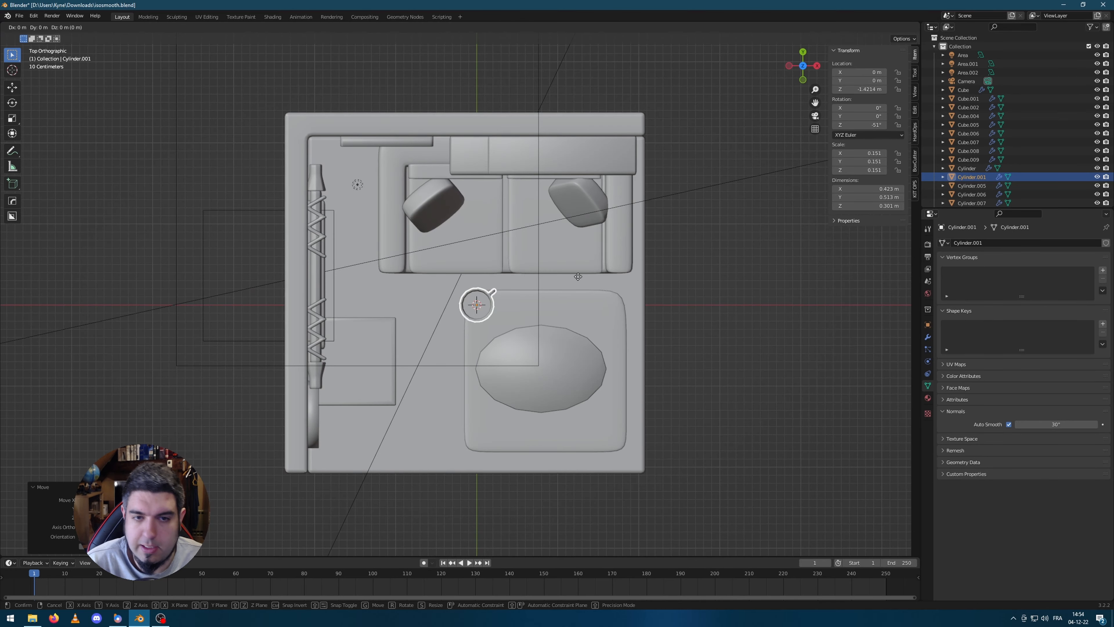
left_click(673, 385)
middle_click_drag(673, 384, 701, 351)
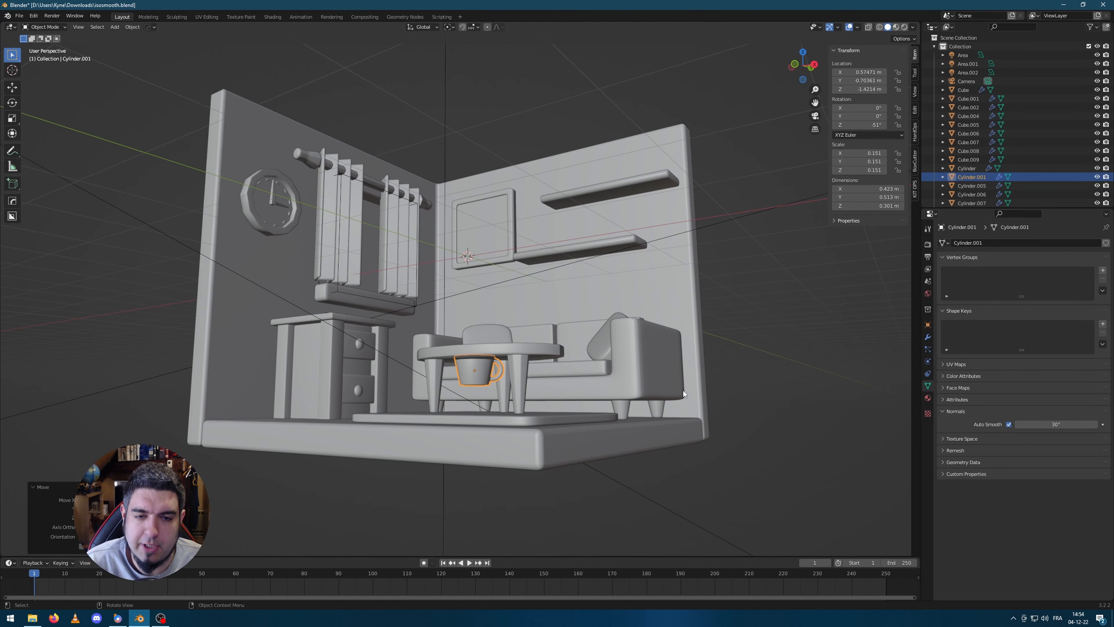
scroll(702, 351, "up", 4)
key("g")
key("z")
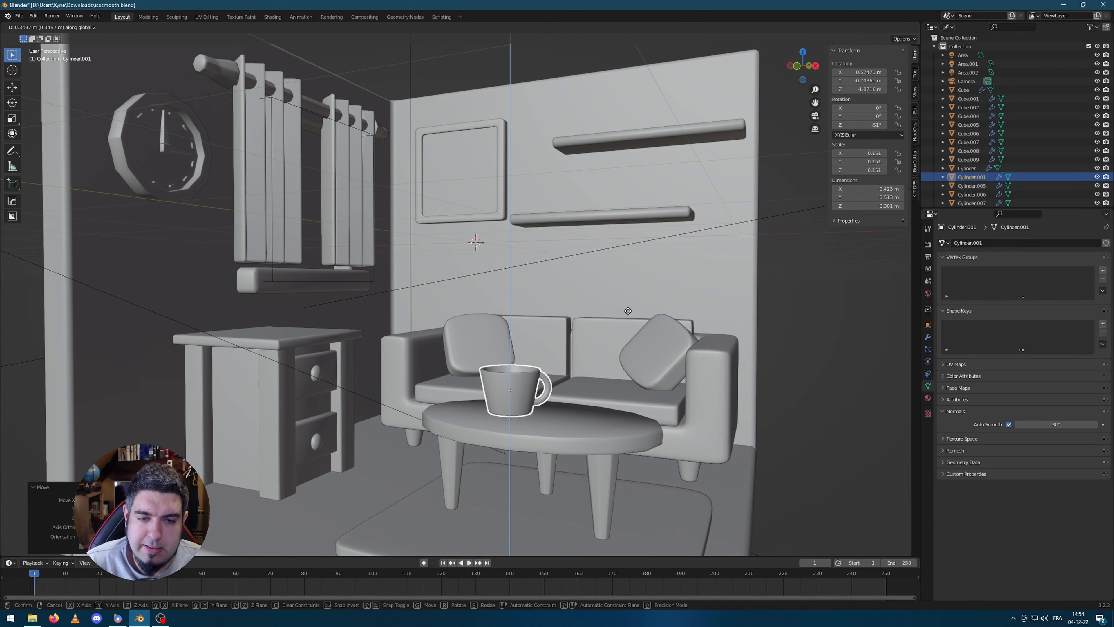
left_click(629, 312)
Scale the mug down further to about 0.081 to suit the coffee table
middle_click_drag(663, 355, 627, 356)
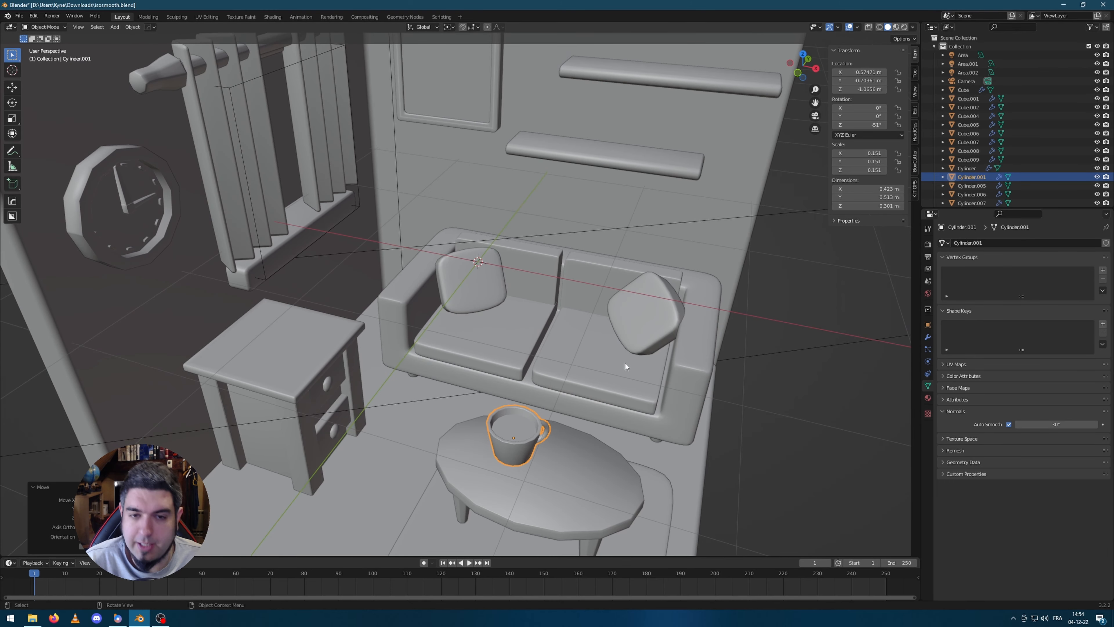
scroll(640, 286, "down", 5)
key("s")
left_click(617, 397)
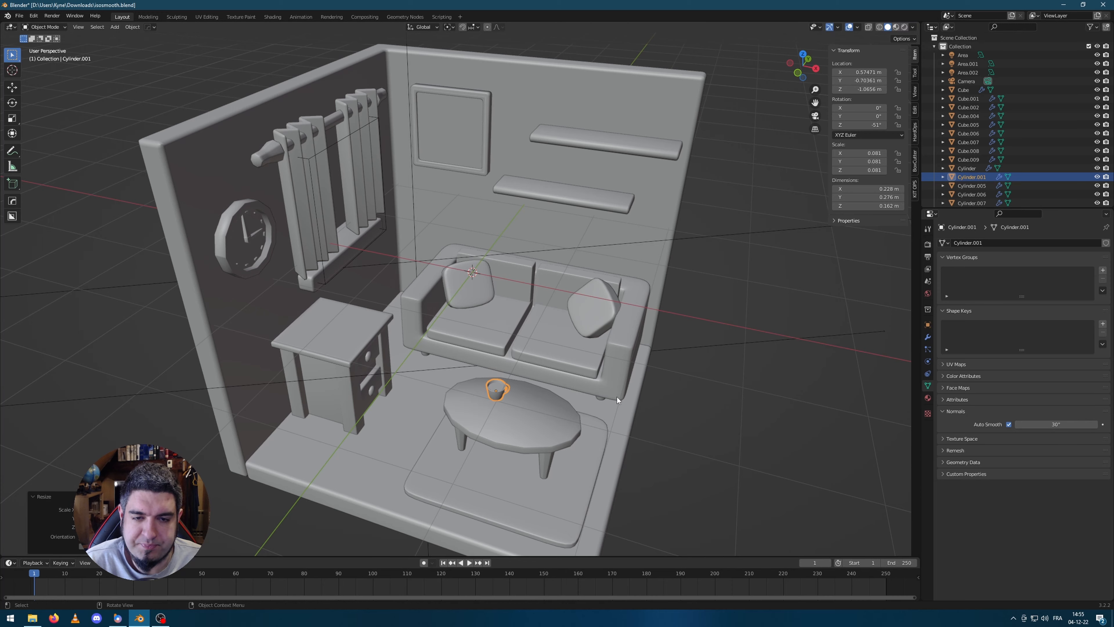
In front orthographic view, lower the mug along Z to about -1.132 m so it rests on the coffee table, and deselect it
key("KP_5")
key("KP_0")
key("KP_1")
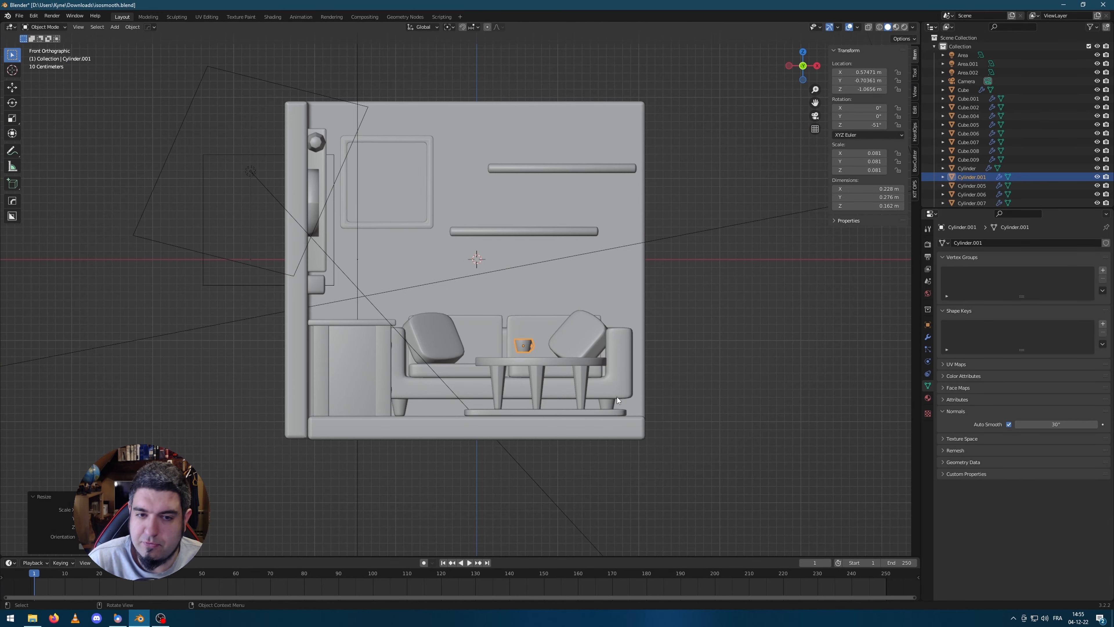
scroll(526, 337, "up", 6)
key("g")
key("z")
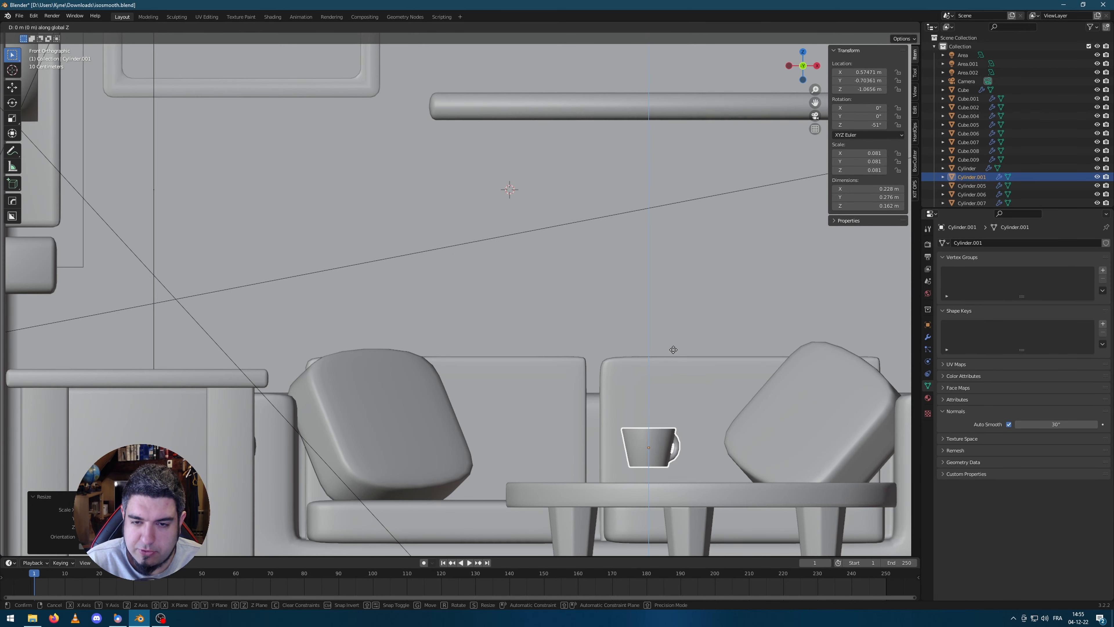
left_click(694, 365)
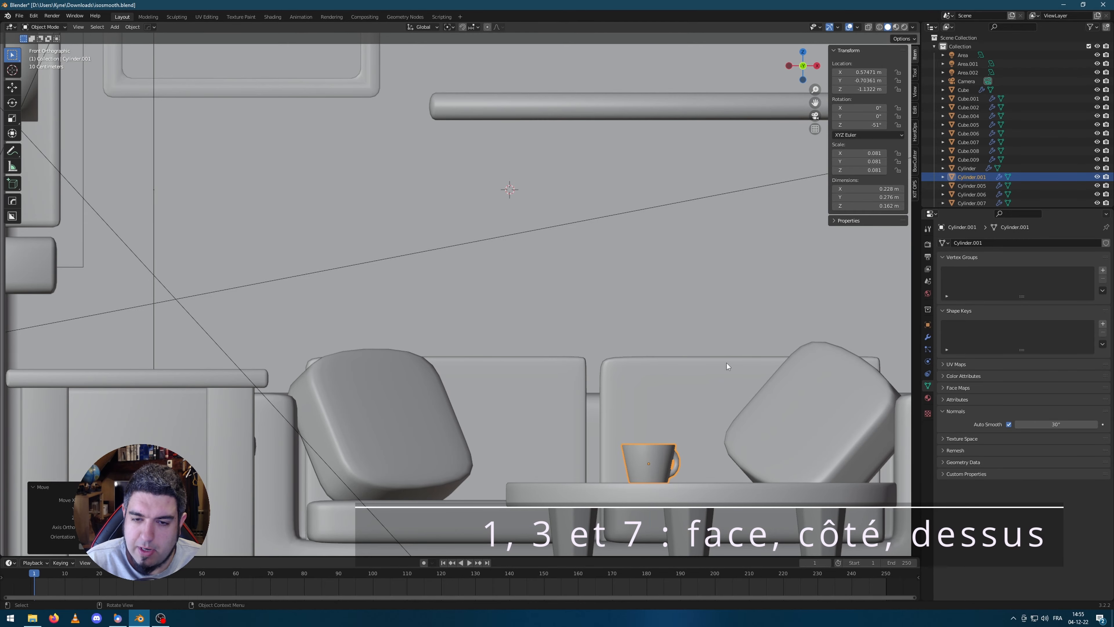
scroll(726, 363, "down", 1)
middle_click_drag(712, 394, 689, 401)
scroll(689, 401, "down", 8)
middle_click_drag(614, 393, 753, 345)
scroll(797, 317, "up", 1)
scroll(753, 345, "down", 1)
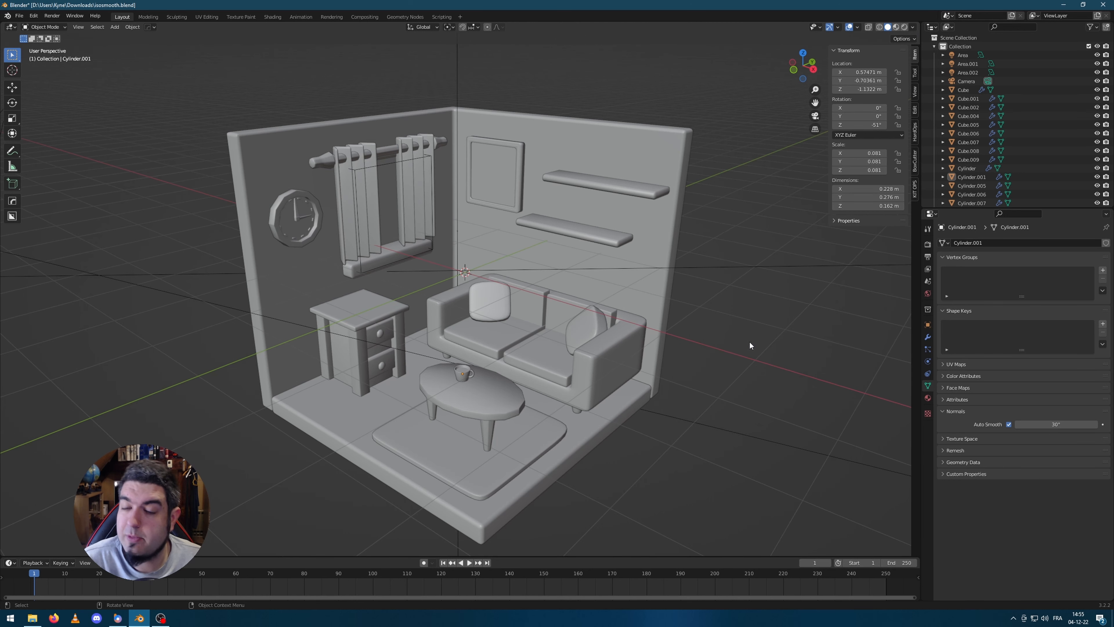
Add a 16-vertex cylinder at the scene origin and isolate it in local view
key("shift+a")
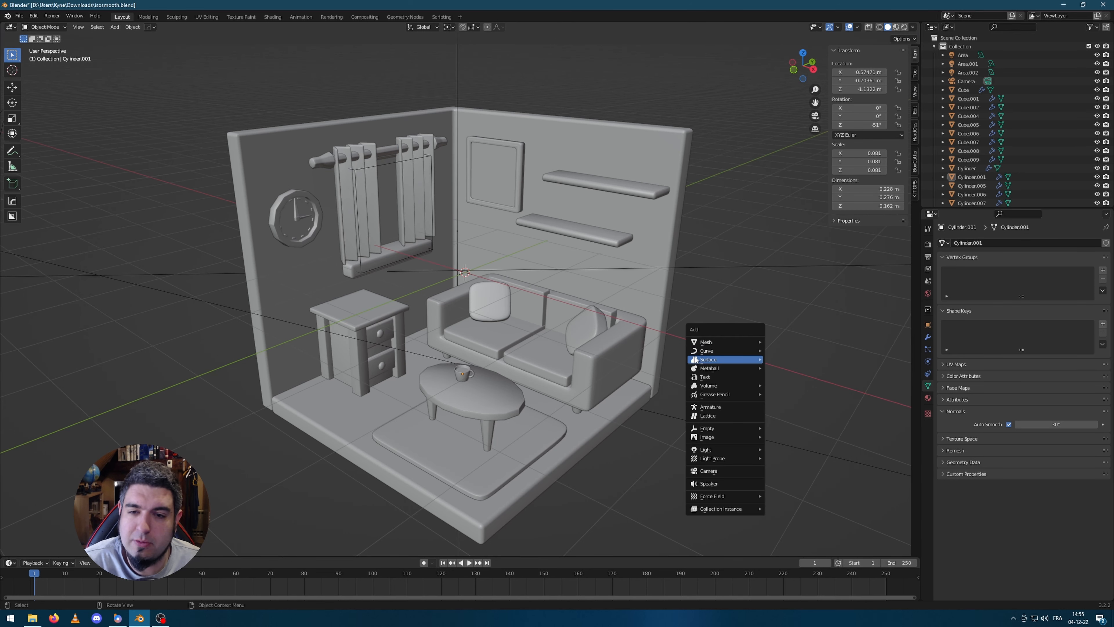
mouse_move(754, 342)
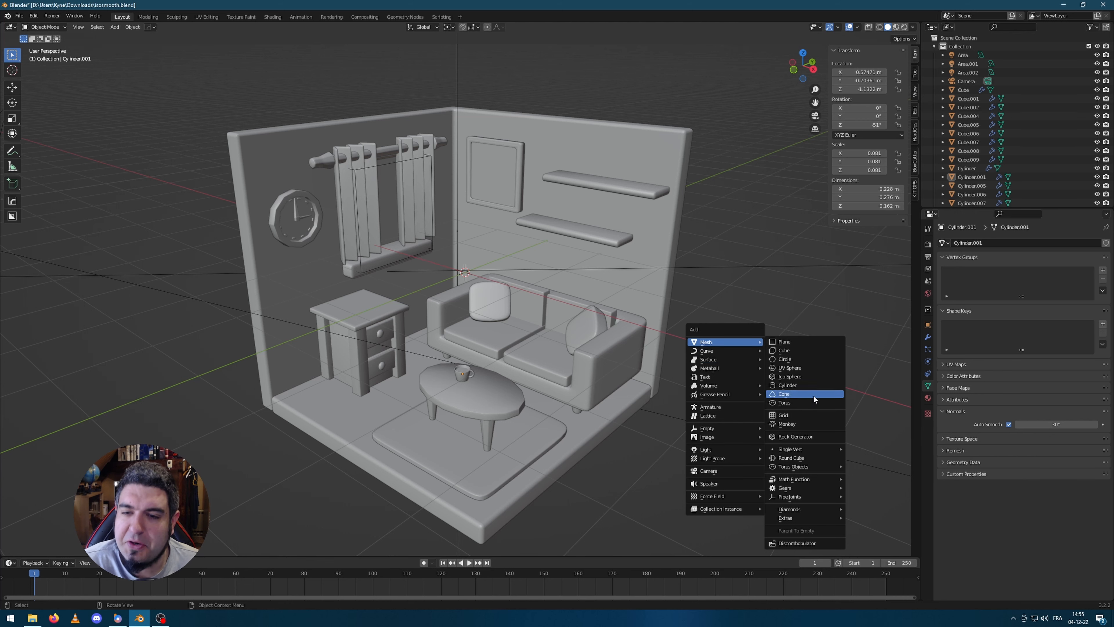
left_click(809, 386)
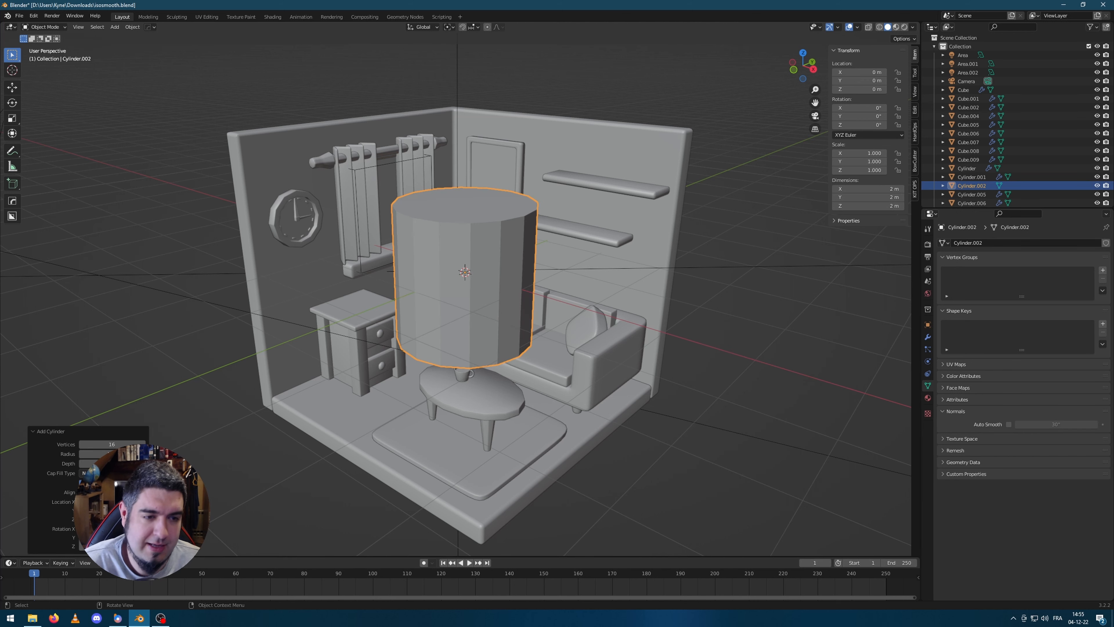
key("KP_Divide")
scroll(568, 263, "down", 3)
In Edit Mode, scale up the cylinder's top face so the body tapers like a plant pot
key("Tab")
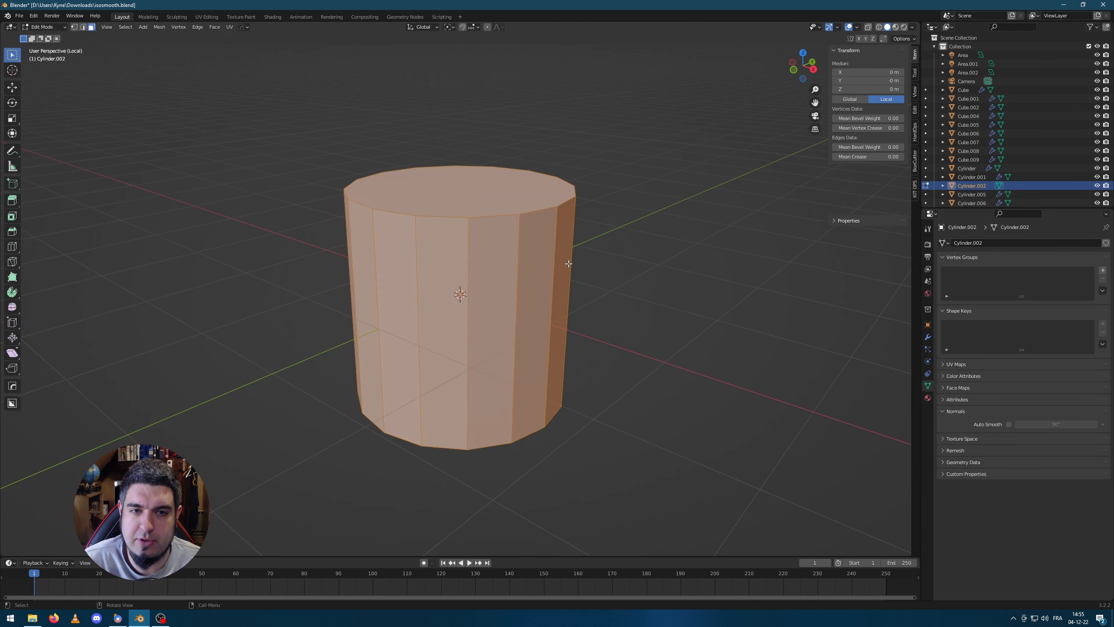
left_click(496, 181)
key("s")
left_click(727, 139)
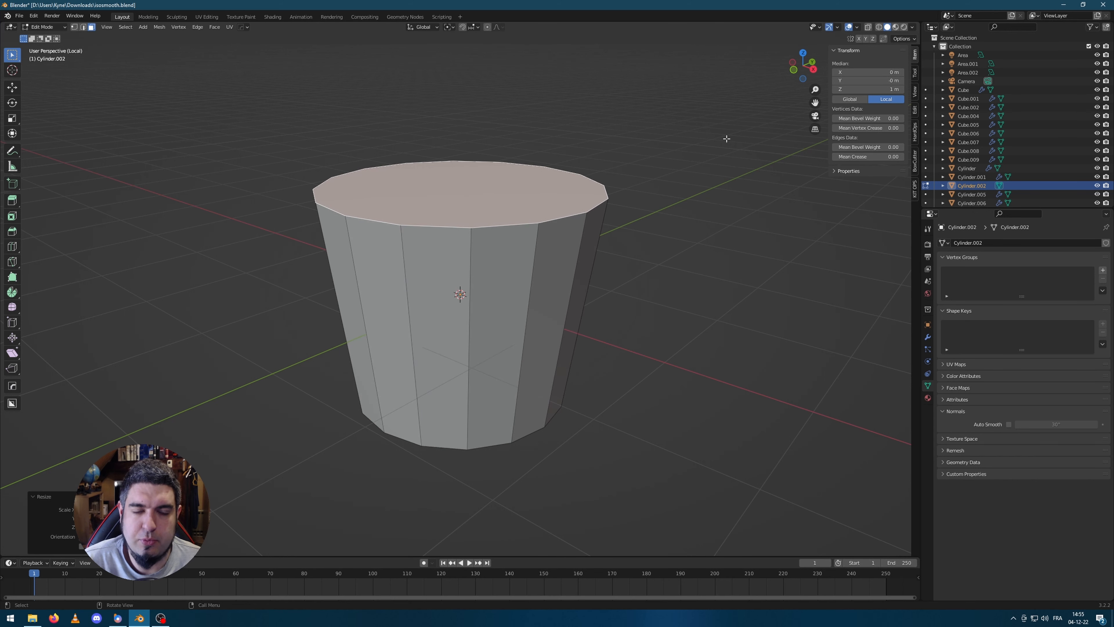
Add a horizontal loop cut around the pot and slide it close to the top edge
key("ctrl+r")
left_click(413, 289)
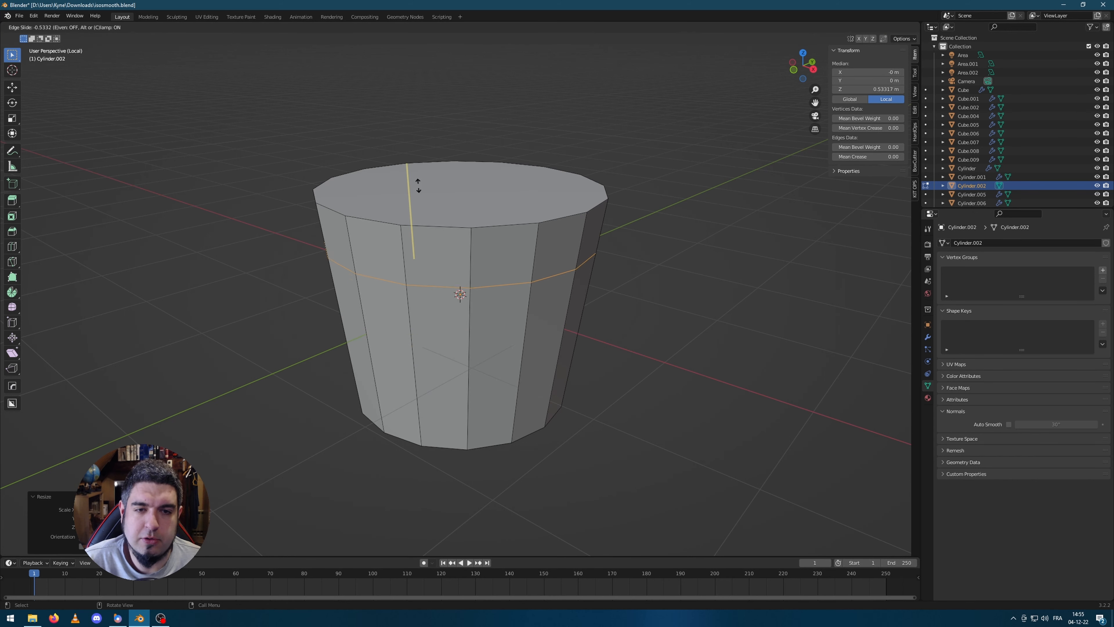
left_click(430, 156)
left_click(654, 244)
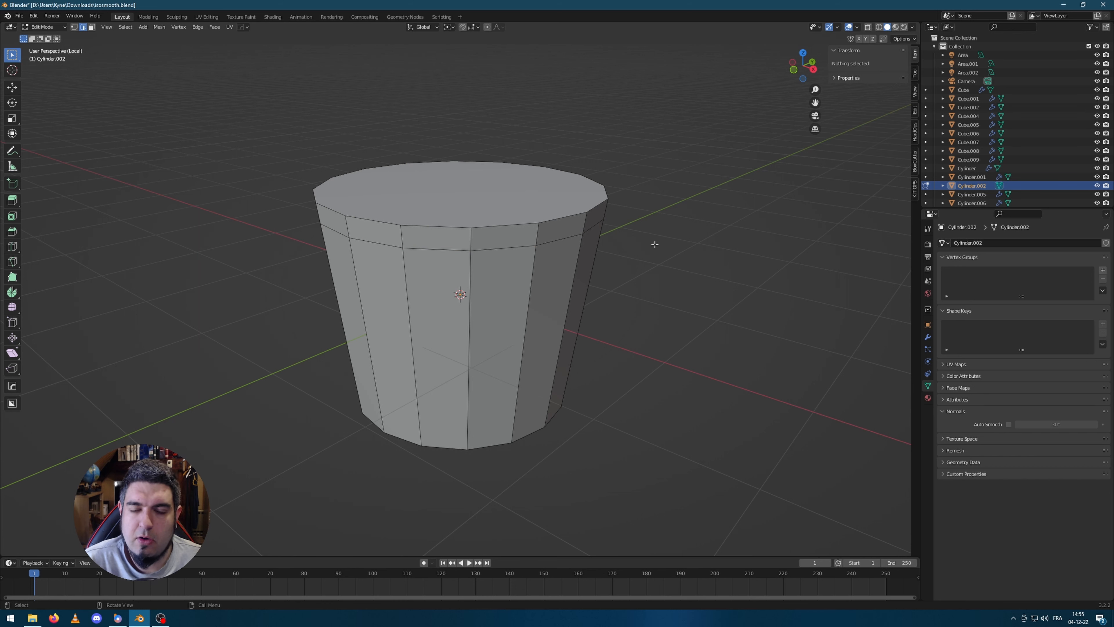
Extrude the top band of faces outward along normals to form the pot's rim, and select the top face
left_click(604, 212, "alt")
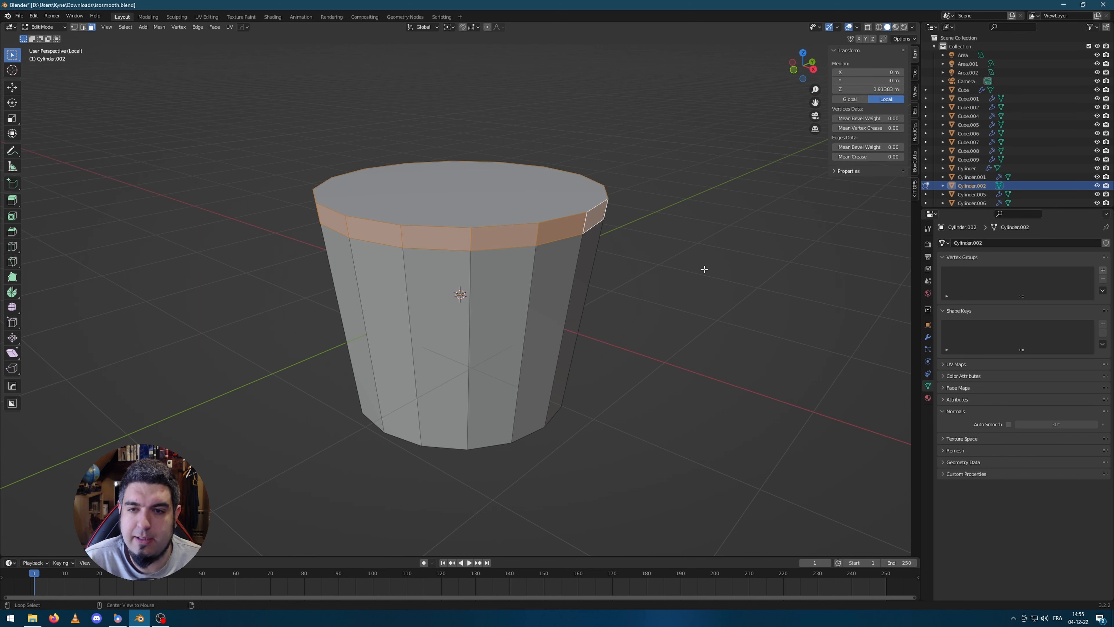
key("alt+e")
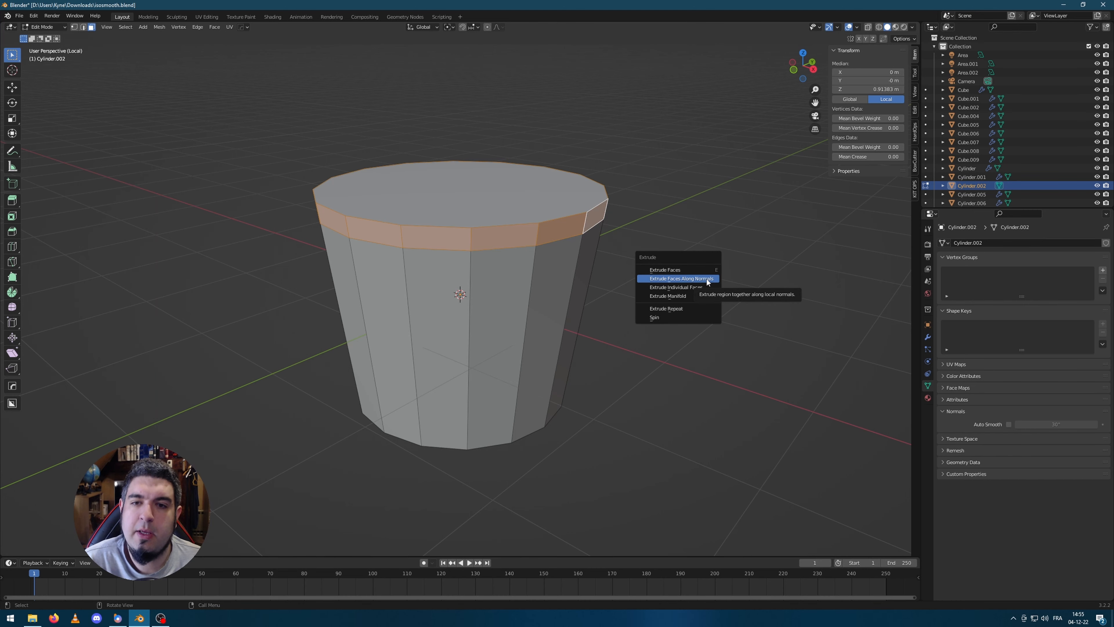
left_click(707, 281)
left_click(708, 268)
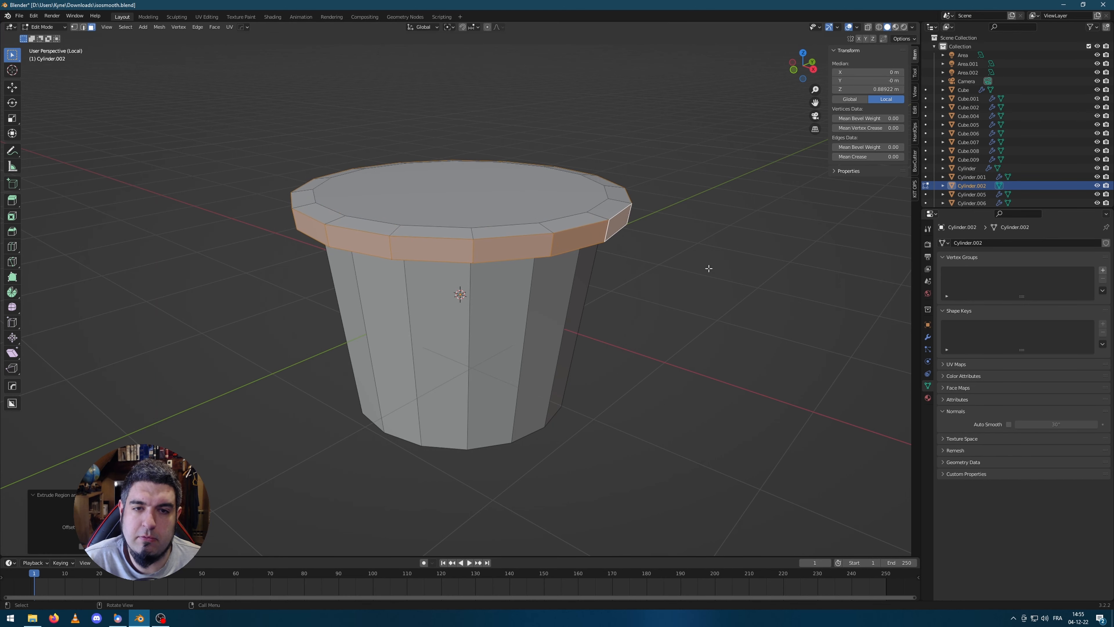
middle_click_drag(708, 268, 532, 265)
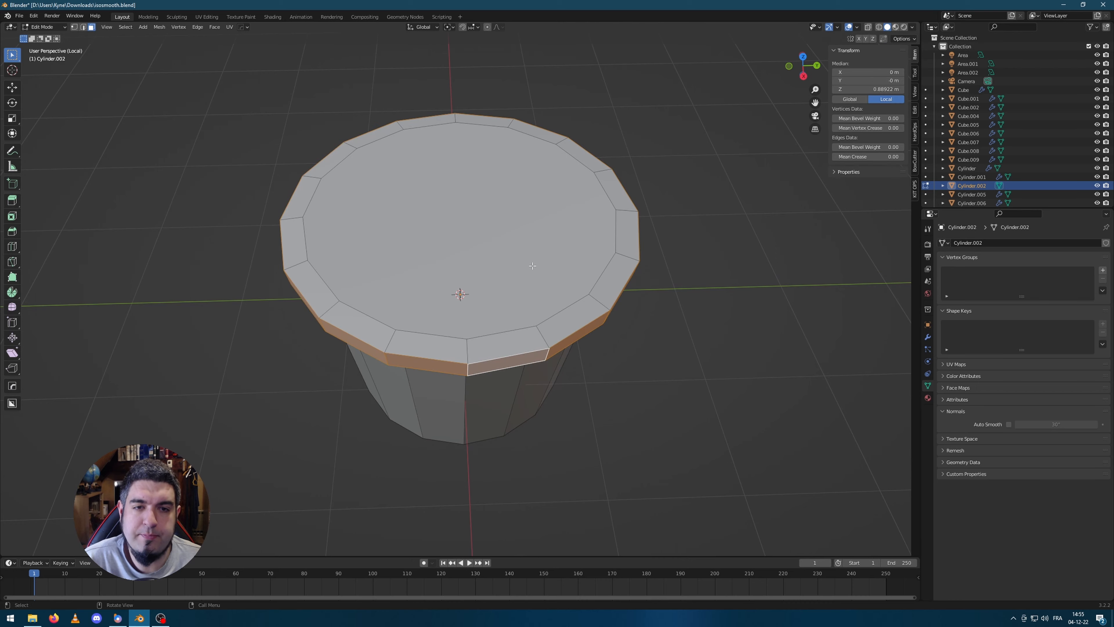
left_click(466, 226)
middle_click_drag(466, 226, 751, 239)
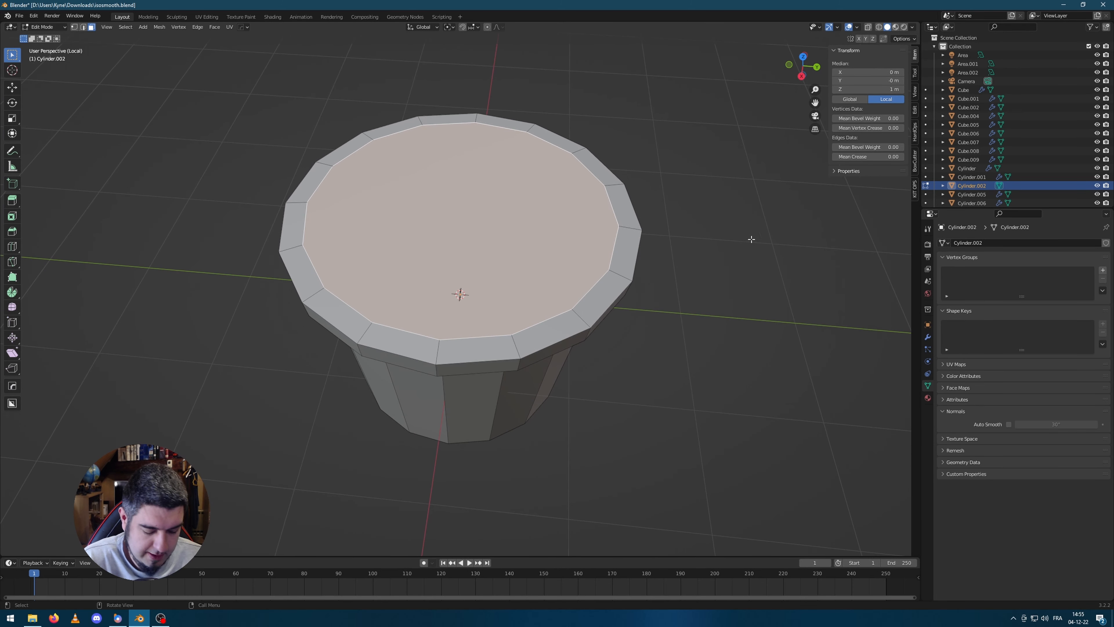
key("e")
left_click(656, 226)
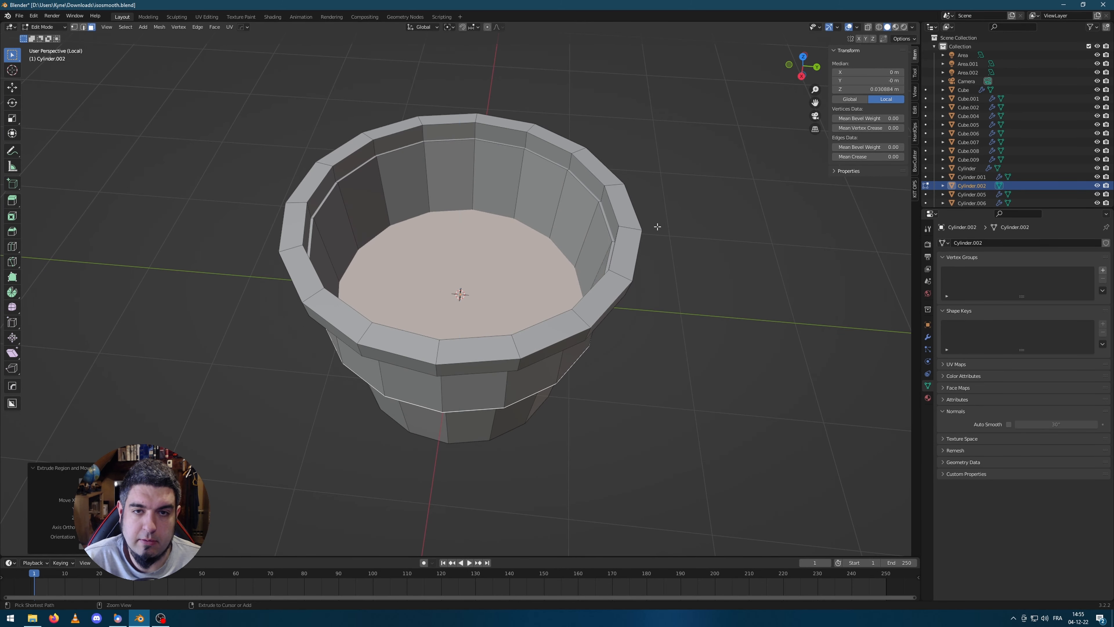
key("ctrl+z")
Inset the pot's top face slightly and extrude it down to about Z -0.824 m to hollow the pot
key("i")
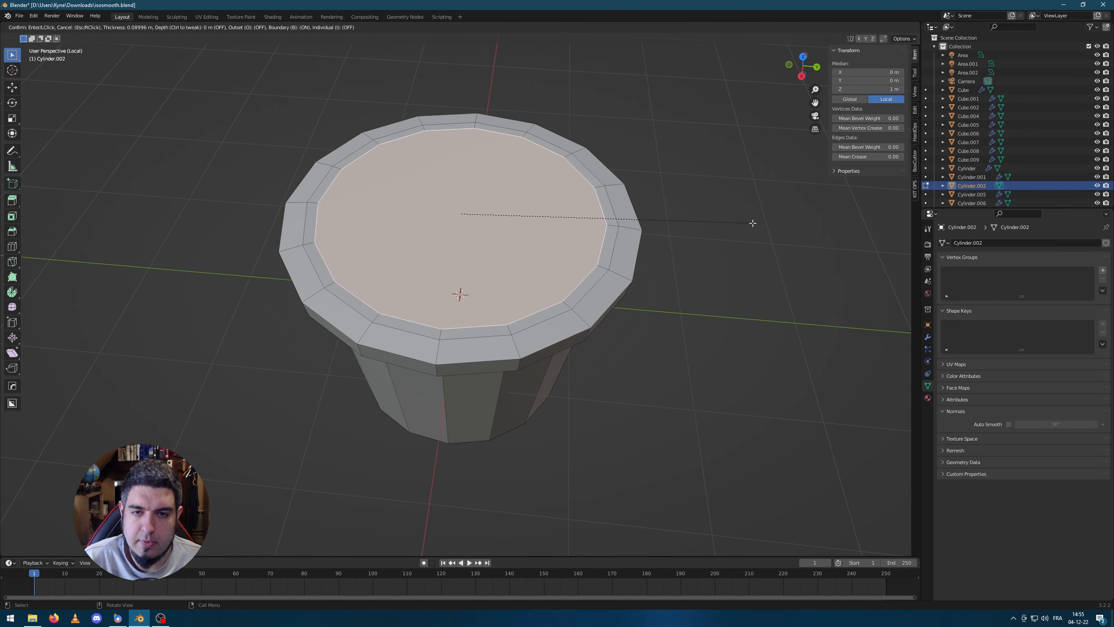
left_click(702, 180)
key("e")
left_click(779, 373)
Scale down the pot's inner bottom face so the inside walls stay within the tapered body
middle_click_drag(778, 373, 786, 294)
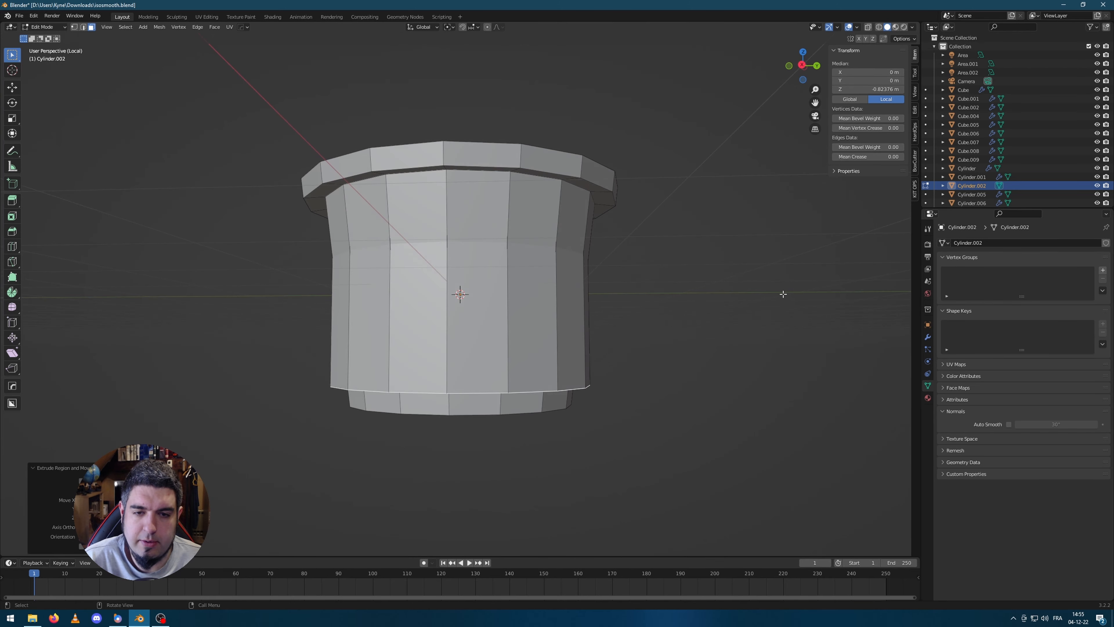
key("s")
left_click(695, 304)
middle_click_drag(671, 274, 570, 294)
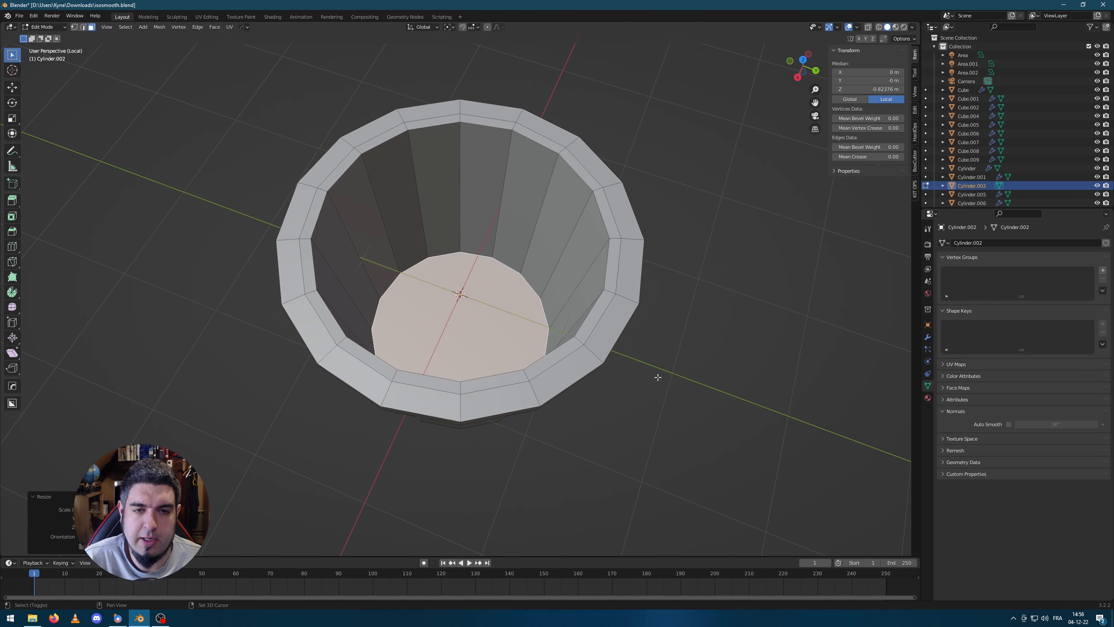
Duplicate the inner bottom face, raise the copy to about Z 0.690 m, and enlarge it to fill the pot as soil
key("shift+d")
right_click(679, 355)
middle_click_drag(679, 355, 667, 316)
key("g")
key("z")
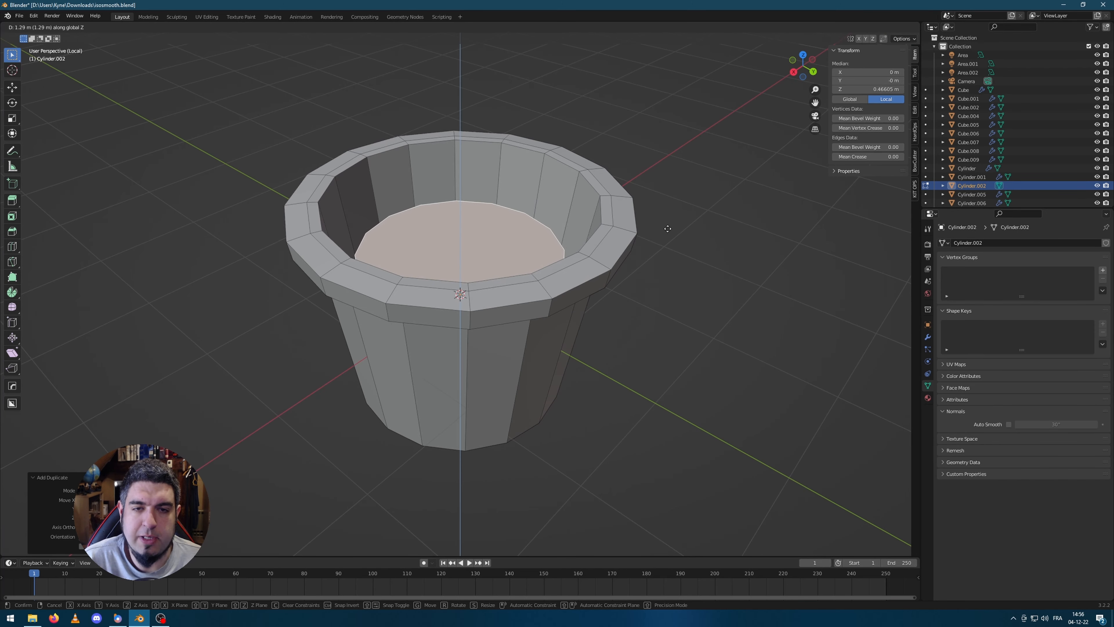
left_click(667, 206)
key("s")
left_click(709, 231)
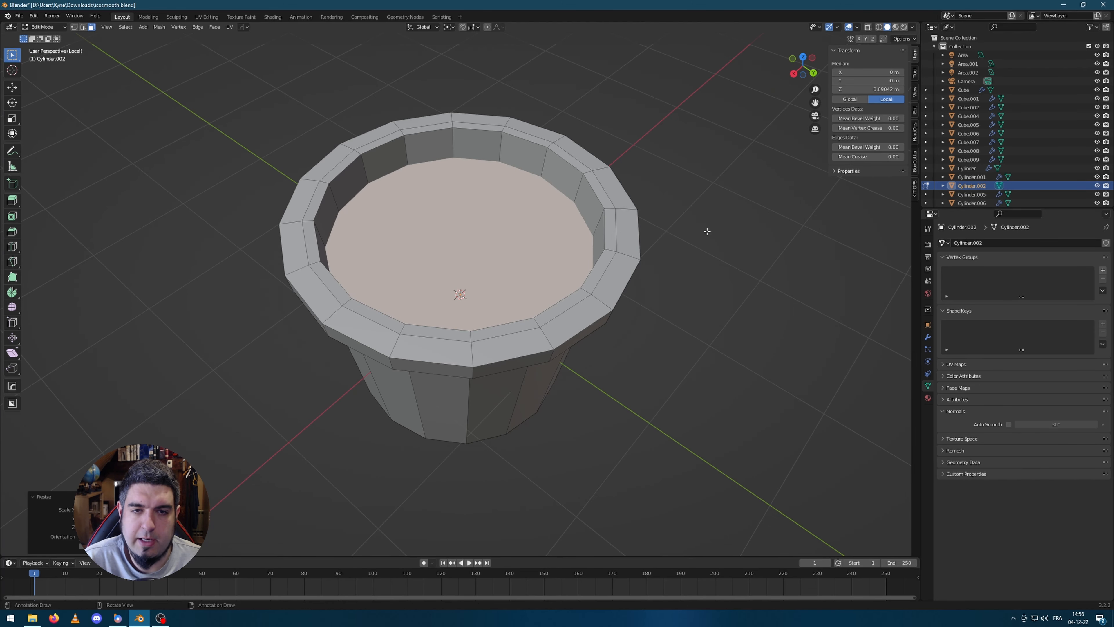
Inset the soil face down to a small face at its centre as the base of a stem
scroll(567, 244, "up", 3)
scroll(549, 276, "down", 7)
middle_click_drag(529, 311, 532, 312)
scroll(517, 245, "down", 5)
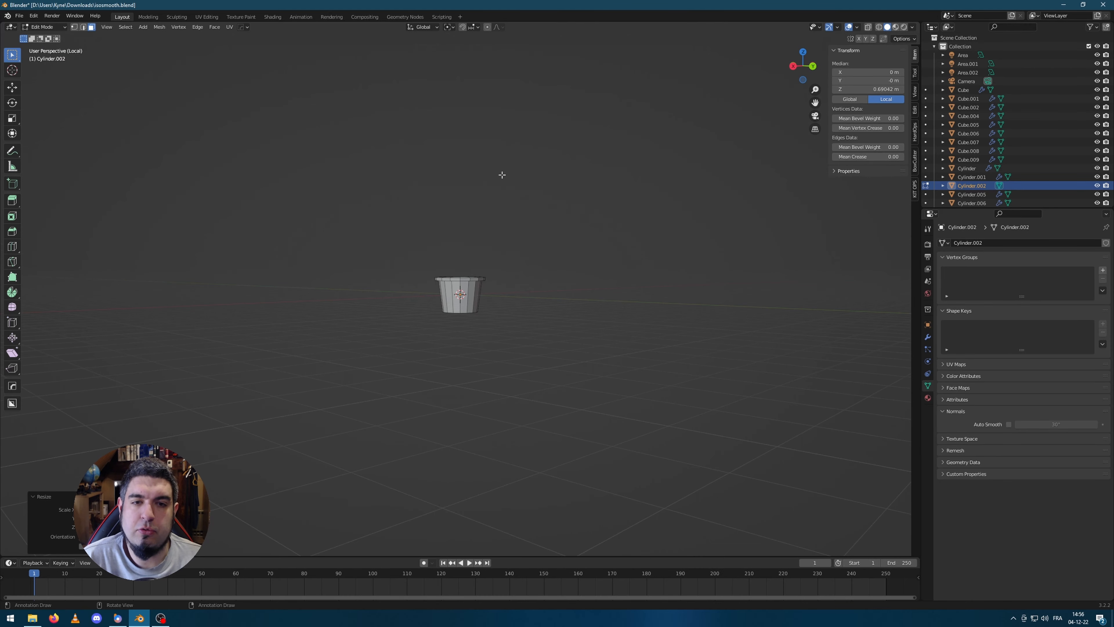
scroll(538, 230, "up", 4)
middle_click_drag(538, 230, 546, 269)
scroll(547, 276, "up", 4)
middle_click_drag(653, 280, 660, 316)
key("i")
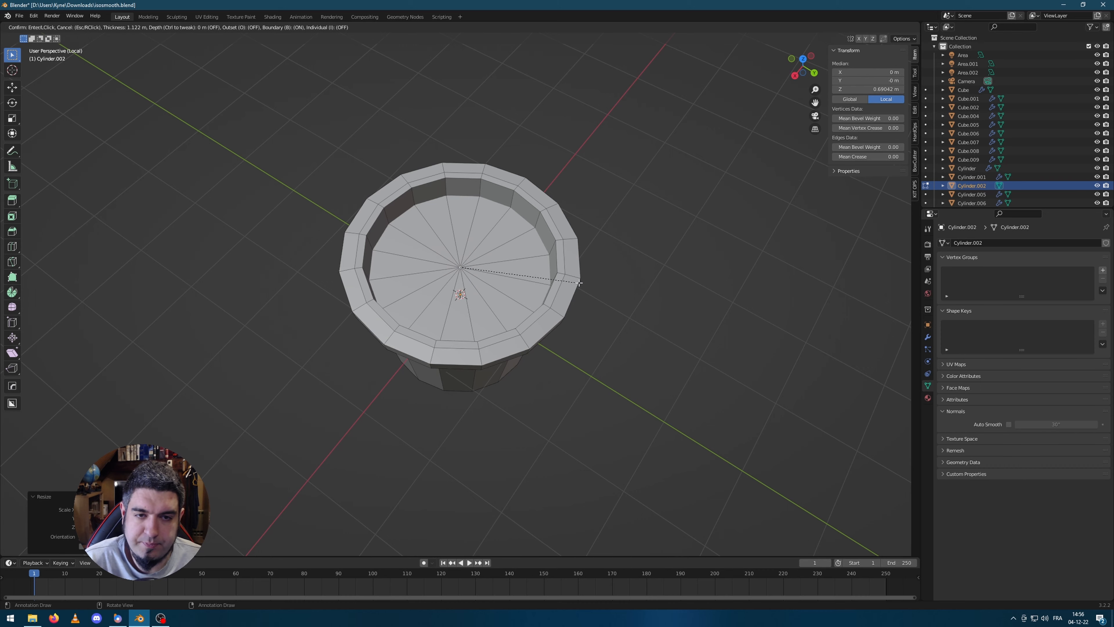
left_click(584, 294)
Extrude the small centre face upward to about Z 1.82 m to start the plant stem
middle_click_drag(584, 294, 576, 304)
key("e")
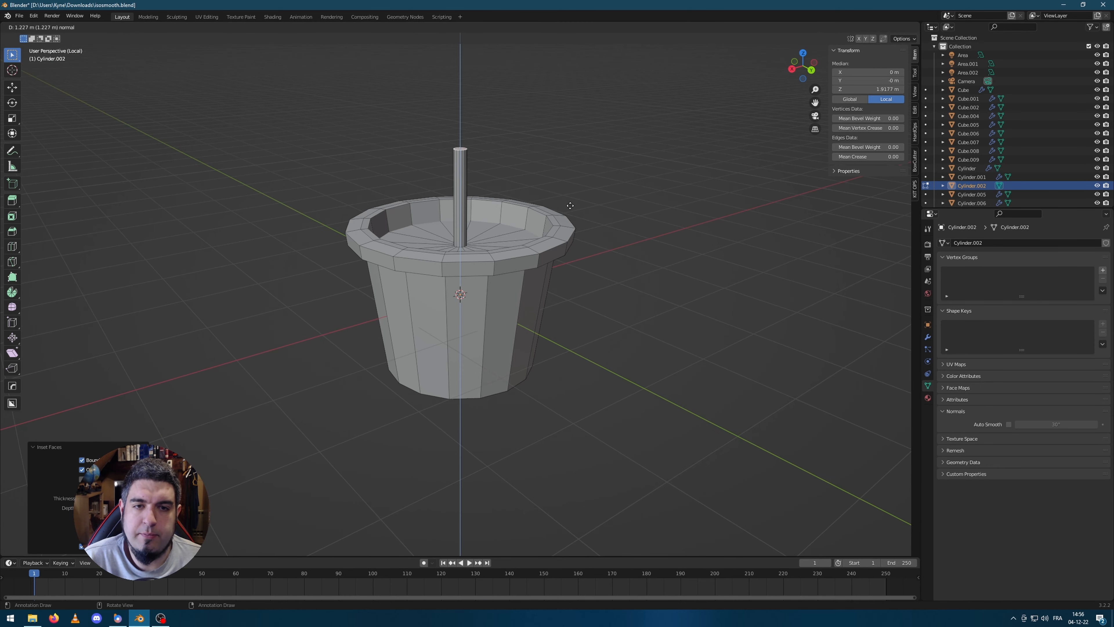
left_click(569, 216)
Tilt the stem's top face, extrude a second segment to about Z 2.86 m, and narrow its tip
middle_click_drag(635, 139, 629, 122)
key("r")
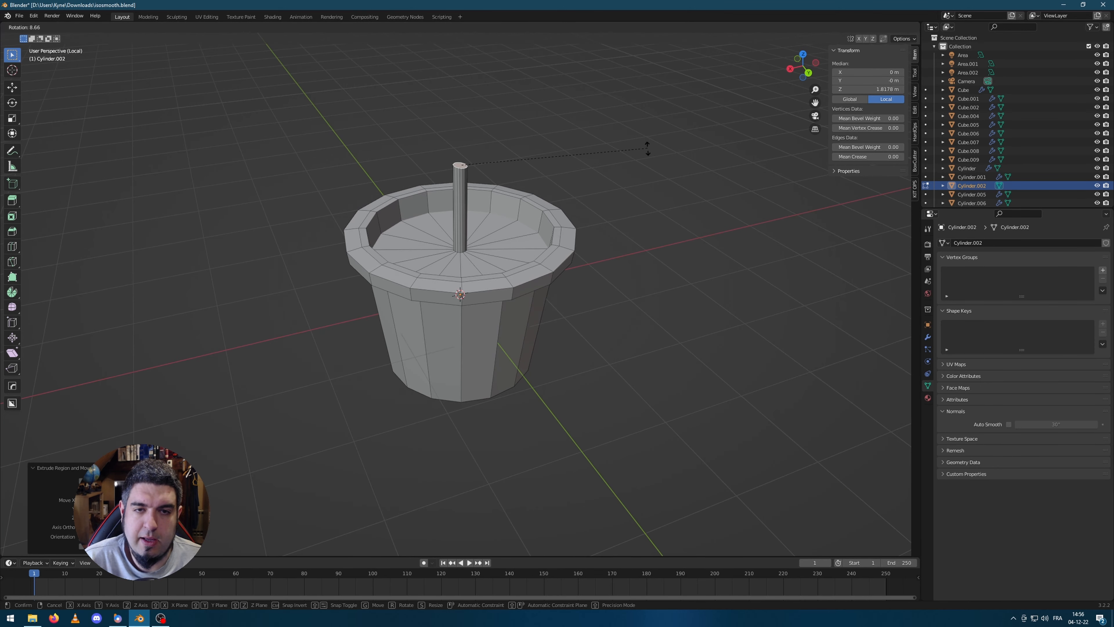
left_click(638, 163)
key("e")
left_click(632, 119)
scroll(632, 119, "down", 2)
key("s")
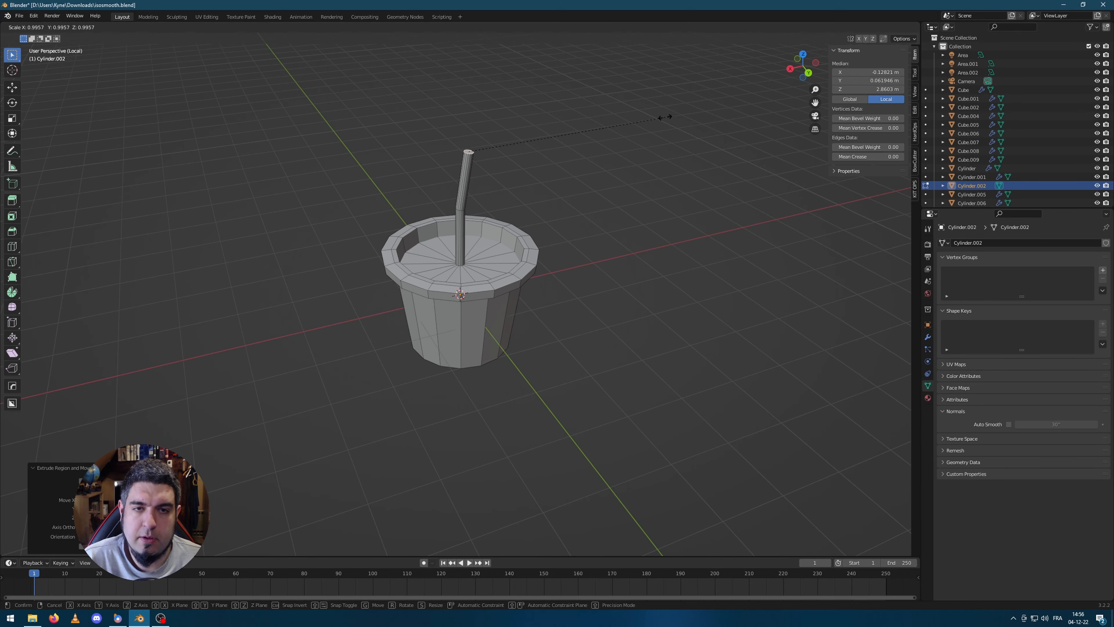
left_click(622, 125)
Tilt the stem tip the other way, extrude a third segment to about Z 3.79 m, and halve its tip size
scroll(537, 231, "up", 4)
key("r")
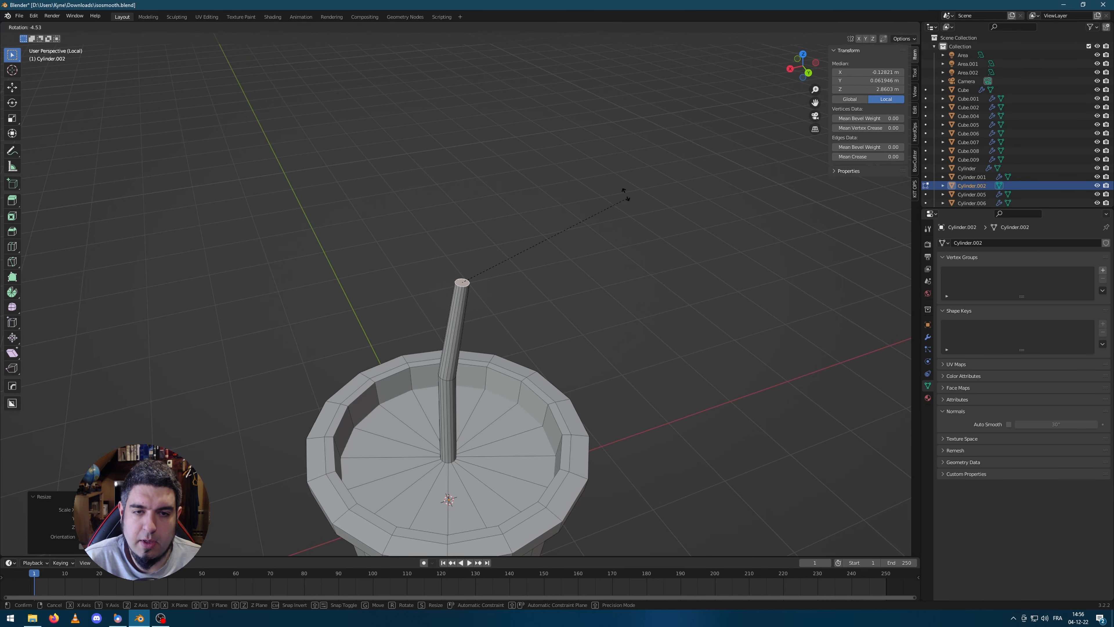
left_click(546, 165)
key("e")
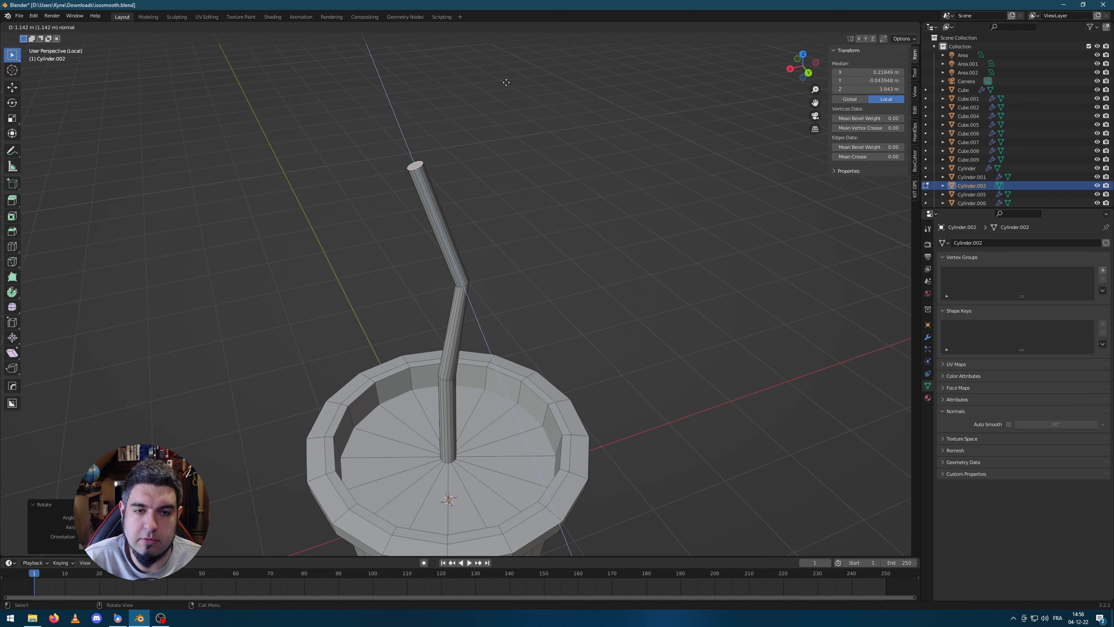
left_click(523, 98)
key("s")
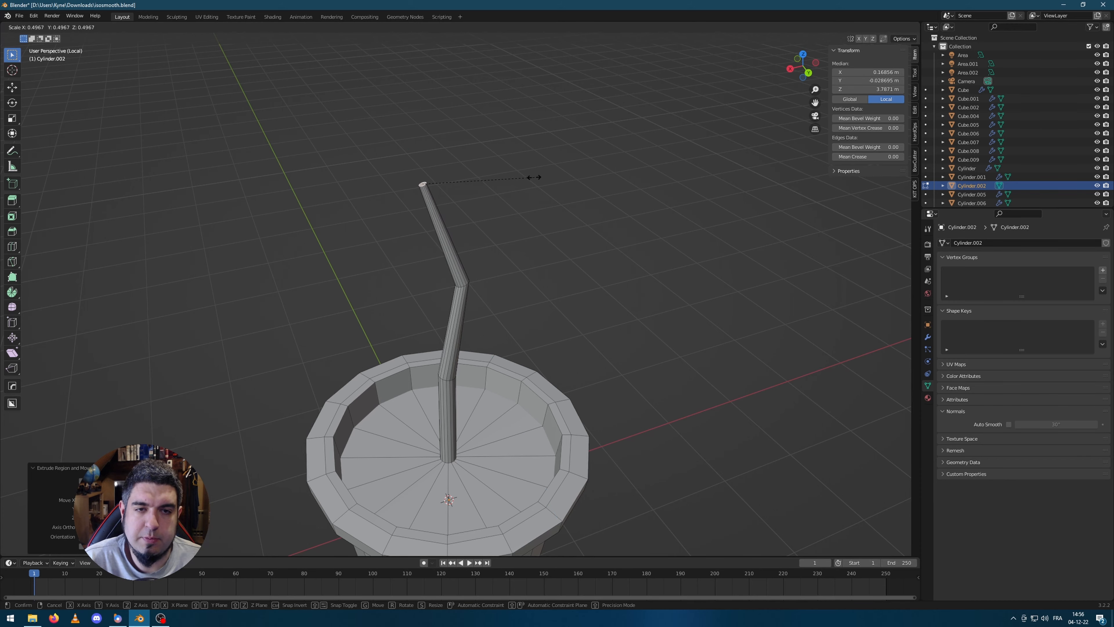
left_click(536, 177)
Return to Object Mode and deselect the pot with its stem
scroll(547, 258, "down", 5)
middle_click_drag(547, 259, 620, 307)
key("Tab")
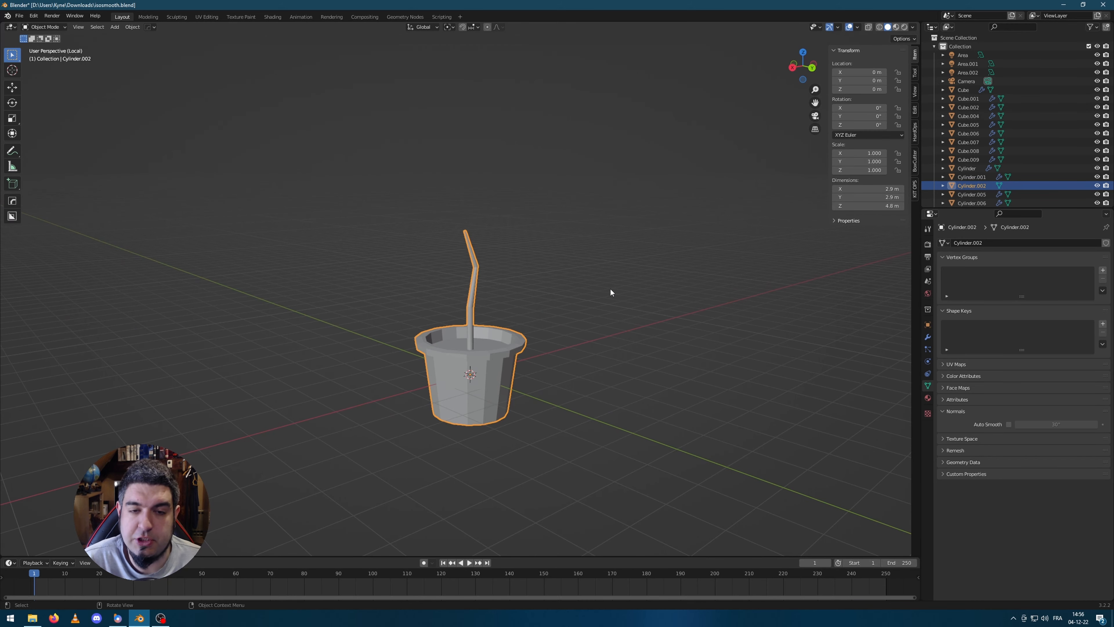
scroll(618, 276, "up", 2)
left_click(649, 268)
Add a plane for a leaf and move it along Y to about 4.124 m, beside the pot
scroll(597, 315, "up", 2)
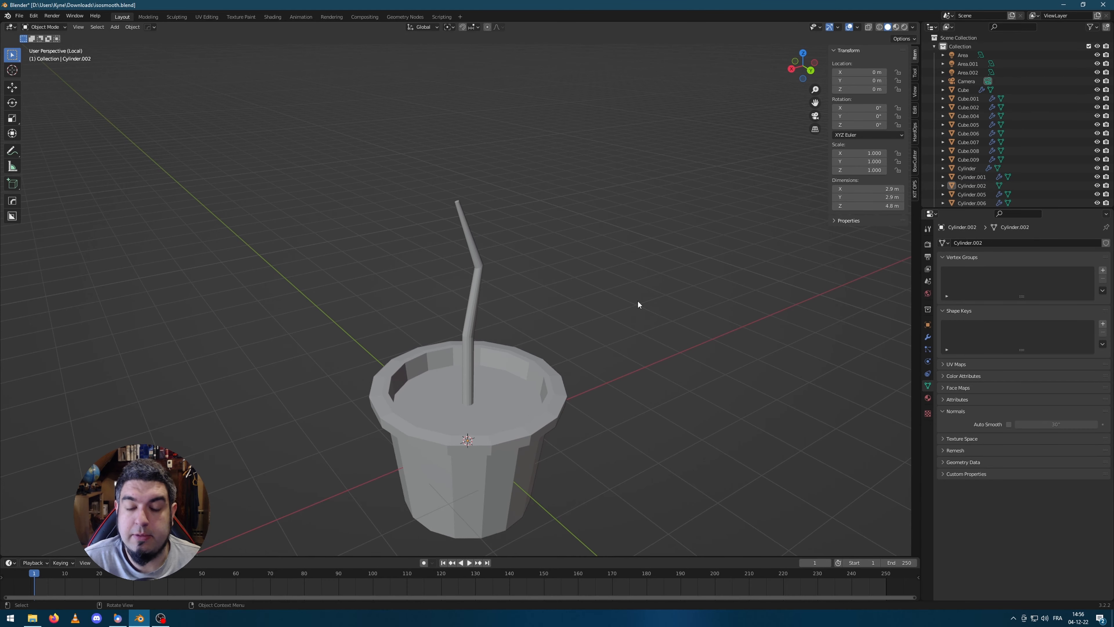
scroll(620, 276, "down", 2)
key("shift+a")
mouse_move(620, 275)
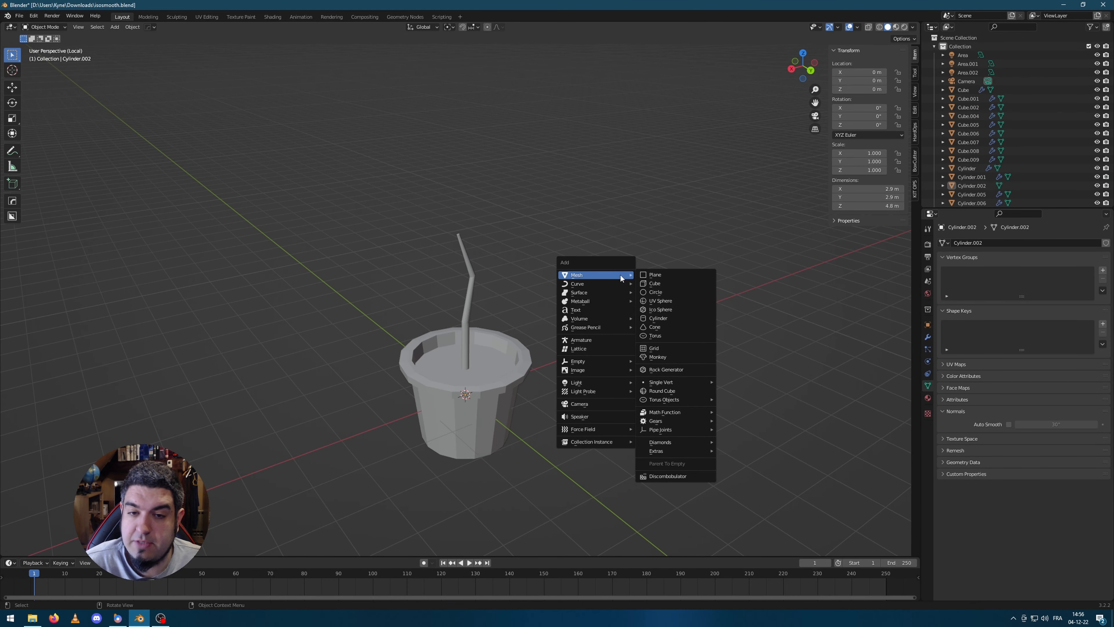
left_click(667, 275)
middle_click_drag(432, 253, 479, 302)
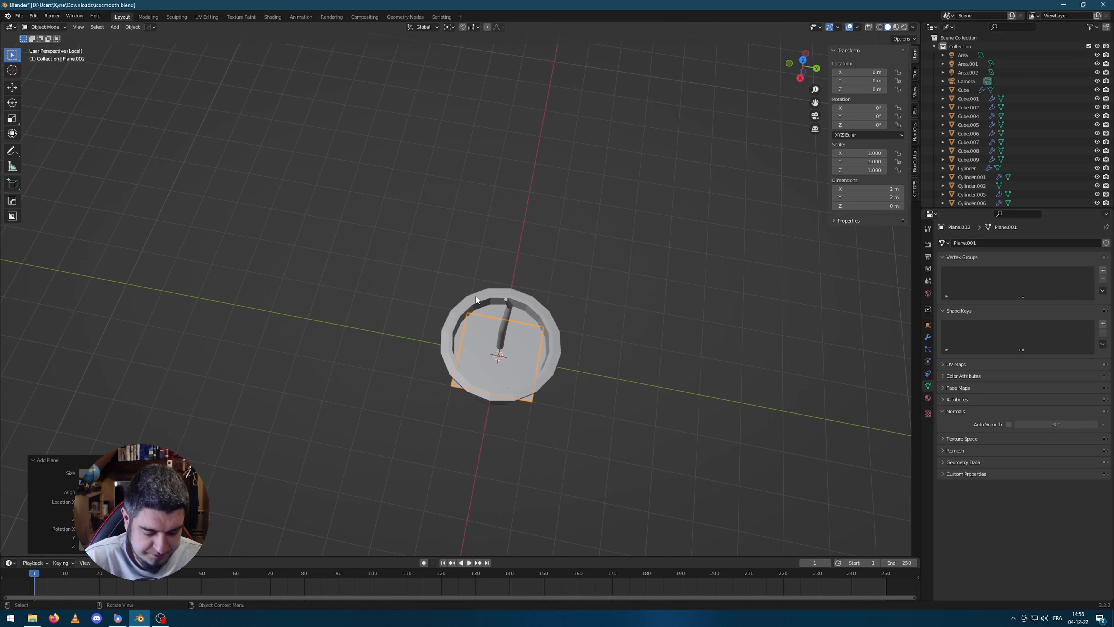
key("g")
key("y")
left_click(662, 324)
Scale the plane along Y to about 0.439 to make a narrow rectangle
middle_click_drag(708, 322, 555, 282, "shift")
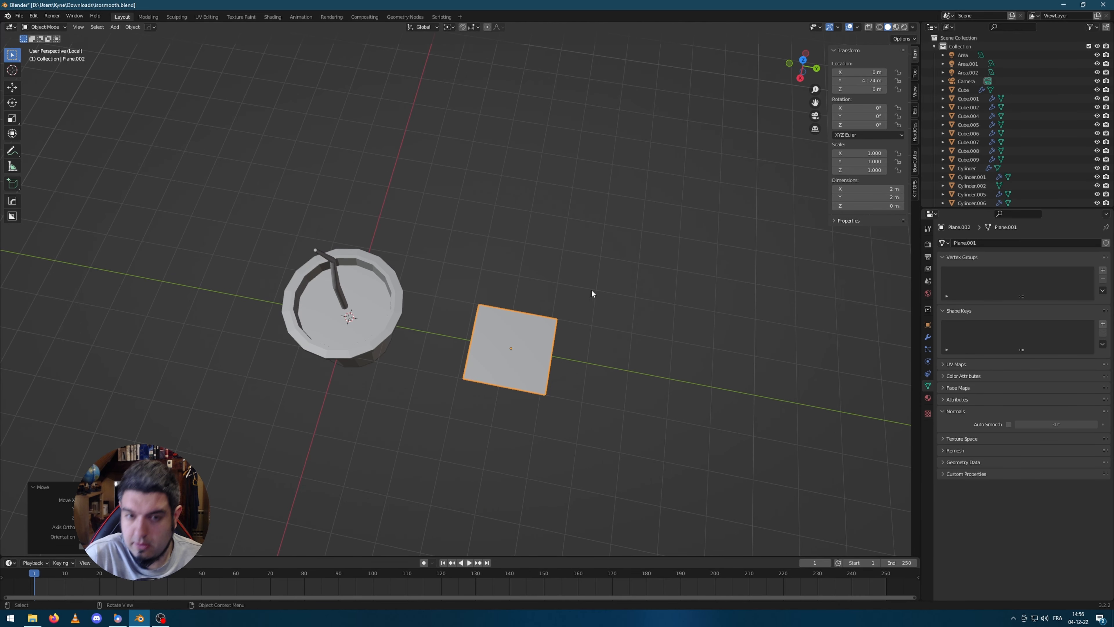
scroll(591, 293, "up", 3)
scroll(612, 328, "up", 1)
key("s")
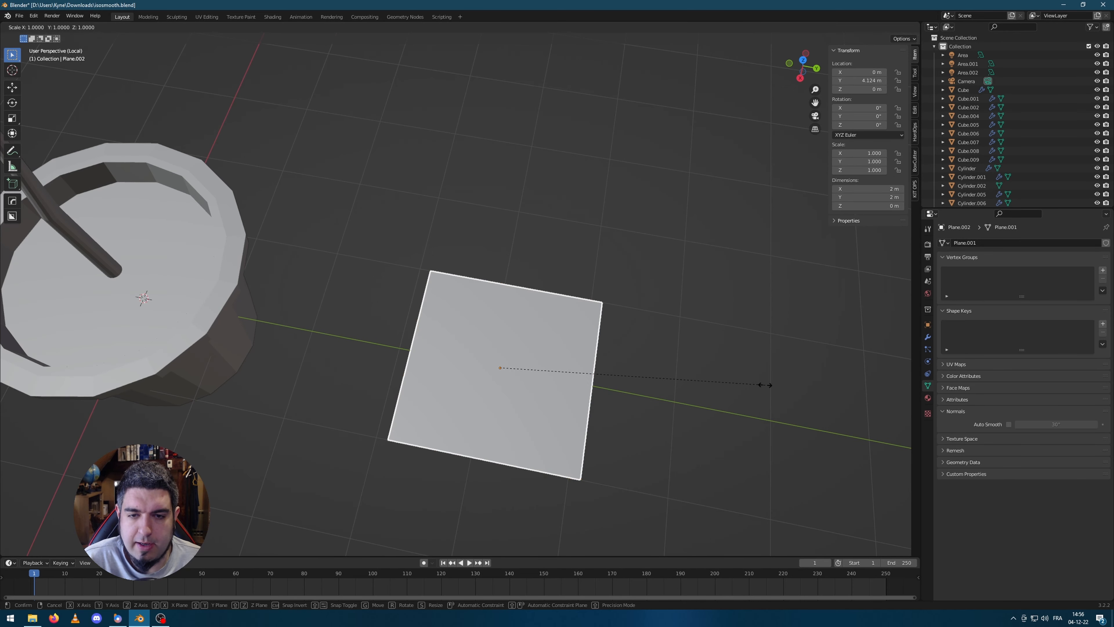
key("y")
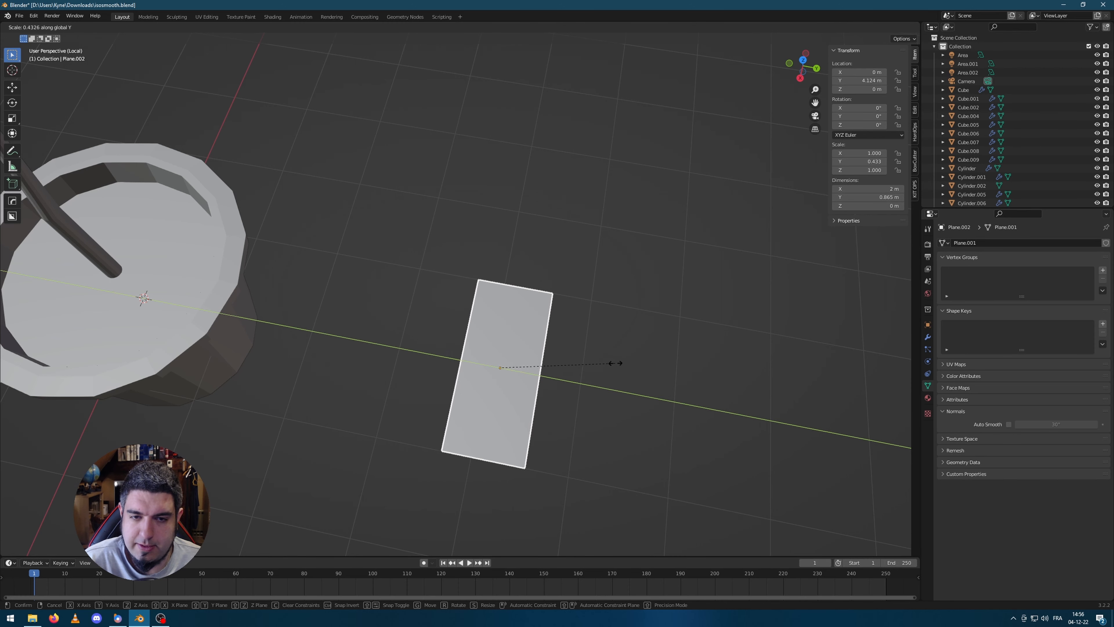
left_click(609, 360)
Add five evenly spaced loop cuts across the length of the leaf plane
middle_click_drag(609, 361, 415, 350)
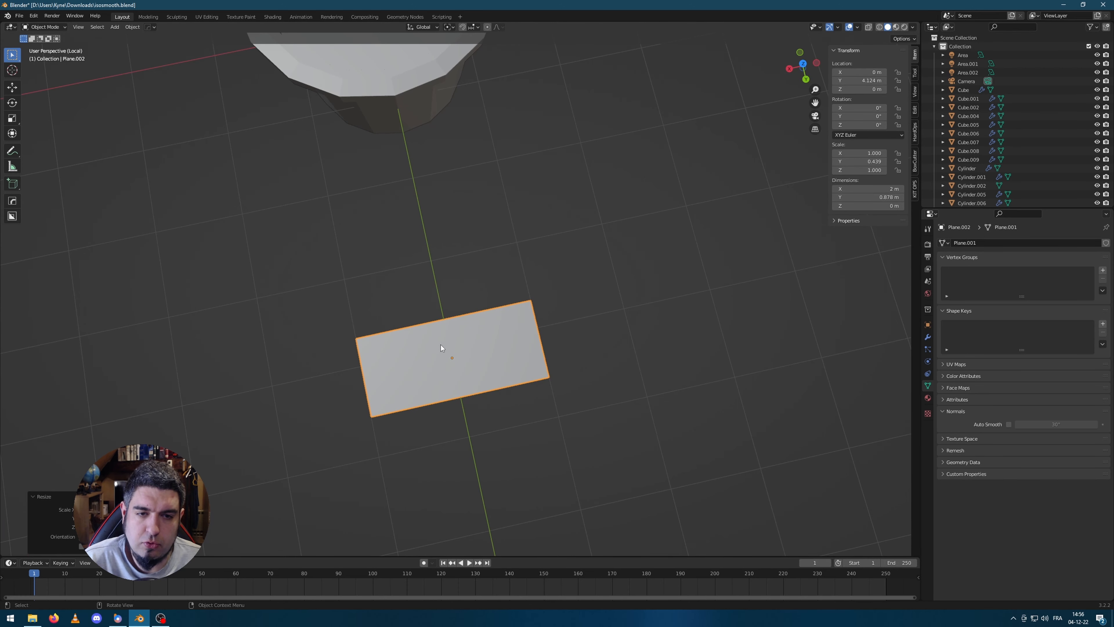
key("Tab")
key("ctrl+r")
scroll(430, 343, "up", 3)
scroll(421, 337, "up", 1)
scroll(417, 333, "down", 1)
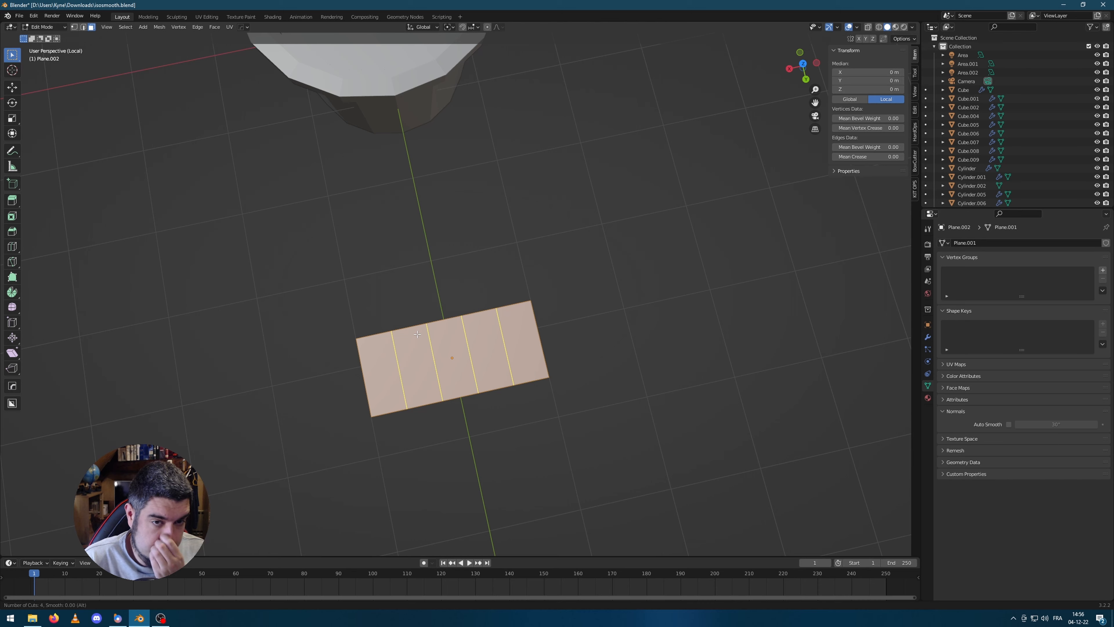
scroll(417, 334, "up", 1)
left_click(418, 334)
right_click(417, 334)
left_click(664, 346)
middle_click_drag(664, 346, 527, 377)
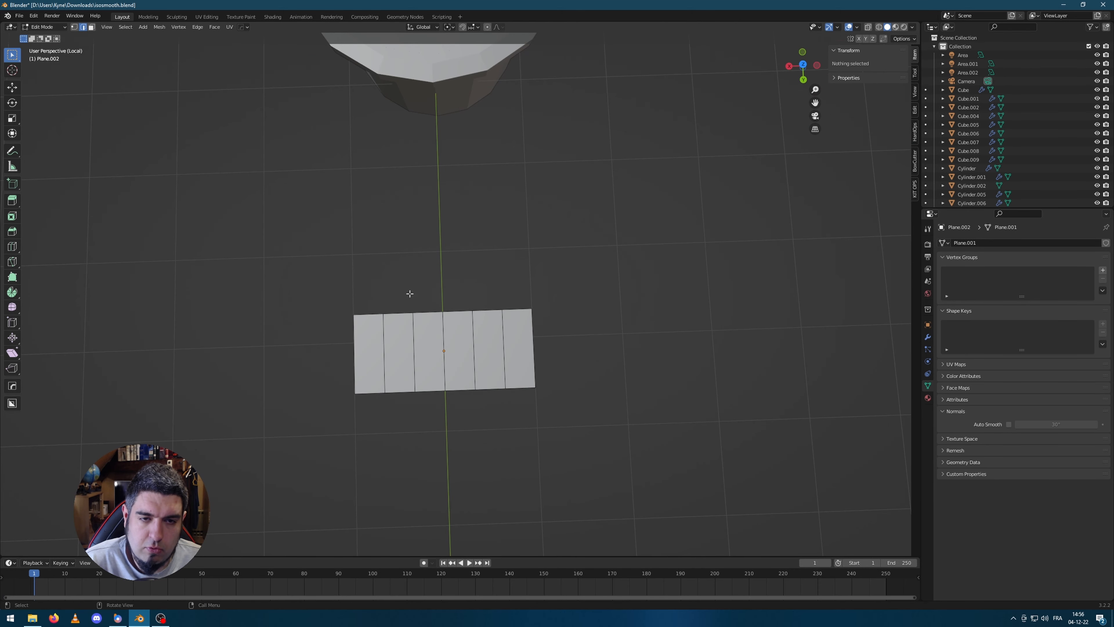
Try to widen the cross edge next to the leaf's middle along Y, first without and then with proportional editing
left_click_drag(403, 288, 433, 428)
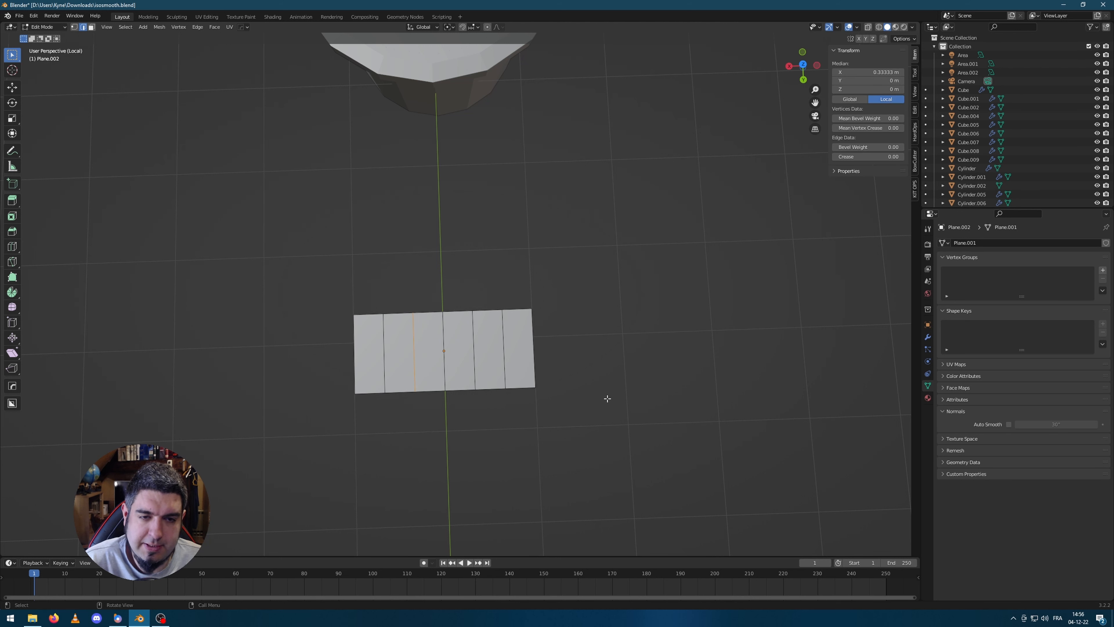
key("s")
key("y")
left_click(648, 373)
key("ctrl+z")
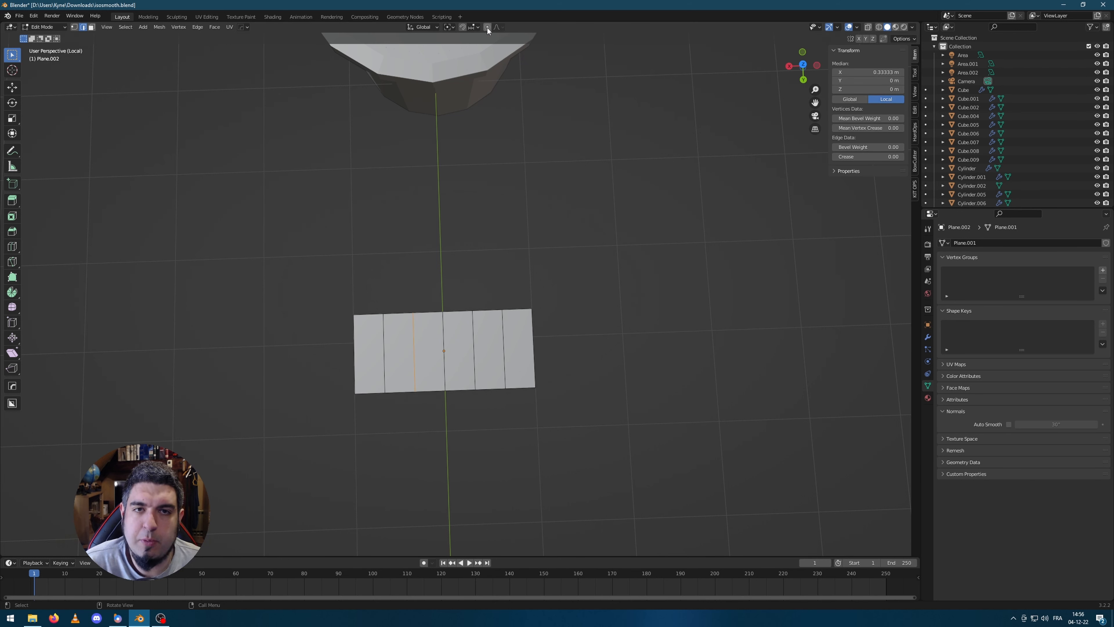
key("s")
key("y")
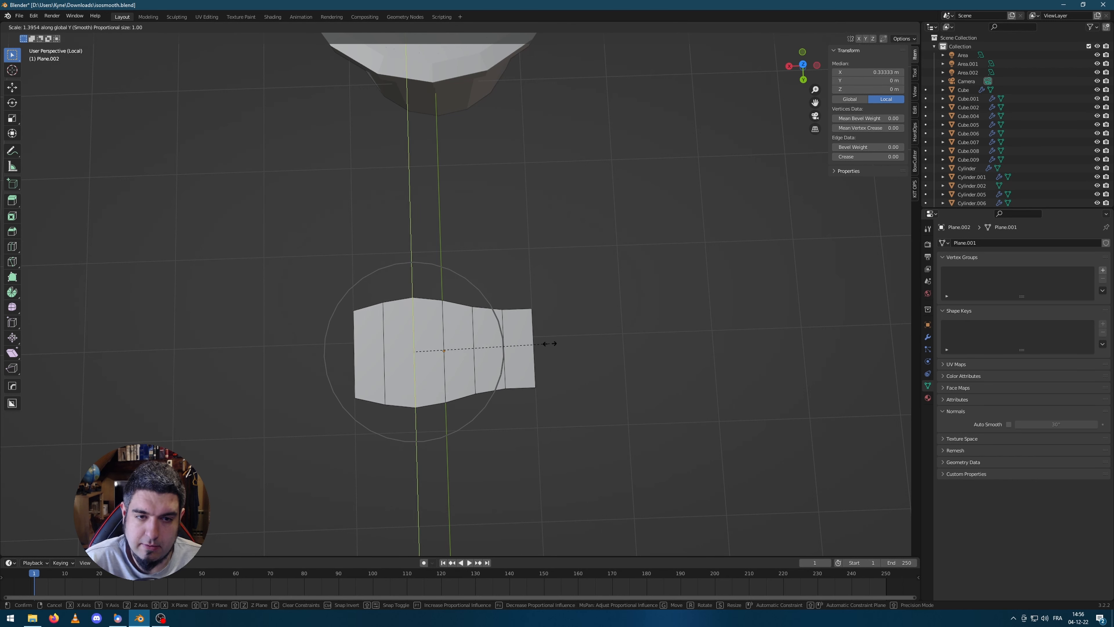
key("Escape")
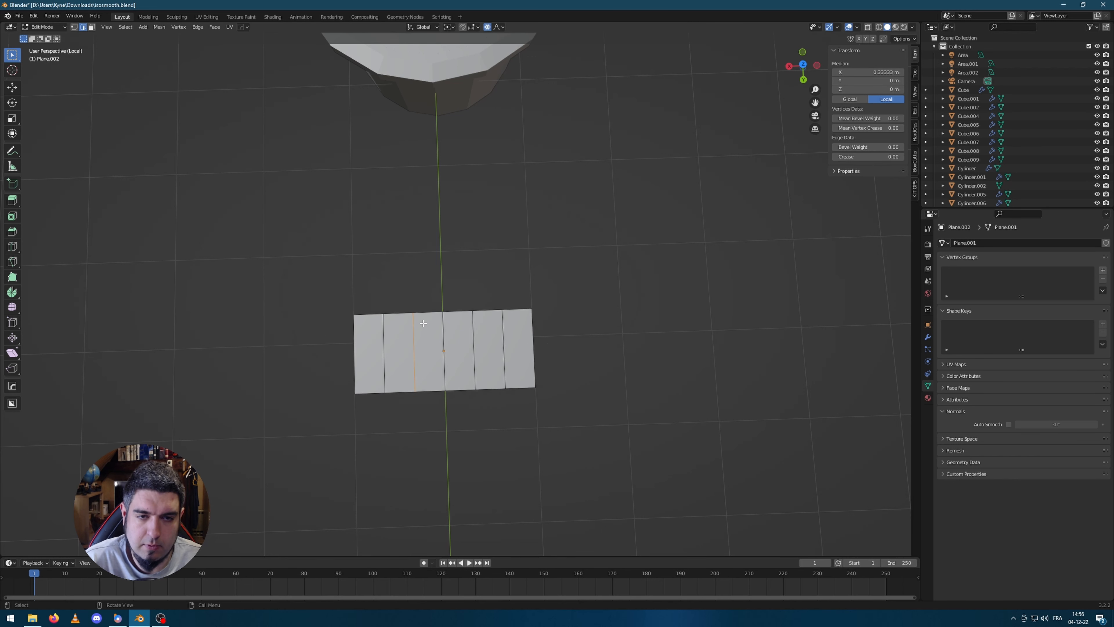
Widen the leaf's middle cross edge along Y with smooth proportional editing, so the neighbouring edges bulge gradually
key("s")
key("y")
scroll(497, 324, "down", 2)
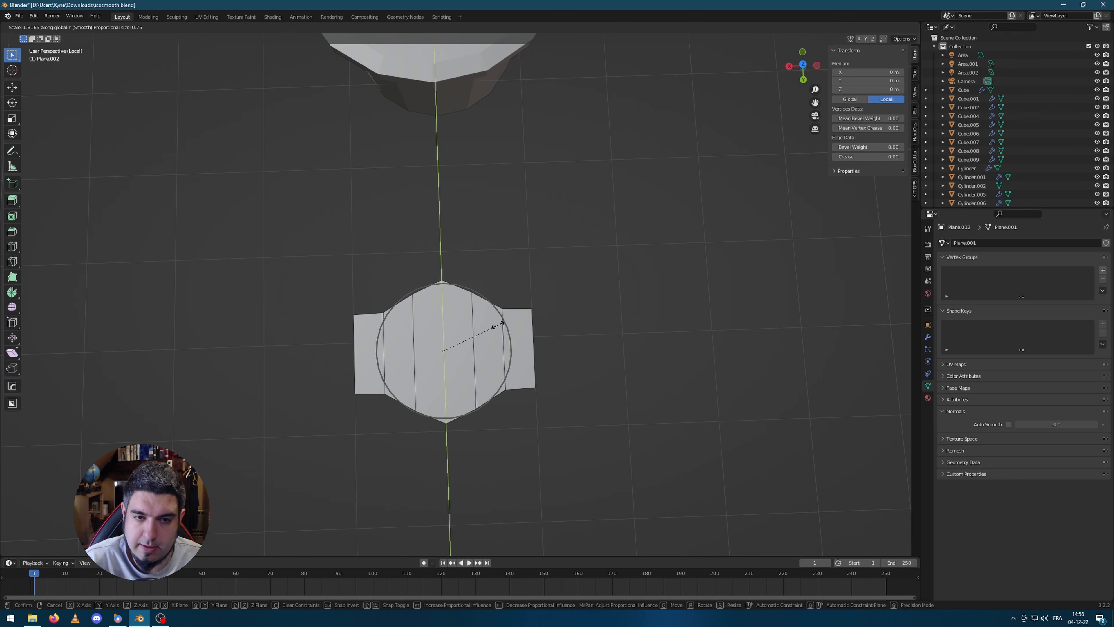
left_click(490, 326)
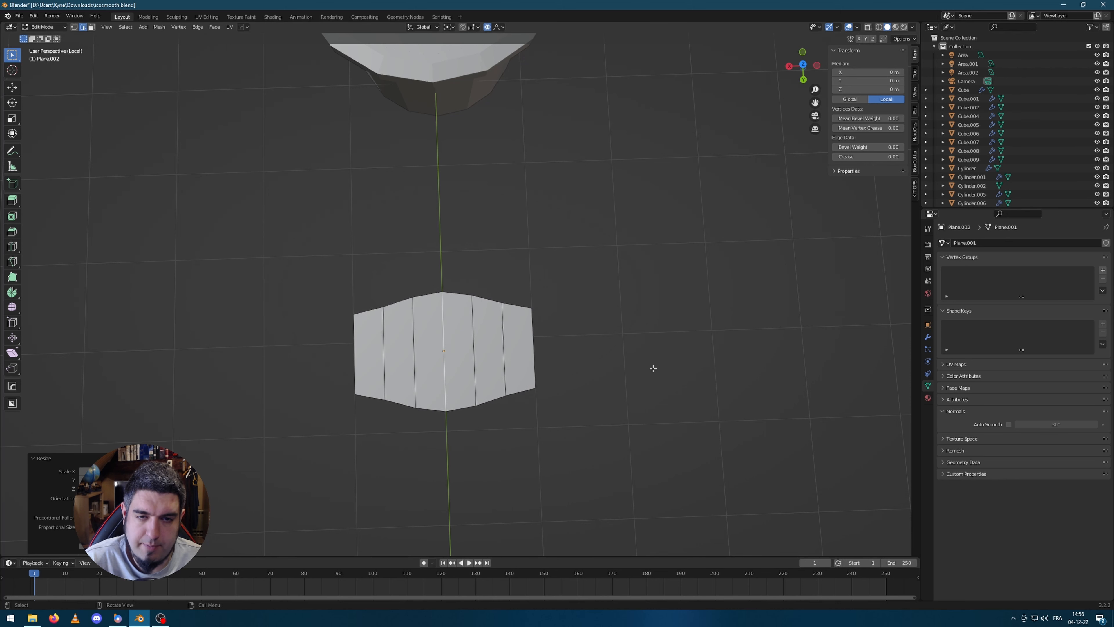
Scale the leaf's end edge on the negative X side to about 0.35 with a proportional size of 0.91
left_click(651, 368)
left_click_drag(575, 284, 521, 407)
key("s")
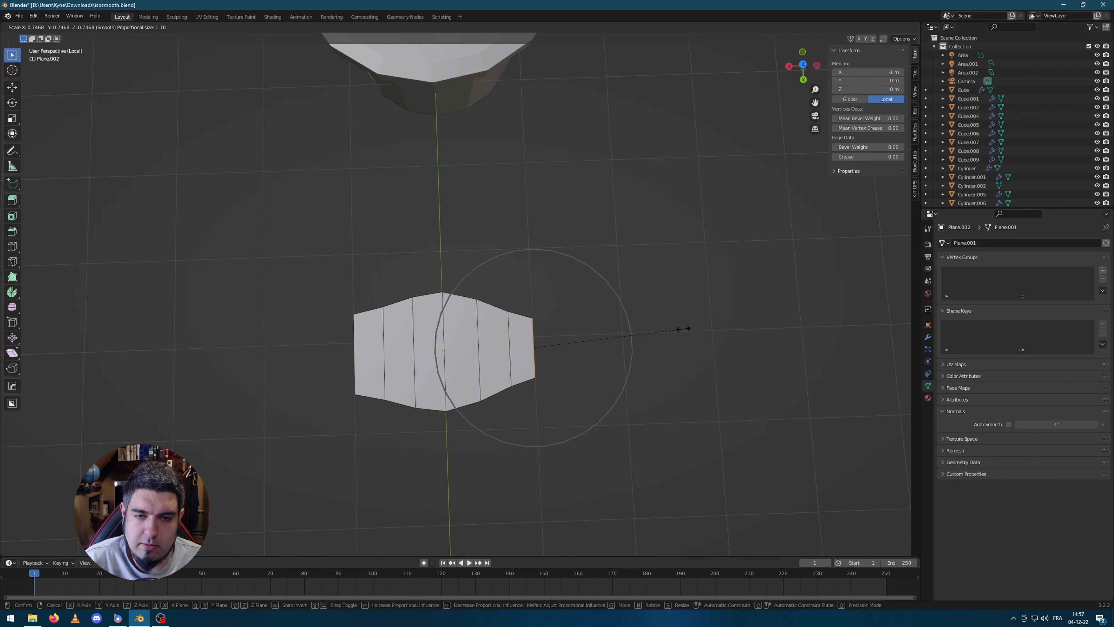
scroll(592, 344, "up", 1)
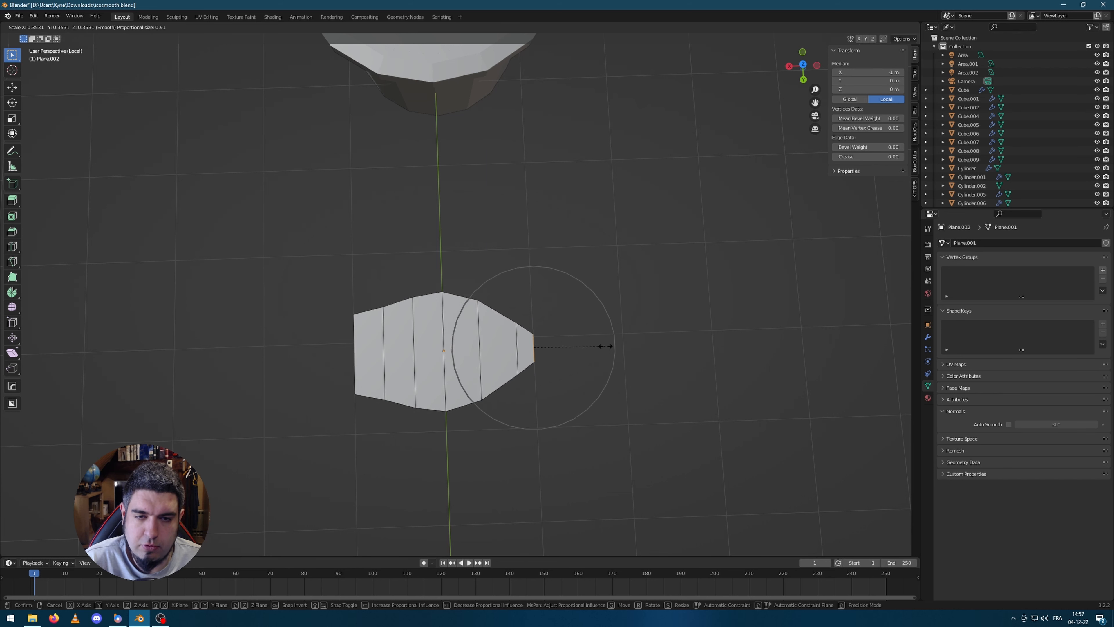
left_click(600, 346)
Move the opposite end edge about 1 m outward along X and narrow it to a tapered tip with proportional editing
left_click_drag(295, 282, 370, 413)
key("g")
key("x")
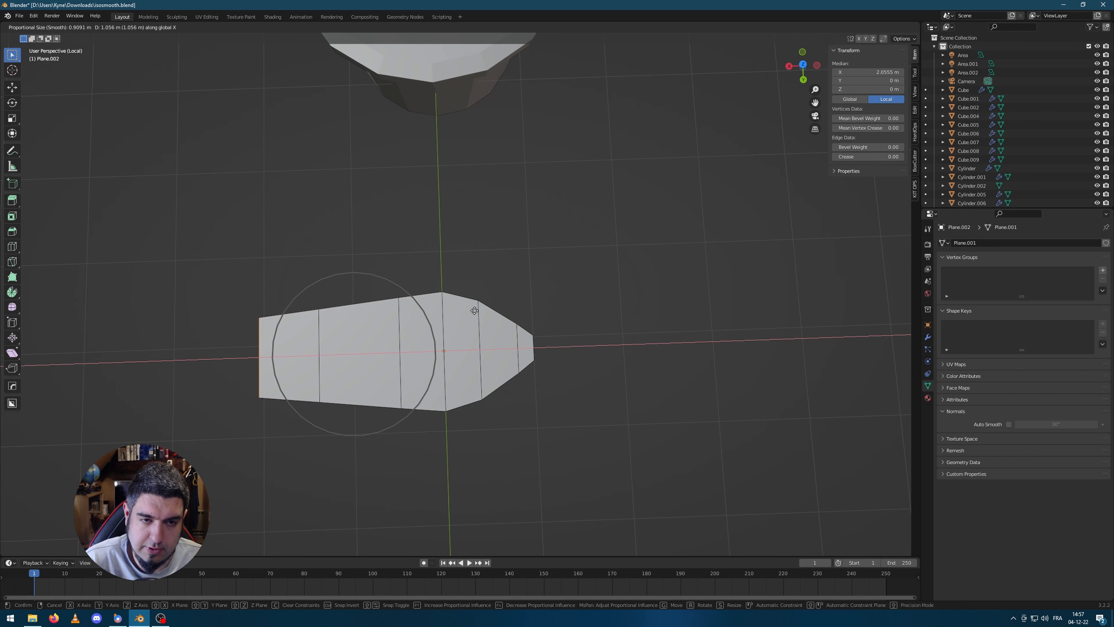
left_click(479, 310)
key("s")
scroll(356, 326, "down", 2)
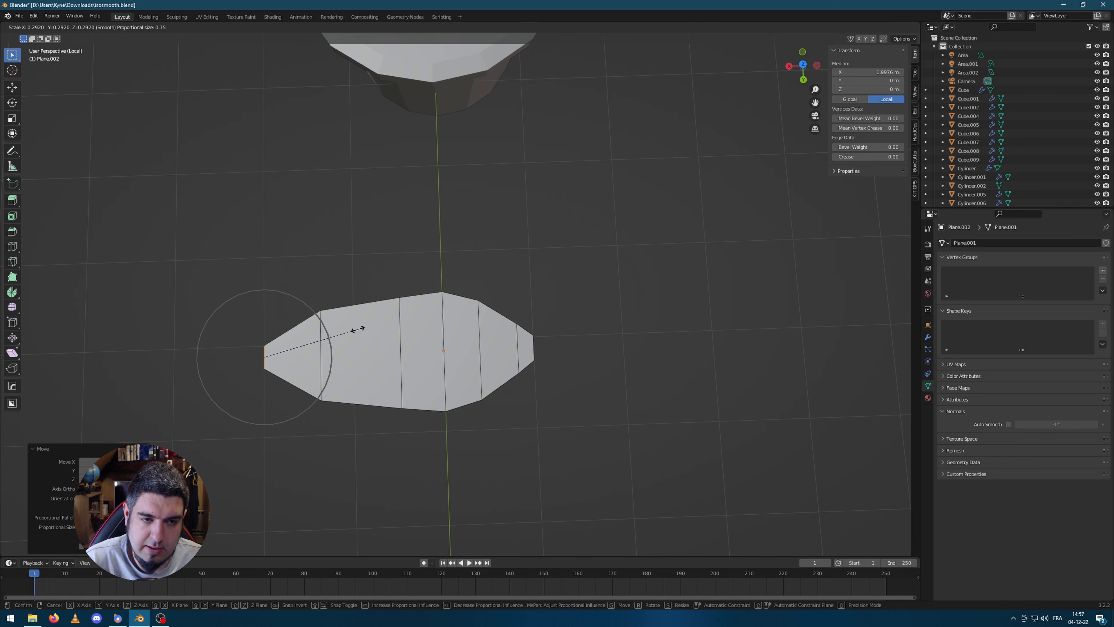
scroll(335, 330, "down", 4)
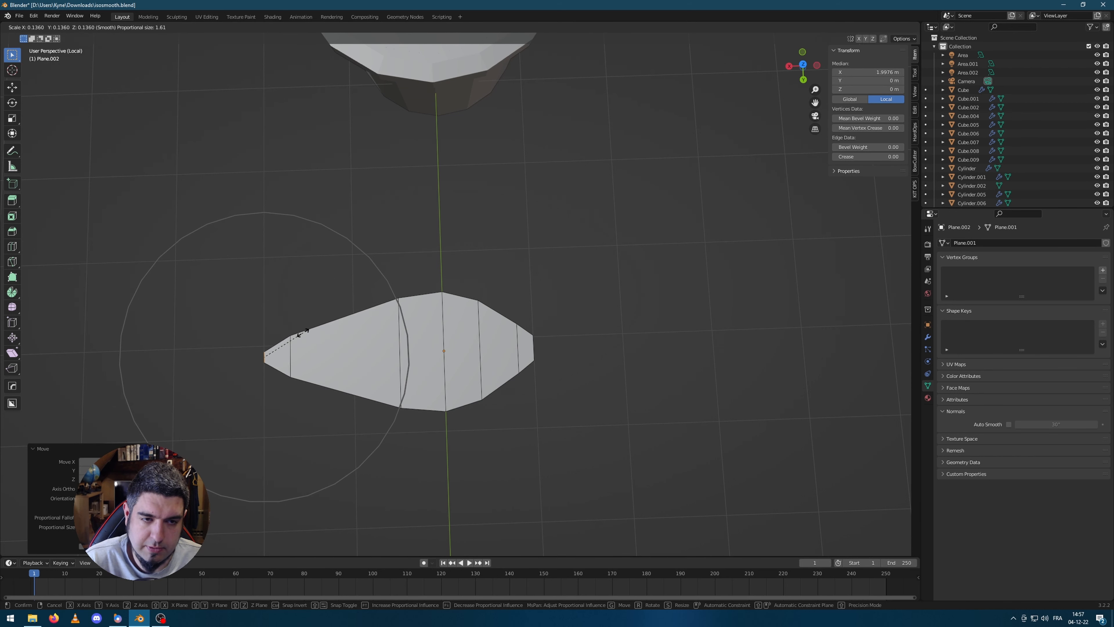
left_click(334, 330)
Add a centred lengthwise loop cut to the leaf and bevel it about 0.03 m into a narrow midrib strip
key("Tab")
middle_click_drag(661, 368, 431, 362)
key("Tab")
middle_click_drag(494, 316, 456, 340)
key("ctrl+r")
left_click(406, 182)
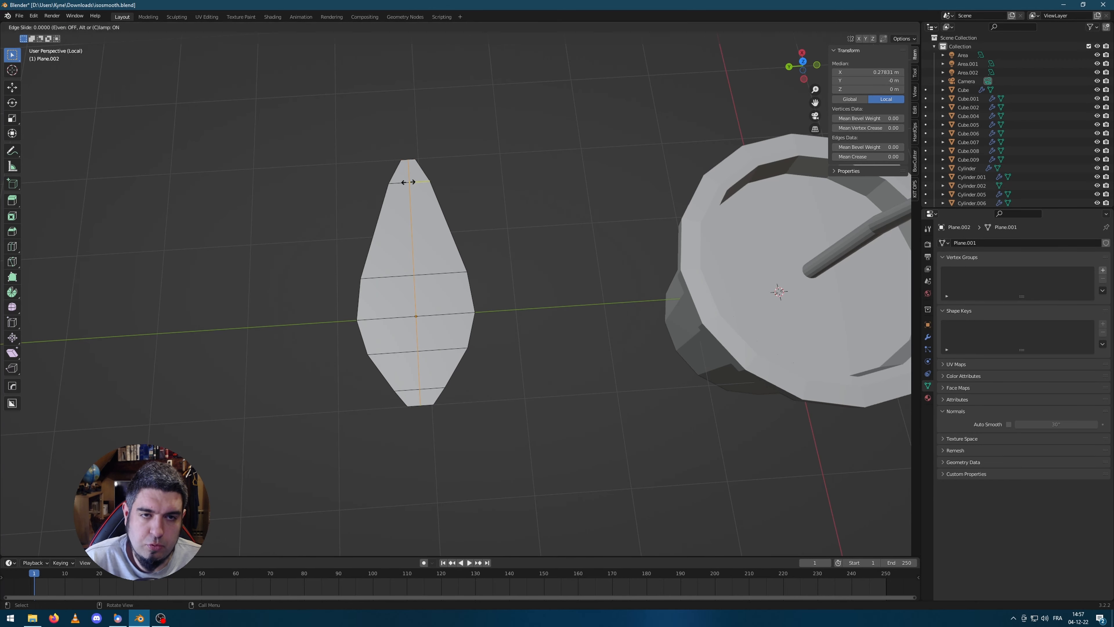
right_click(405, 181)
scroll(403, 272, "up", 3)
key("ctrl+b")
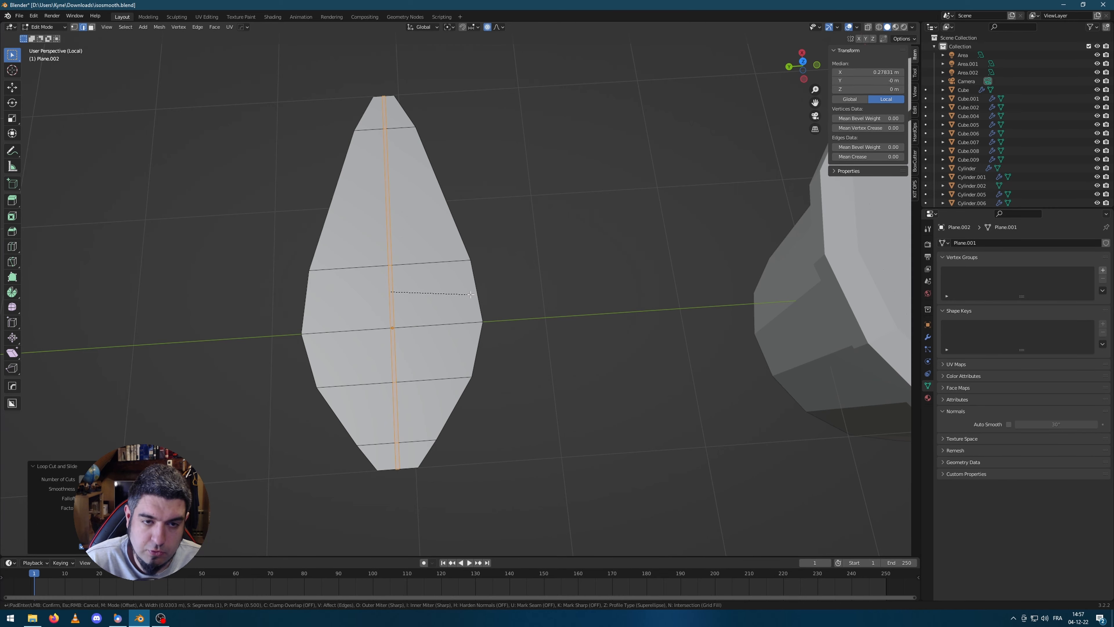
left_click(471, 295)
Try to lower the leaf's midrib strip along Z with proportional editing on
middle_click_drag(471, 294, 445, 271)
key("g")
key("z")
left_click(448, 272)
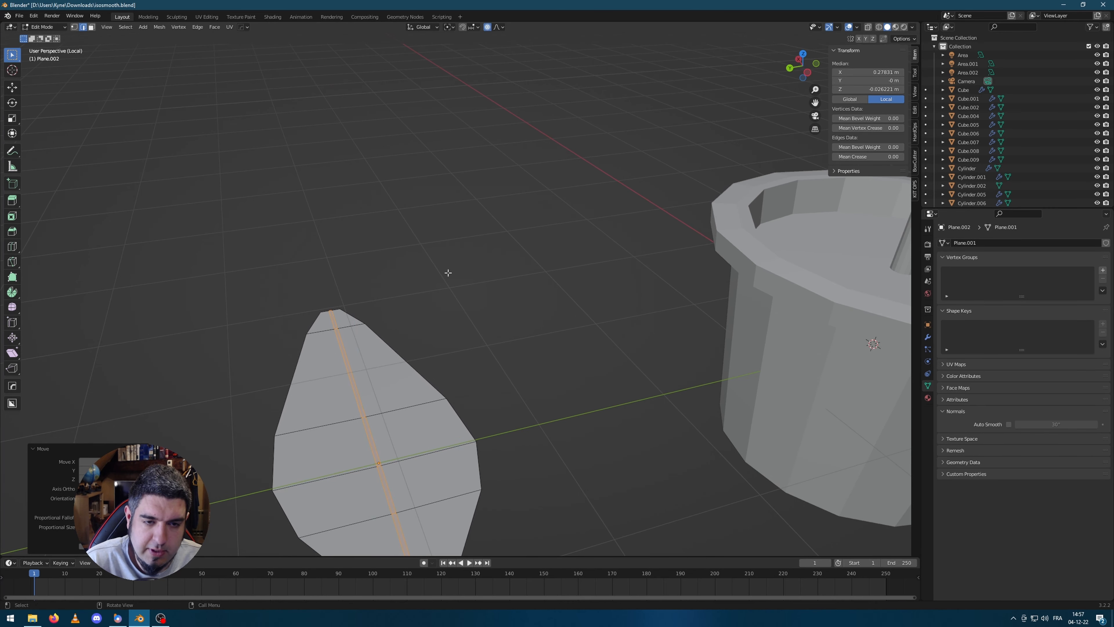
key("ctrl+z")
Lower the leaf's midrib strip about 0.087 m along Z with proportional editing off, and return to Object Mode
scroll(424, 236, "up", 2)
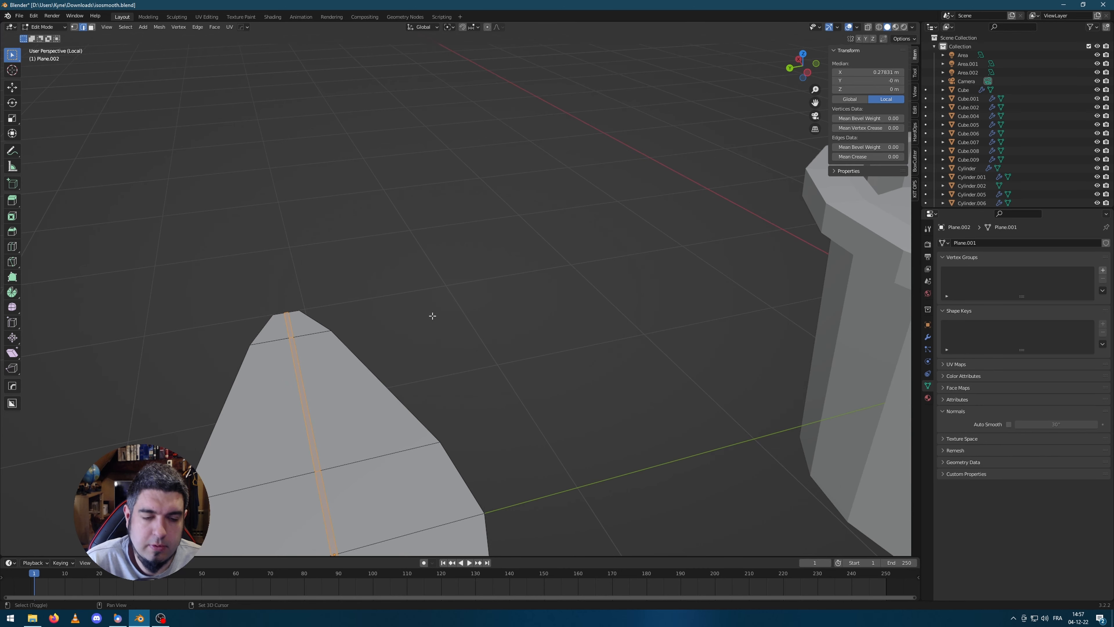
middle_click_drag(430, 316, 538, 72, "shift")
key("g")
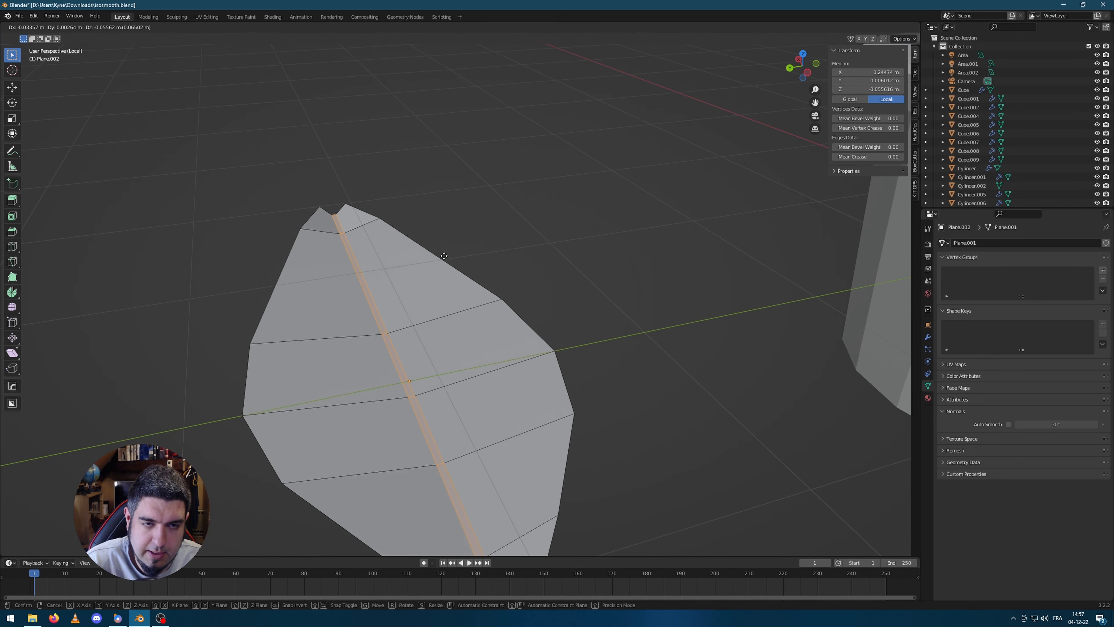
key("z")
left_click(447, 256)
scroll(496, 303, "down", 3)
key("Tab")
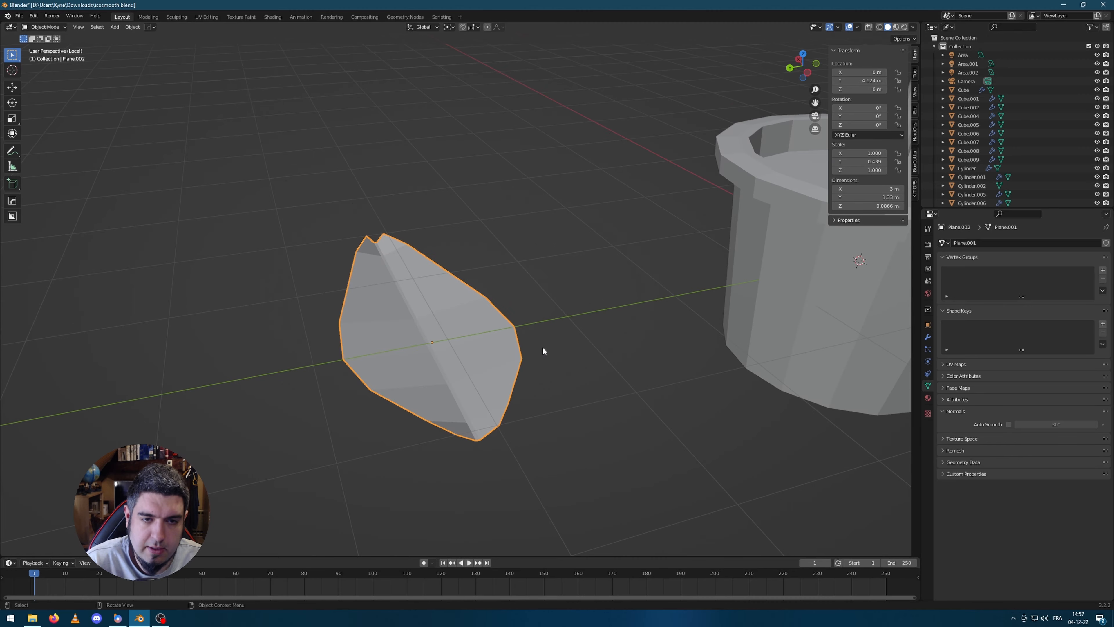
Give the leaf a Subdivision Surface modifier with viewport level 1 and shade it smooth
middle_click_drag(542, 350, 459, 339)
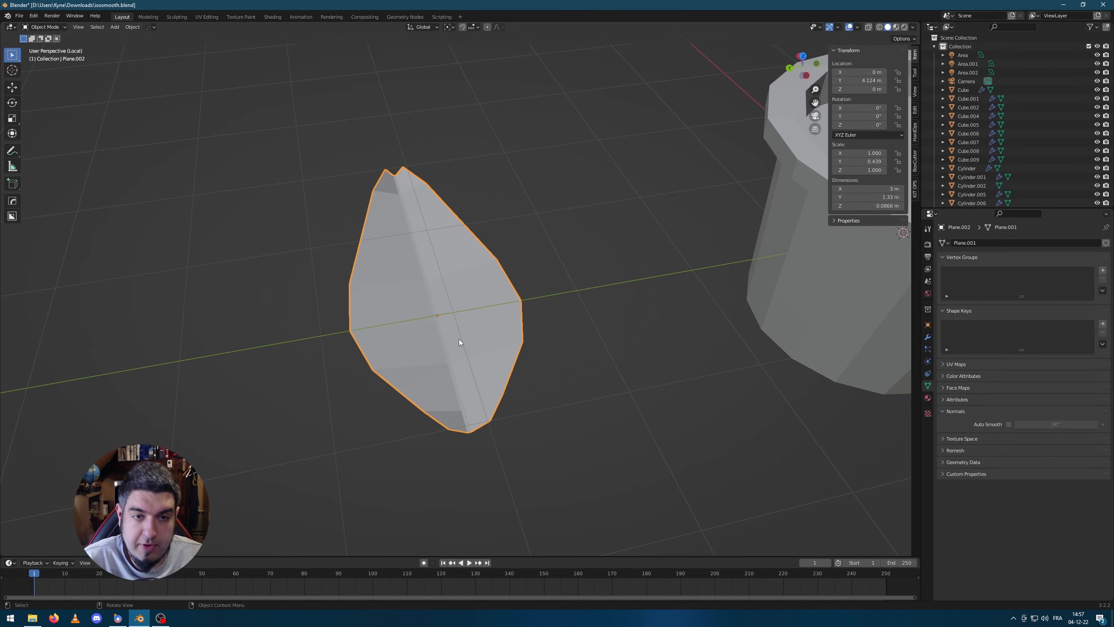
key("ctrl+2")
scroll(374, 346, "up", 4)
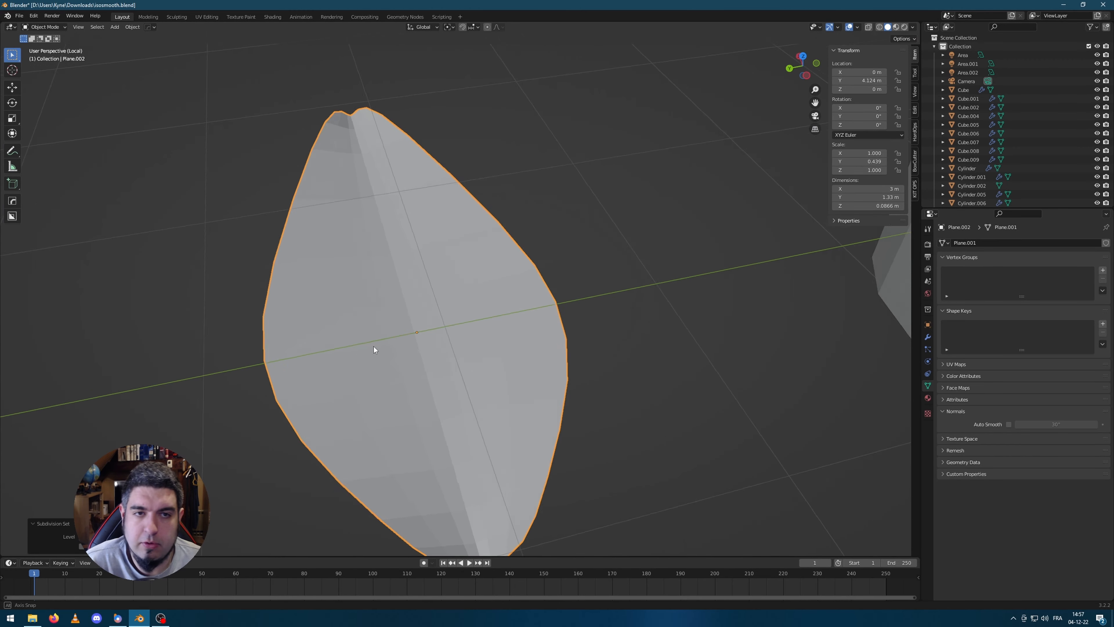
middle_click_drag(373, 346, 374, 360)
left_click(927, 337)
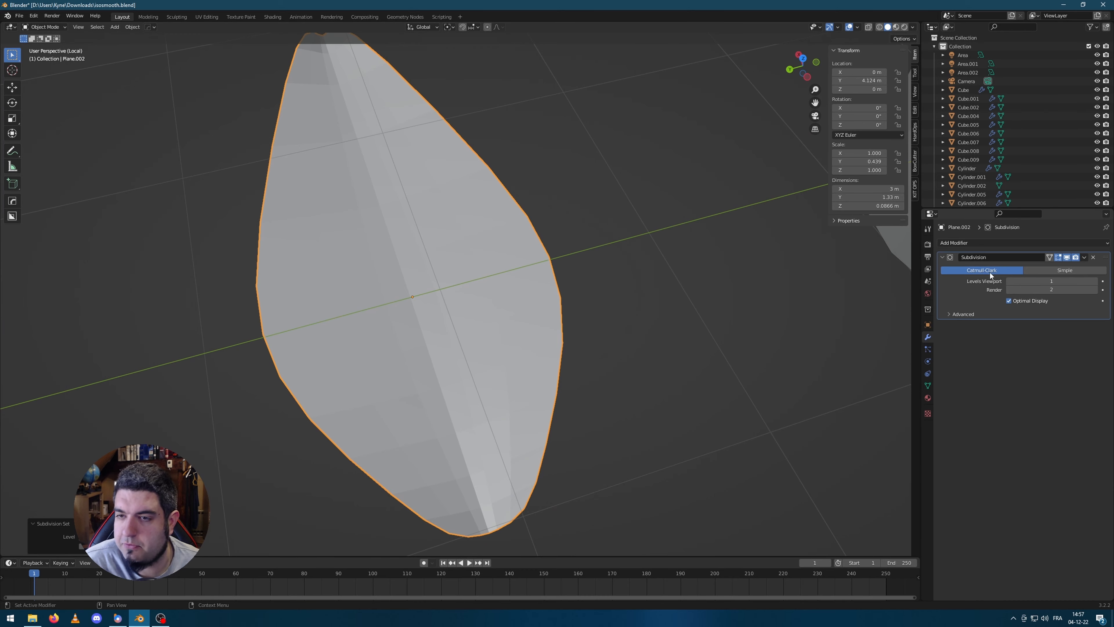
middle_click_drag(434, 360, 403, 327)
right_click(396, 318)
left_click(396, 319)
Add a Bevel modifier to the pot with its stem
mouse_move(456, 377)
middle_mouse_down()
mouse_move(466, 394)
mouse_move(418, 362)
mouse_move(454, 386)
mouse_move(479, 440)
mouse_move(525, 368)
mouse_move(552, 354)
mouse_move(472, 327)
mouse_move(476, 380)
middle_mouse_up()
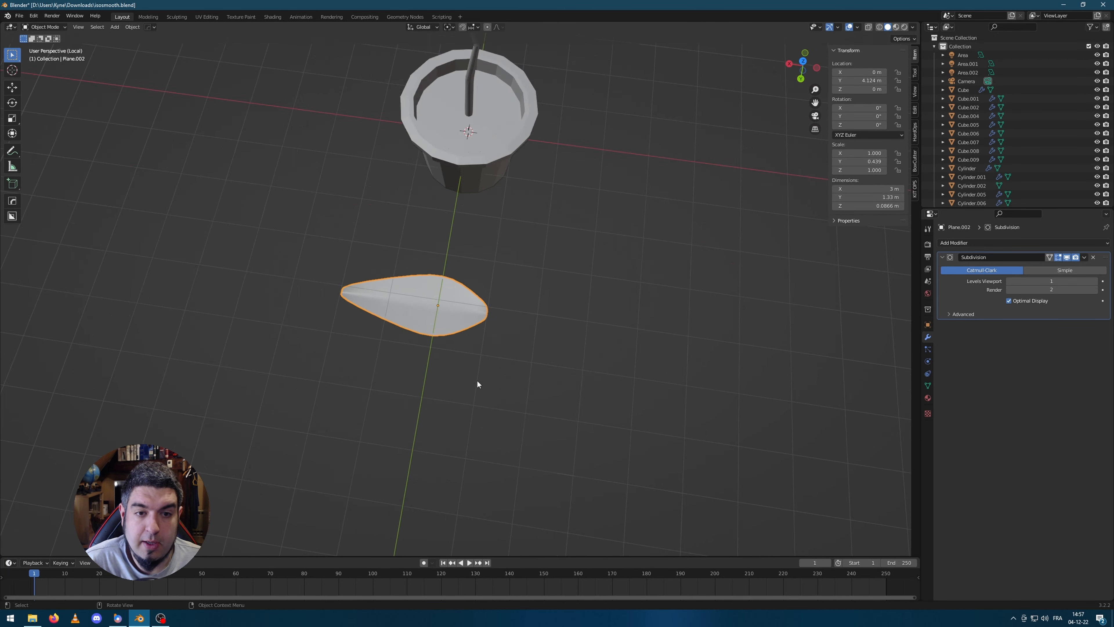
scroll(477, 379, "down", 4)
scroll(435, 172, "up", 4)
middle_click_drag(465, 83, 553, 279)
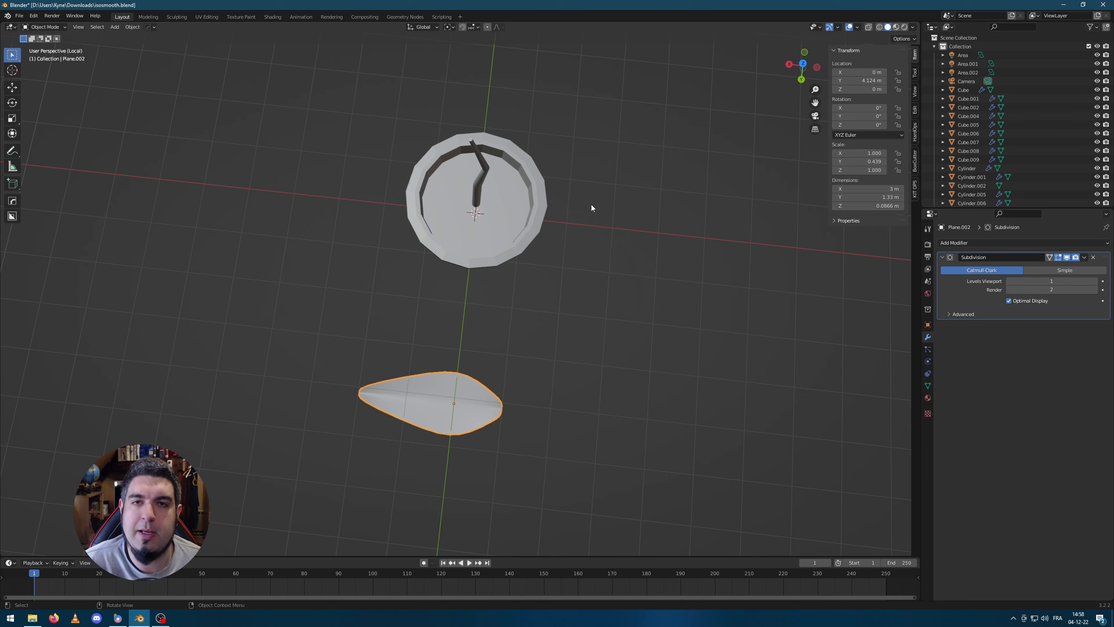
left_click(533, 241)
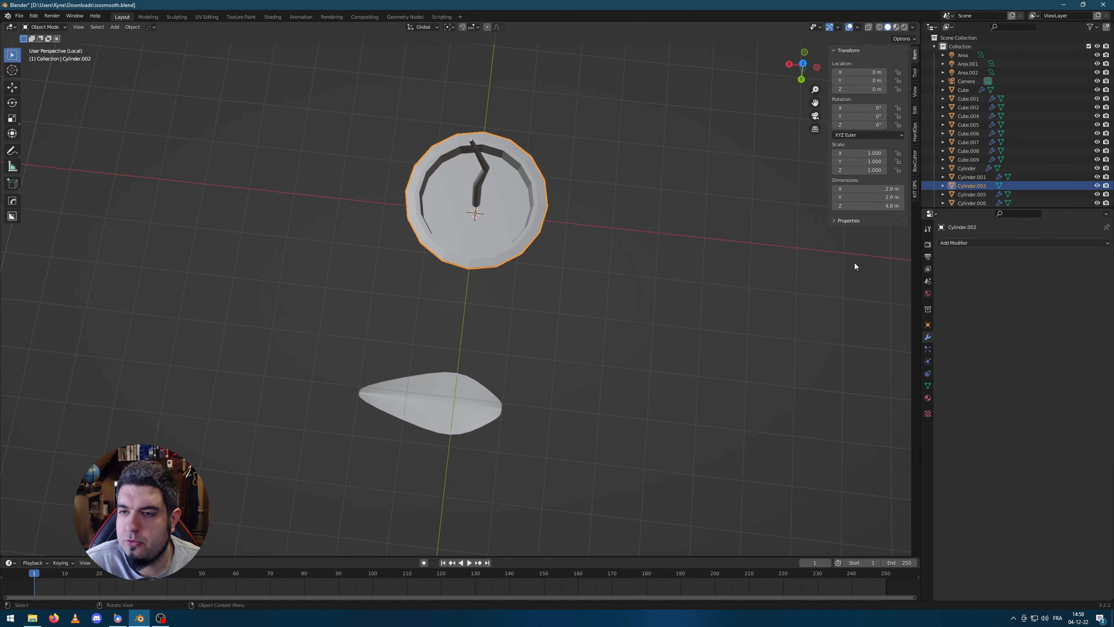
middle_click_drag(686, 271, 735, 256)
left_click(986, 244)
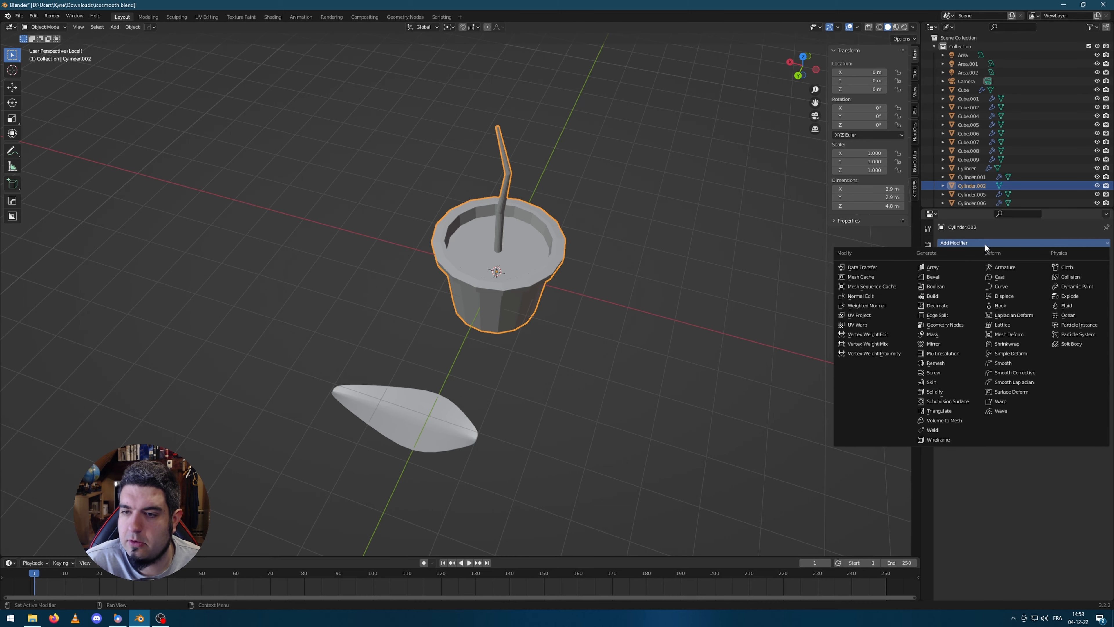
left_click(921, 287)
scroll(704, 249, "up", 5)
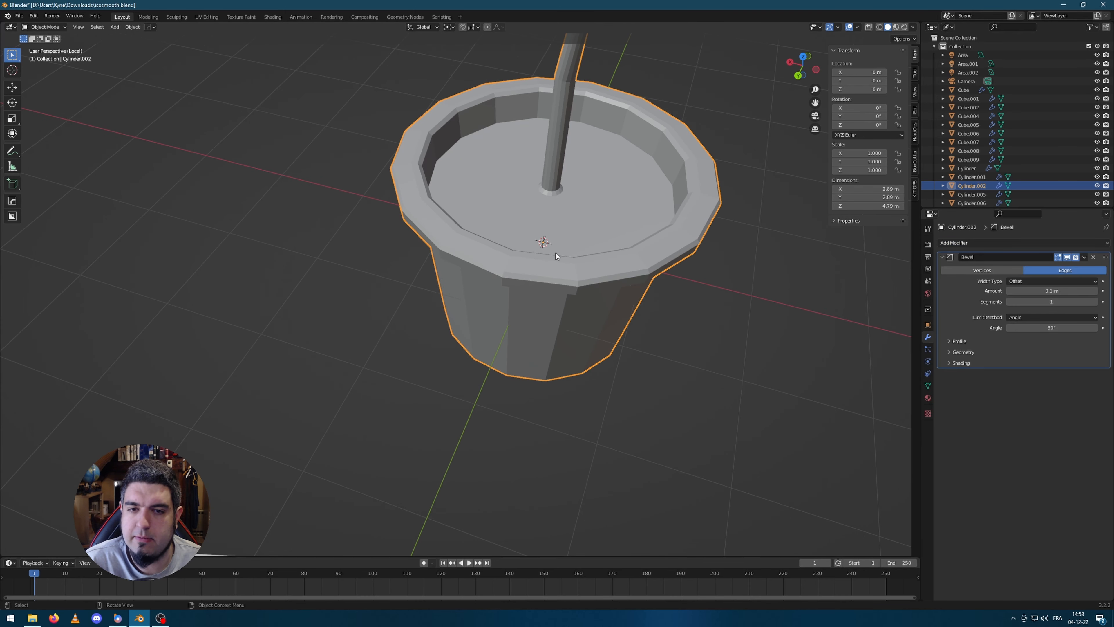
Set the pot's bevel to 3 segments
middle_click_drag(706, 250, 767, 267)
left_click(1094, 302)
left_click(1095, 302)
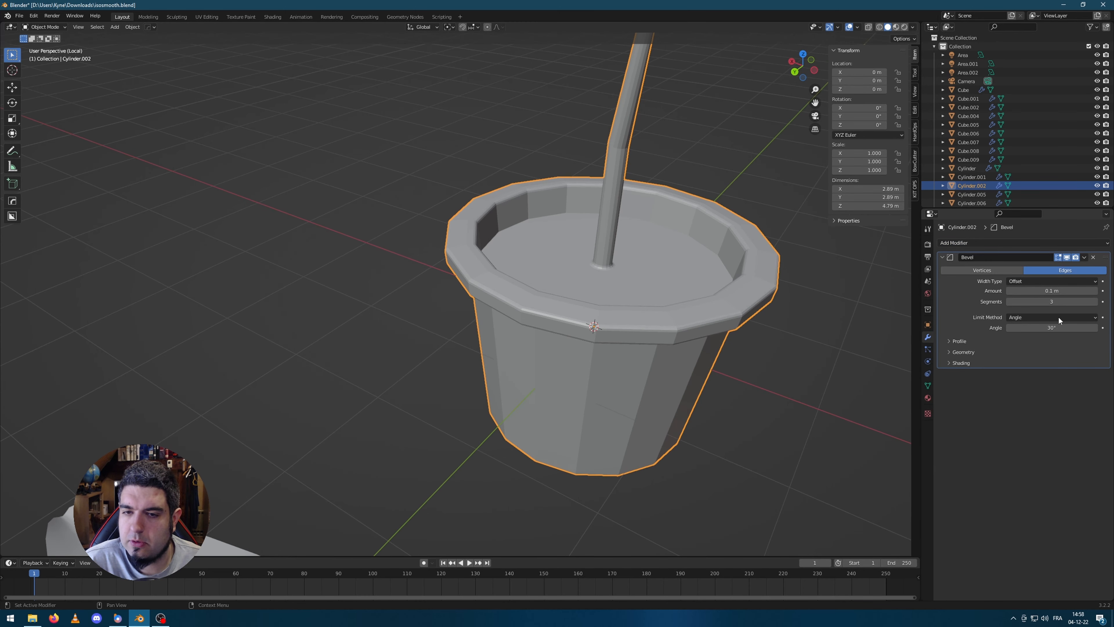
scroll(788, 316, "up", 3)
scroll(822, 326, "down", 3)
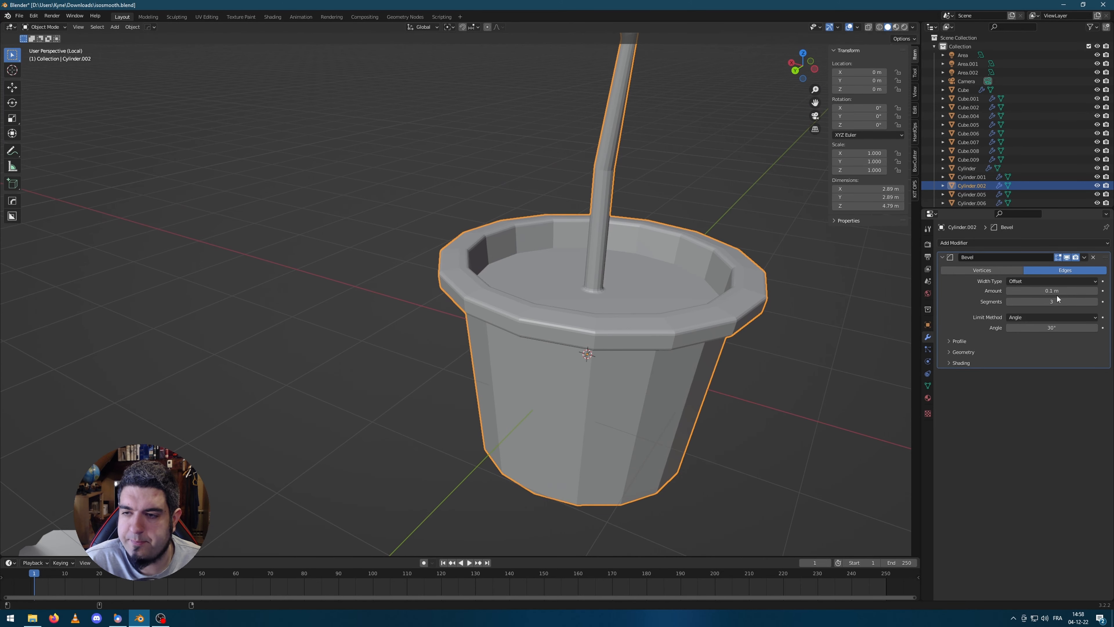
Apply the pot's scale and deselect it
middle_click_drag(745, 347, 676, 348)
key("ctrl+a")
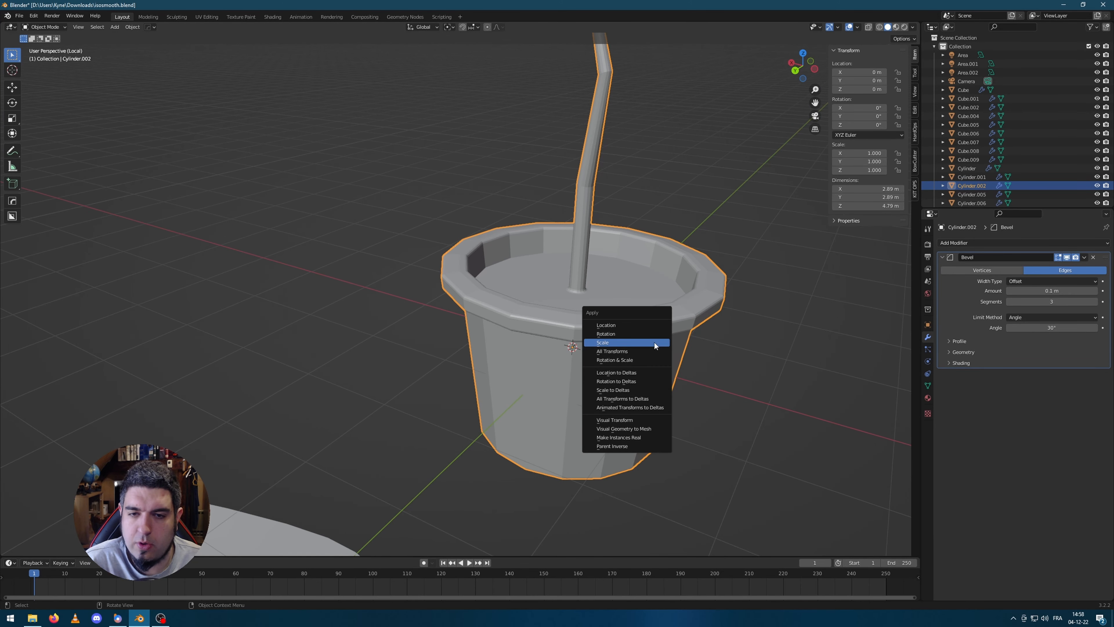
left_click(655, 342)
scroll(770, 392, "down", 3)
left_click(758, 328)
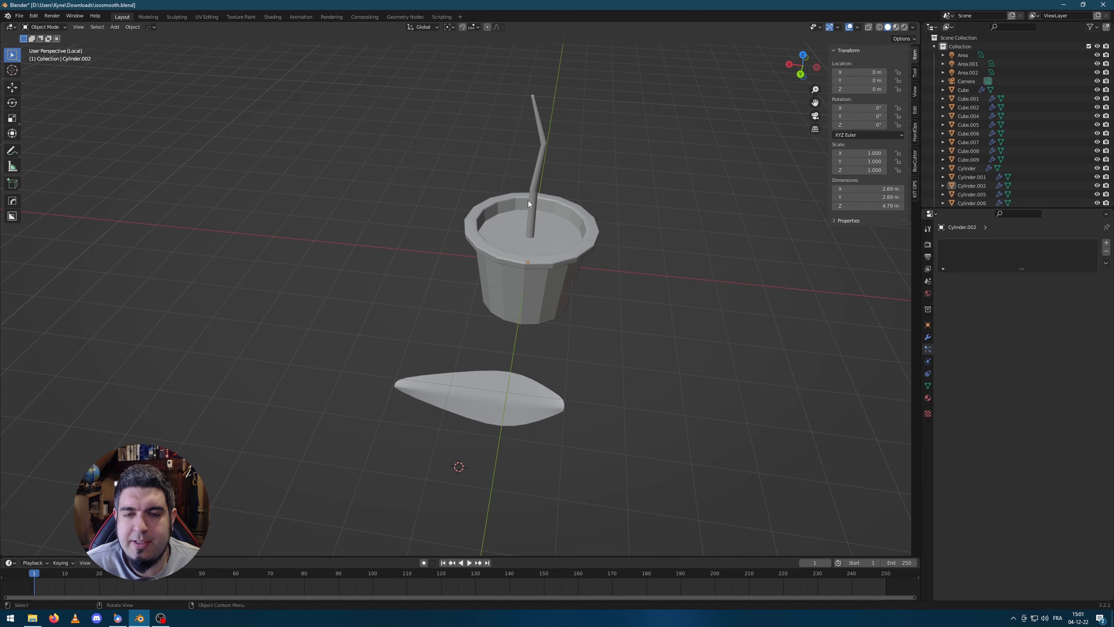
left_click(531, 234)
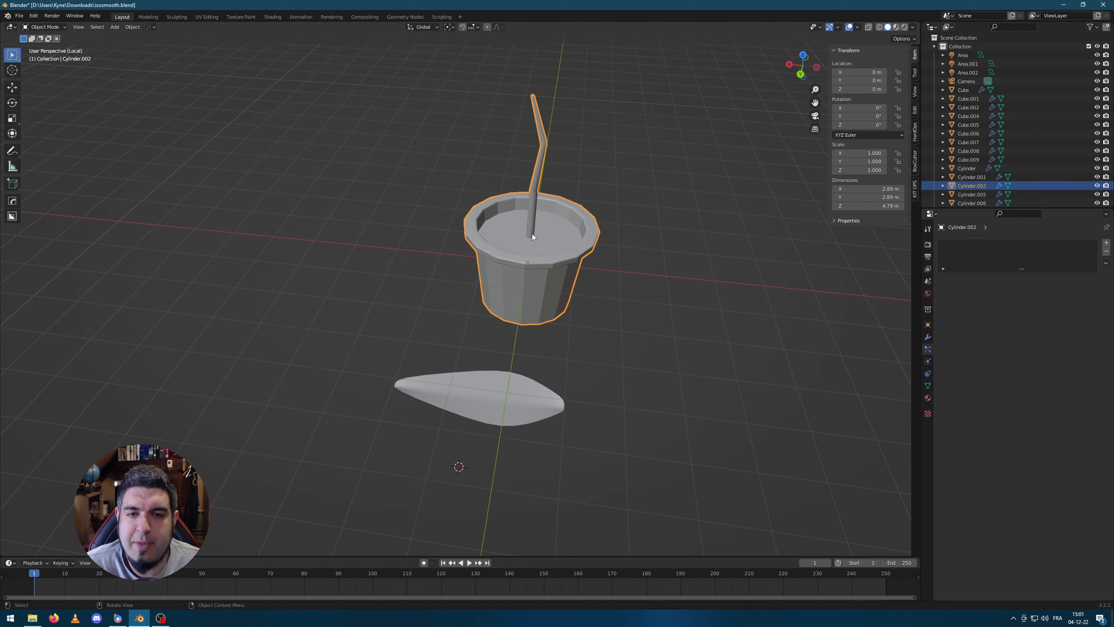
scroll(535, 222, "up", 1)
scroll(582, 172, "down", 1)
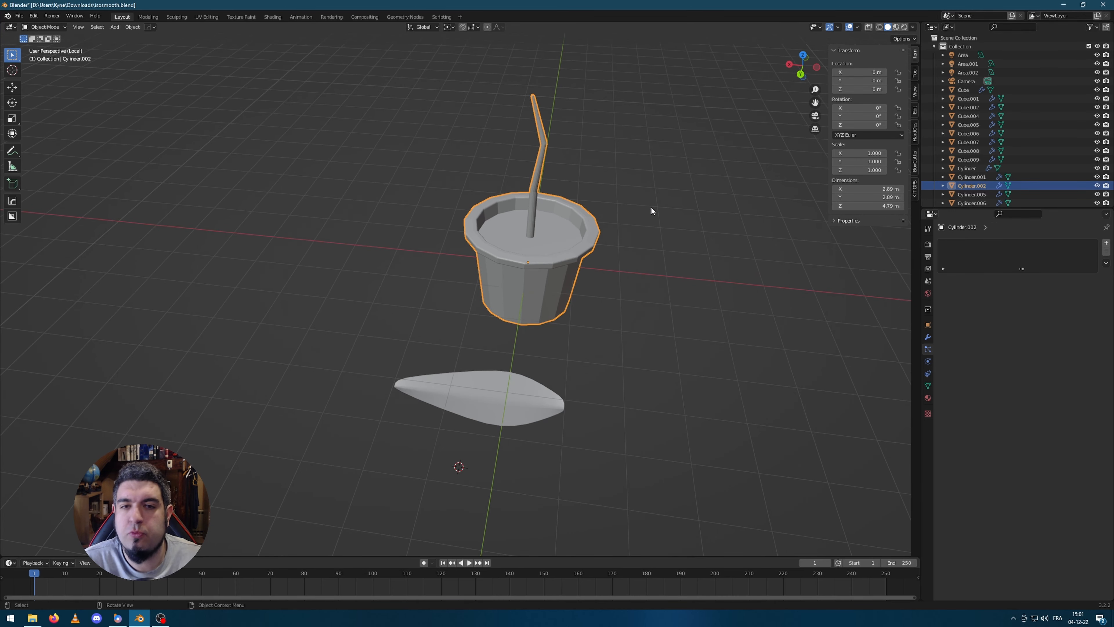
Move the leaf in top view onto the pot so its base meets the stem along the X axis
left_click_drag(627, 375, 508, 405)
key("Tab")
key("Tab")
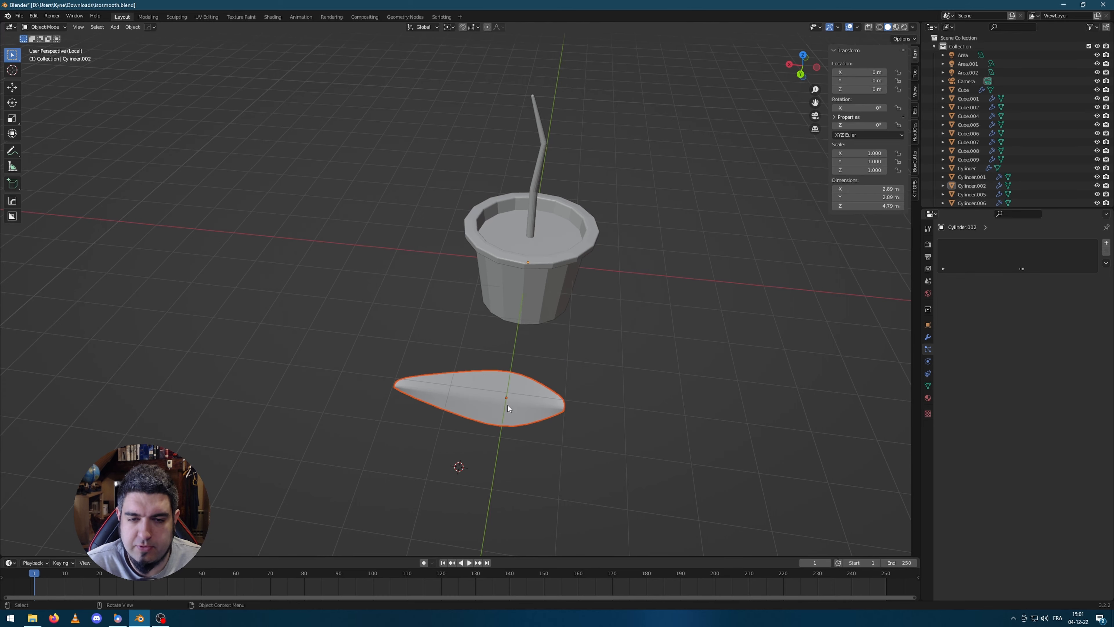
key("KP_7")
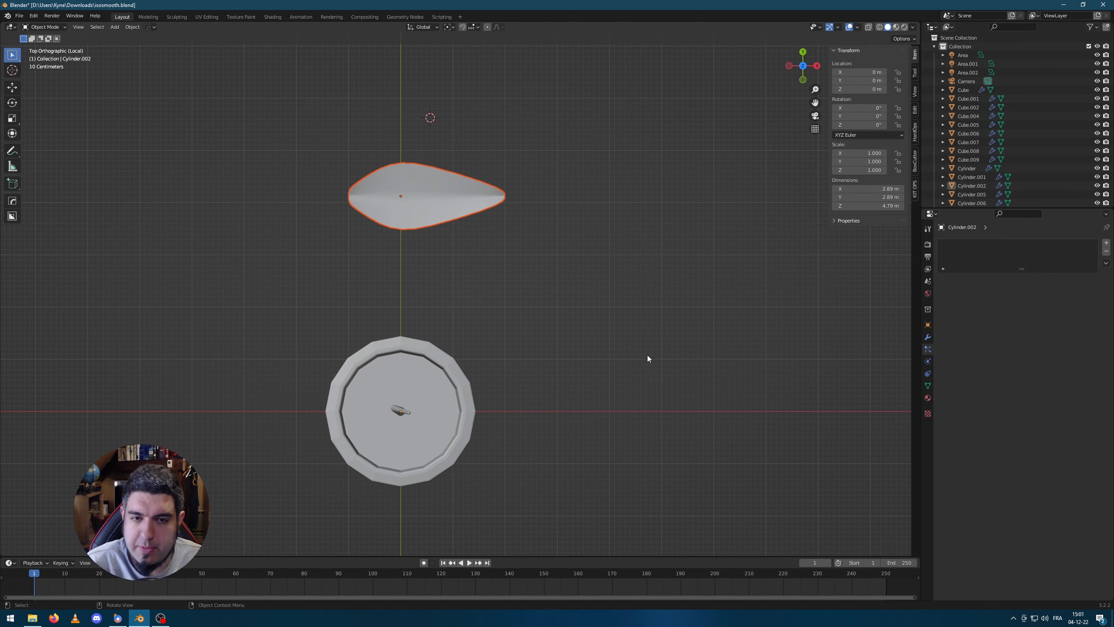
scroll(647, 354, "down", 3)
key("h")
key("alt+h")
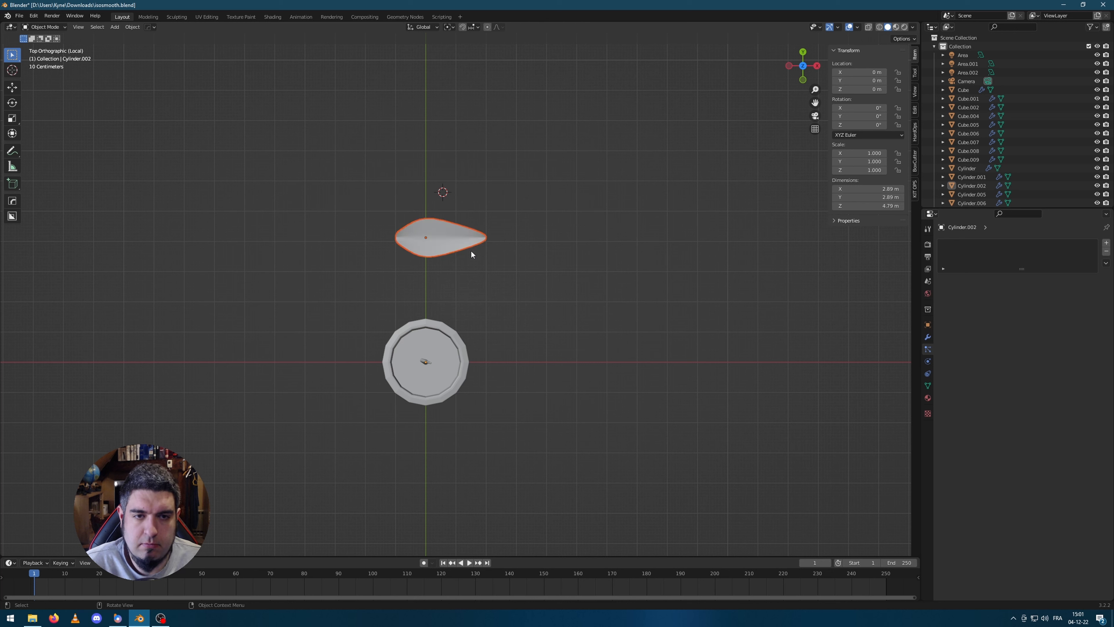
key("g")
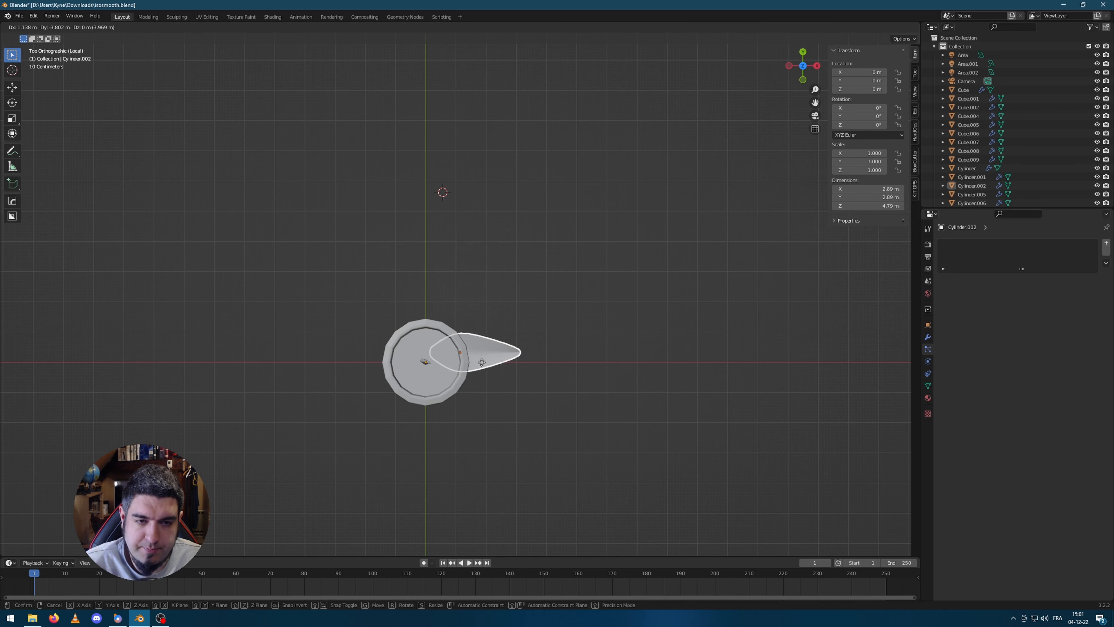
left_click(471, 373)
Duplicate the leaf in place and rotate the copy 90° about the Z axis
key("shift+d")
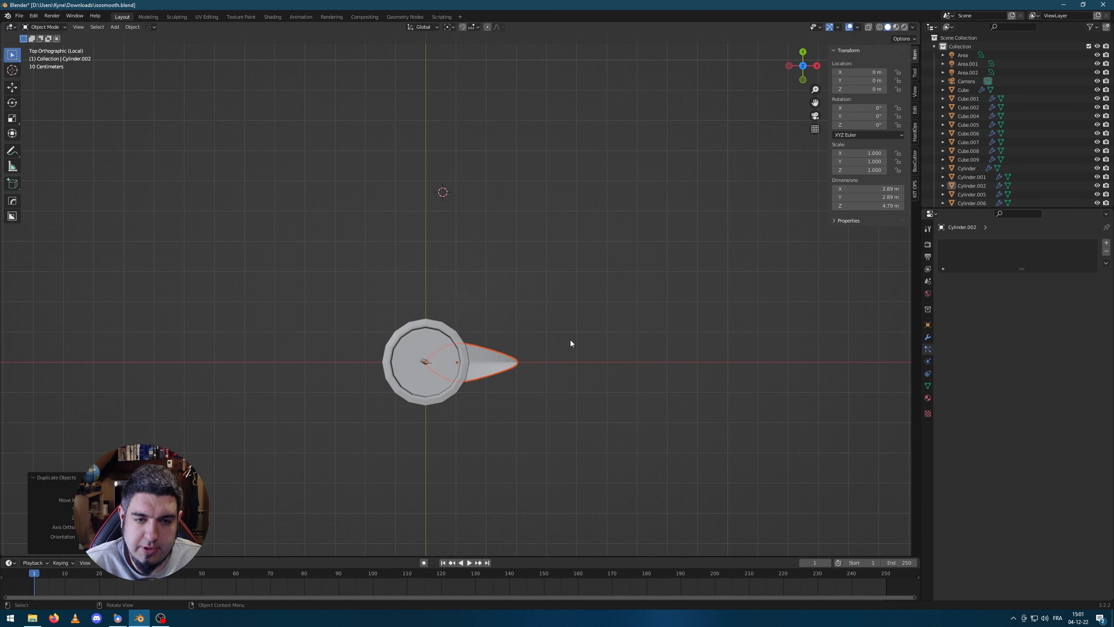
key("Escape")
key("r")
key("z")
key("9")
key("0")
key("Return")
Move the rotated leaf copy clear of the pot so its base can be edited
key("g")
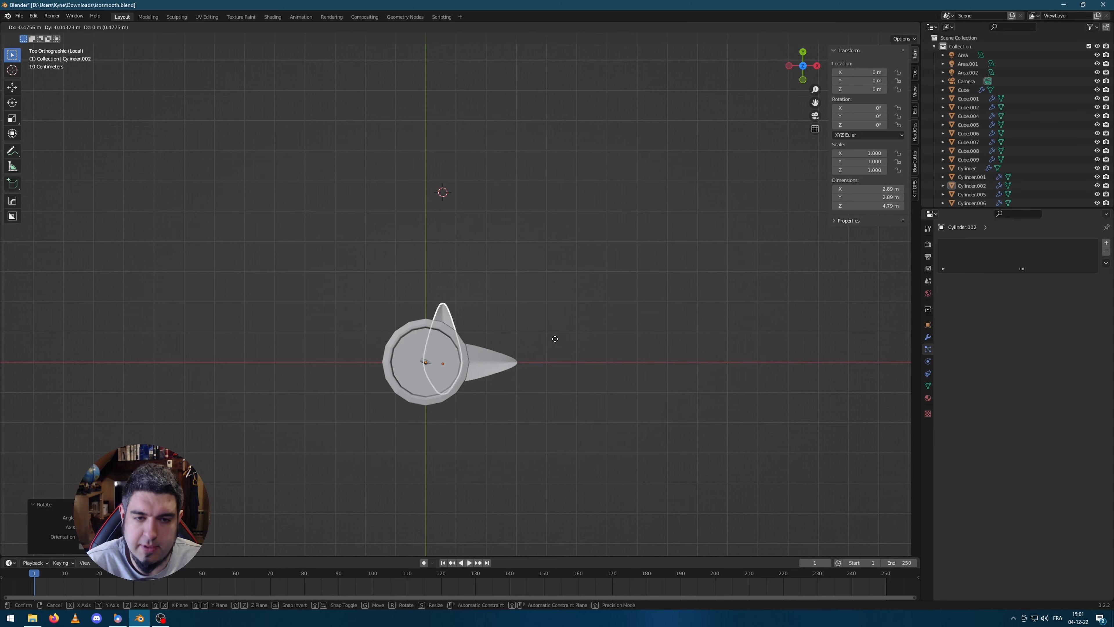
left_click(539, 308)
scroll(454, 329, "up", 5)
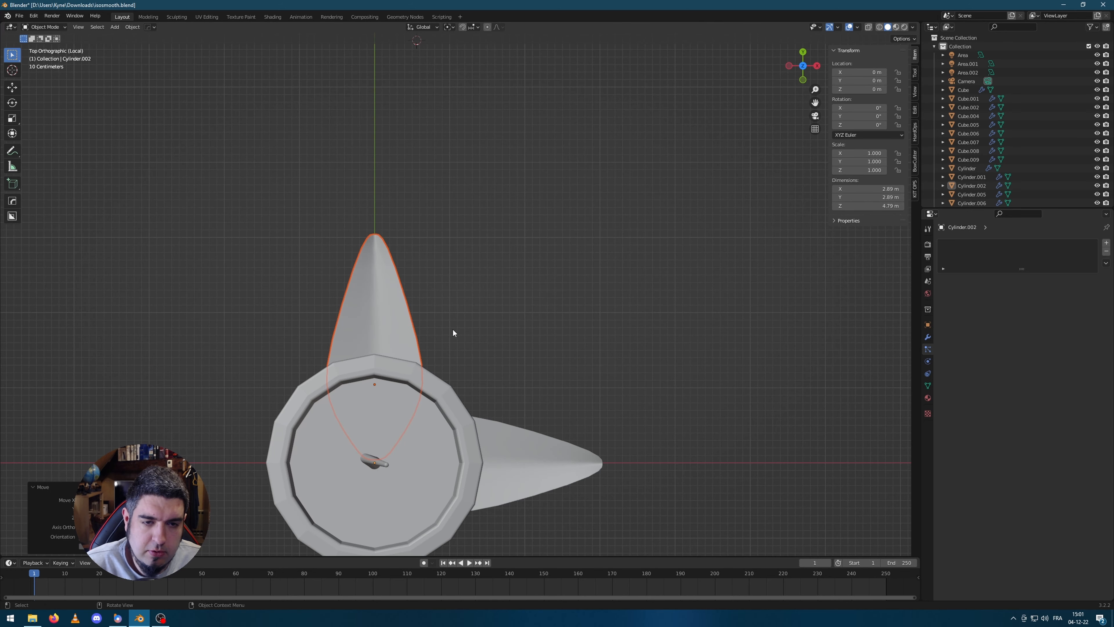
key("Tab")
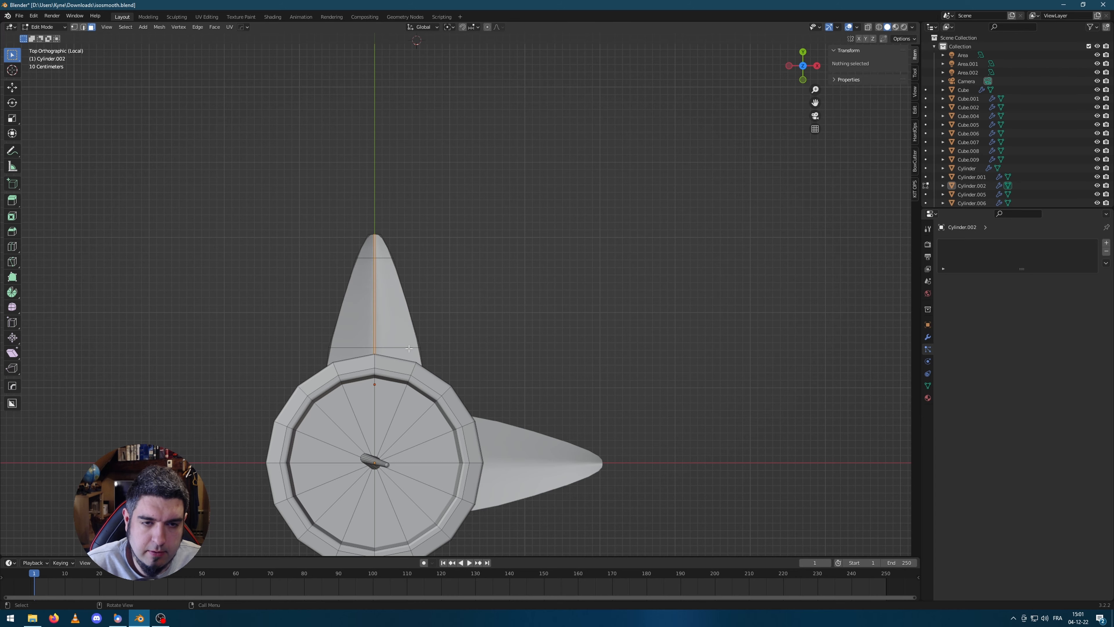
key("Tab")
key("g")
left_click(596, 195)
Snap the 3D cursor to the midrib vertices at the base of the copied leaf
scroll(533, 327, "up", 2)
key("Tab")
middle_click_drag(533, 331, 497, 414)
left_click(493, 412)
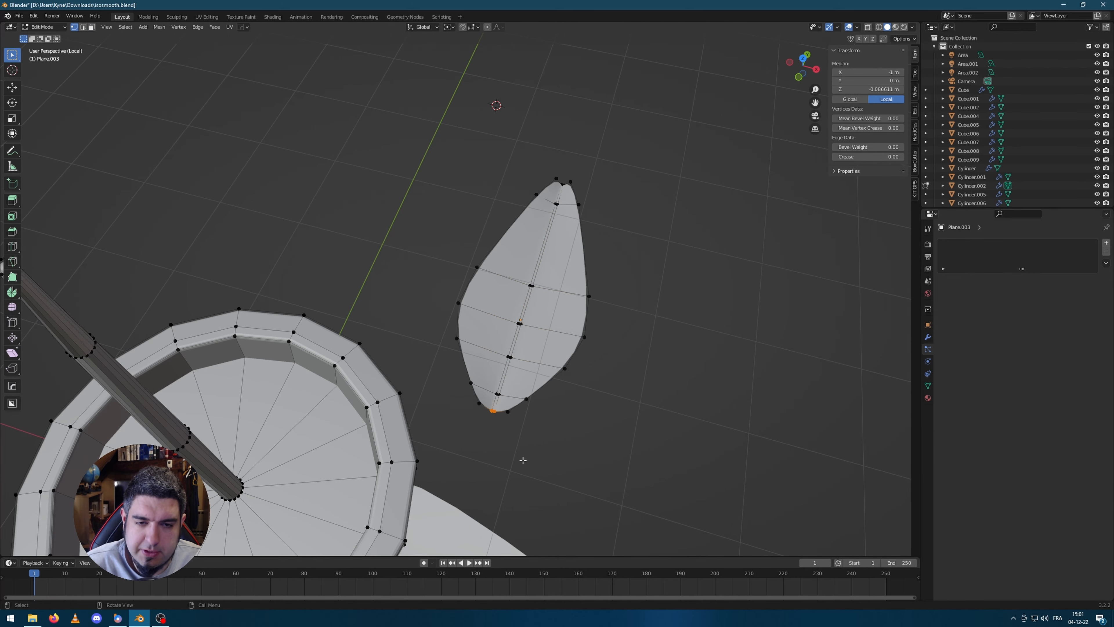
key("shift+s")
left_click(511, 484)
Set the copied leaf's origin to the 3D cursor
key("Tab")
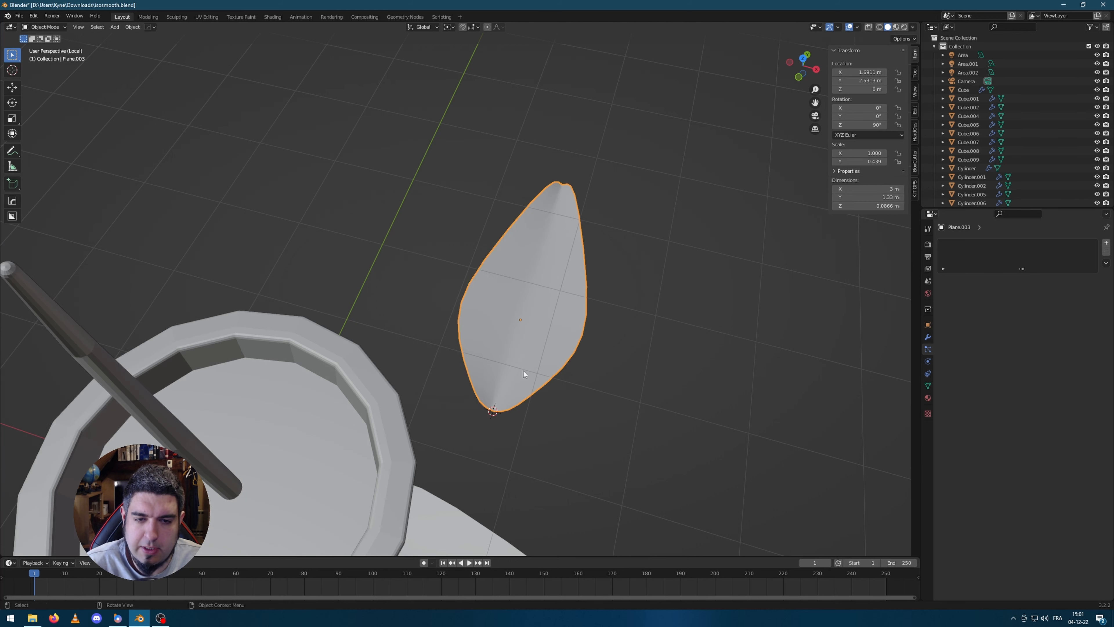
right_click(523, 328)
mouse_move(524, 327)
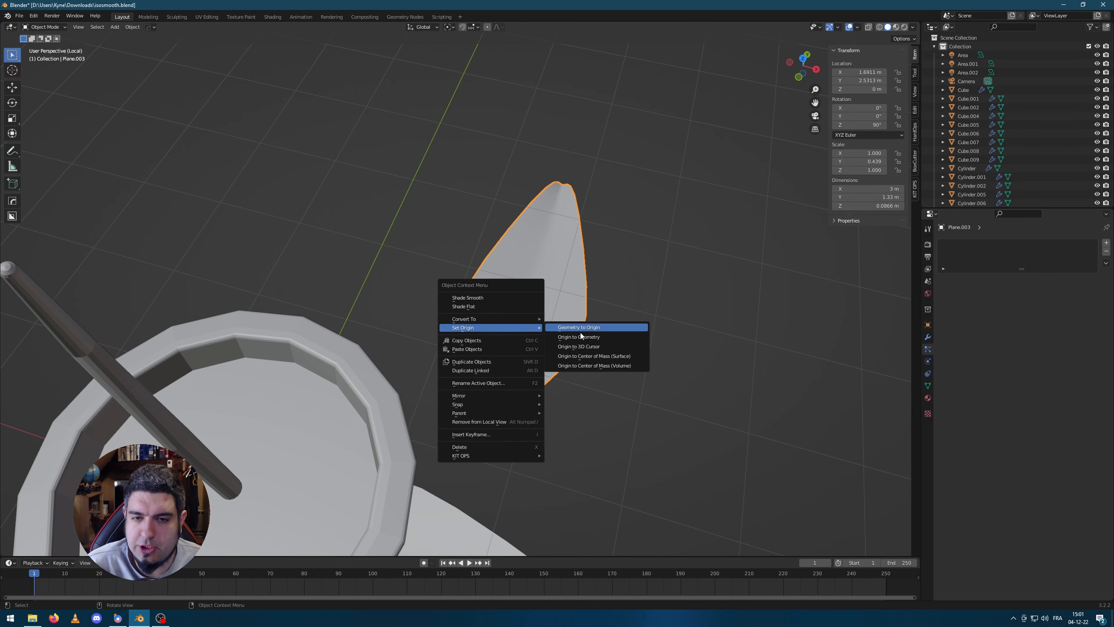
left_click(588, 347)
scroll(677, 391, "down", 4)
key("r")
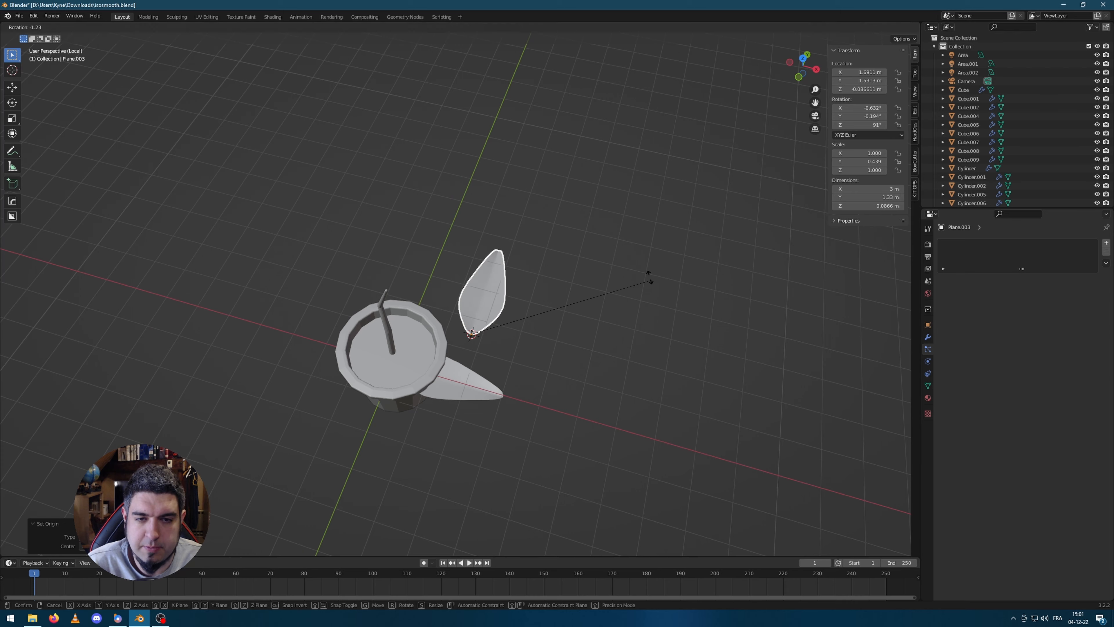
key("Escape")
Move the copied leaf's base onto the stem and raise the leaf about 1 m along Z to the pot's rim
key("KP_7")
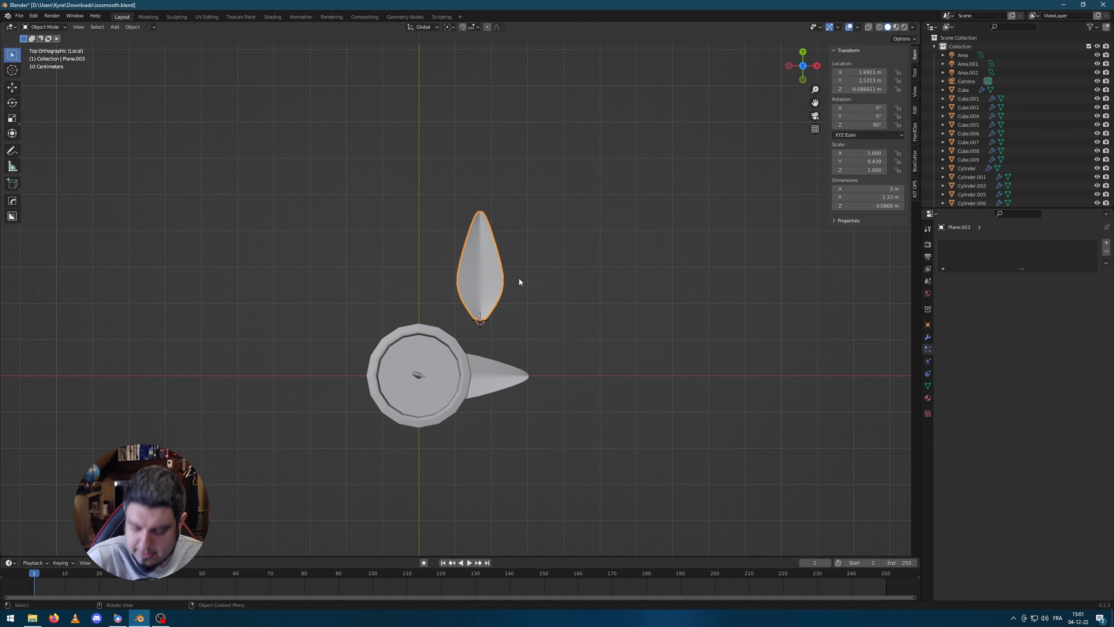
left_click(565, 326)
middle_click_drag(564, 326, 522, 336)
key("g")
key("z")
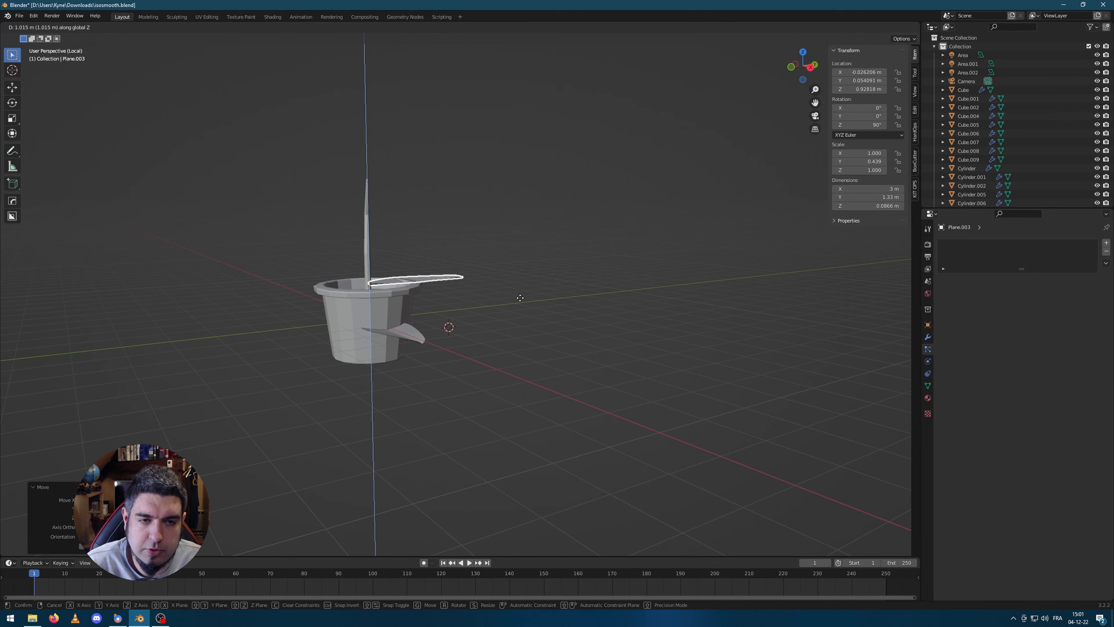
left_click(519, 299)
Raise the original leaf along Z by about 1 m to just above the pot's rim
left_click(416, 333)
key("g")
key("z")
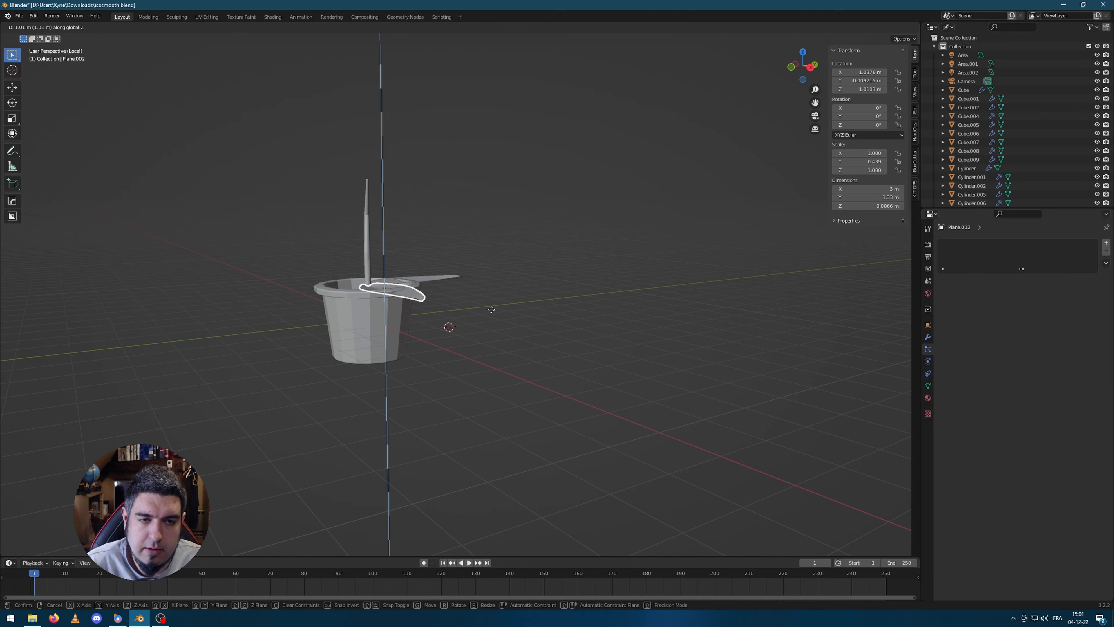
left_click(427, 300)
middle_click_drag(428, 300, 427, 346)
key("g")
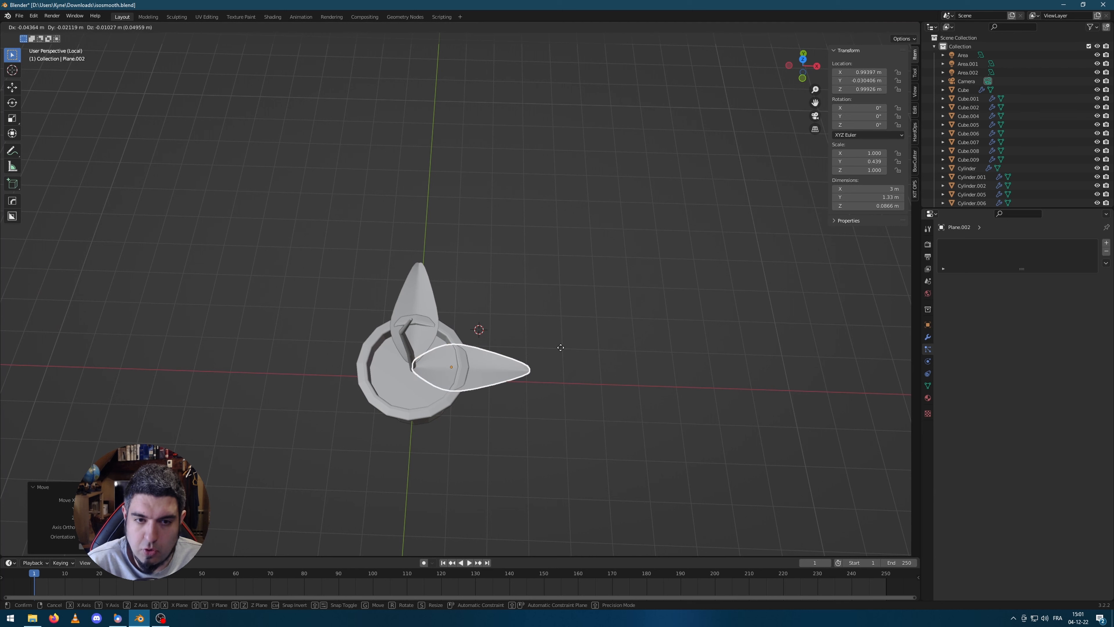
key("z")
left_click(564, 343)
Raise the copied leaf along Z to a height of about 1.09 m, clear of the rim
left_click(439, 308)
key("g")
key("z")
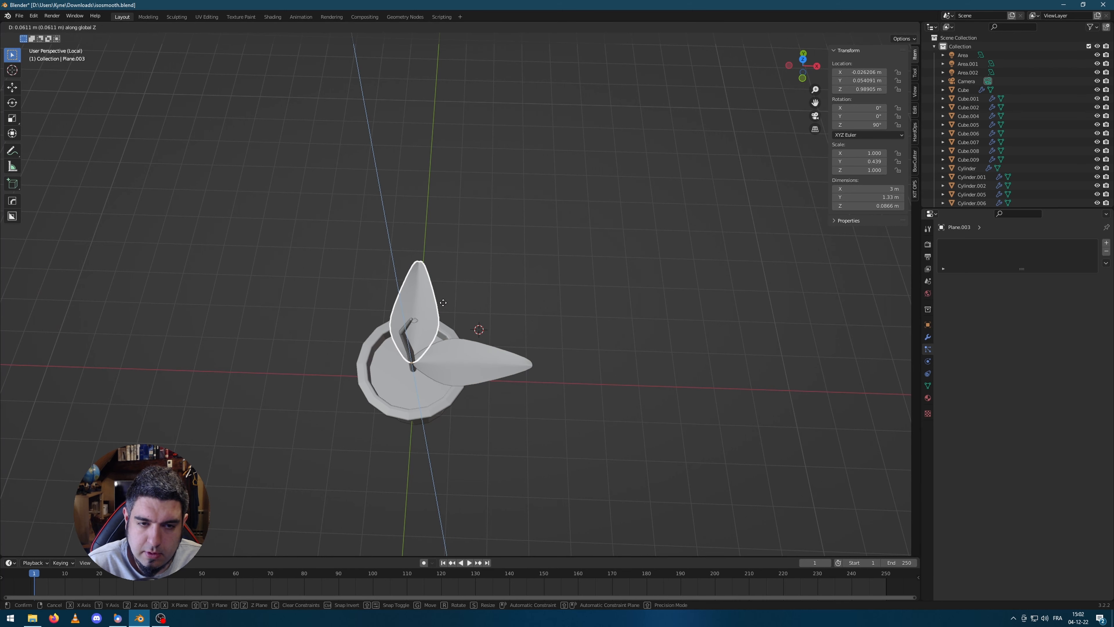
left_click(448, 300)
Duplicate the copied leaf twice, rotating each new copy a further 90° to complete a four-leaf ring around the stem
key("KP_7")
key("shift+d")
right_click(474, 314)
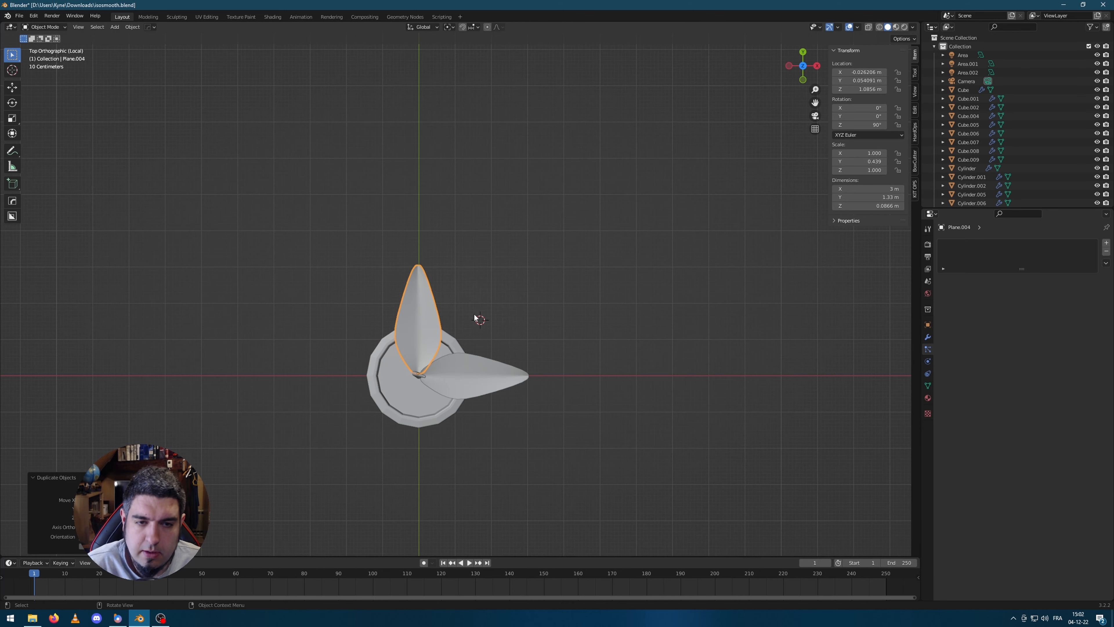
type("90")
key("Return")
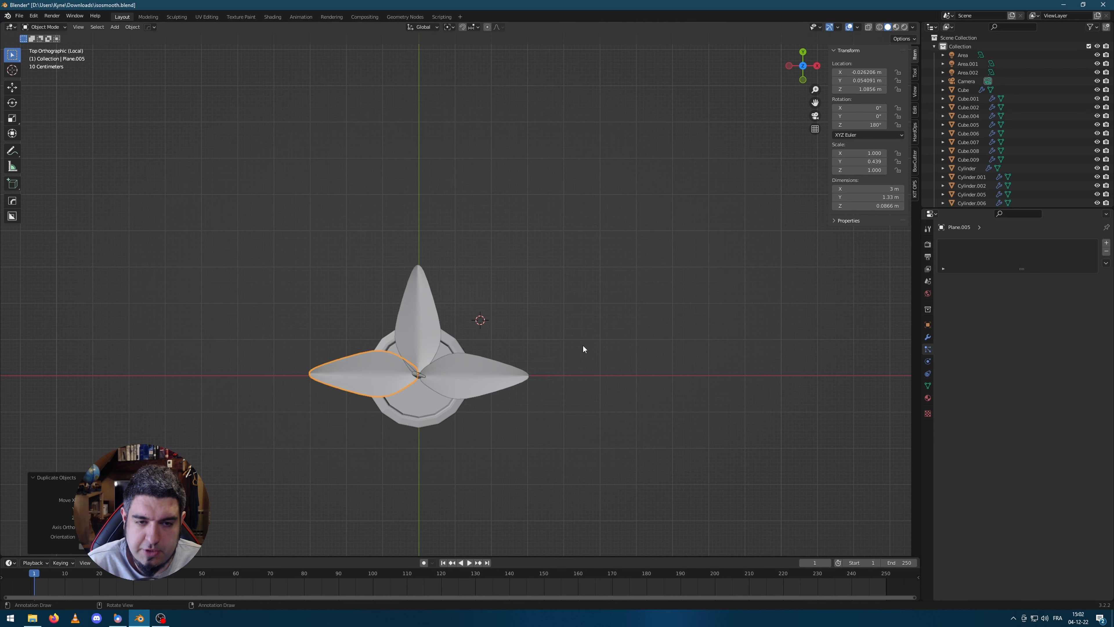
type("r90")
key("Return")
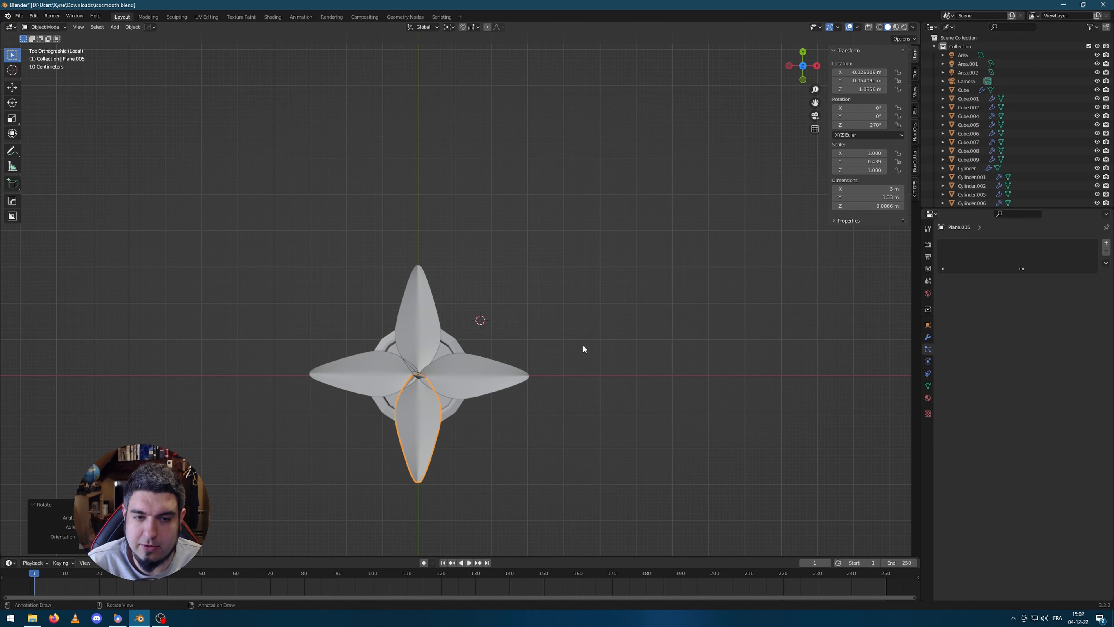
Duplicate all four leaves about 0.7 m up the stem and scale the new ring to about 0.8
left_click(481, 387, "shift")
left_click(402, 335, "shift")
left_click(364, 370, "shift")
middle_click_drag(630, 454, 594, 394)
key("shift+d")
key("z")
left_click(738, 362)
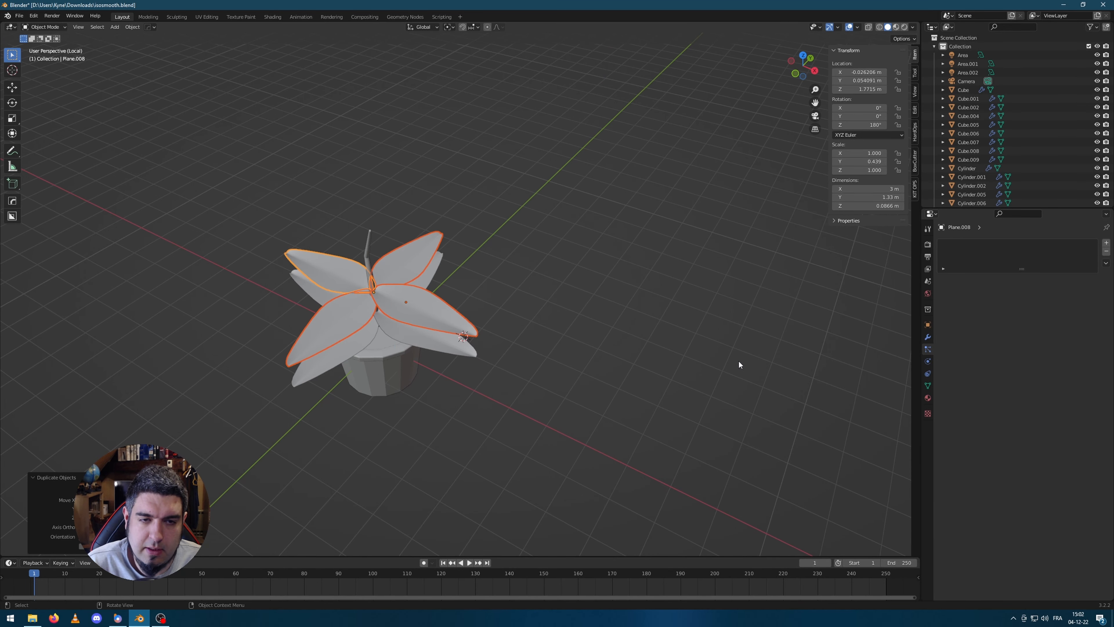
key("s")
left_click(663, 360)
Centre the second leaf ring on the stem in top view and rotate it about 24° around Z
key("KP_7")
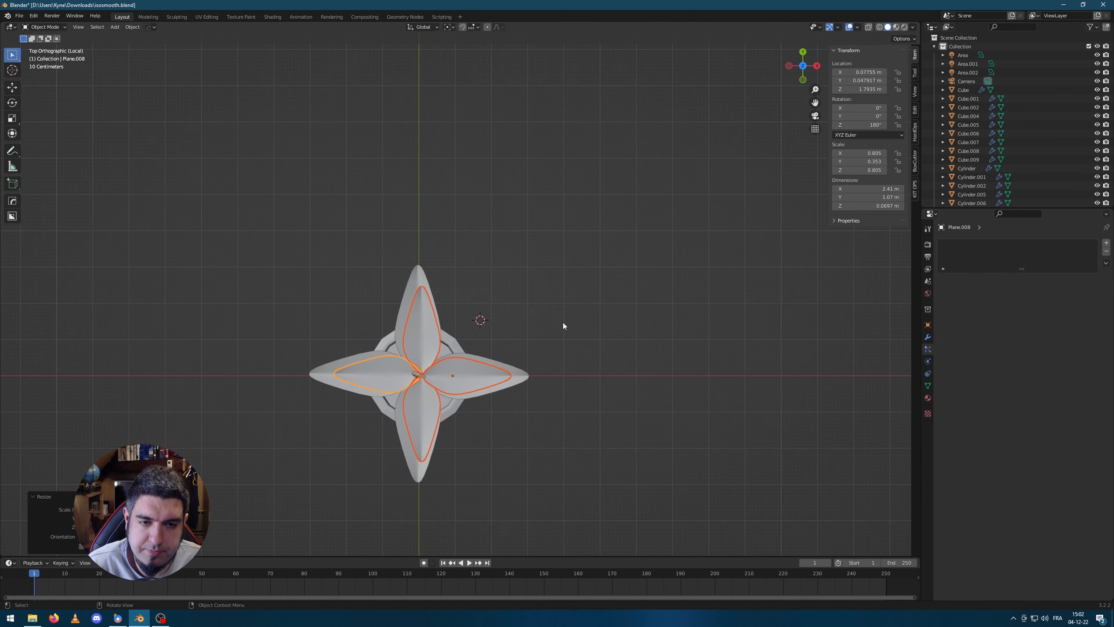
key("g")
left_click(558, 322)
key("r")
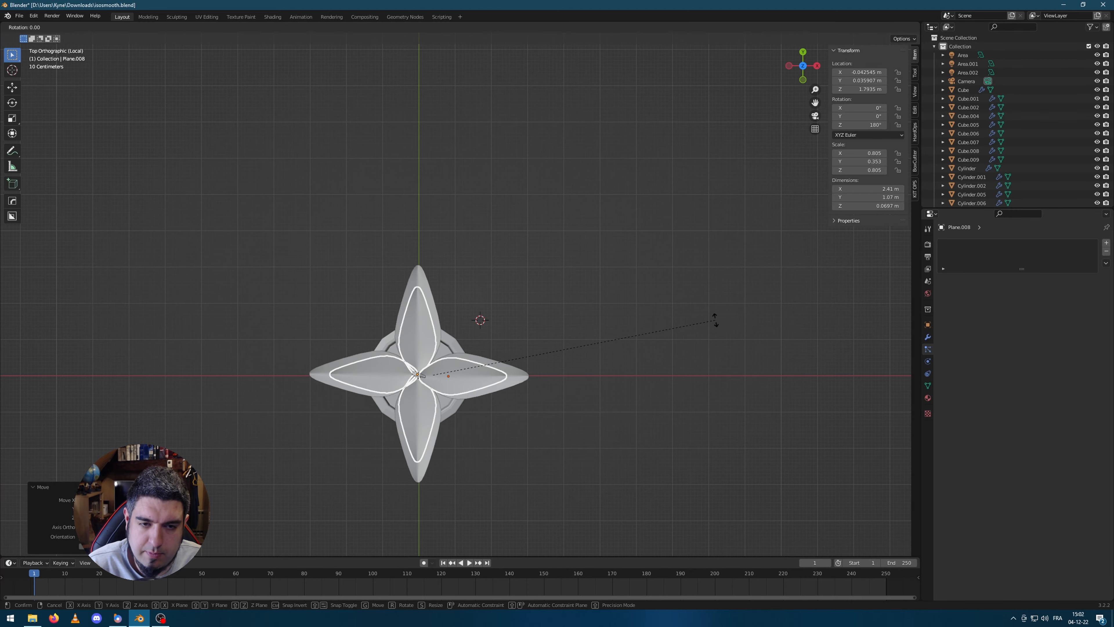
left_click(682, 369)
Duplicate the second leaf ring up to a height of about 2.55 m and scale the copy to about 0.75
middle_click_drag(682, 368, 663, 319)
key("shift+d")
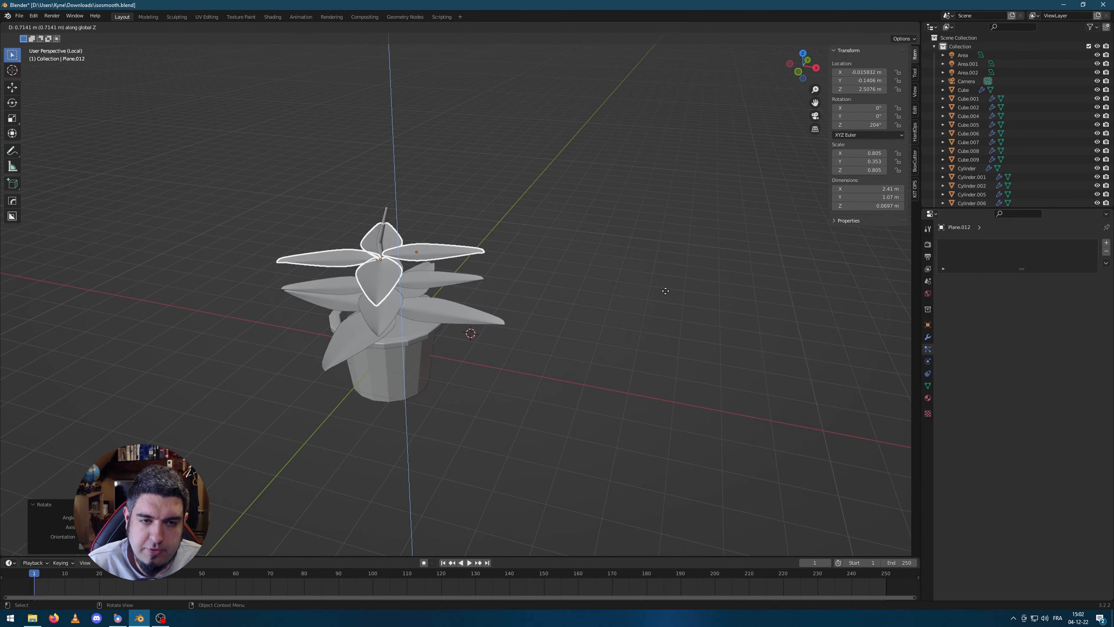
left_click(581, 234)
middle_click_drag(582, 234, 587, 263)
key("s")
left_click(570, 280)
Centre the third leaf ring on the stem in top view and rotate it about 44° around Z
right_click(570, 280)
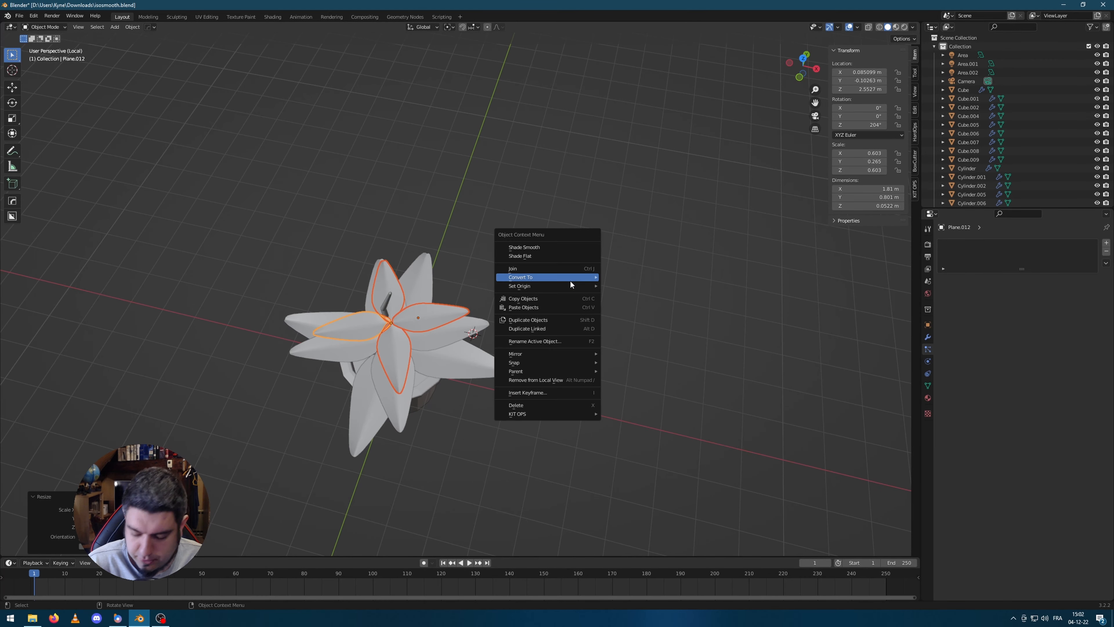
key("KP_7")
key("KP_Decimal")
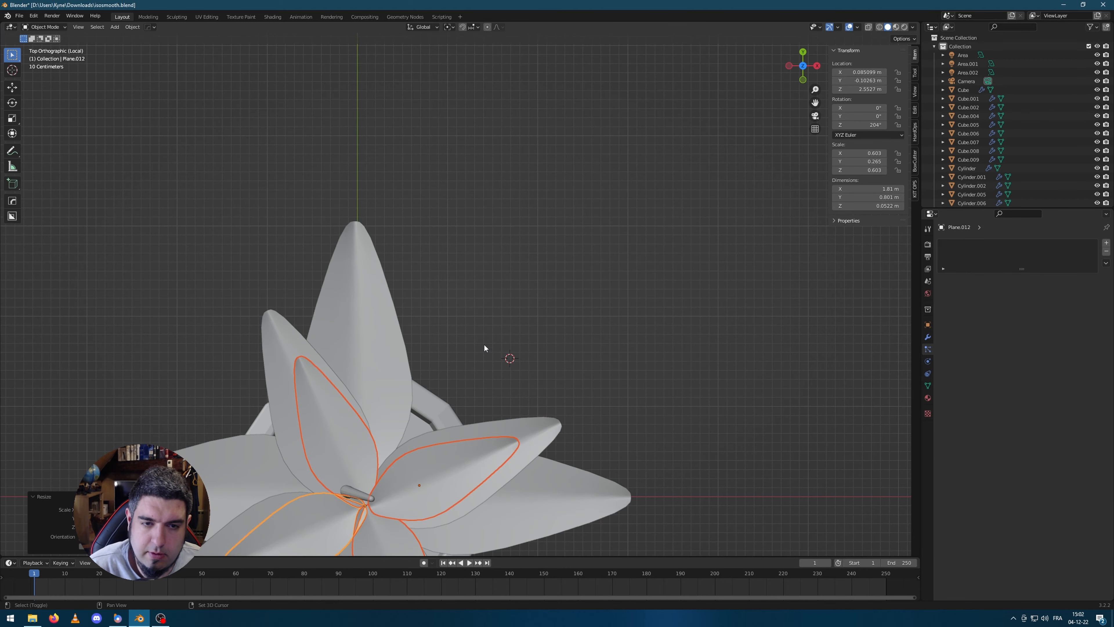
key("g")
left_click(539, 182)
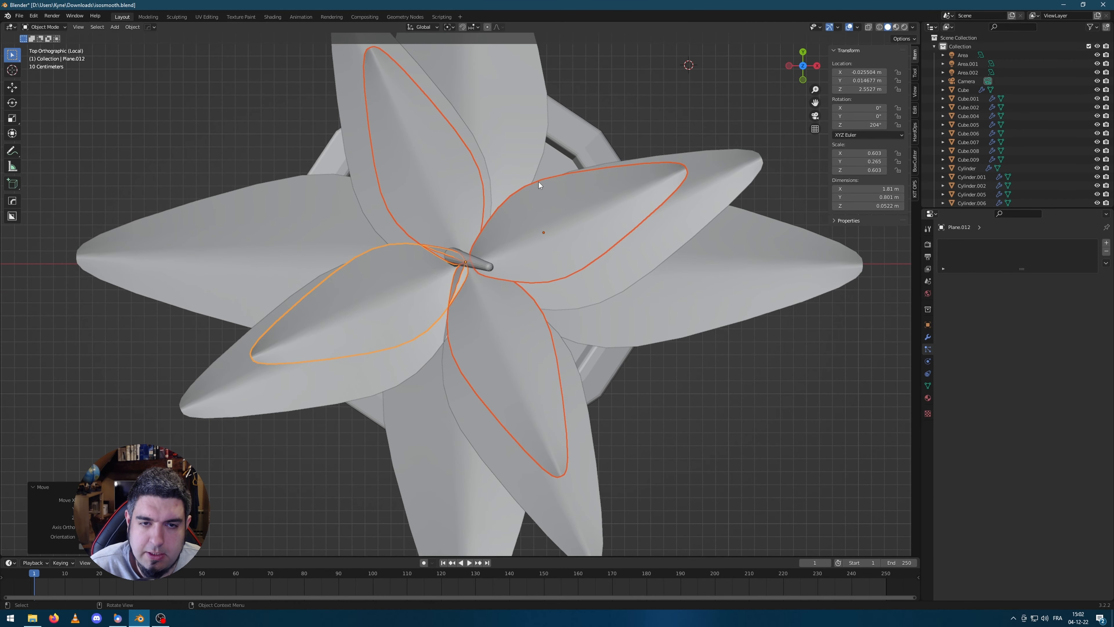
key("r")
left_click(615, 352)
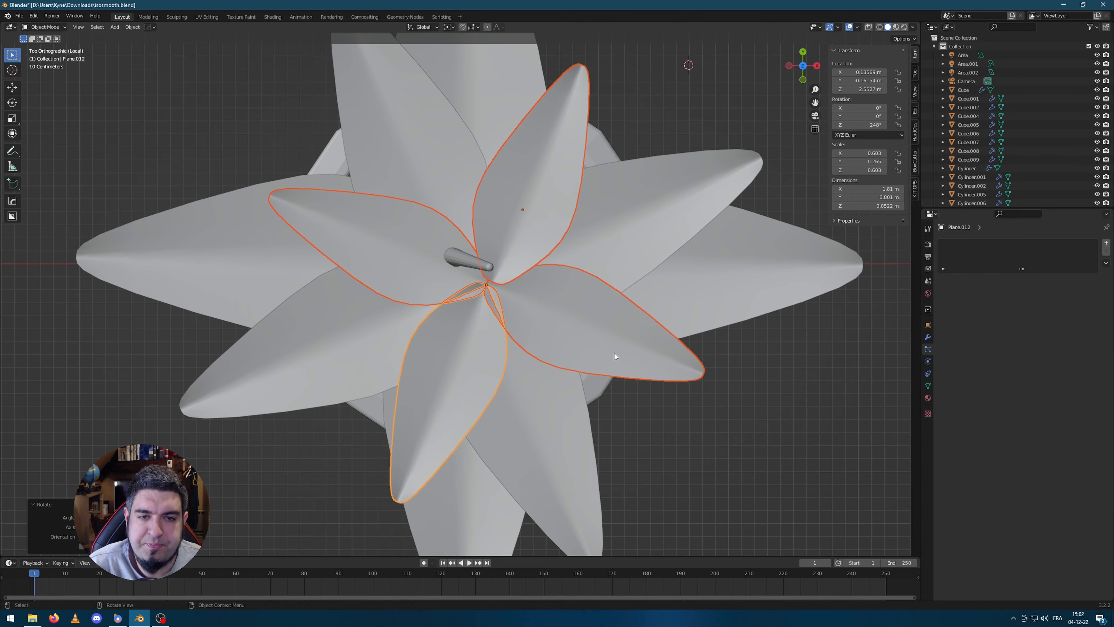
Shift the third leaf ring horizontally so its leaf bases gather around the stem
middle_click_drag(614, 352, 556, 279)
key("g")
key("shift+z")
left_click(552, 263)
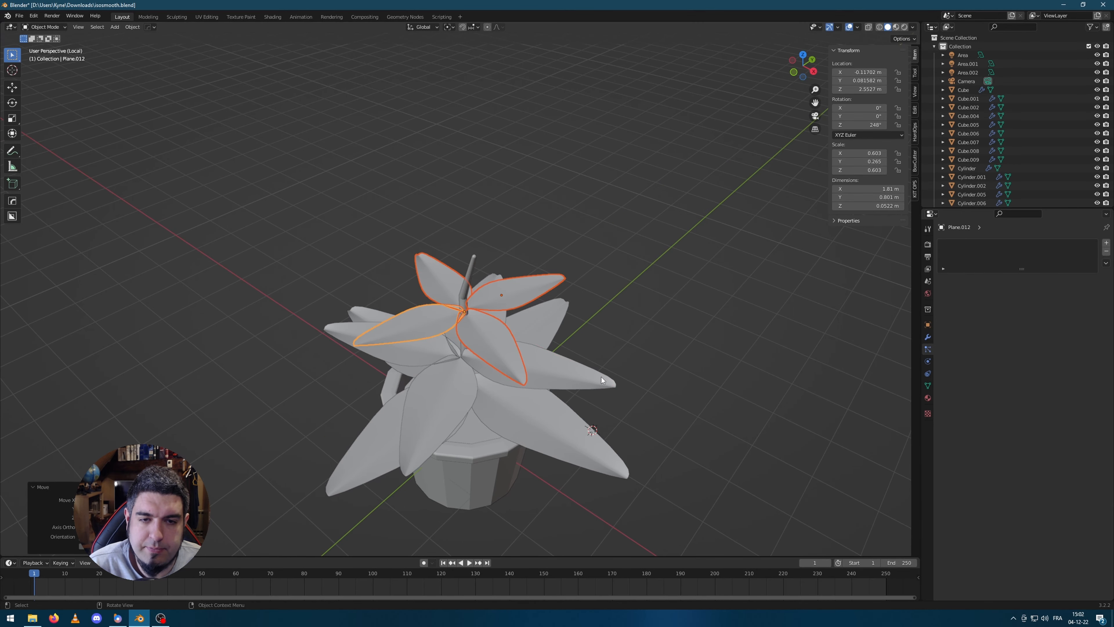
Duplicate the third leaf ring about 0.7 m upward to form a ring near the top of the stem
middle_click_drag(602, 377, 592, 337)
key("shift+d")
key("z")
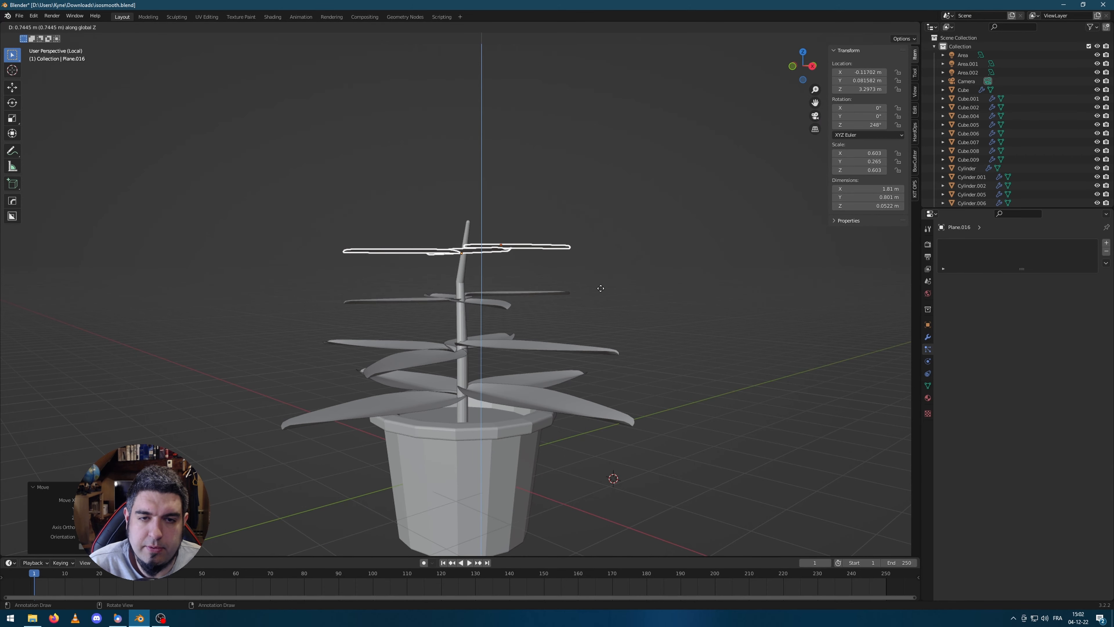
left_click(600, 290)
middle_click_drag(600, 290, 669, 366)
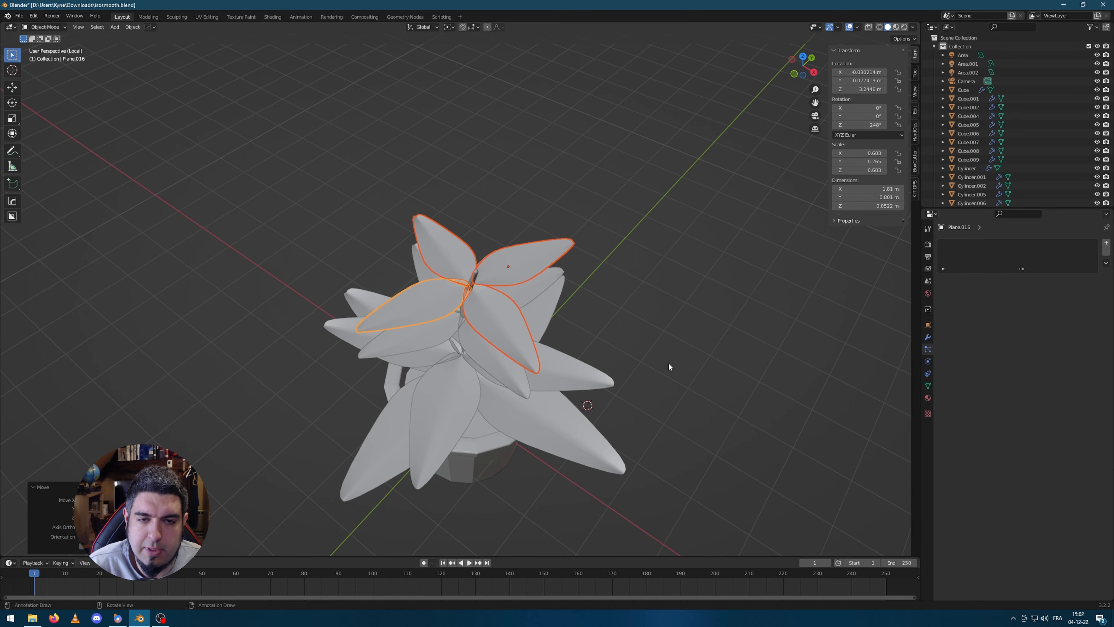
Scale the top leaf ring to about 0.87 and rotate it about 31°, keeping it centred on the stem
key("s")
left_click(607, 265)
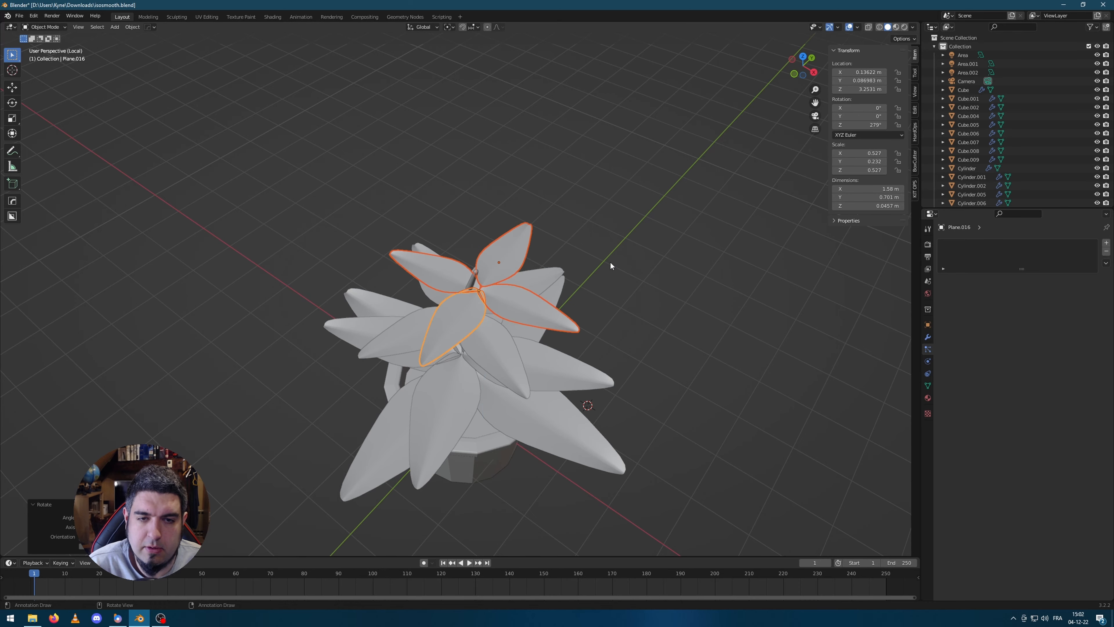
key("g")
key("shift+z")
left_click(601, 266)
middle_click_drag(598, 281, 488, 371)
left_click(433, 417)
left_click(542, 394, "shift")
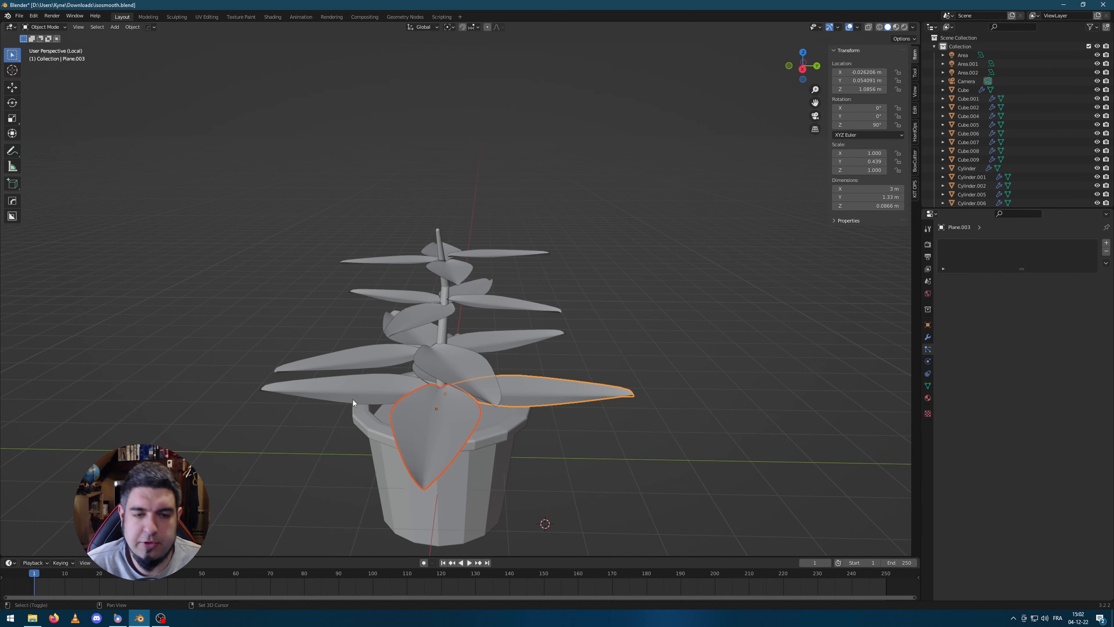
left_click(352, 400, "shift")
middle_click_drag(397, 396, 522, 391)
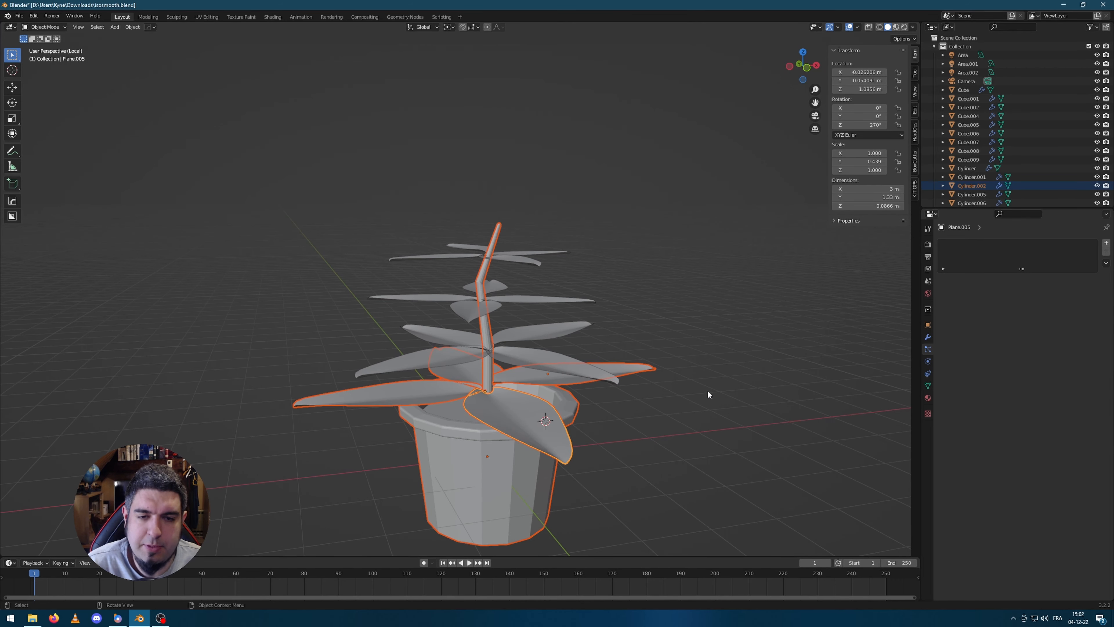
middle_click_drag(666, 355, 600, 376)
Select every leaf in all the rings, leaving out the pot and stem, and join them into a single object
left_click(597, 369)
middle_click_drag(662, 411, 666, 397)
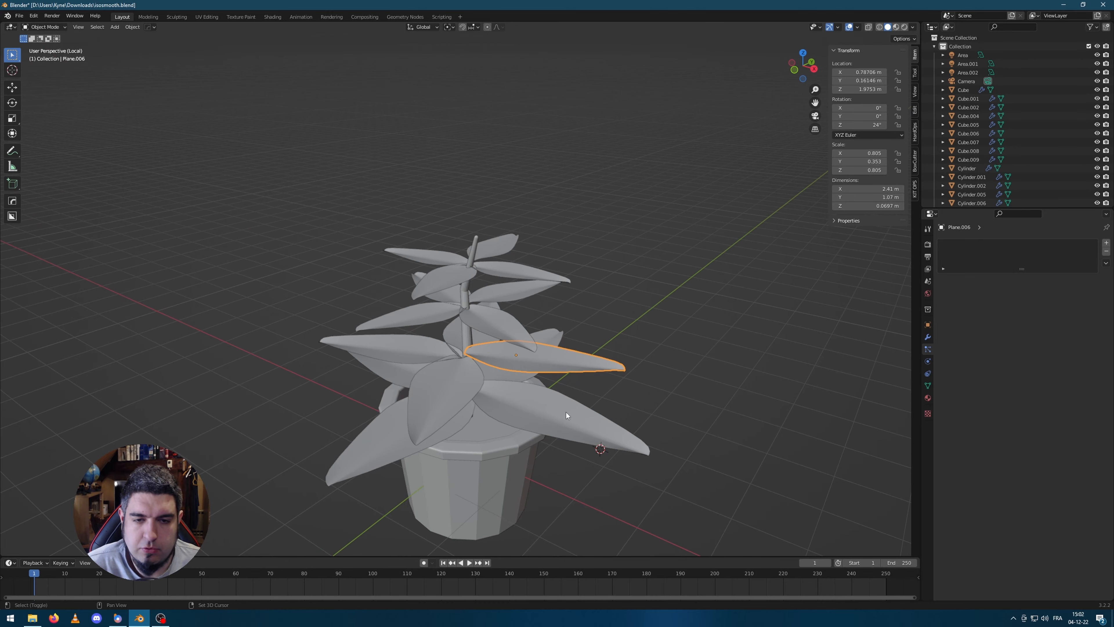
middle_click_drag(542, 424, 477, 386)
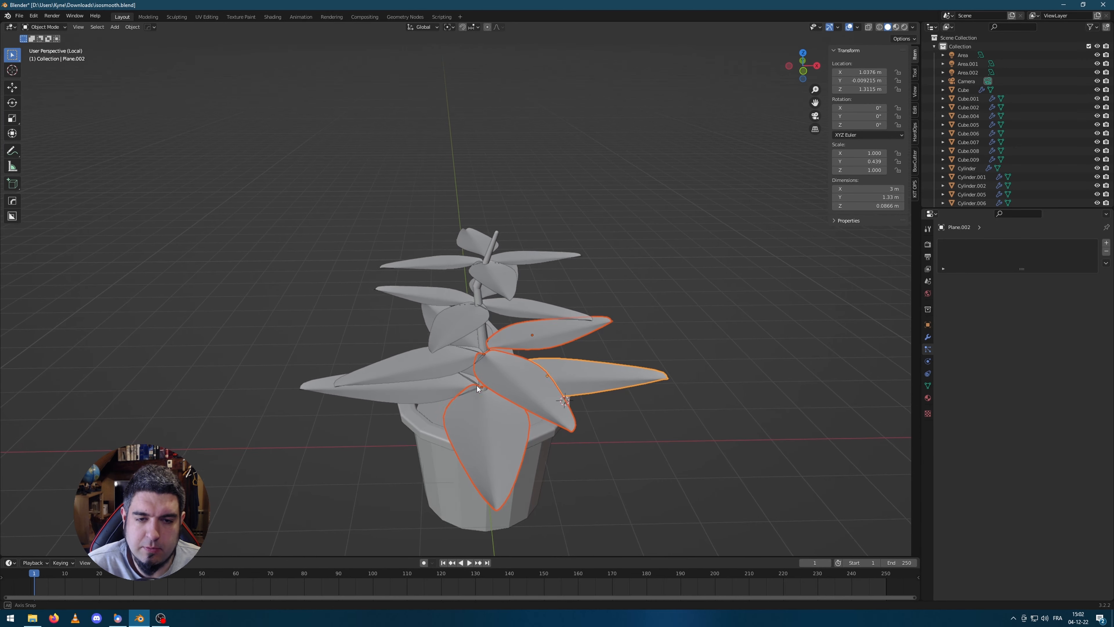
middle_click_drag(468, 332, 531, 342)
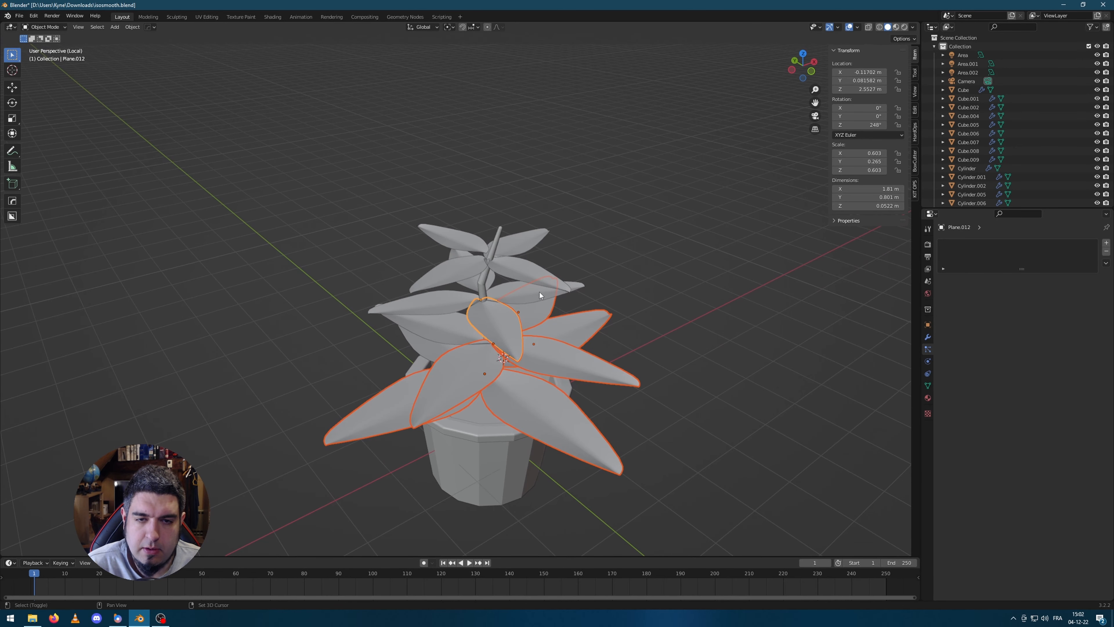
middle_click_drag(431, 311, 449, 355)
left_click(462, 314, "shift")
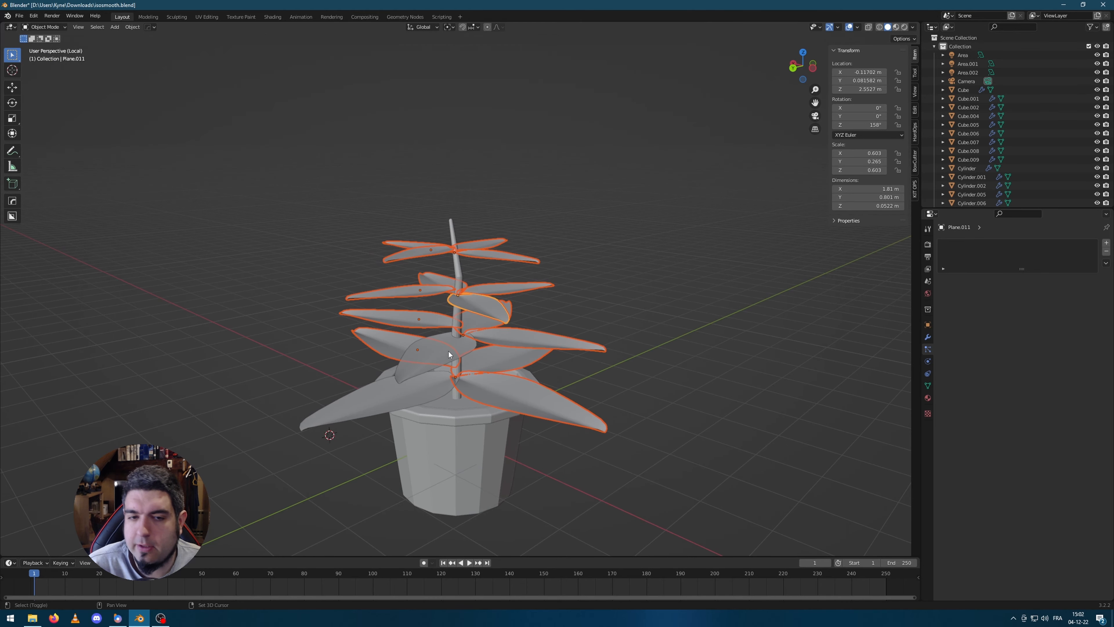
left_click(378, 401, "shift")
middle_click_drag(548, 346, 566, 377)
key("g")
left_click(817, 328)
key("ctrl+z")
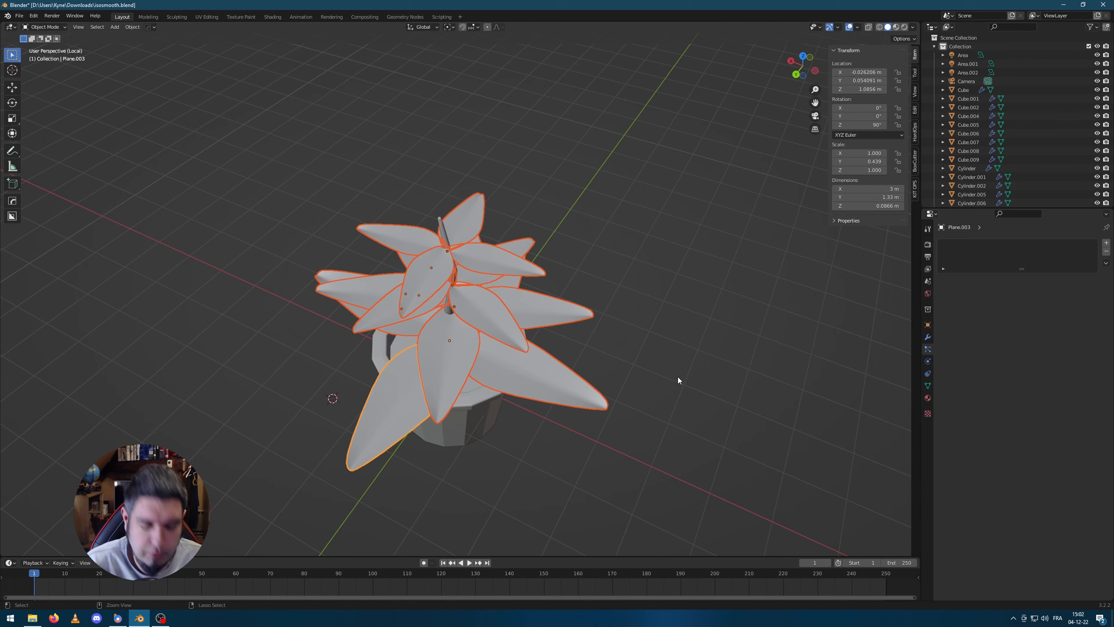
key("ctrl+j")
Edit the joined leaf mesh and select the inner base vertices of the upper two leaf rings around the stem
middle_click_drag(636, 386, 625, 317)
key("Tab")
key("a")
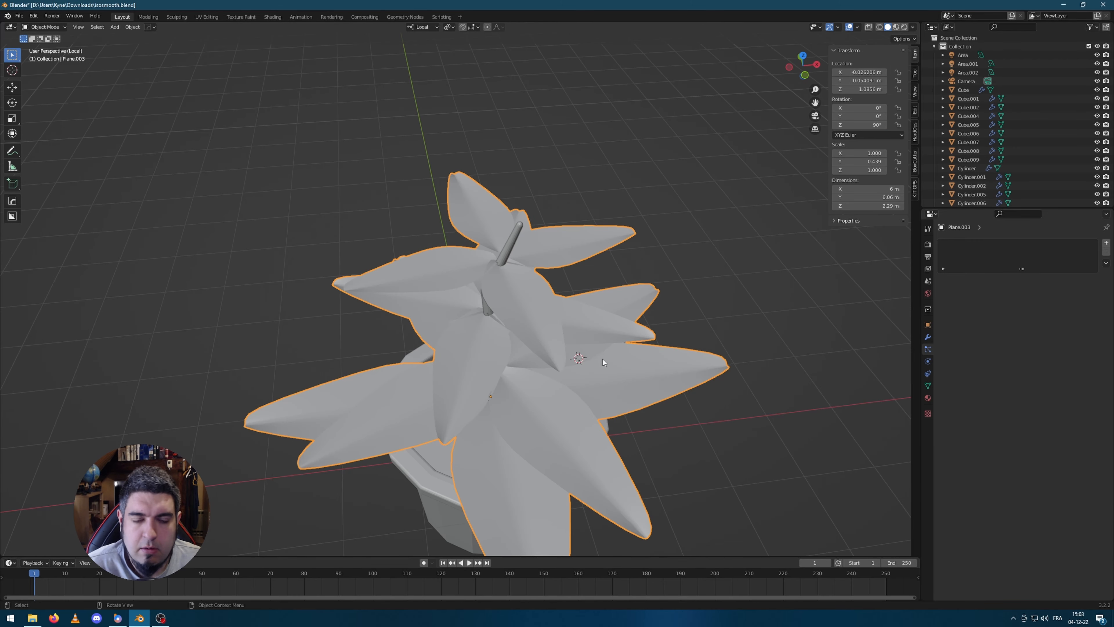
middle_click_drag(602, 359, 649, 386)
key("Tab")
scroll(635, 346, "up", 2)
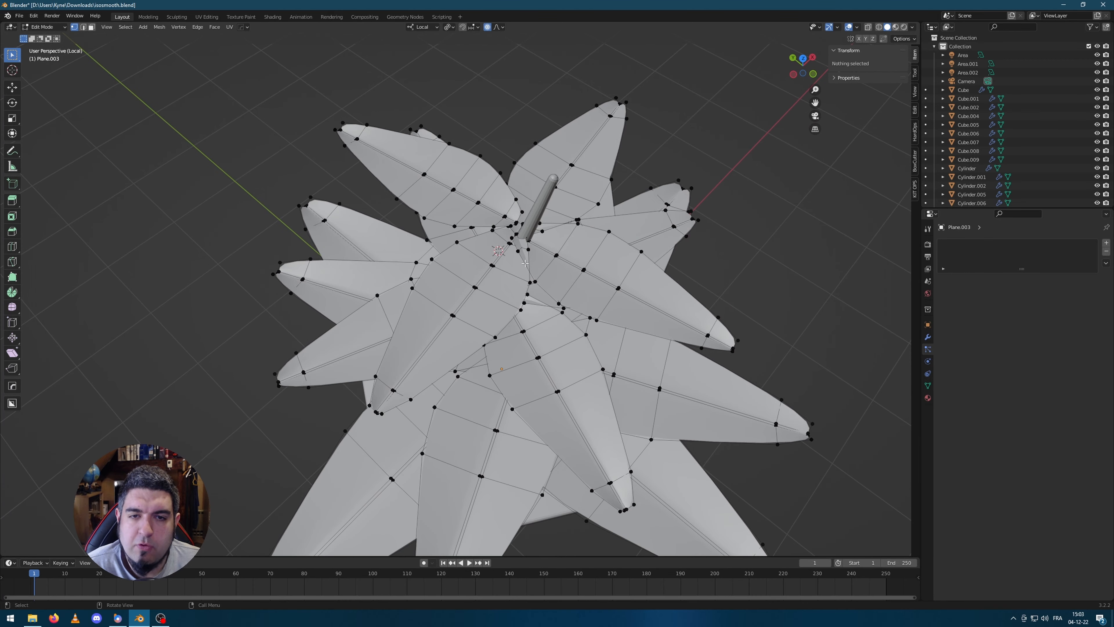
left_click_drag(520, 230, 539, 254)
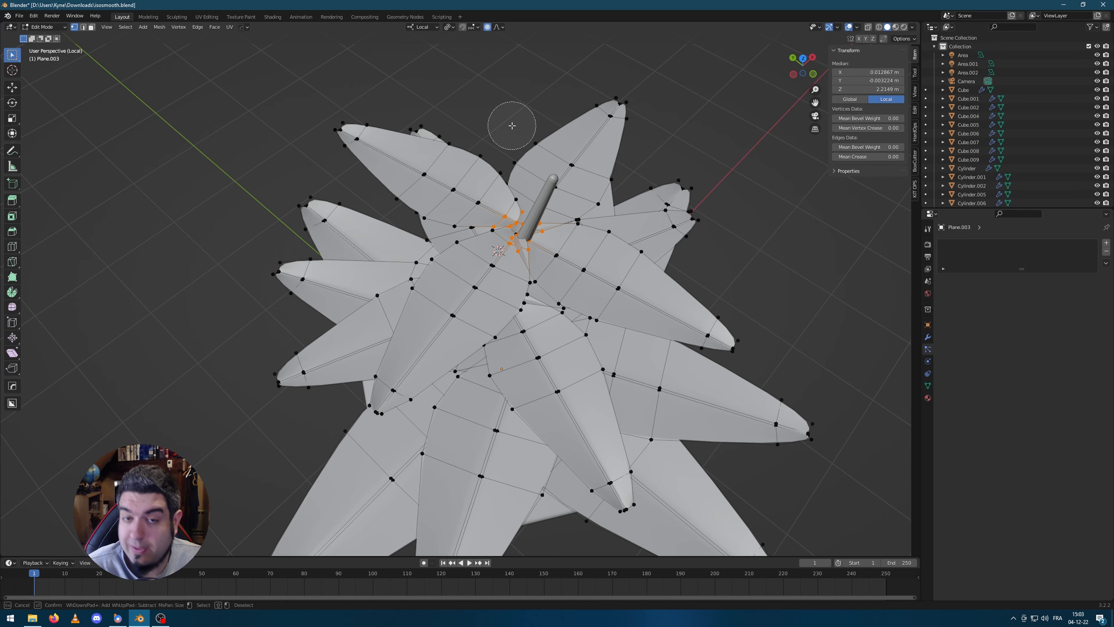
middle_click_drag(556, 289, 555, 244)
key("x")
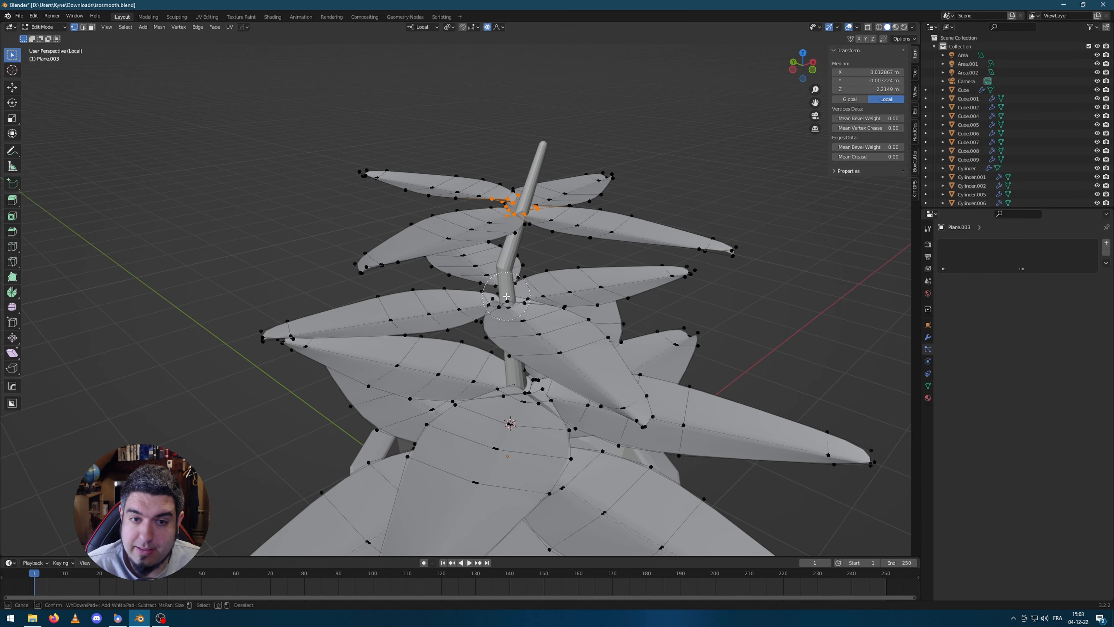
middle_click_drag(746, 313, 745, 287)
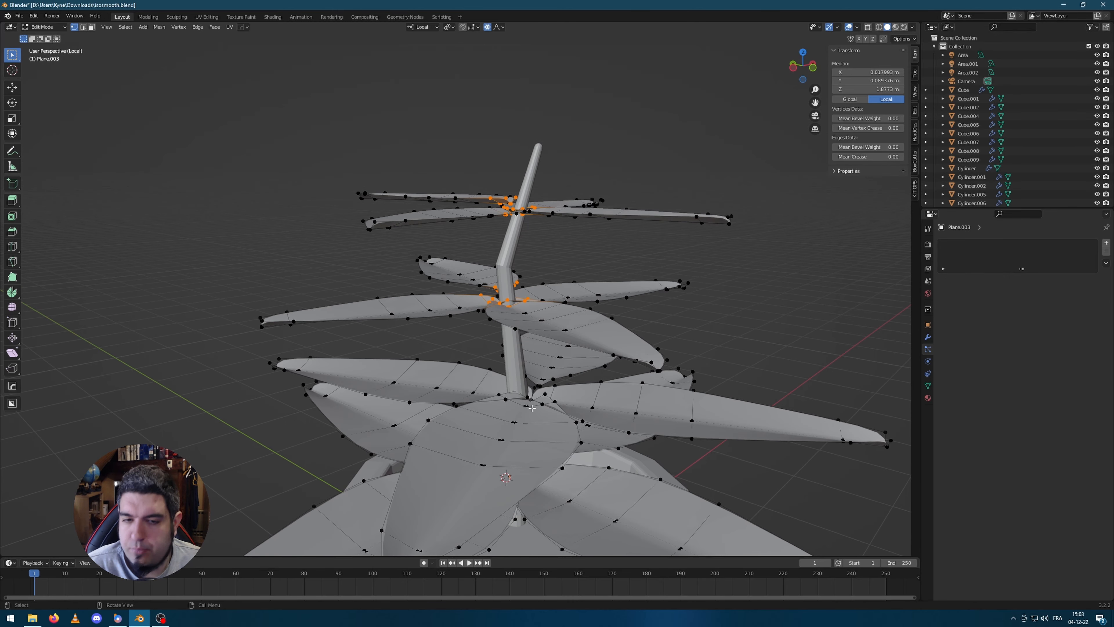
Add the lower rings' base vertices to the selection and lower them about 0.29 m along local Z with smooth proportional editing
key("c")
left_click_drag(539, 379, 550, 377)
right_click(732, 326)
middle_click_drag(733, 325, 509, 345)
key("x")
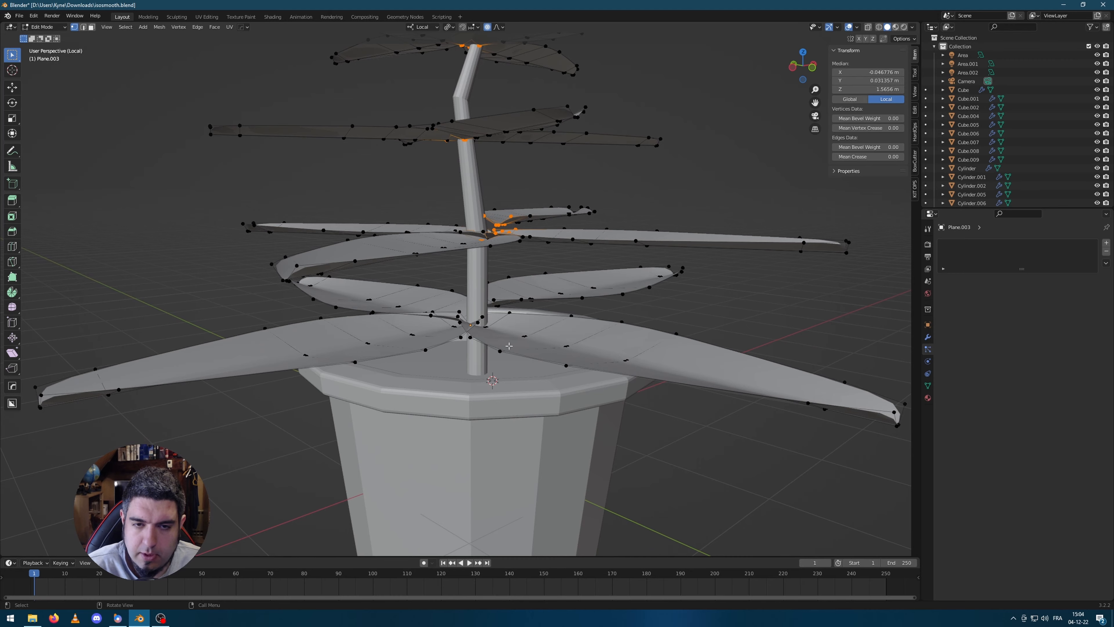
right_click(704, 306)
middle_click_drag(703, 306, 472, 35)
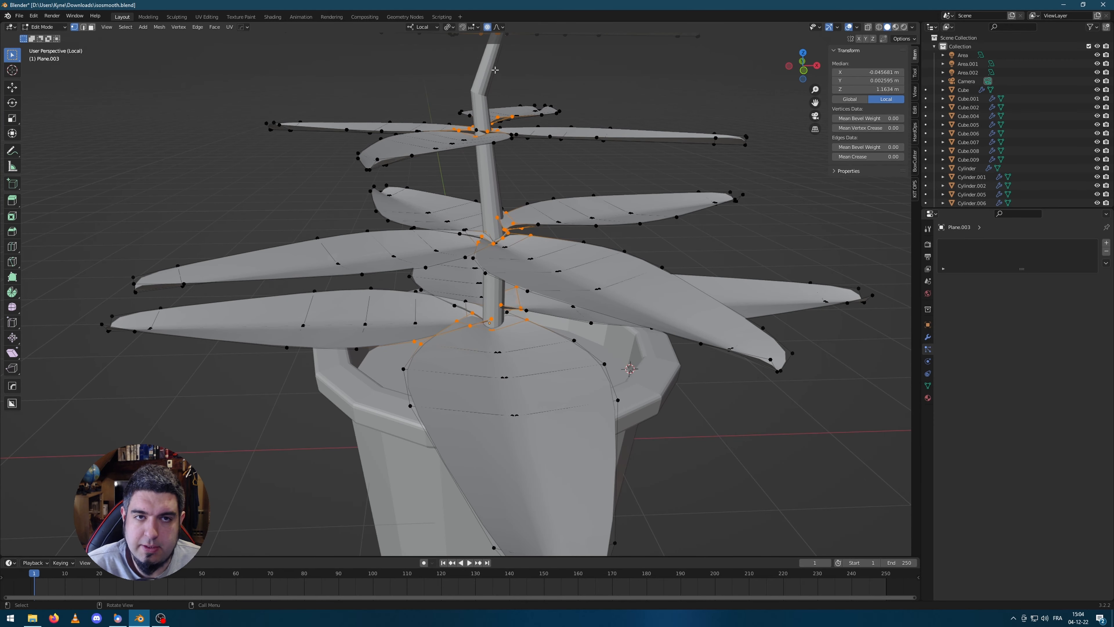
scroll(495, 70, "down", 1)
key("g")
key("z")
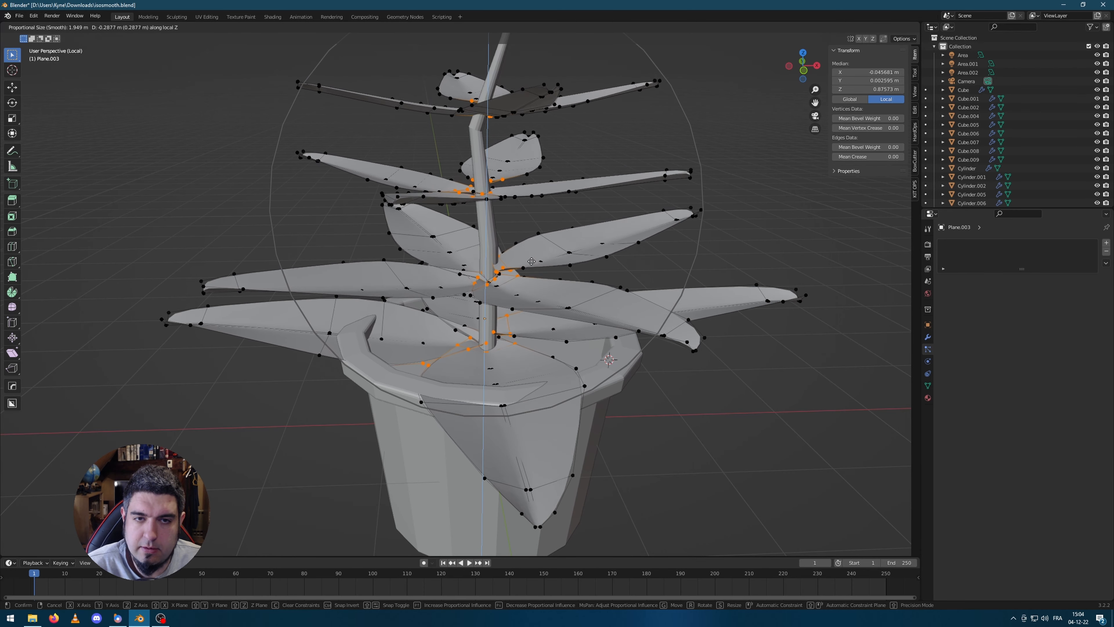
left_click(532, 261)
Raise the entire leaf mesh along local Z so the leaf rings sit higher on the stem
scroll(648, 384, "down", 3)
key("a")
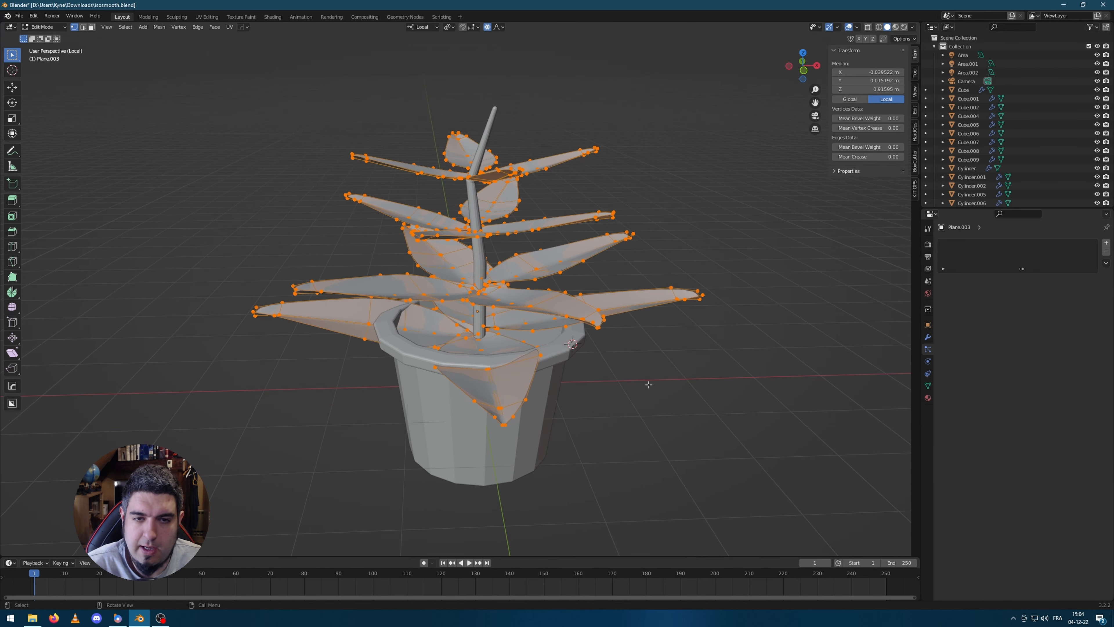
key("g")
key("z")
left_click(653, 360)
left_click(671, 367)
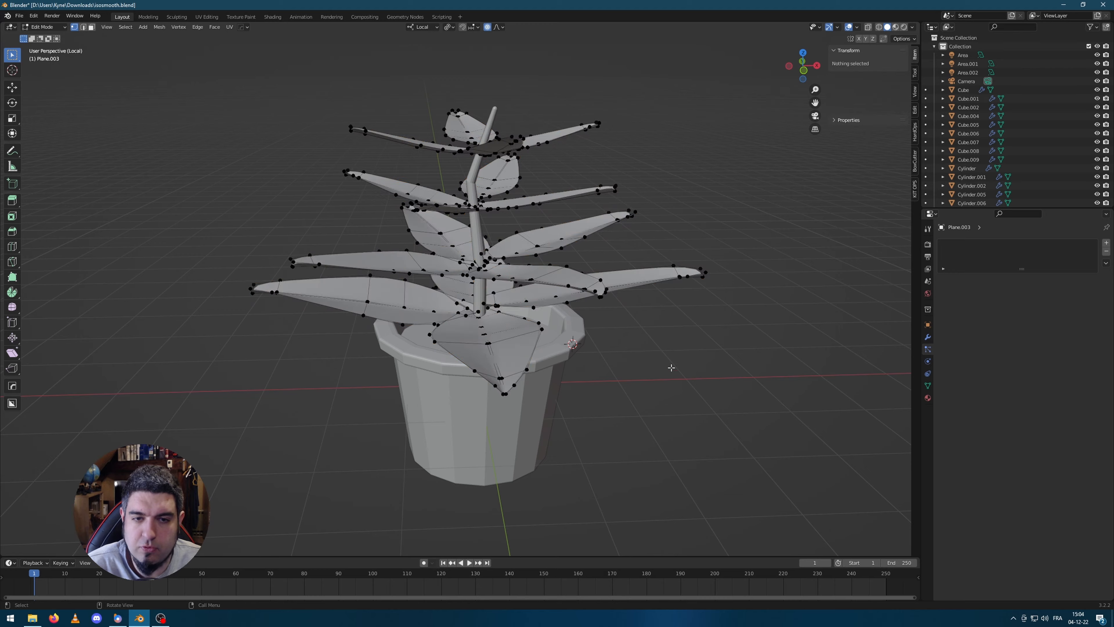
scroll(671, 368, "up", 3)
key("Tab")
mouse_move(564, 360)
middle_mouse_down()
mouse_move(524, 361)
mouse_move(551, 354)
middle_mouse_up()
key("Tab")
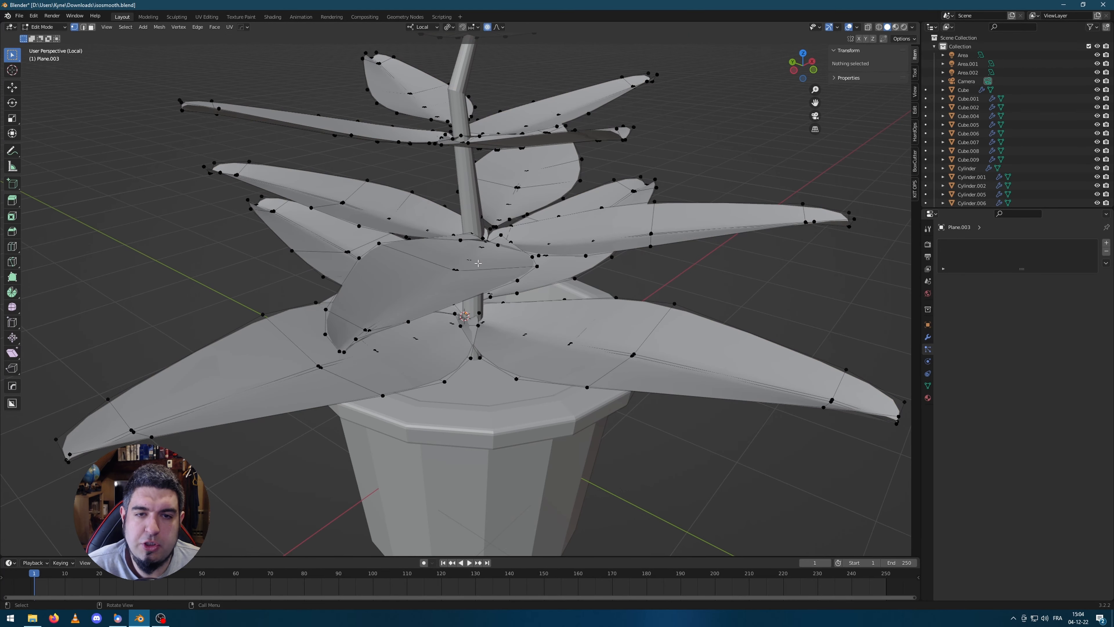
key("Tab")
key("Tab")
Select the linked leaves of the second ring from the pot and shift them sideways so their bases gather around the stem
left_click(457, 270)
key("ctrl+l")
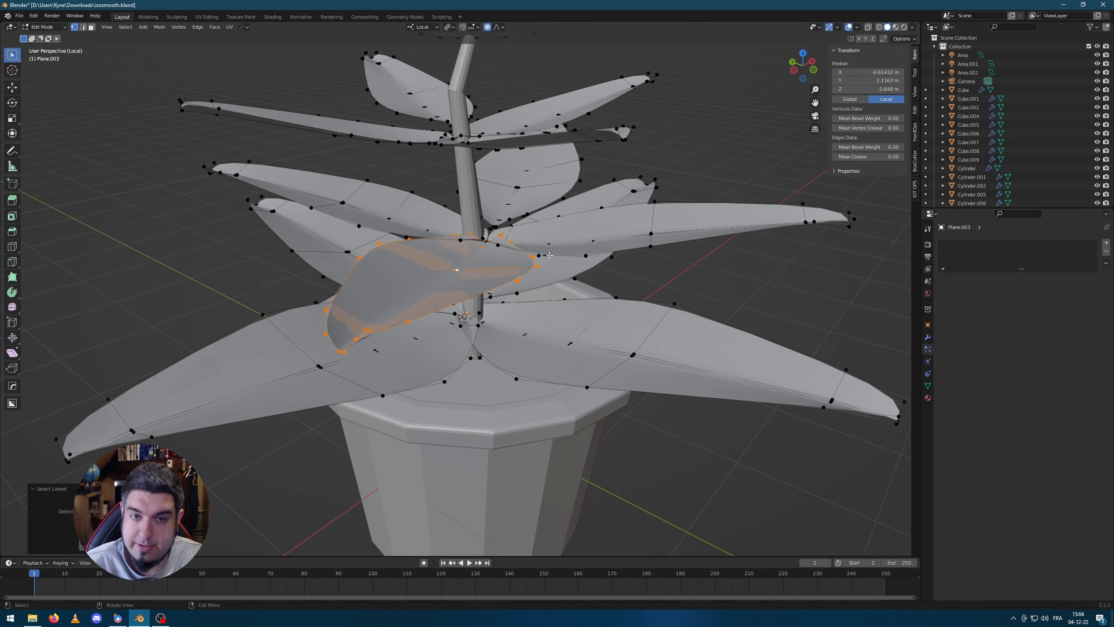
middle_click_drag(423, 218, 492, 254)
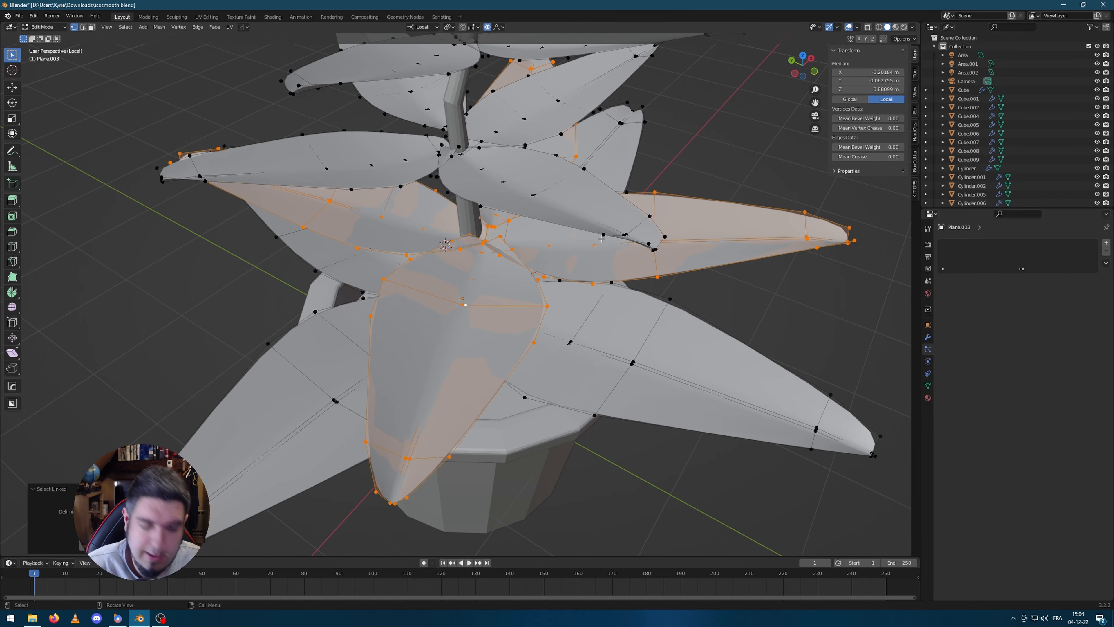
left_click(577, 246)
key("ctrl+z")
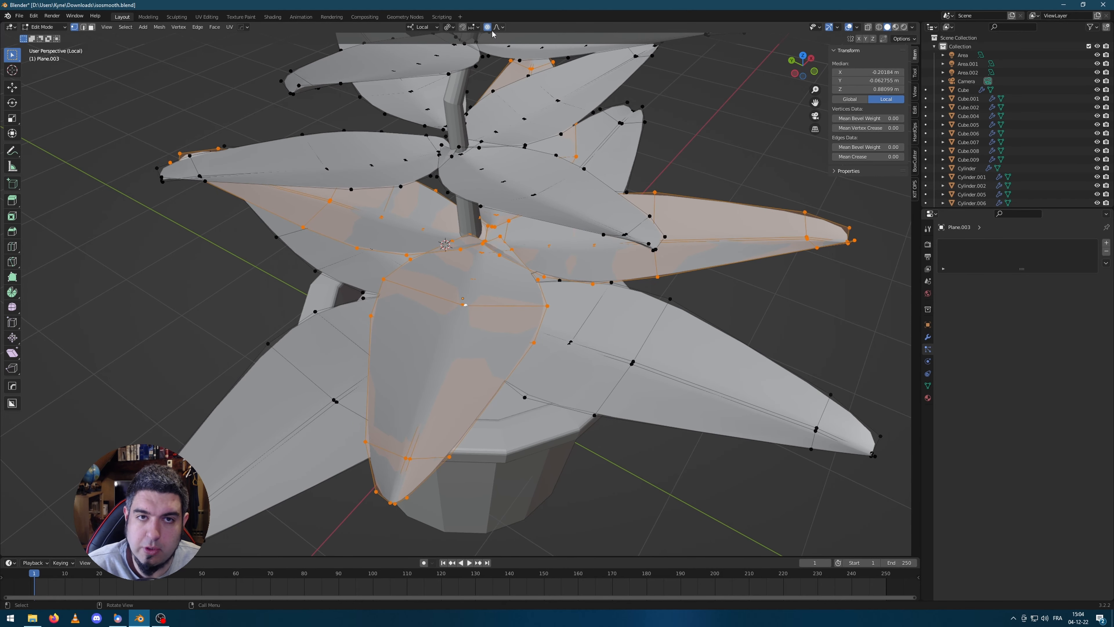
key("g")
left_click(701, 231)
scroll(604, 230, "down", 4)
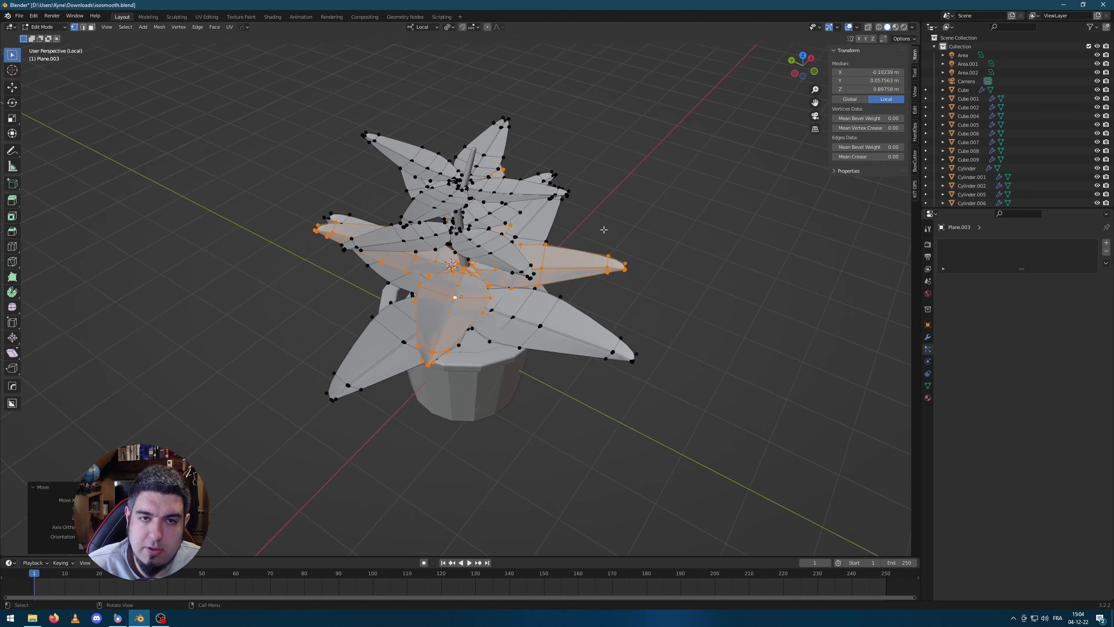
Leave Edit Mode and show the whole room again with the pot, stem and leaves selected
middle_click_drag(603, 230, 527, 206)
scroll(526, 205, "down", 3)
key("Tab")
middle_click_drag(733, 354, 714, 295)
scroll(681, 294, "up", 3)
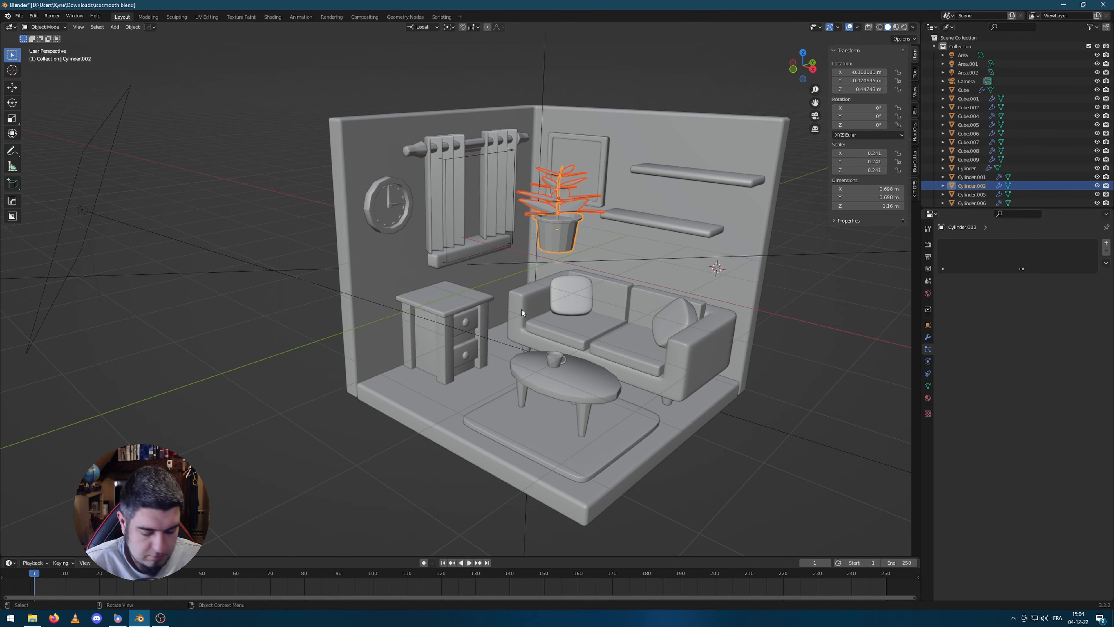
Try to slide the potted plant horizontally with its local Z axis locked
key("g")
key("shift+z")
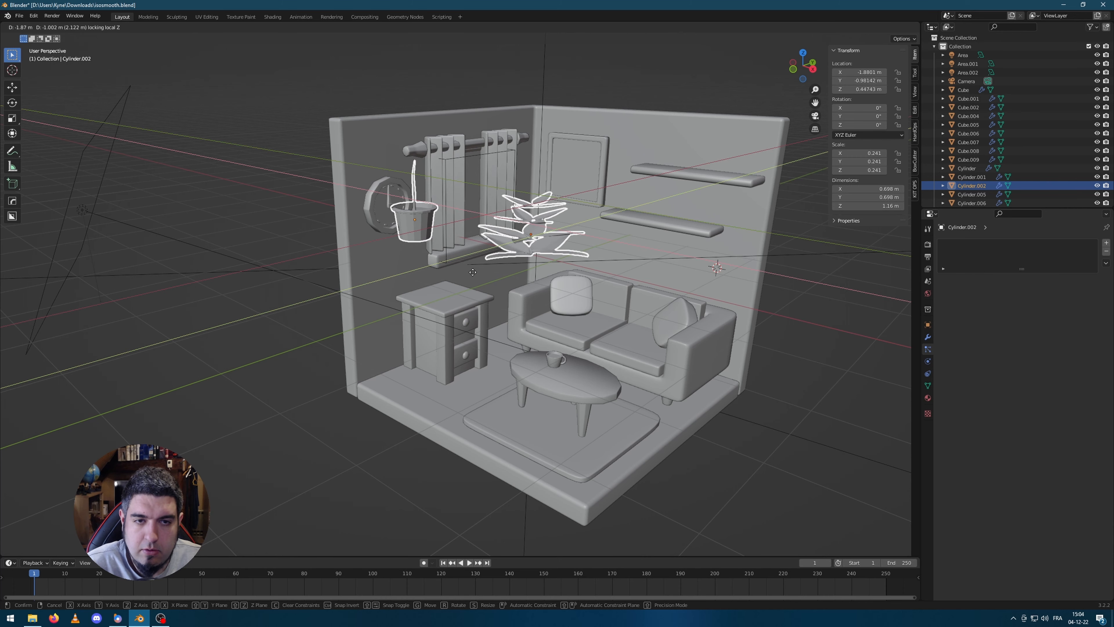
left_click(509, 289)
key("ctrl+z")
Move the potted plant over to the clock wall and lower it along Z beside the drawer cabinet
key("g")
left_click(401, 266)
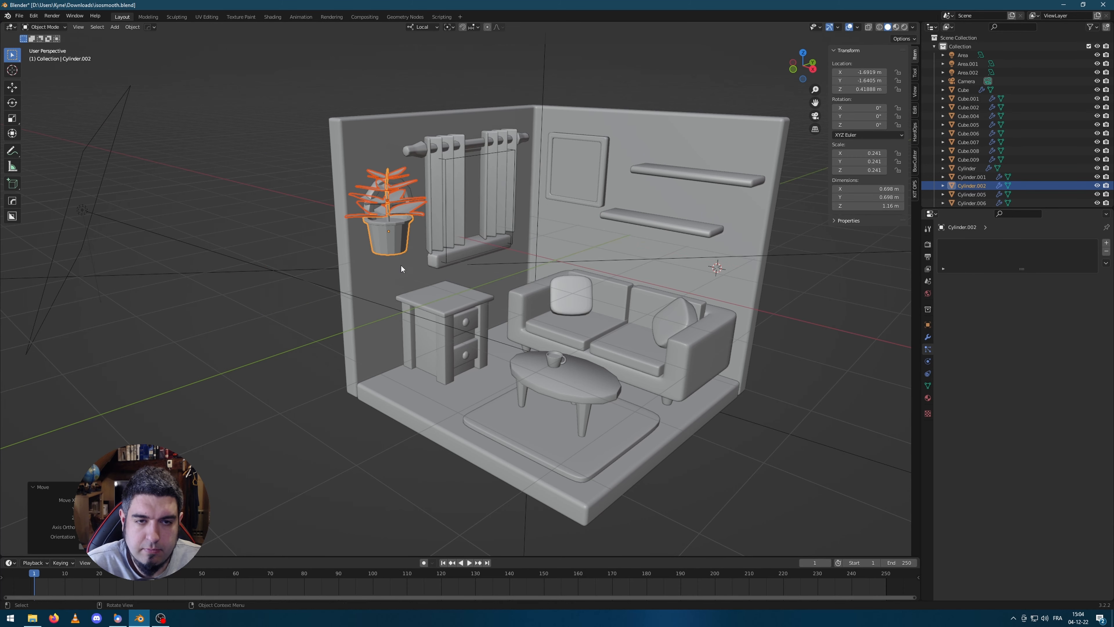
key("g")
key("z")
left_click(420, 395)
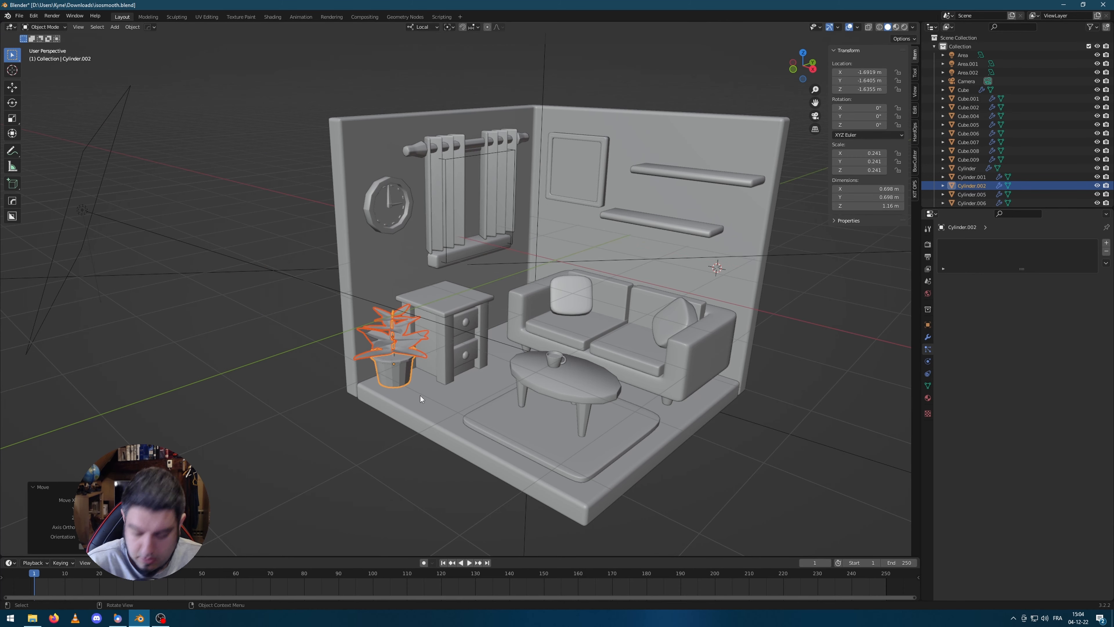
In front view, shift the potted plant away from the wall and set the pot's base on the floor
key("KP_1")
scroll(461, 320, "up", 4)
key("g")
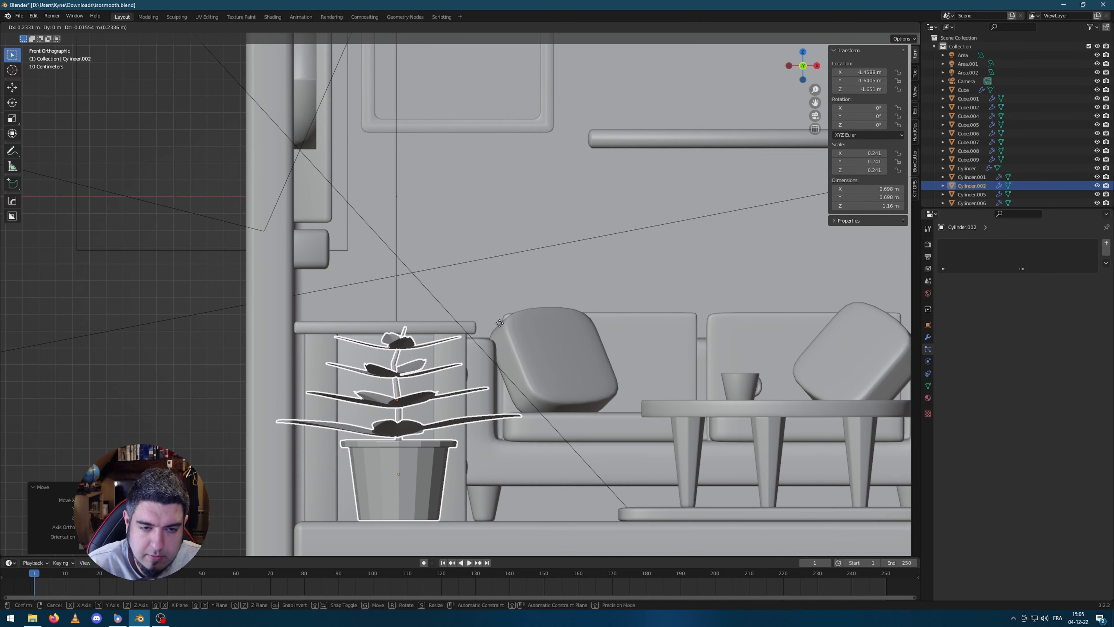
left_click(507, 323)
Rotate the potted plant about 48° around Z and nudge it slightly downward beside the cabinet
mouse_move(507, 324)
middle_mouse_down()
mouse_move(533, 338)
mouse_move(531, 323)
mouse_move(487, 352)
mouse_move(501, 331)
middle_mouse_up()
key("r")
key("z")
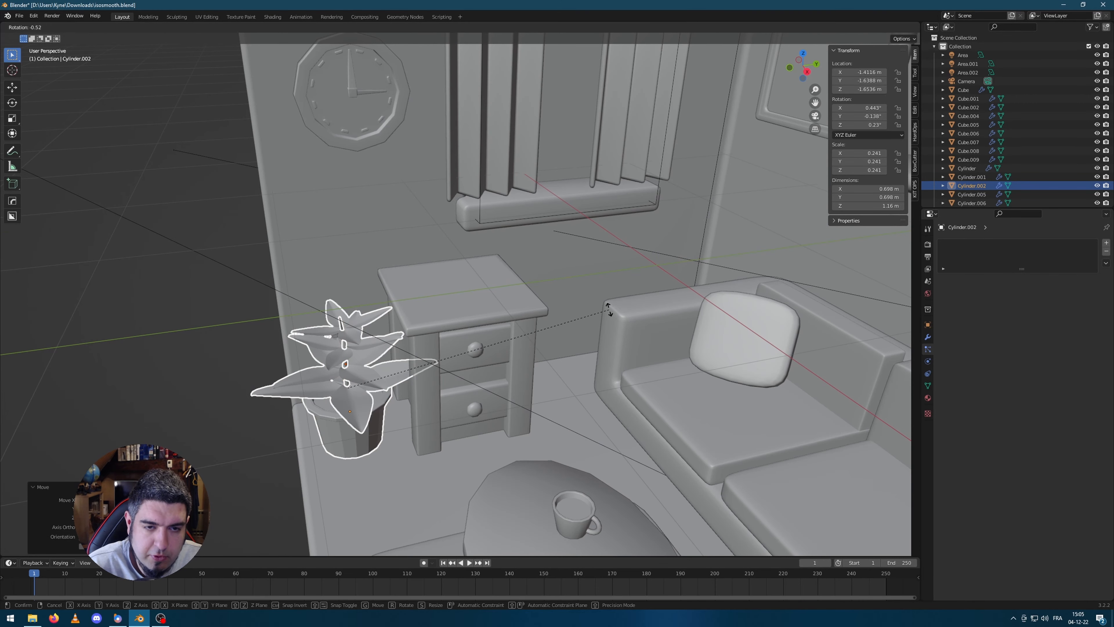
left_click(425, 237)
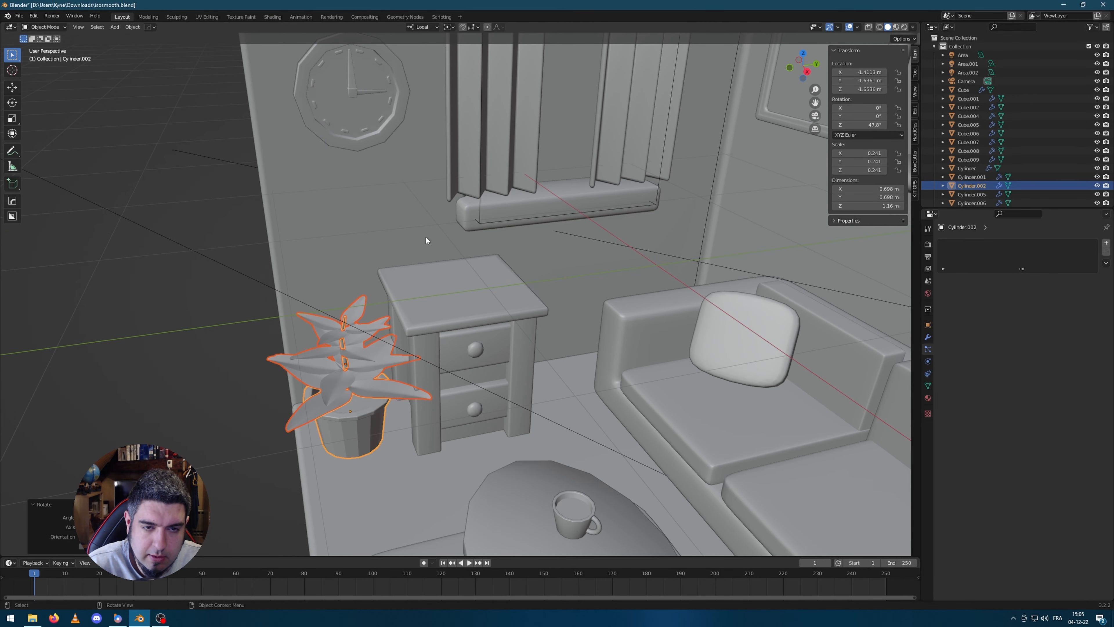
key("g")
left_click(257, 323)
left_click(241, 374)
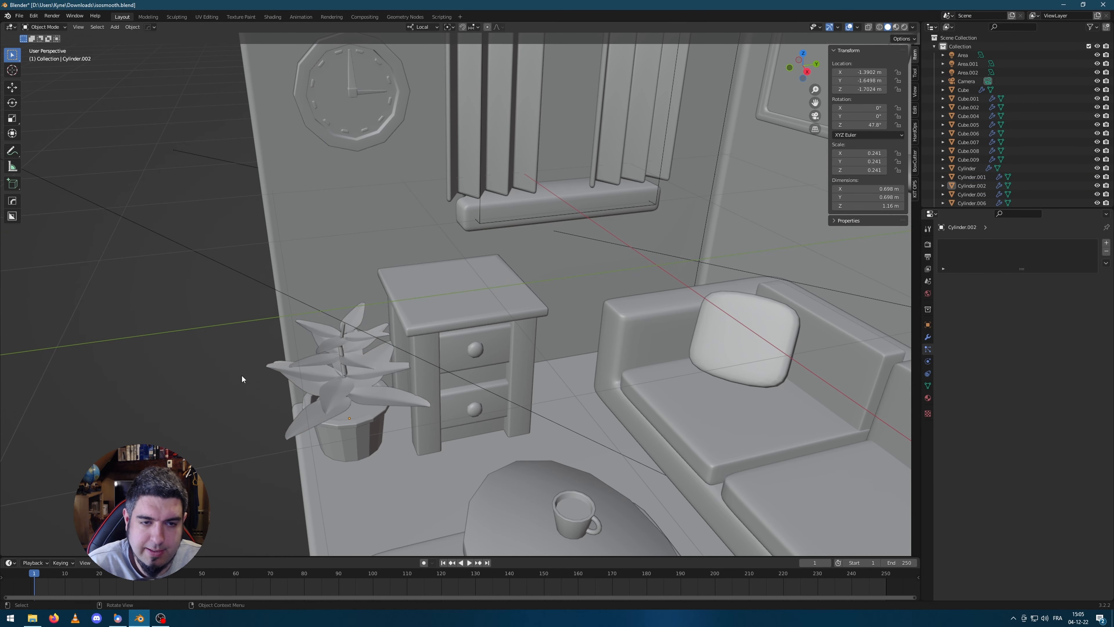
Add a new mesh cube to the room and isolate it in local view
middle_click_drag(241, 374, 266, 356)
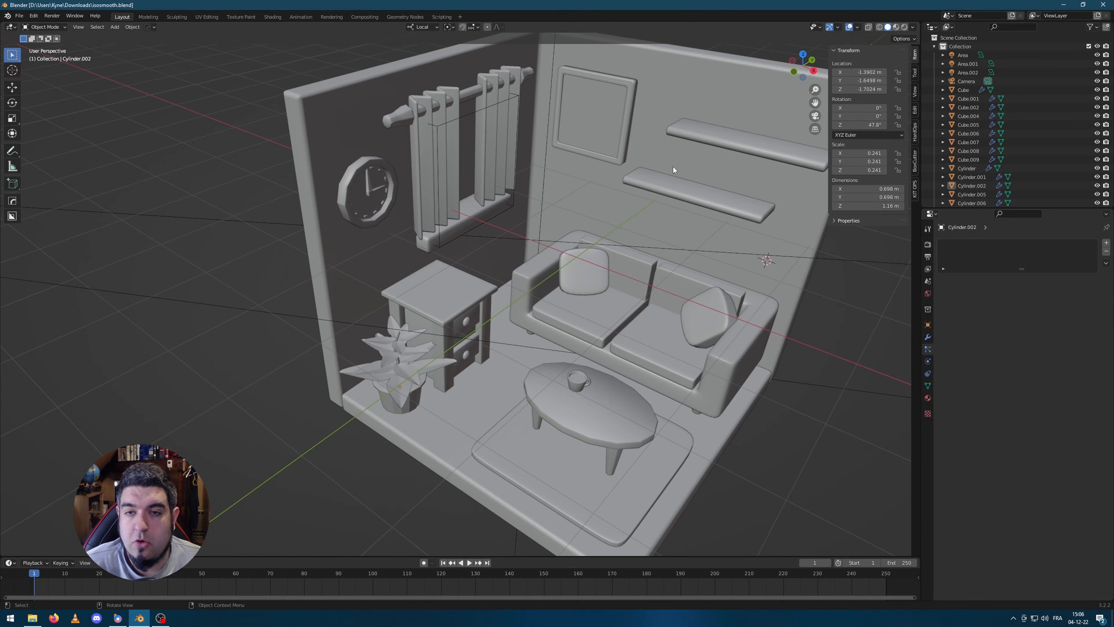
middle_click_drag(767, 270, 613, 251, "shift")
scroll(613, 250, "down", 2)
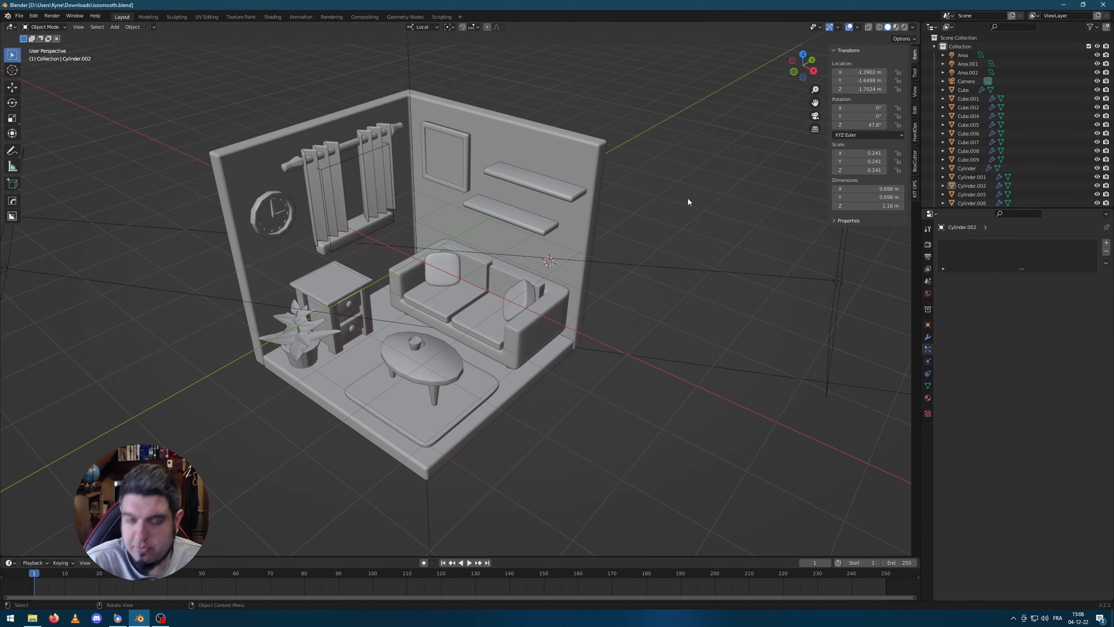
scroll(627, 329, "up", 3)
scroll(676, 428, "down", 1)
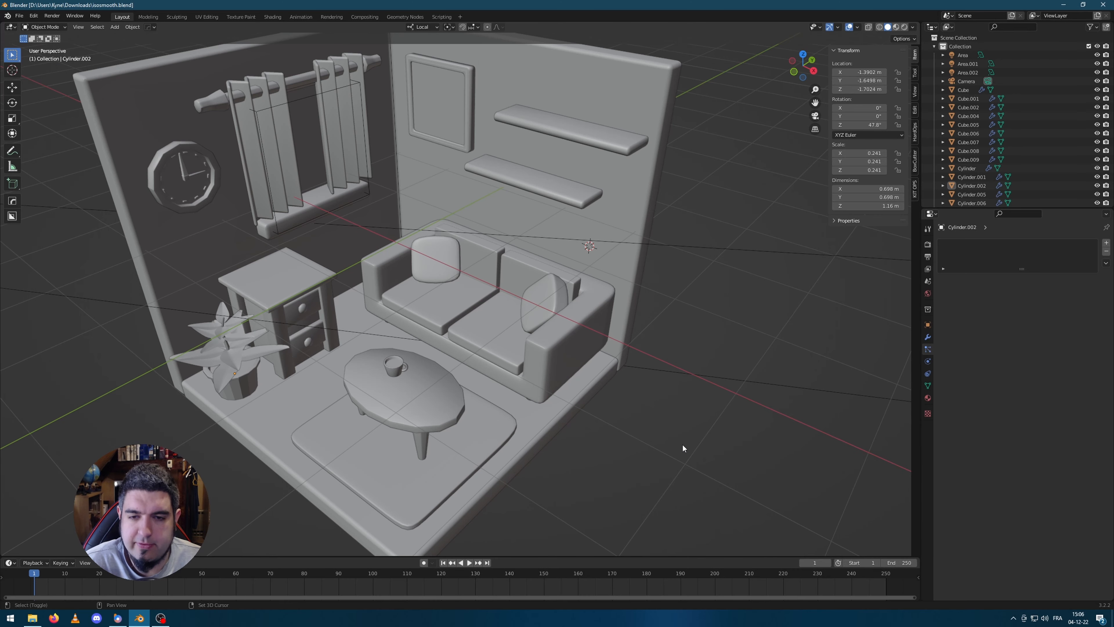
key("shift+a")
mouse_move(658, 432)
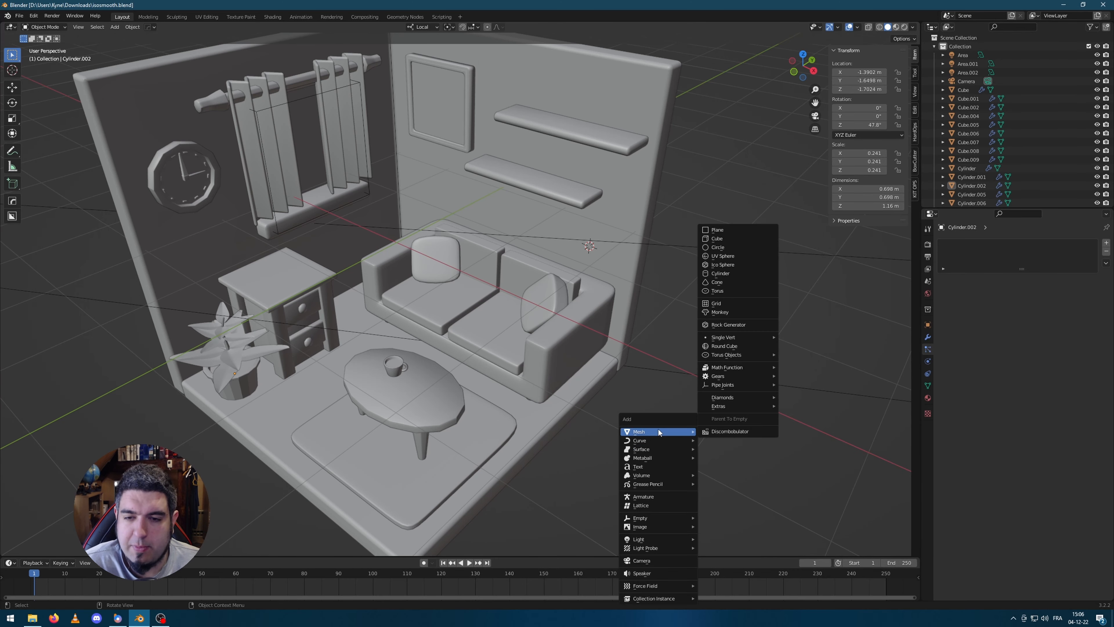
left_click(757, 237)
key("KP_Divide")
scroll(731, 366, "down", 4)
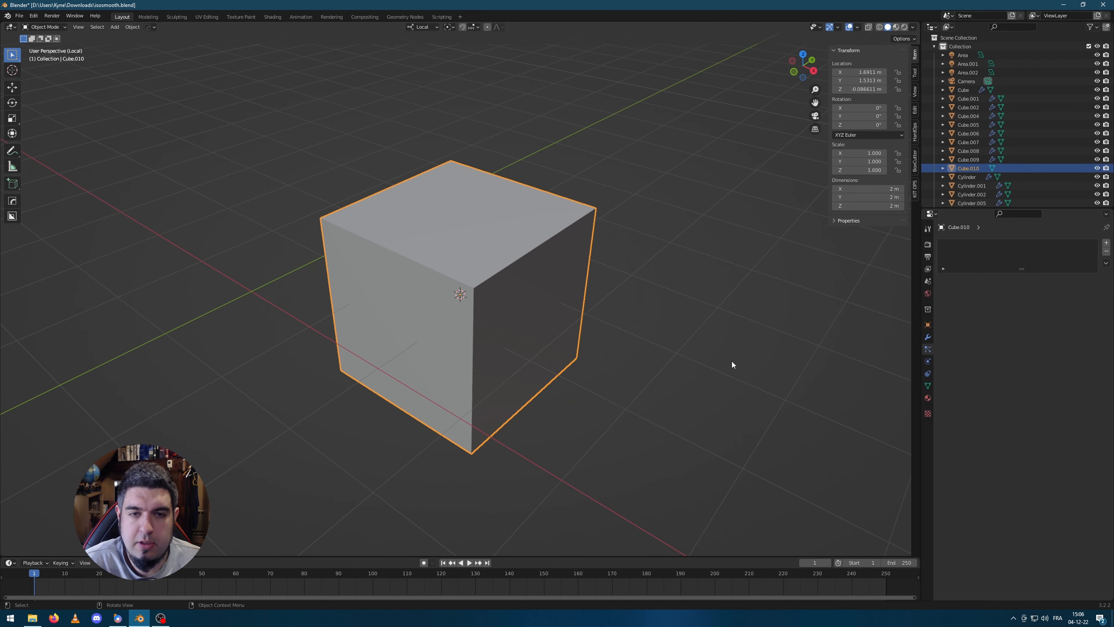
Scale the cube along its local X to about 0.24, making a thin slab
key("s")
key("x")
key("x")
left_click(526, 318)
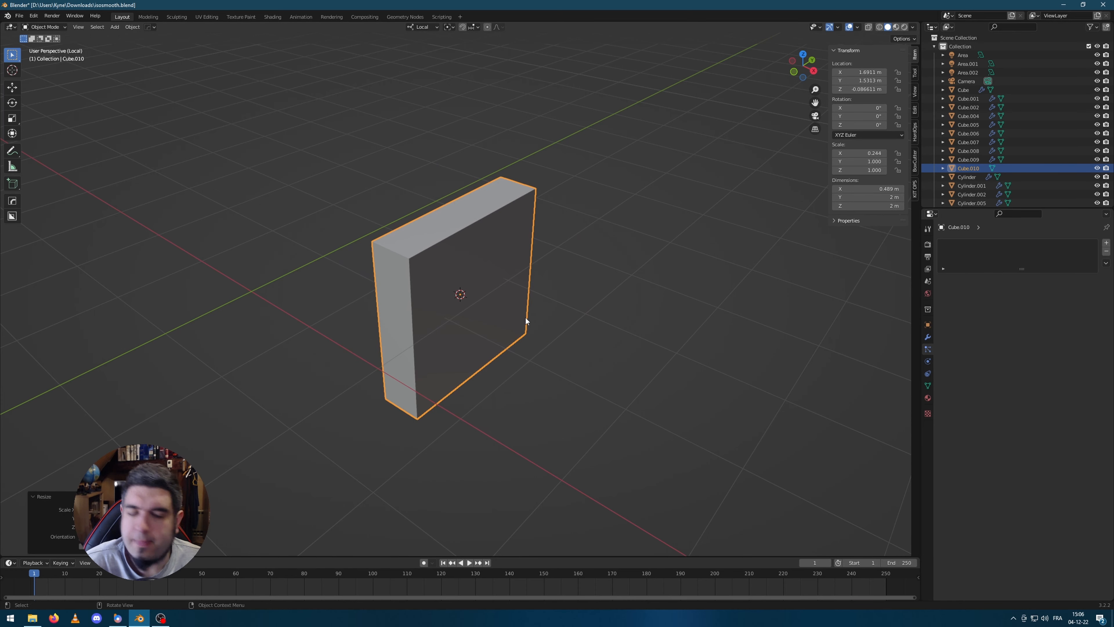
Add a centred lengthwise loop cut around the slab's narrow sides and bevel it into a wide band between two thin covers
middle_click_drag(527, 318, 501, 224)
key("Tab")
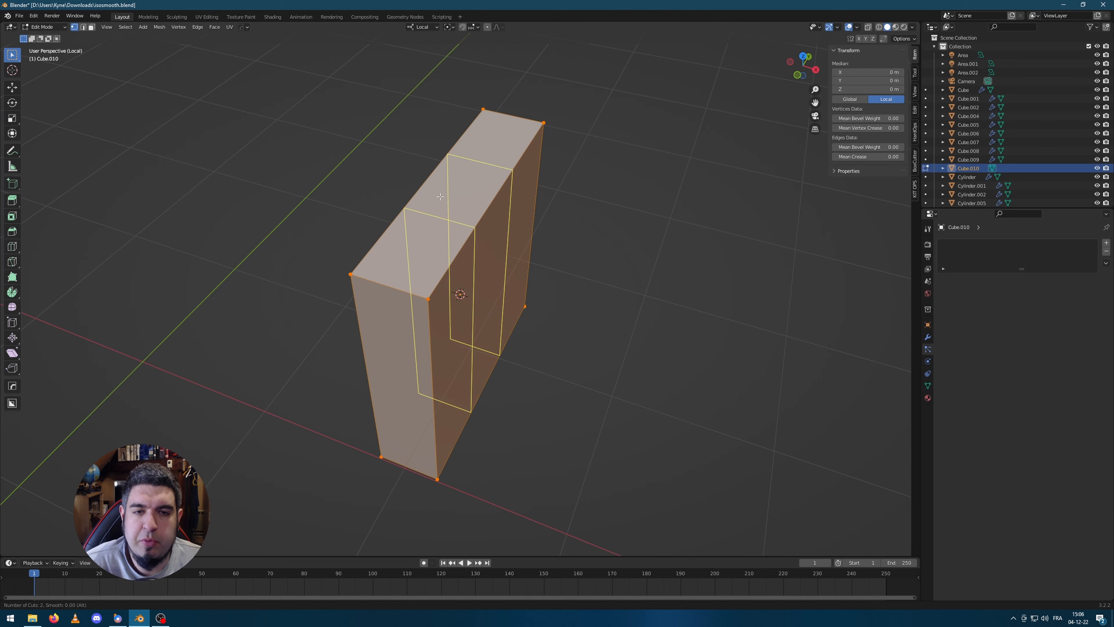
left_click(392, 297)
right_click(392, 297)
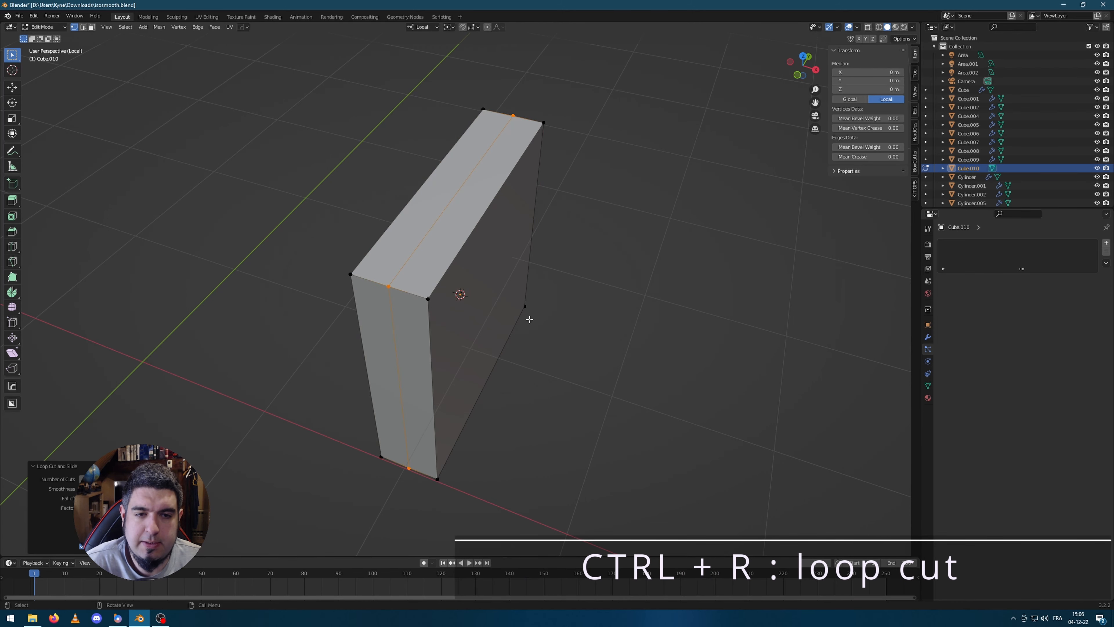
middle_click_drag(392, 297, 533, 293)
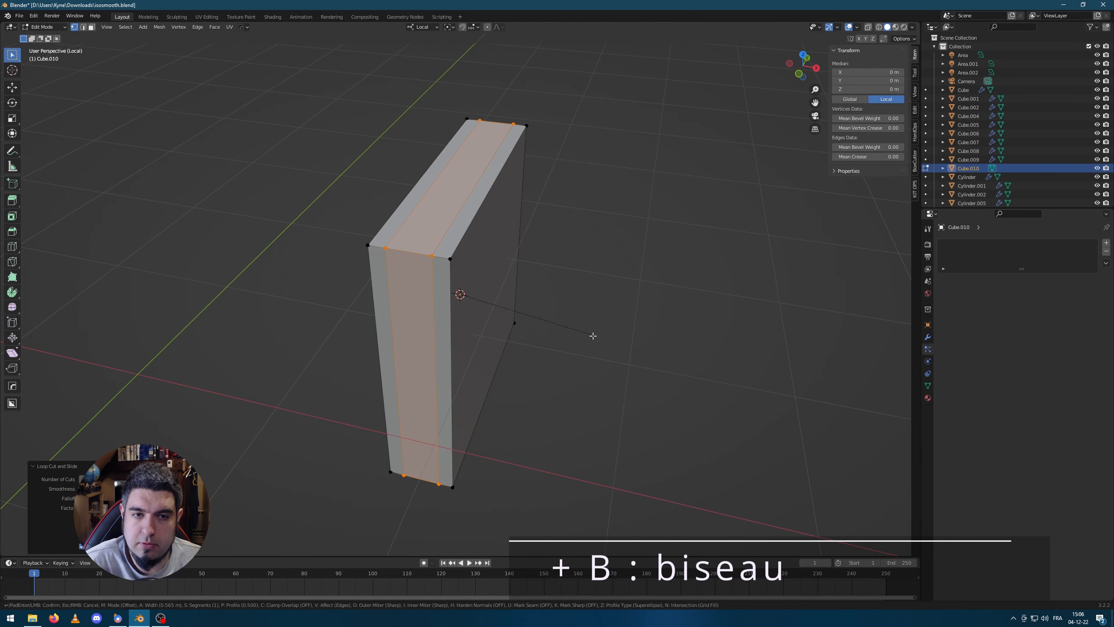
left_click(601, 344)
Deselect the spine-side face of the band and shrink the remaining band faces inward about 0.067 m to form the book's pages
middle_click_drag(701, 313, 555, 318)
key("3")
left_click(548, 258, "shift")
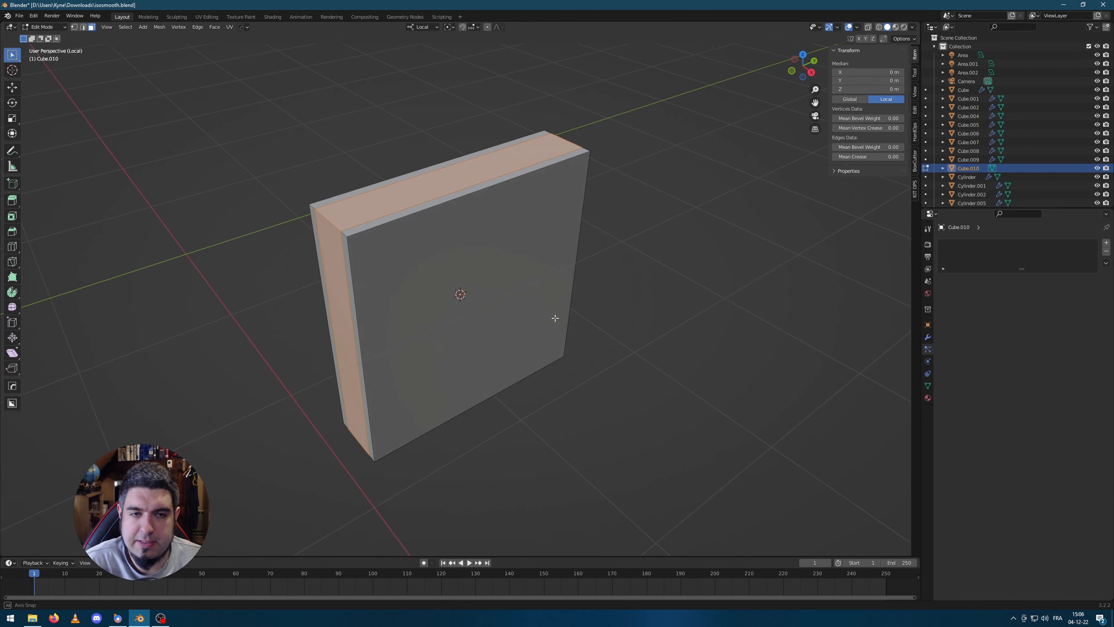
left_click(710, 336)
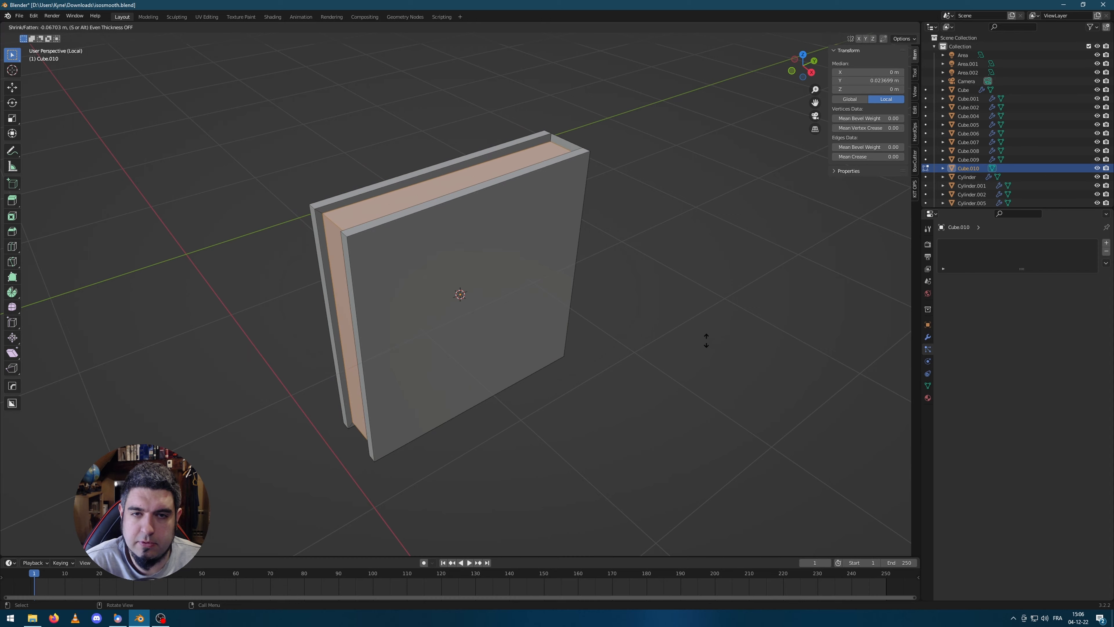
left_click(705, 339)
Select the three faces on the book's spine side and push them outward slightly, for a book depth of about 2.06 m
middle_click_drag(706, 339, 588, 276)
left_click(473, 219)
left_click(510, 215, "shift")
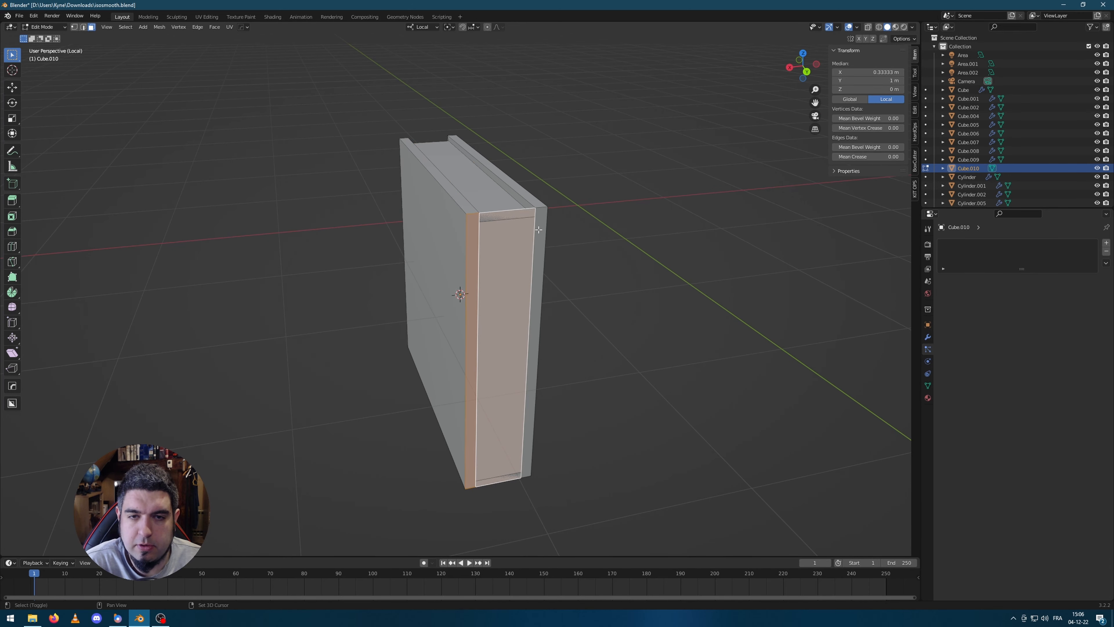
middle_click_drag(538, 230, 600, 309)
Scale the whole book along its local Z by about 1.31
key("Tab")
key("s")
key("z")
key("z")
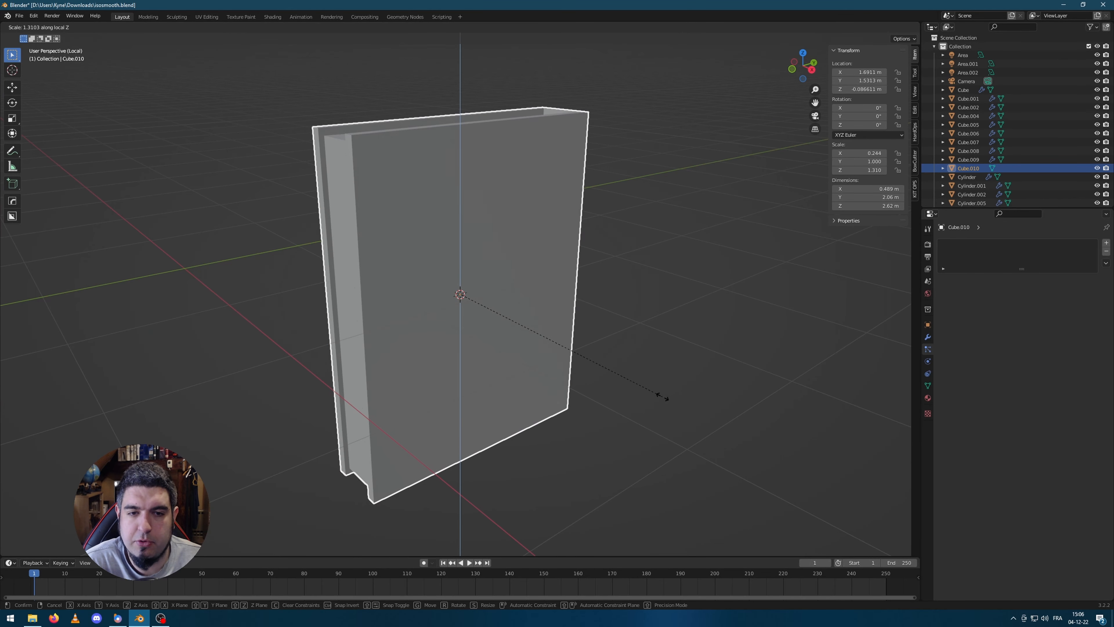
left_click(663, 397)
Using the top and front views, position the book against the back wall, standing upright on the left end of the upper shelf
scroll(636, 310, "down", 3)
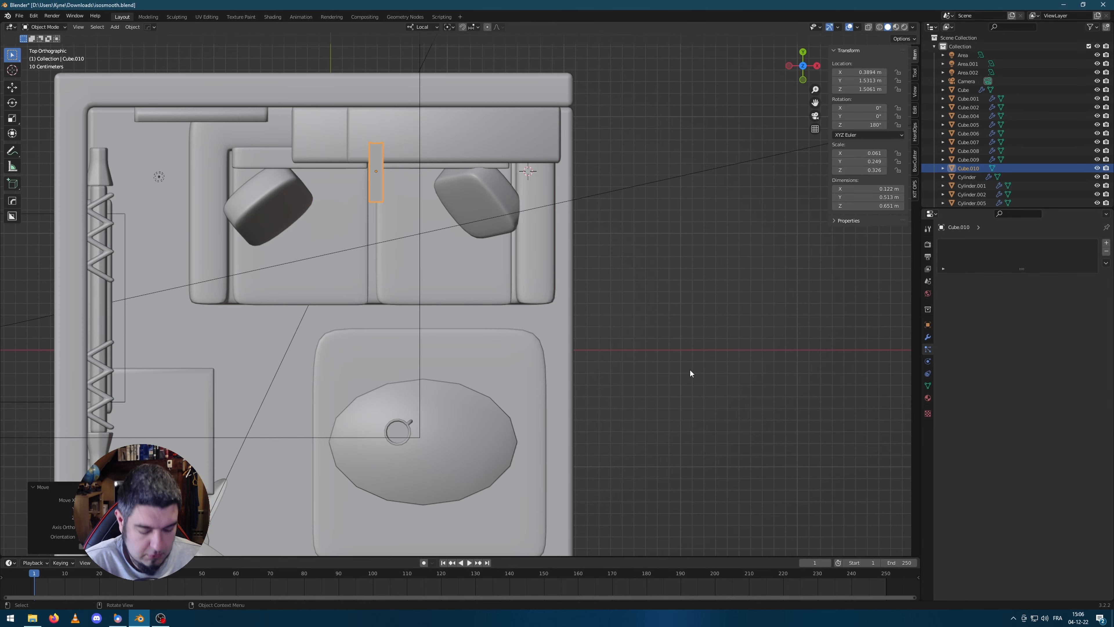
key("g")
left_click(639, 325)
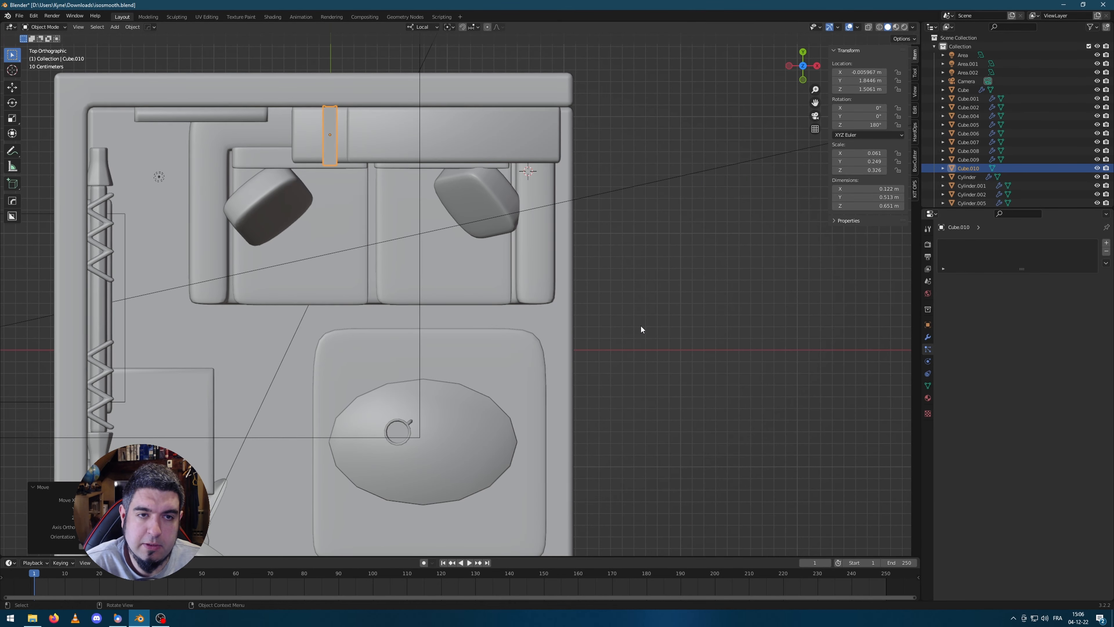
middle_click_drag(640, 325, 647, 267)
key("KP_1")
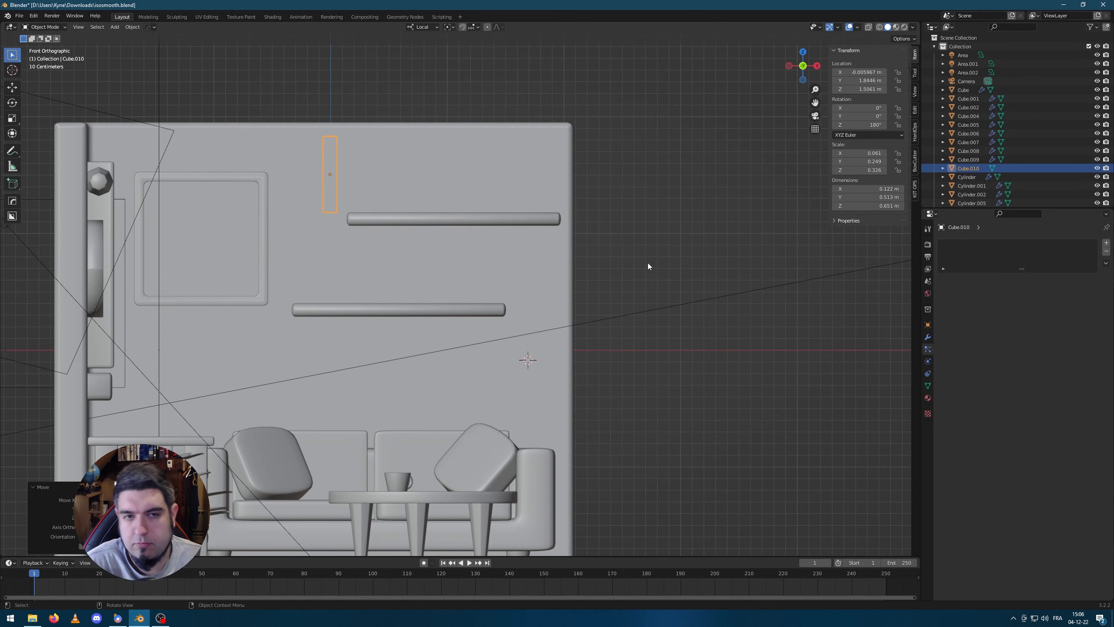
key("g")
left_click(646, 259)
Duplicate the book along its local X beside the original and rotate the copy about 10° around its local Z
middle_click_drag(535, 155, 418, 177)
key("shift+d")
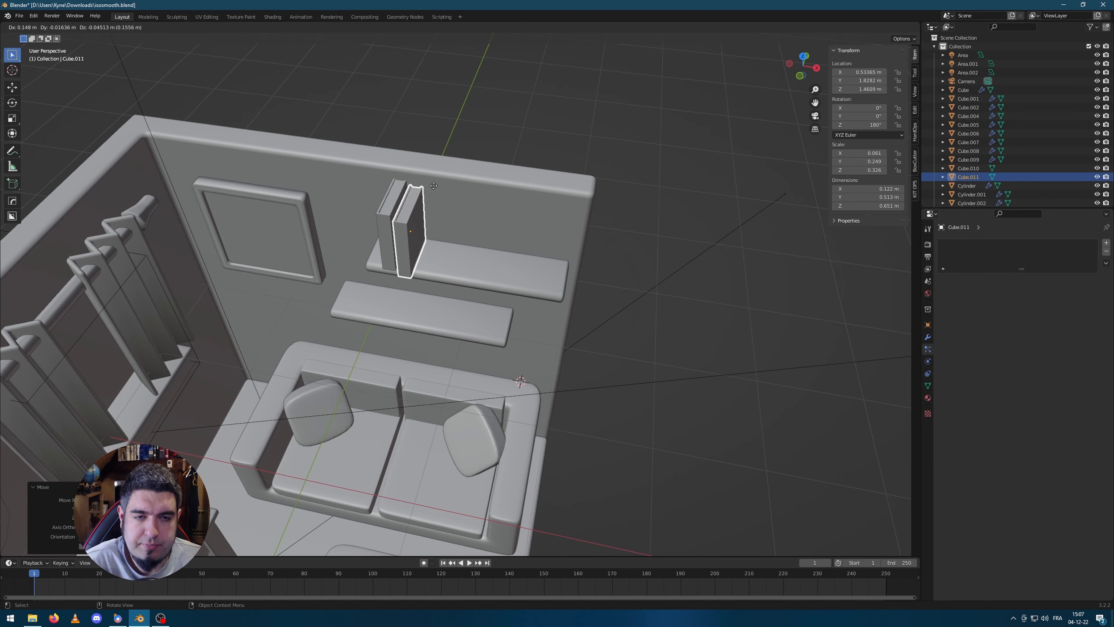
key("x")
key("x")
left_click(442, 184)
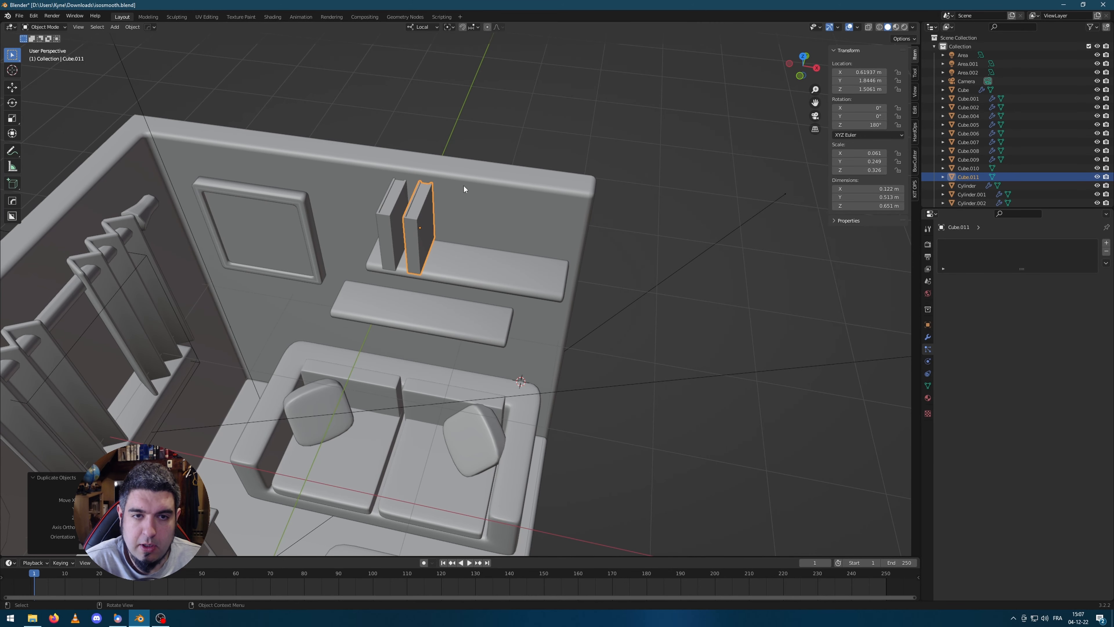
key("r")
key("z")
key("z")
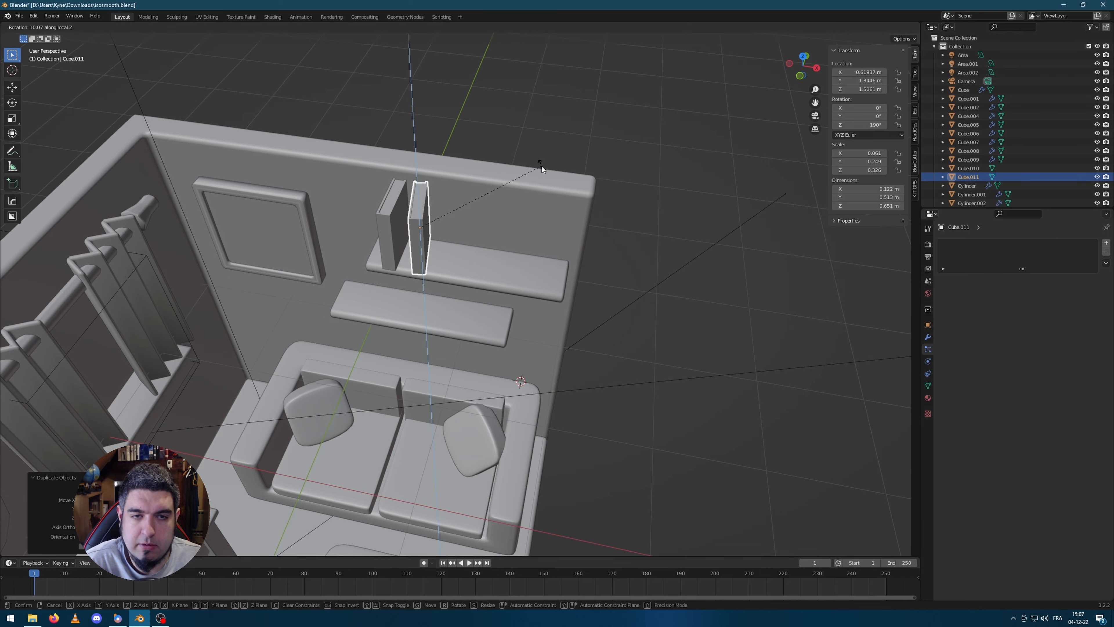
left_click(541, 167)
Duplicate the second book along its local X and rotate the new copy around local Z until it is parallel to the first book
key("shift+d")
key("x")
key("x")
left_click(562, 219)
key("r")
key("z")
key("z")
left_click(696, 175)
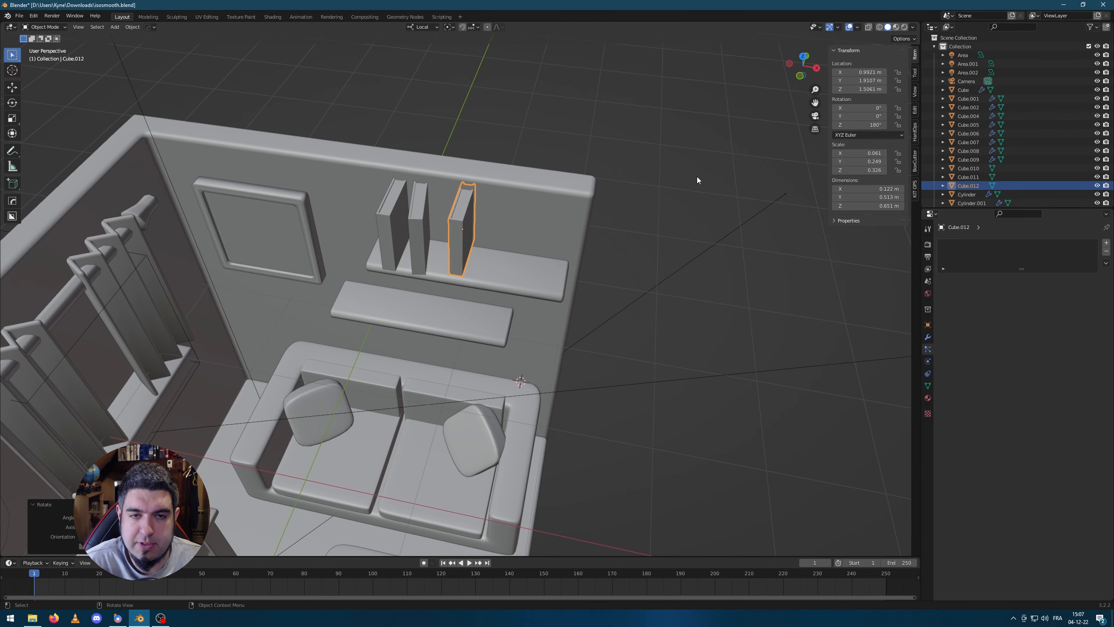
Duplicate the third upright book in place
middle_click_drag(616, 197, 584, 161)
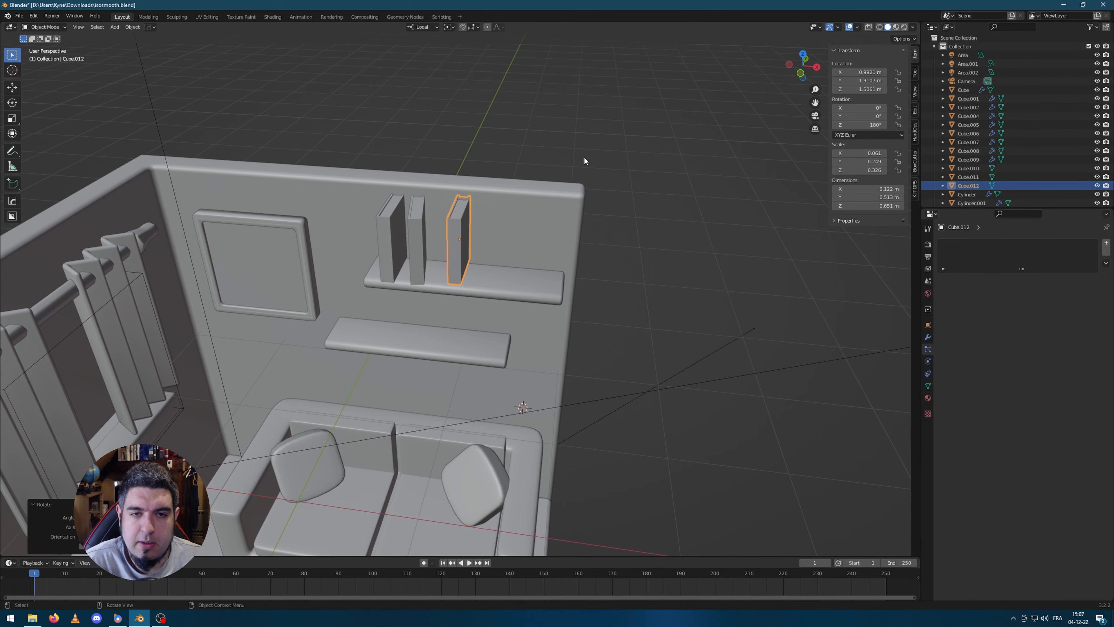
key("shift+d")
right_click(621, 162)
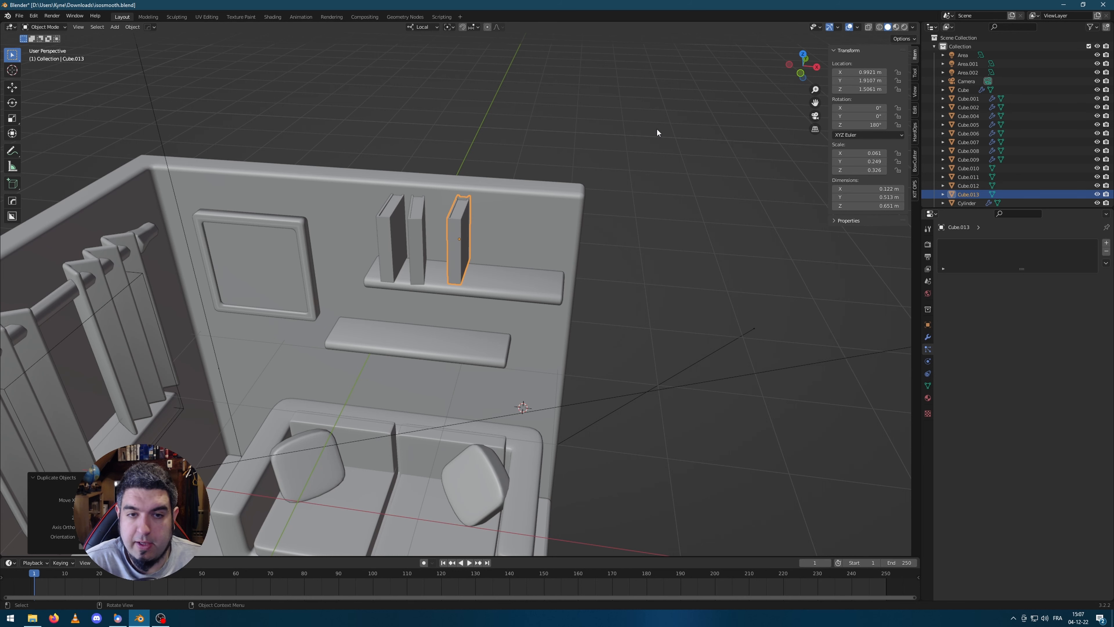
right_click(688, 147)
type("ry")
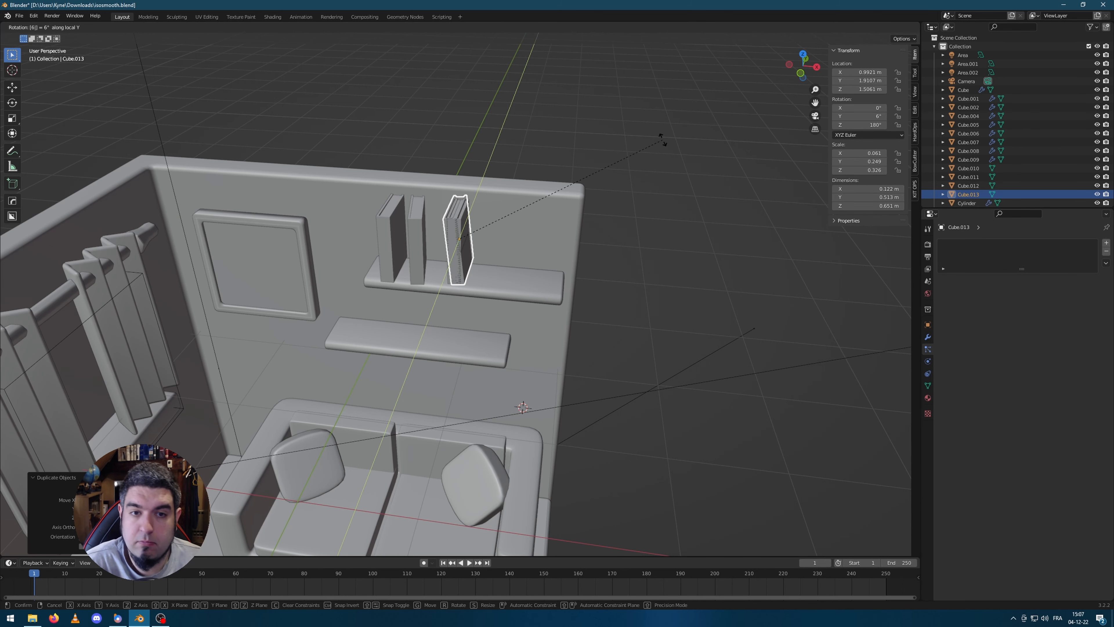
type("690")
key("Return")
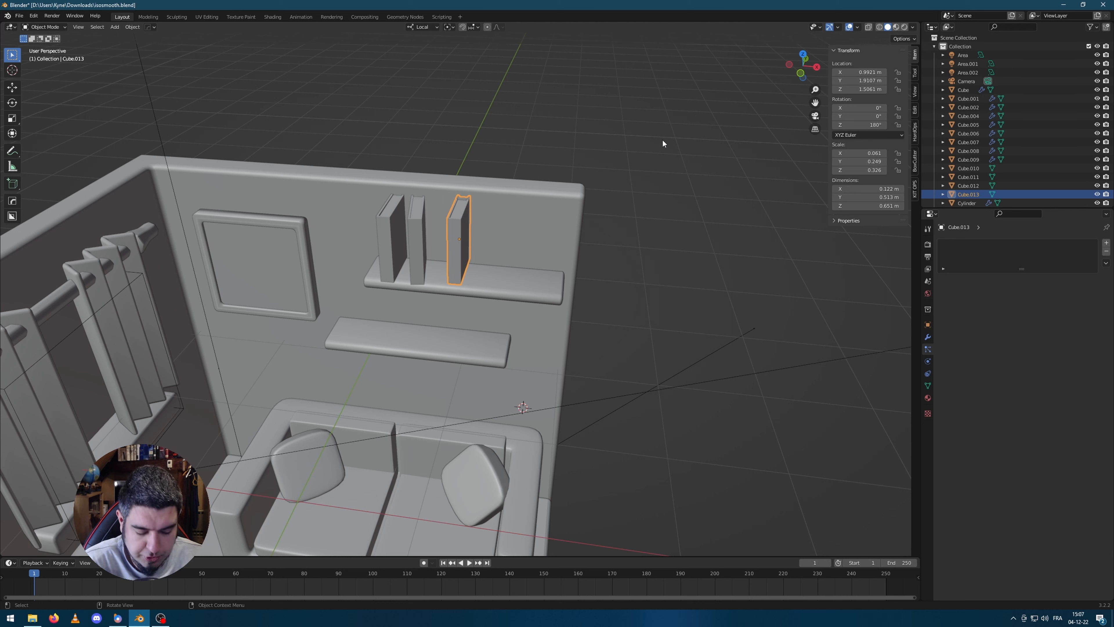
type("ry980")
key("Escape")
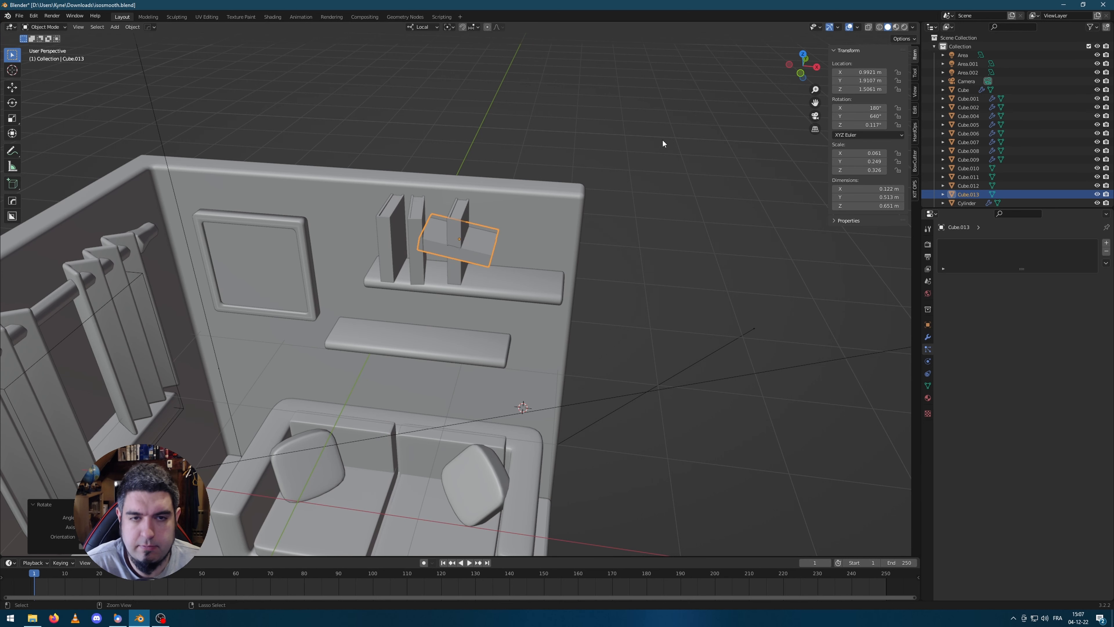
key("ctrl+z")
Rotate the duplicated book 90° around its local Y and lay it flat on the right end of the upper shelf
type("ry90")
key("Return")
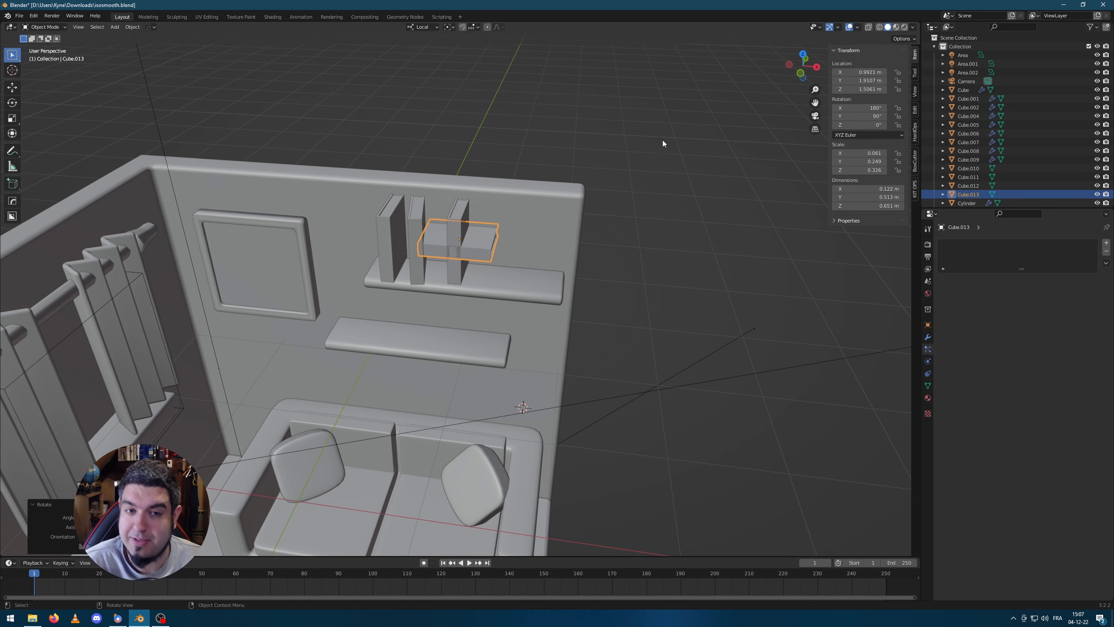
middle_click_drag(574, 142, 580, 110)
key("g")
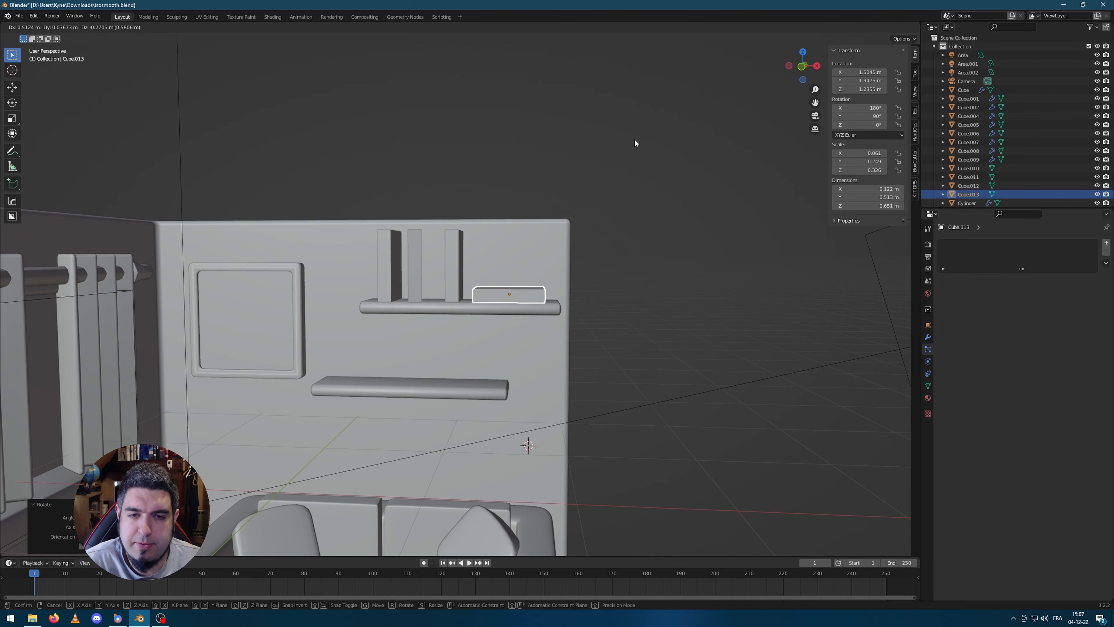
left_click(634, 143)
middle_click_drag(635, 145, 656, 204)
key("g")
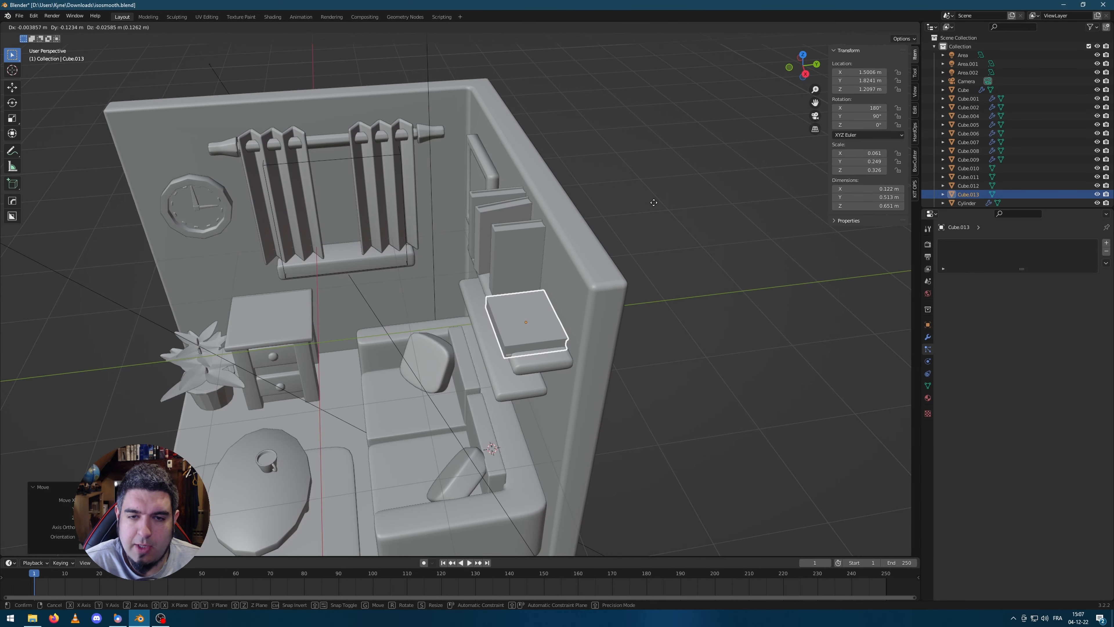
left_click(656, 202)
Duplicate the flat book in place and set the transform orientation to Global
middle_click_drag(597, 306, 642, 279)
key("shift+d")
key("z")
right_click(652, 298)
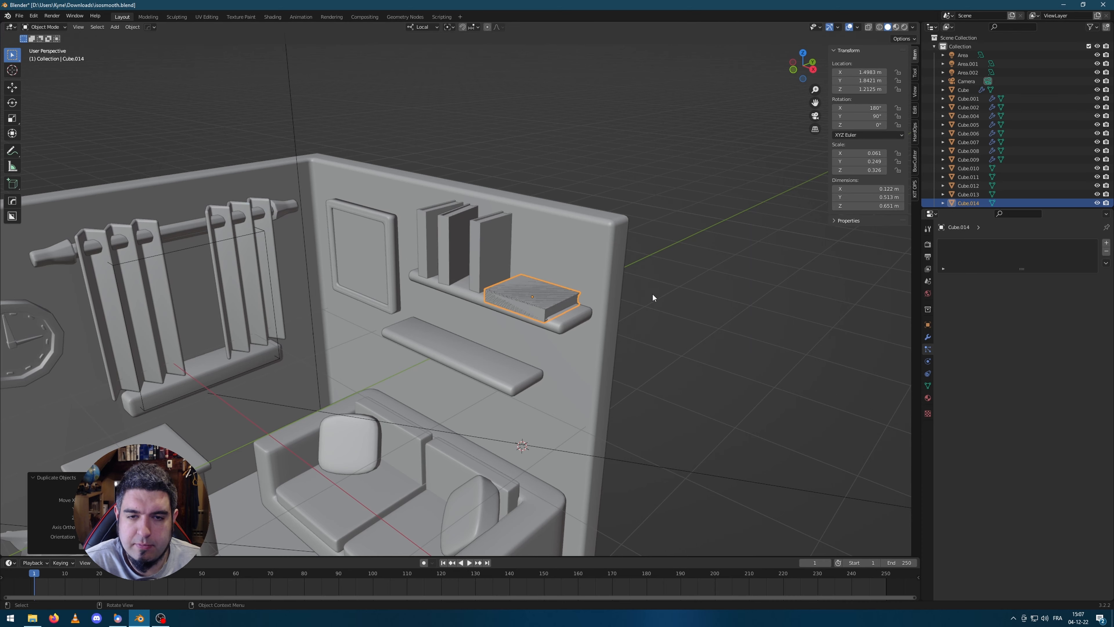
left_click(432, 28)
left_click(429, 51)
middle_click_drag(644, 272, 669, 244)
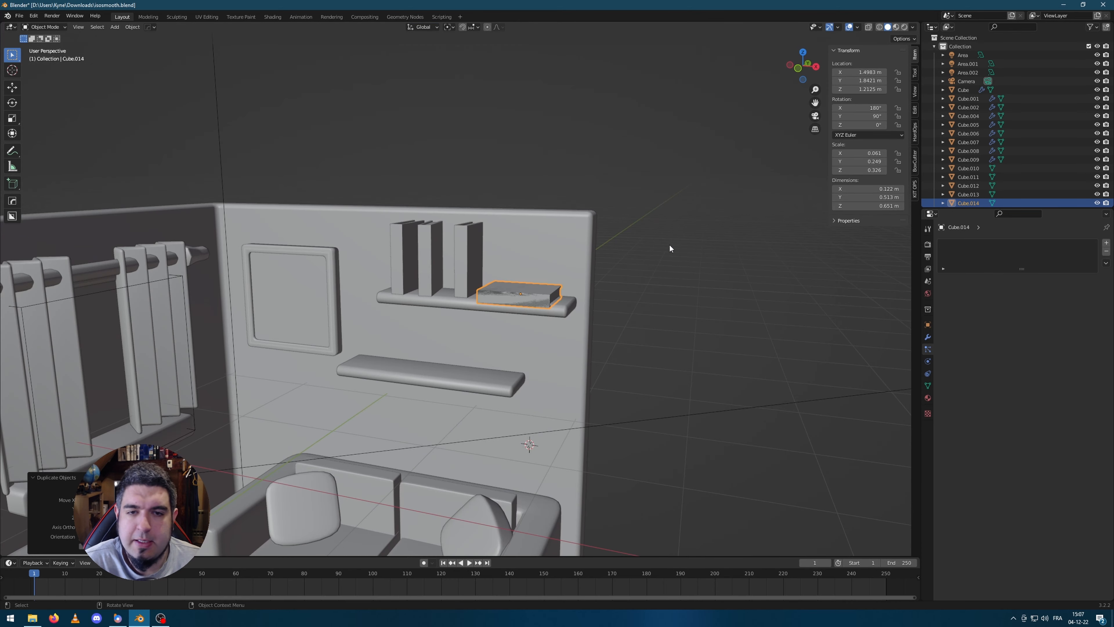
Raise the copied flat book along Z onto the one below it and scale it down to about 80%
key("g")
key("z")
left_click(676, 236)
key("s")
left_click(614, 272)
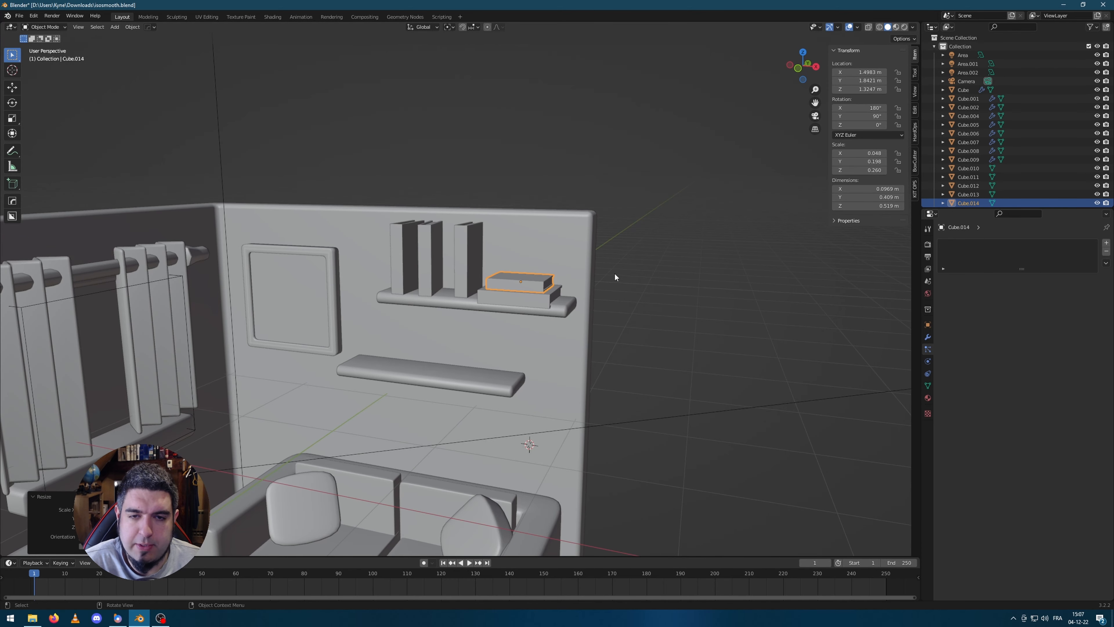
Thicken the third upright book by scaling it along the global X axis
middle_click_drag(615, 274, 638, 270)
left_click(455, 251)
key("s")
key("x")
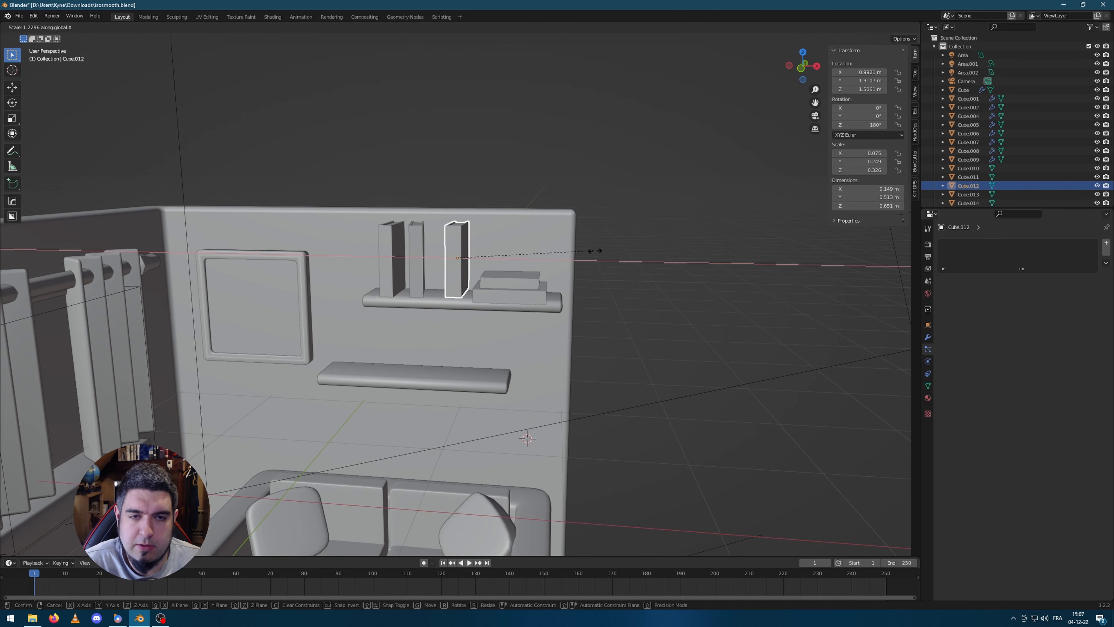
left_click(640, 249)
Scale the second upright book along Z by about 1.2 and raise it so its base rests on the shelf
left_click(421, 250)
key("s")
key("z")
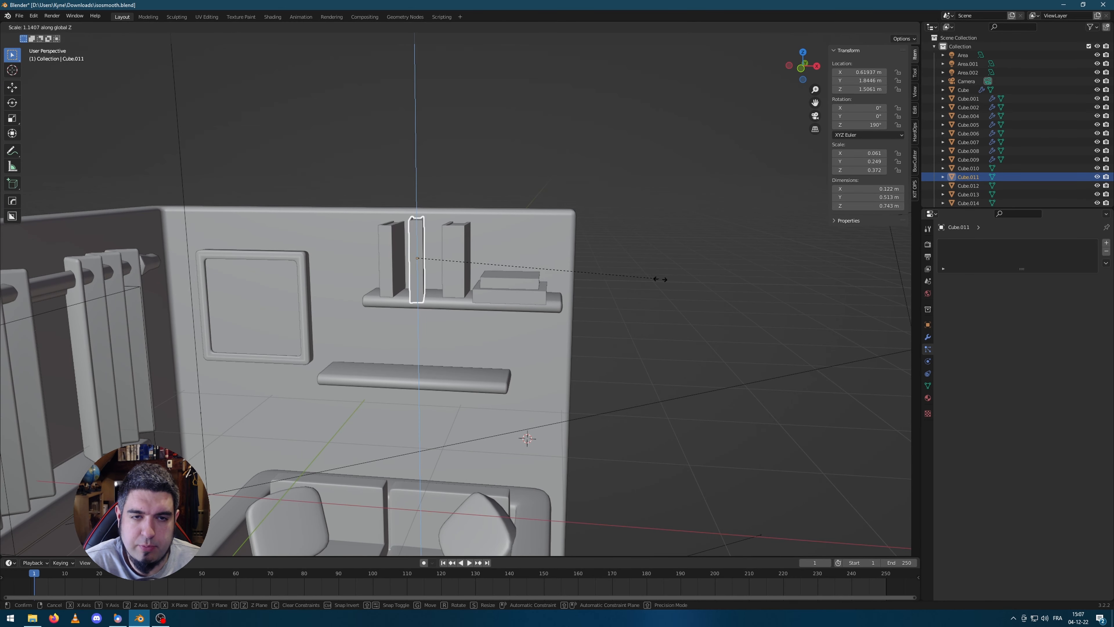
left_click(670, 285)
key("g")
left_click(668, 278)
Rotate the tall second book about -15° around global Y so it leans toward the first book
scroll(625, 297, "up", 3)
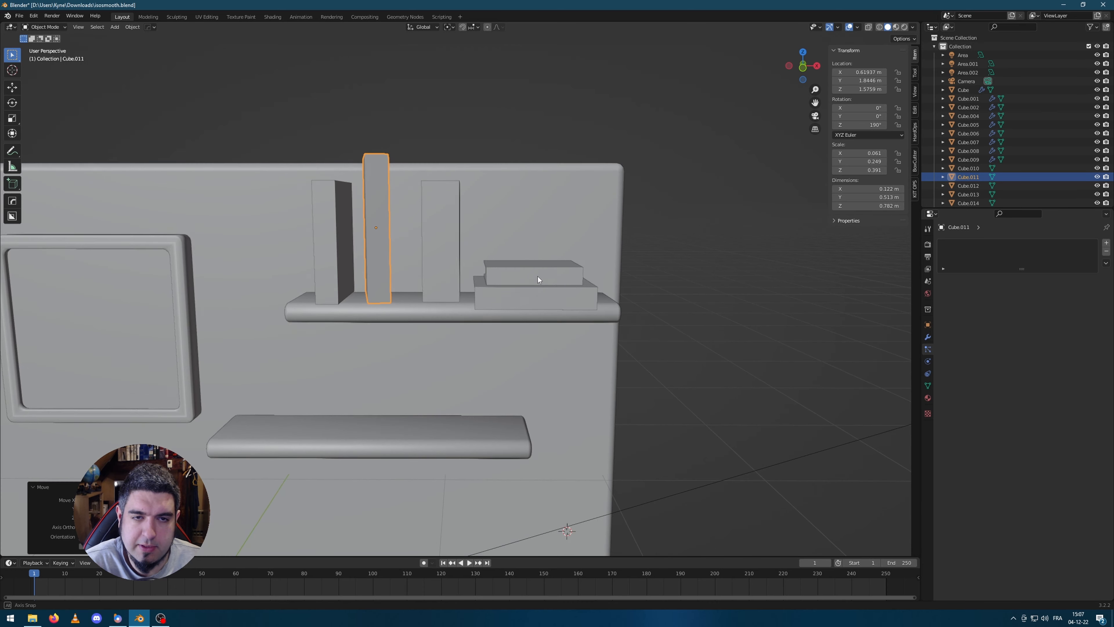
key("r")
key("x")
key("r")
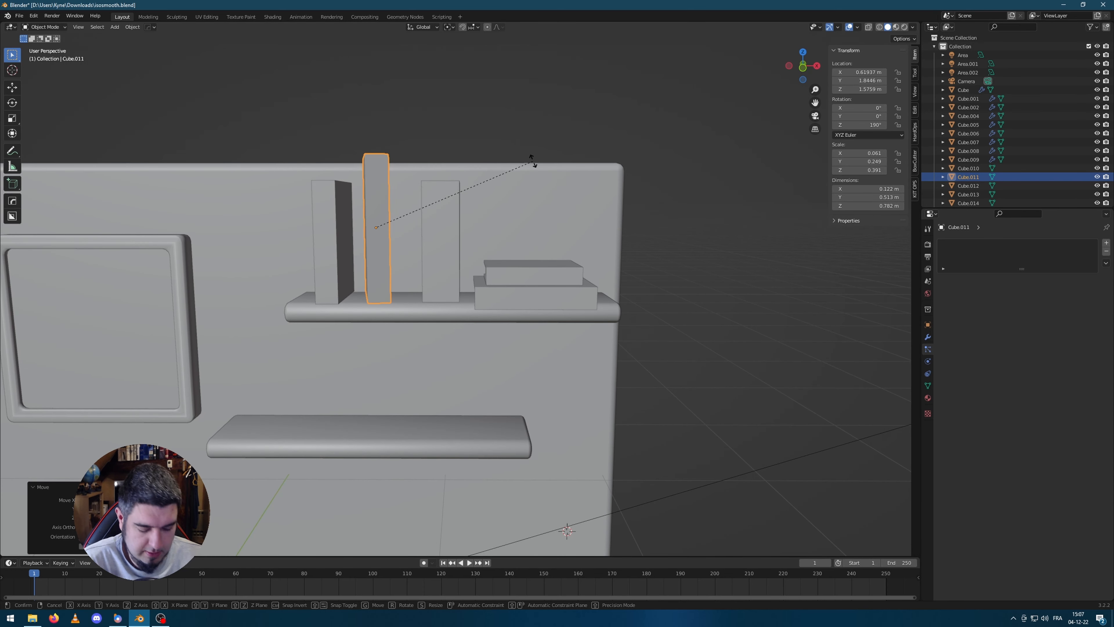
key("y")
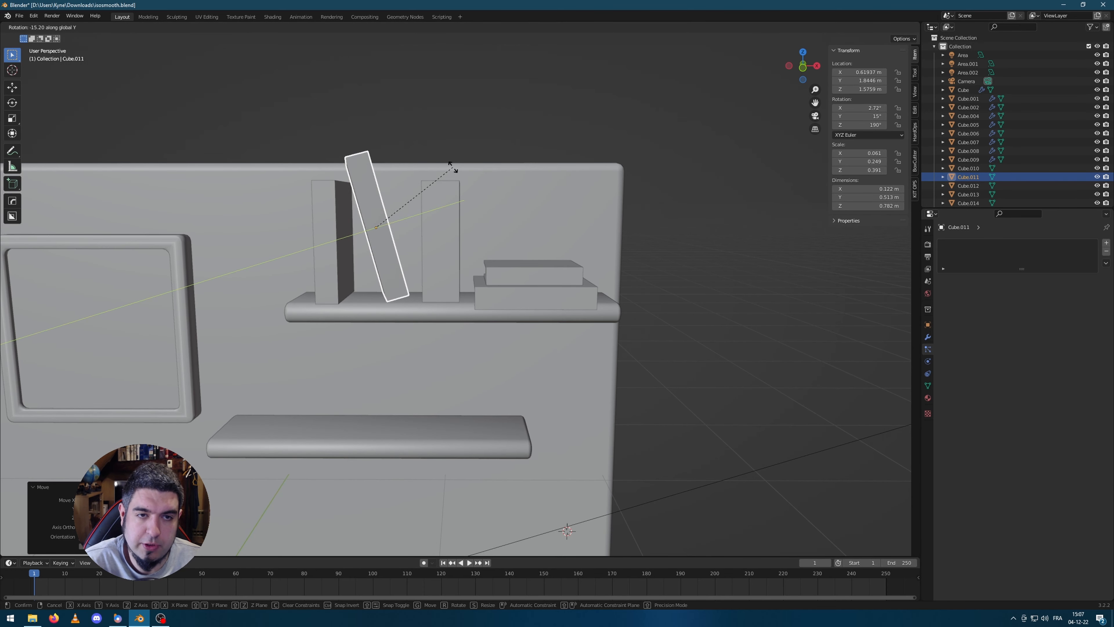
left_click(453, 166)
Duplicate all five books on the upper shelf and lower the copies about 0.79 m along Z to the lower shelf
scroll(443, 142, "down", 2)
middle_click_drag(443, 143, 464, 301)
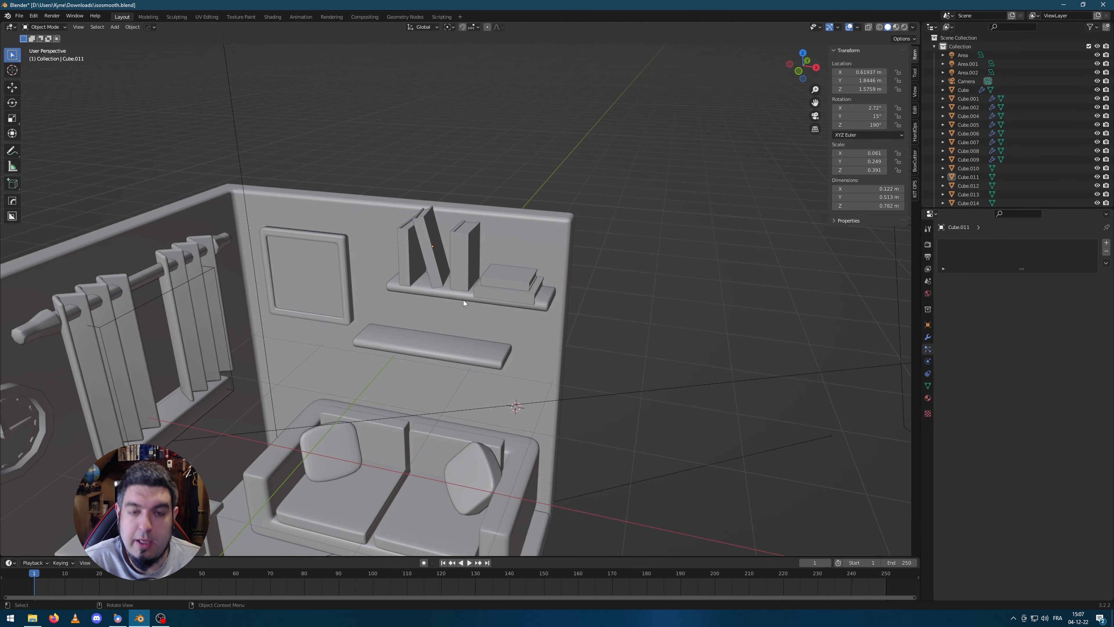
left_click(404, 254)
left_click(427, 236, "shift")
left_click(459, 250, "shift")
left_click(510, 277, "shift")
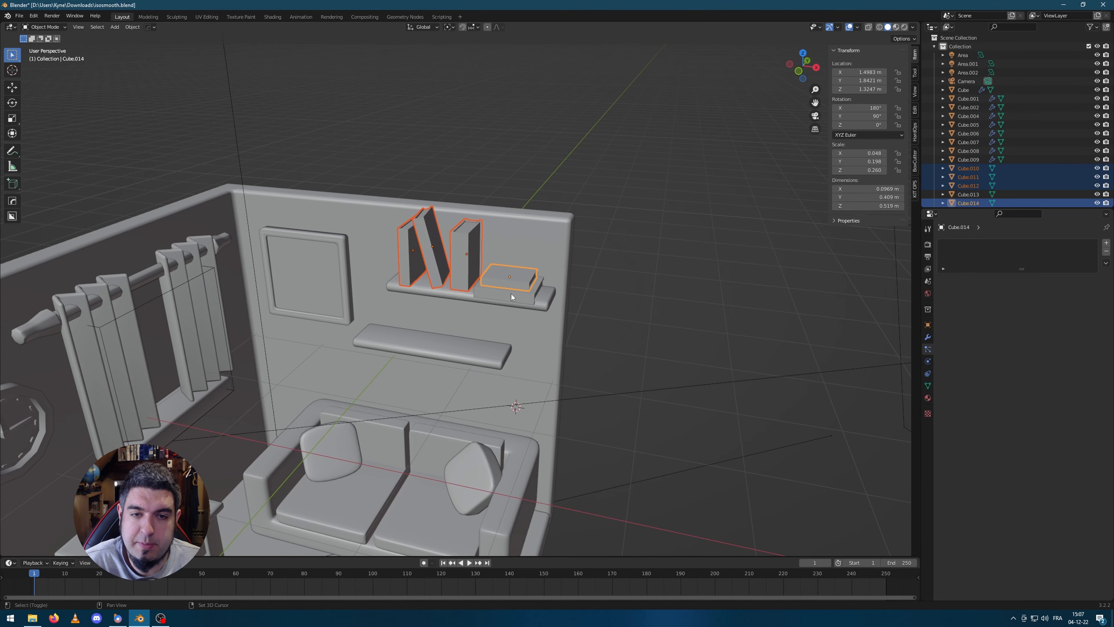
left_click(513, 295, "shift")
scroll(607, 307, "up", 3)
middle_click_drag(607, 310, 621, 289)
key("shift+d")
key("z")
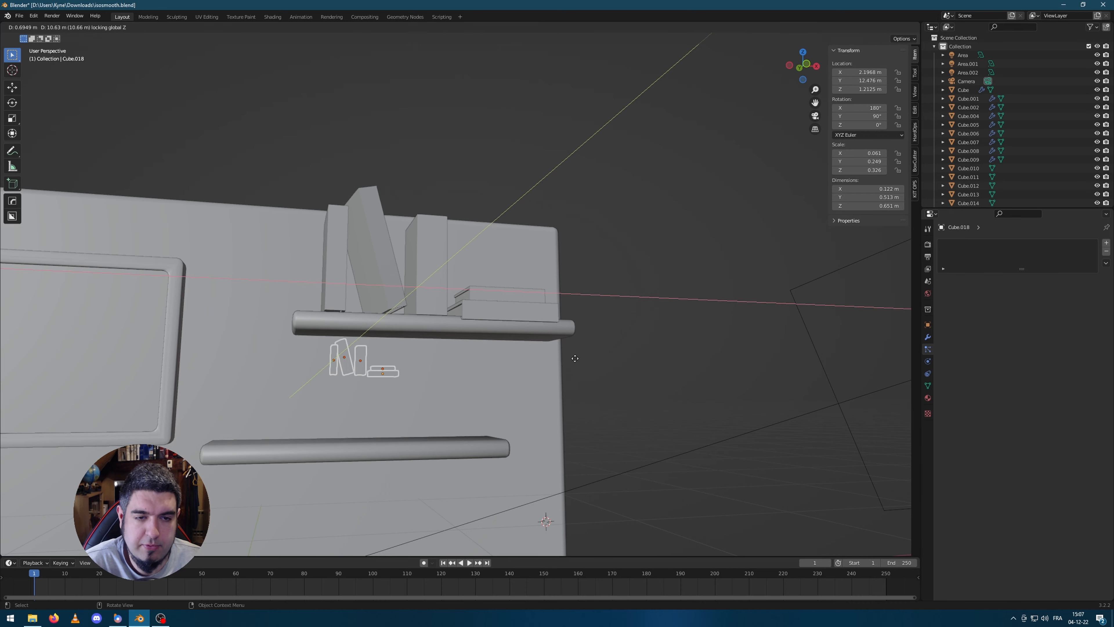
left_click(491, 413)
Shift the five copied books about -0.56 m along X so they sit over the lower shelf
key("g")
key("x")
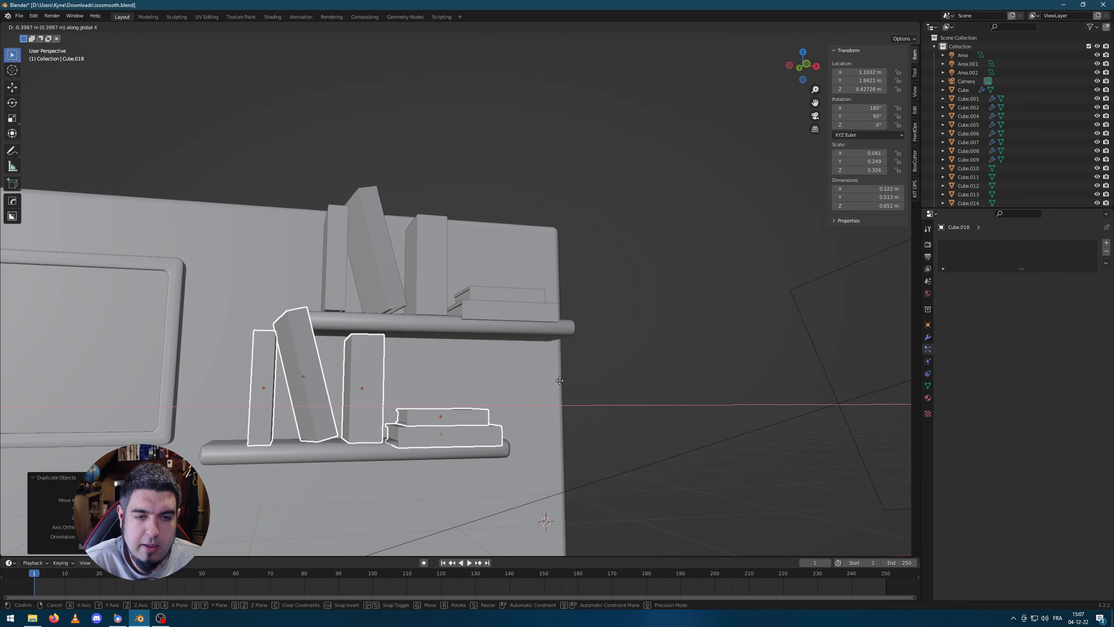
left_click(534, 386)
Move the three upright books on the lower shelf about 0.93 m along X toward the shelf's far end
scroll(459, 400, "up", 2)
scroll(547, 365, "down", 4)
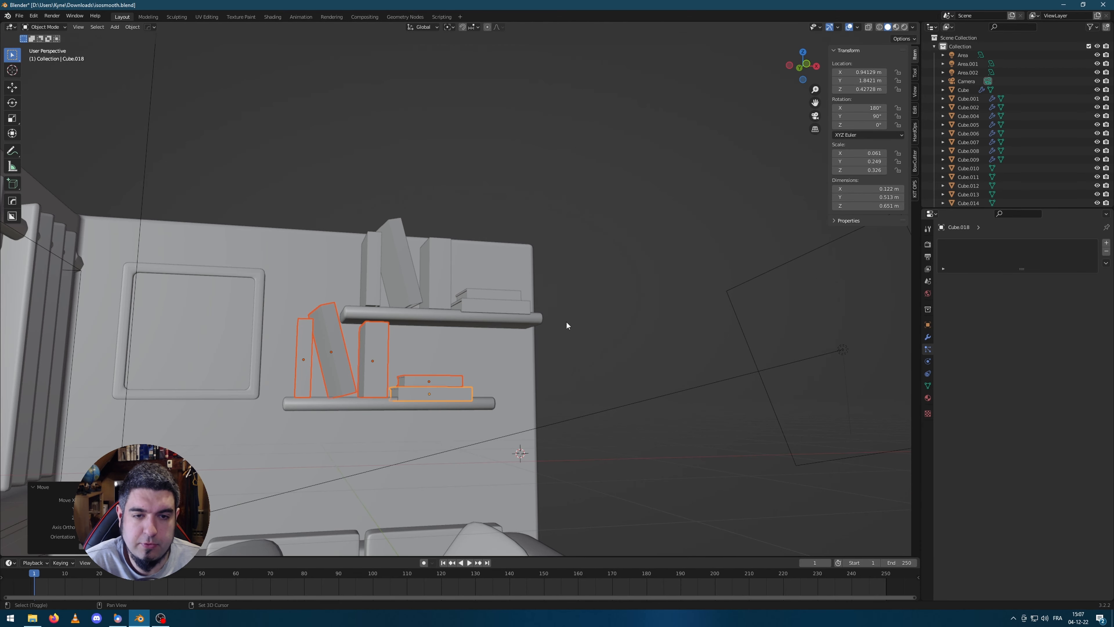
middle_click_drag(565, 320, 537, 351)
middle_click_drag(386, 362, 448, 346, "shift")
scroll(448, 346, "up", 3)
left_click(420, 358)
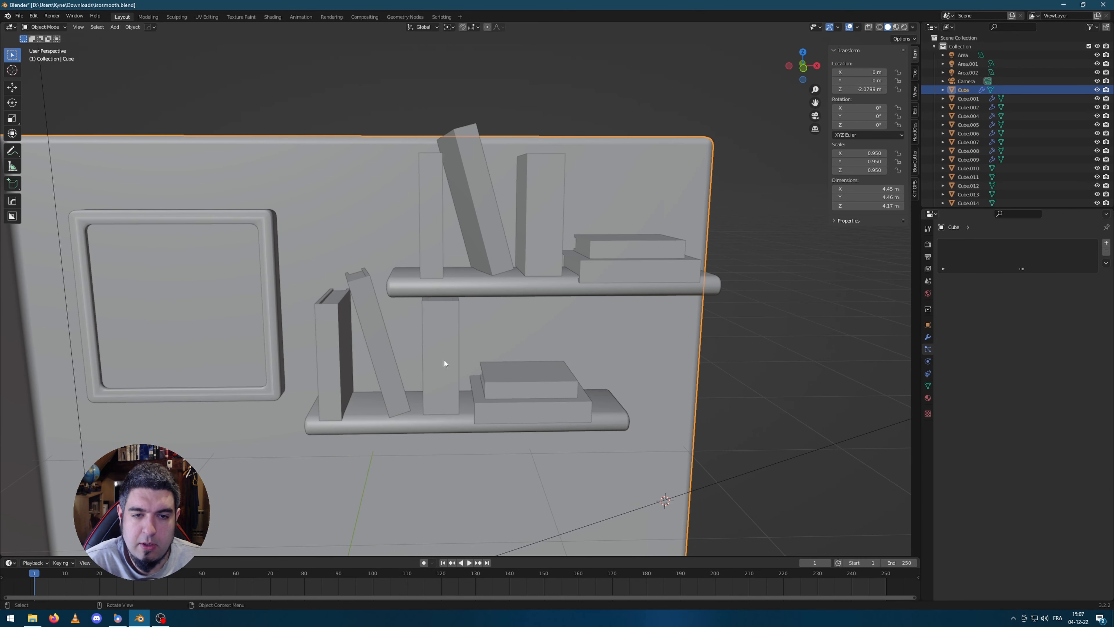
left_click(444, 360)
left_click(386, 369, "shift")
left_click(349, 371, "shift")
key("g")
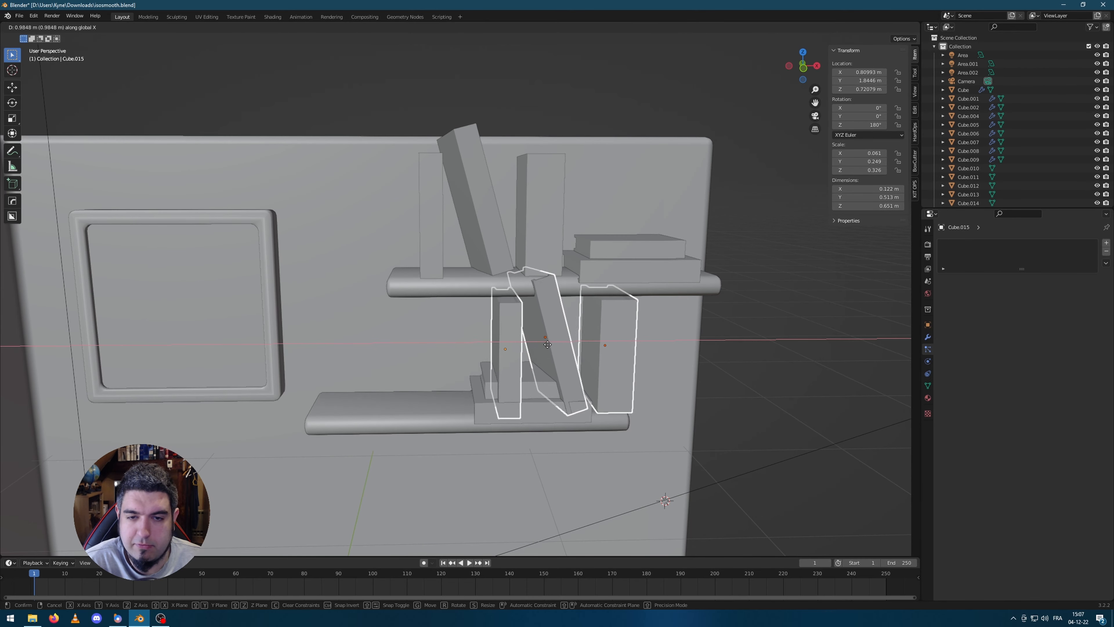
left_click(532, 370)
Move the two stacked flat books about -0.74 m along X to the lower shelf's free end near the picture frame
left_click(520, 391)
left_click(522, 410, "shift")
key("g")
key("x")
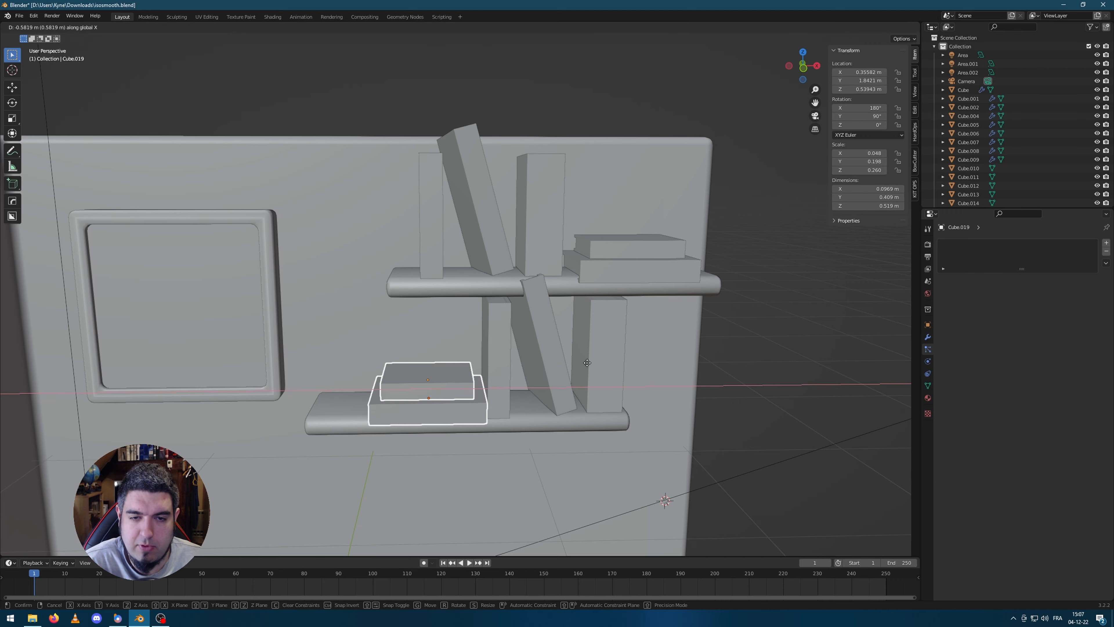
left_click(576, 362)
Delete the leaning book from the lower shelf
left_click(555, 348)
mouse_move(745, 360)
middle_mouse_down()
mouse_move(724, 349)
mouse_move(737, 353)
middle_mouse_up()
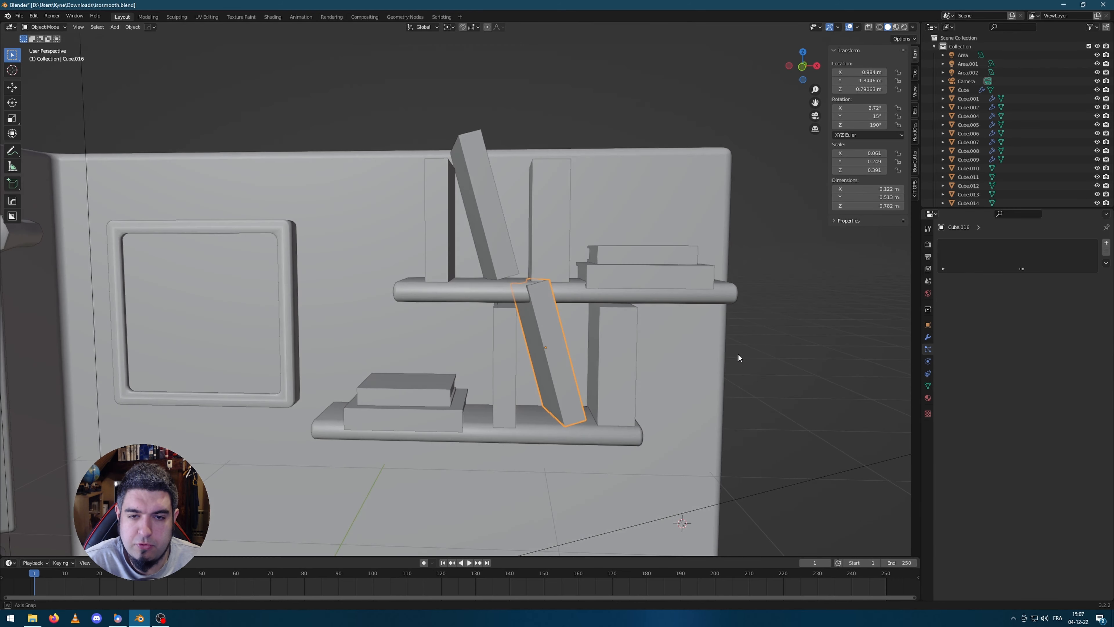
key("x")
left_click(725, 337)
Duplicate the narrower upright book on the lower shelf beside itself and thin the copy along X to about 0.065 m
left_click(512, 340)
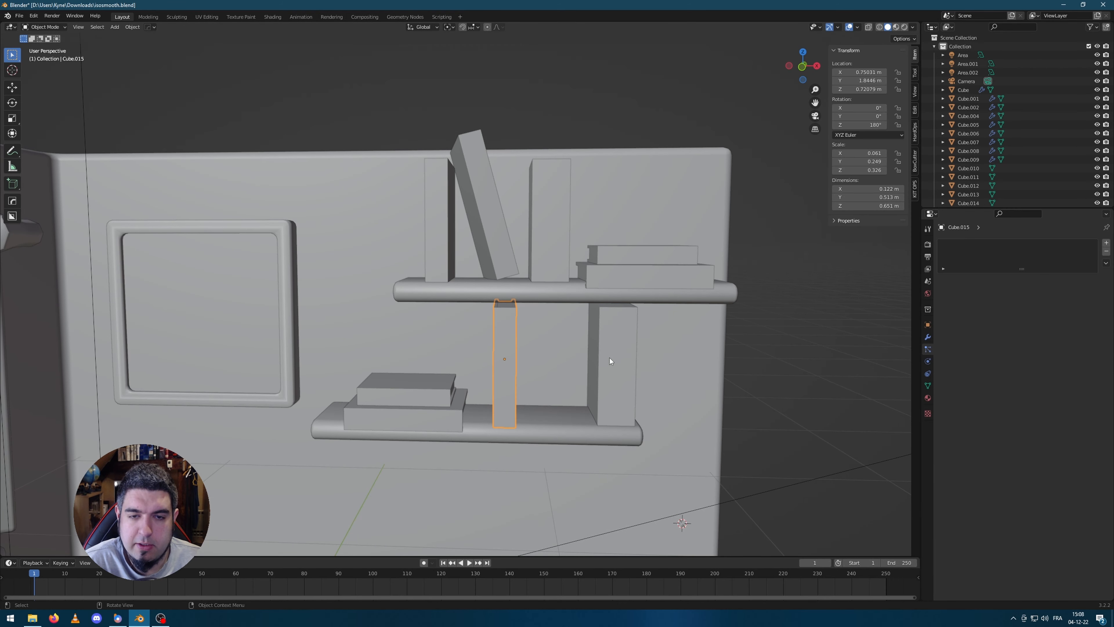
key("shift+d")
left_click(592, 354)
scroll(619, 353, "up", 2)
key("s")
key("x")
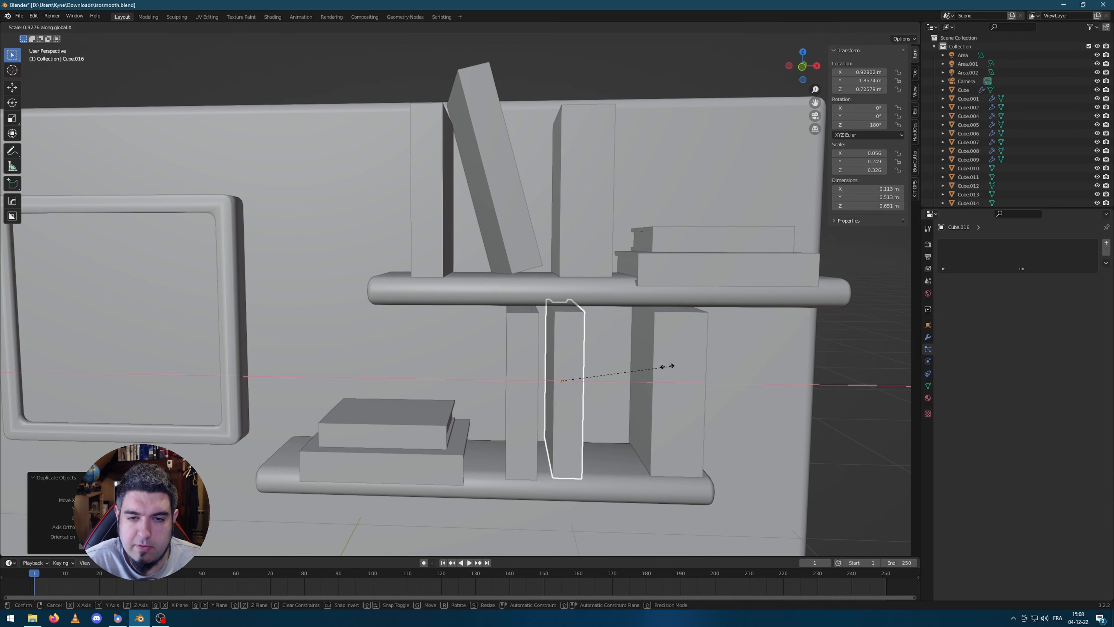
left_click(623, 366)
Duplicate the thin upright book twice along X to form a row of three thin books on the lower shelf
middle_click_drag(623, 367, 638, 343)
key("shift+d")
key("x")
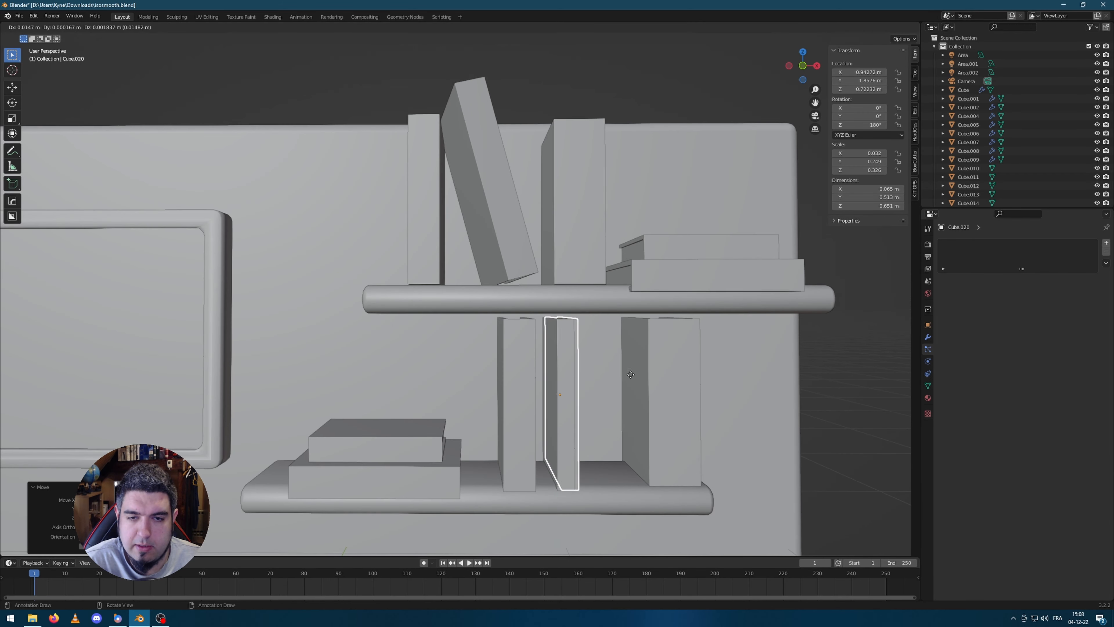
left_click(649, 372)
key("shift+d")
key("x")
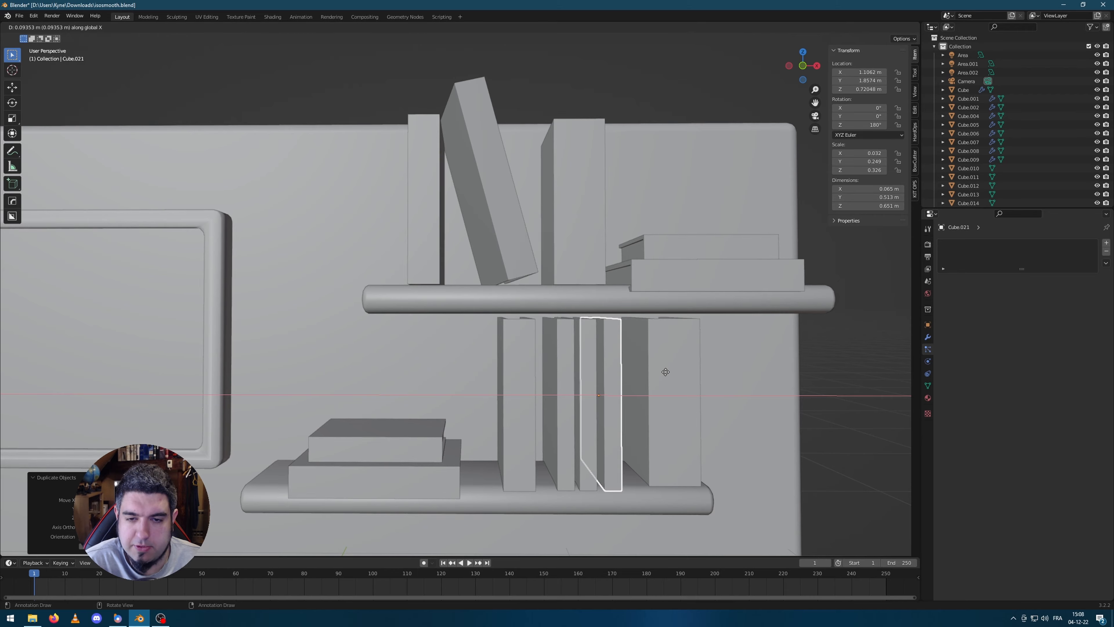
left_click(677, 380)
left_click(679, 376)
scroll(704, 371, "down", 2)
middle_click_drag(795, 344, 746, 348)
scroll(746, 348, "down", 7)
middle_click_drag(575, 389, 641, 372)
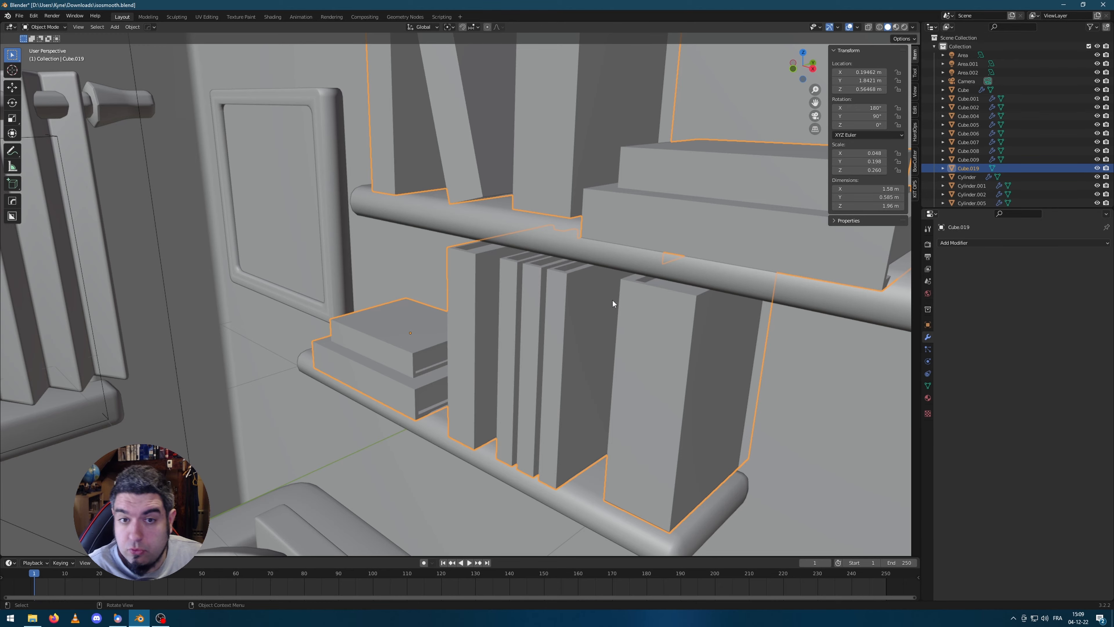
scroll(612, 300, "down", 6)
scroll(535, 237, "up", 4)
key("g")
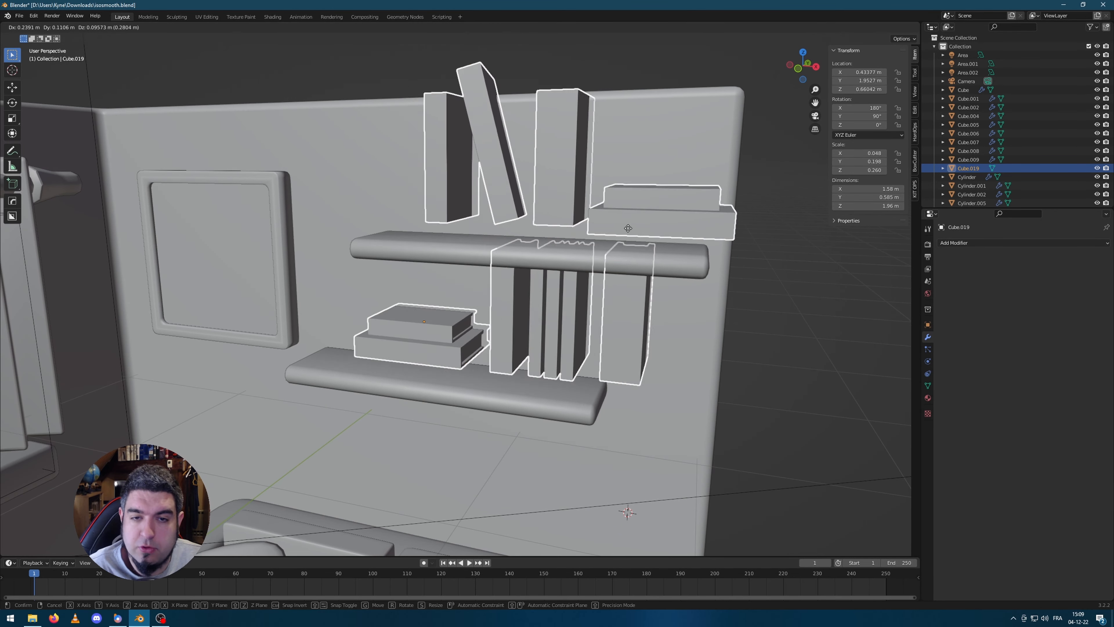
key("Escape")
Add a Bevel modifier to the joined books object and set it to 4 segments
left_click(975, 243)
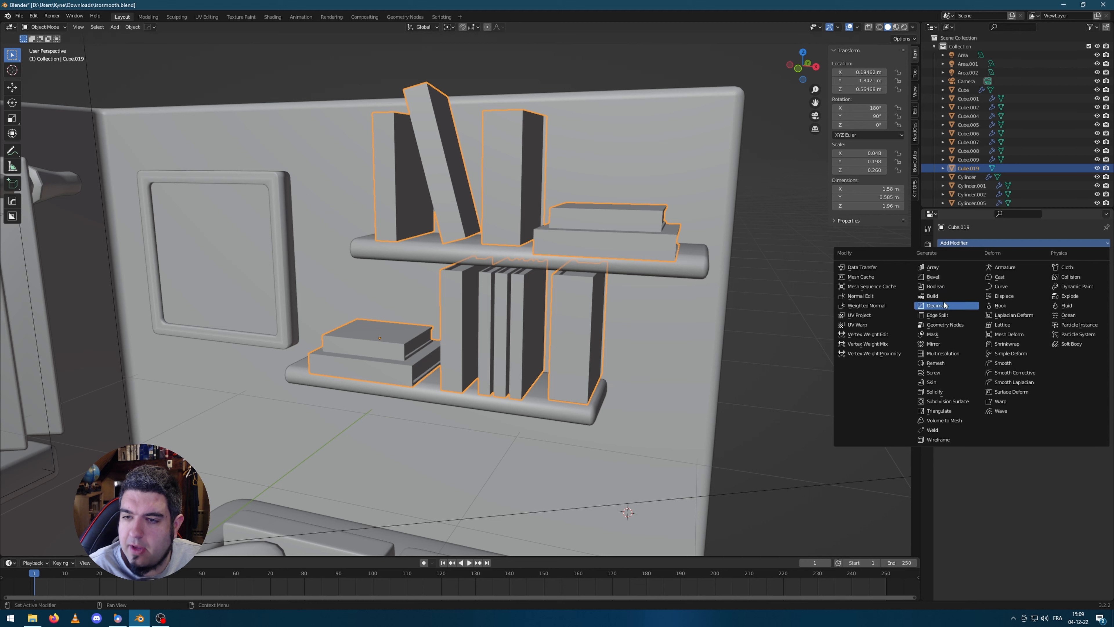
left_click(952, 277)
scroll(634, 362, "up", 2)
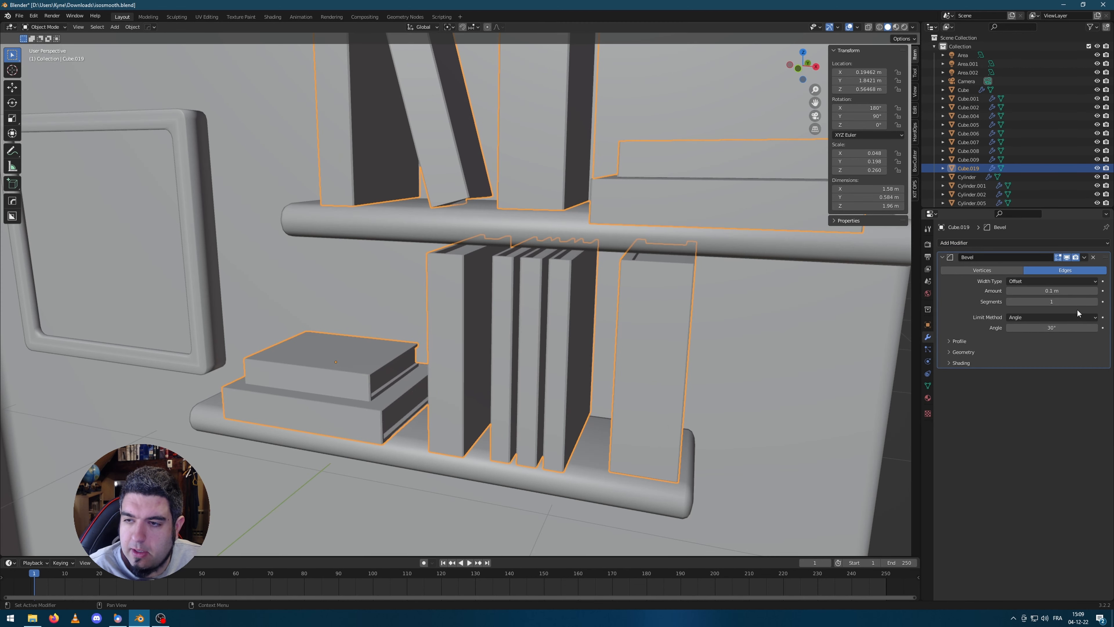
left_click_drag(1073, 302, 1084, 310)
middle_click_drag(815, 326, 791, 336)
scroll(794, 335, "up", 2)
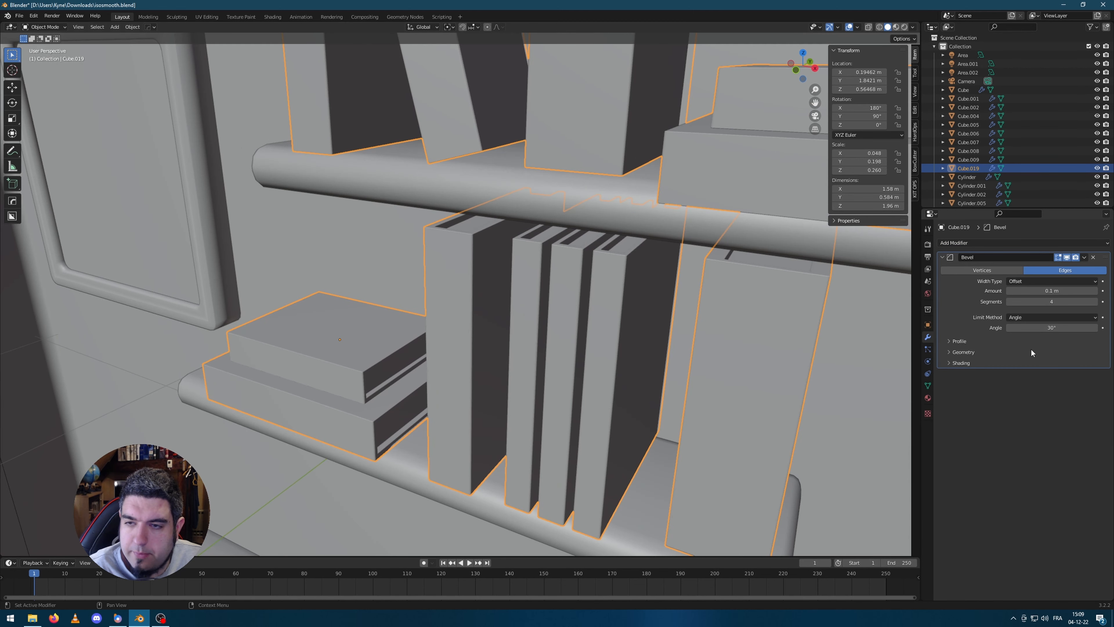
Apply the joined books' scale and set the Bevel amount to 0.256 m
left_click_drag(1043, 291, 1040, 291)
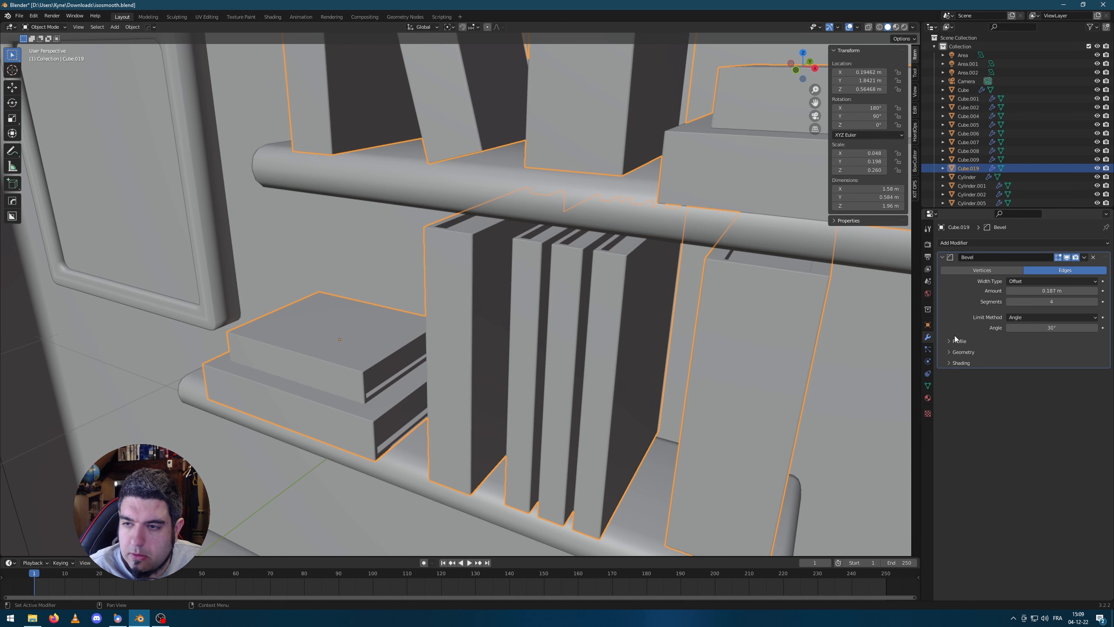
key("ctrl+a")
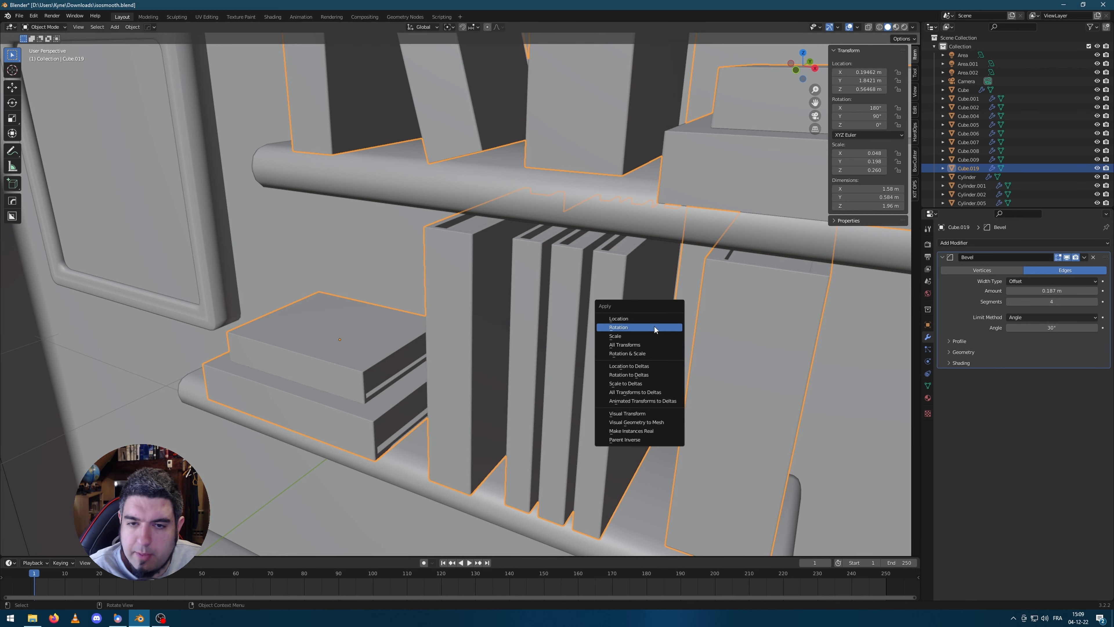
left_click(654, 335)
mouse_move(1035, 290)
left_mouse_down()
mouse_move(1066, 290)
mouse_move(1040, 290)
left_mouse_up()
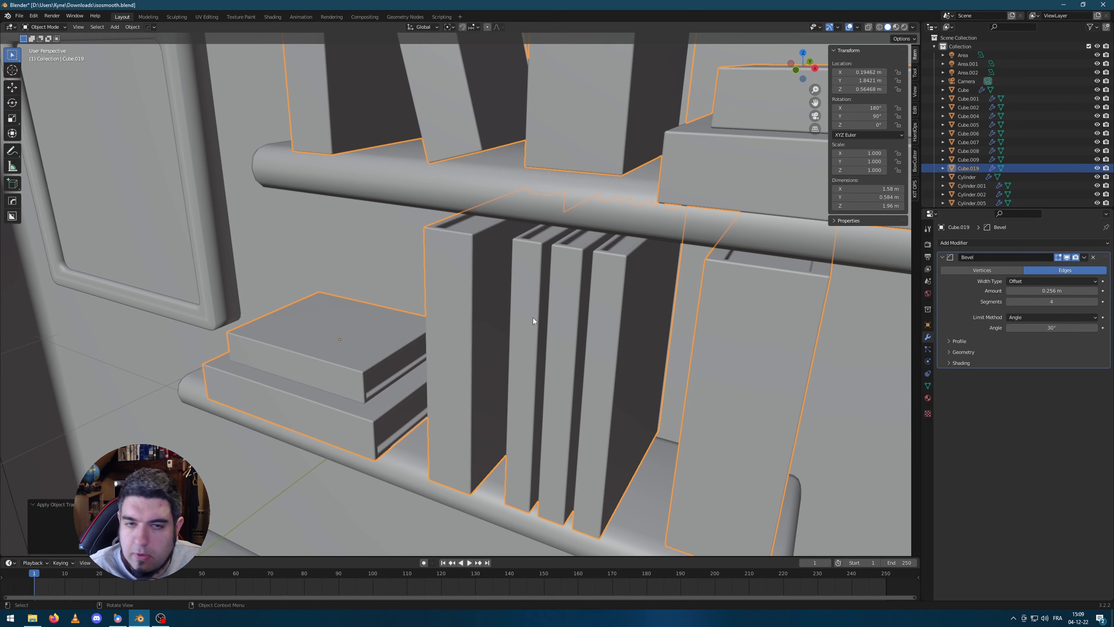
In the joined mesh, raise the upper shelf's two stacked flat books about 0.03 m along Z onto the shelf surface
scroll(527, 321, "down", 3)
middle_click_drag(634, 336, 782, 344)
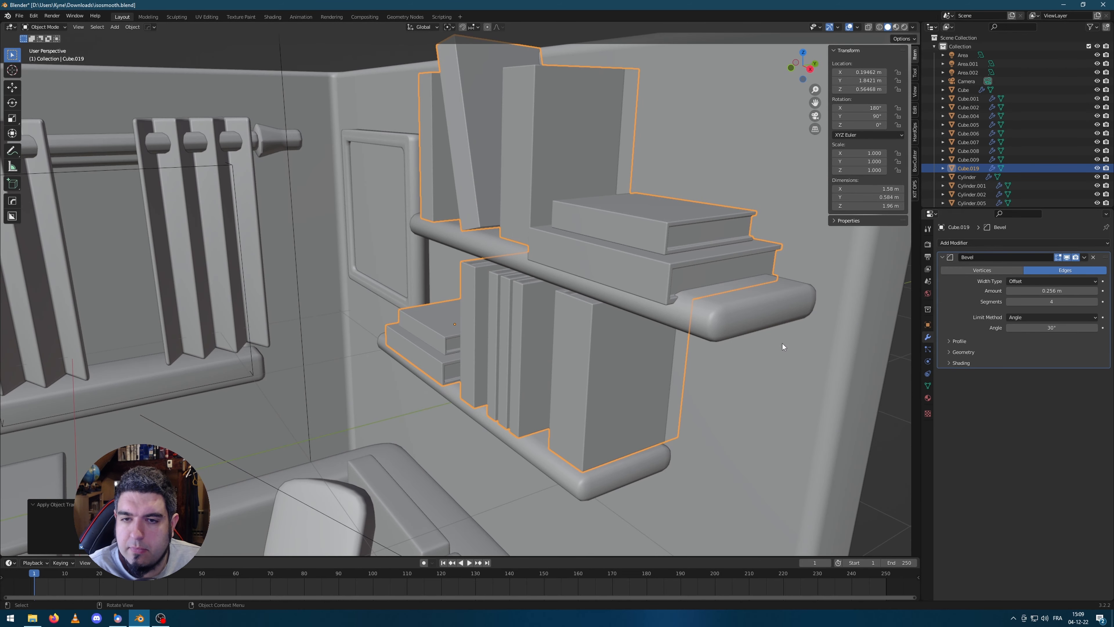
key("Tab")
left_click(702, 275)
key("ctrl+l")
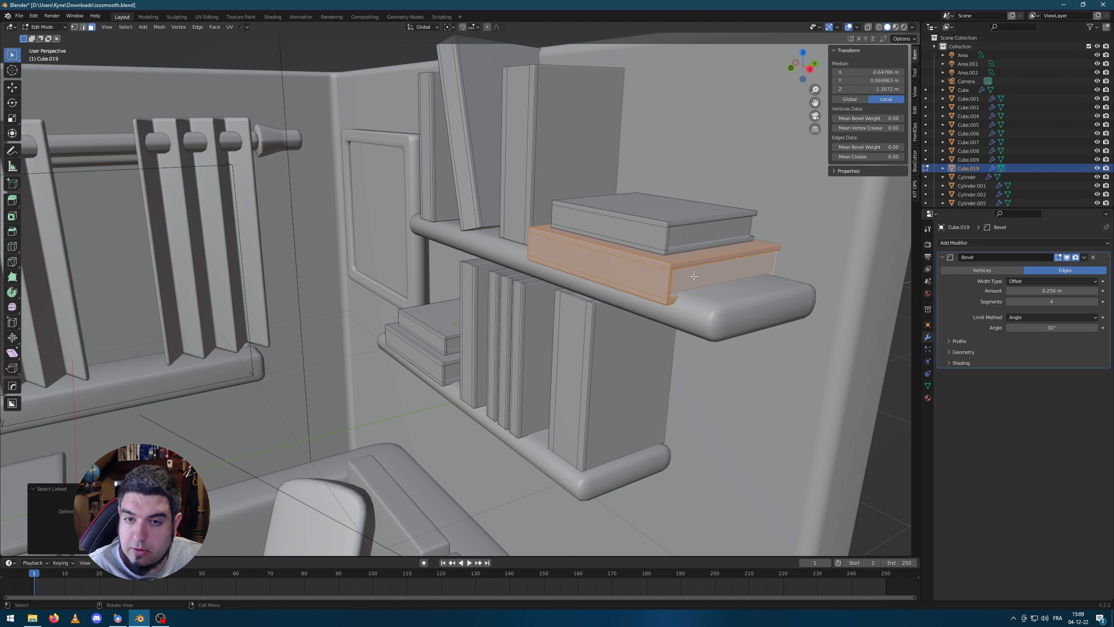
key("l")
key("g")
key("z")
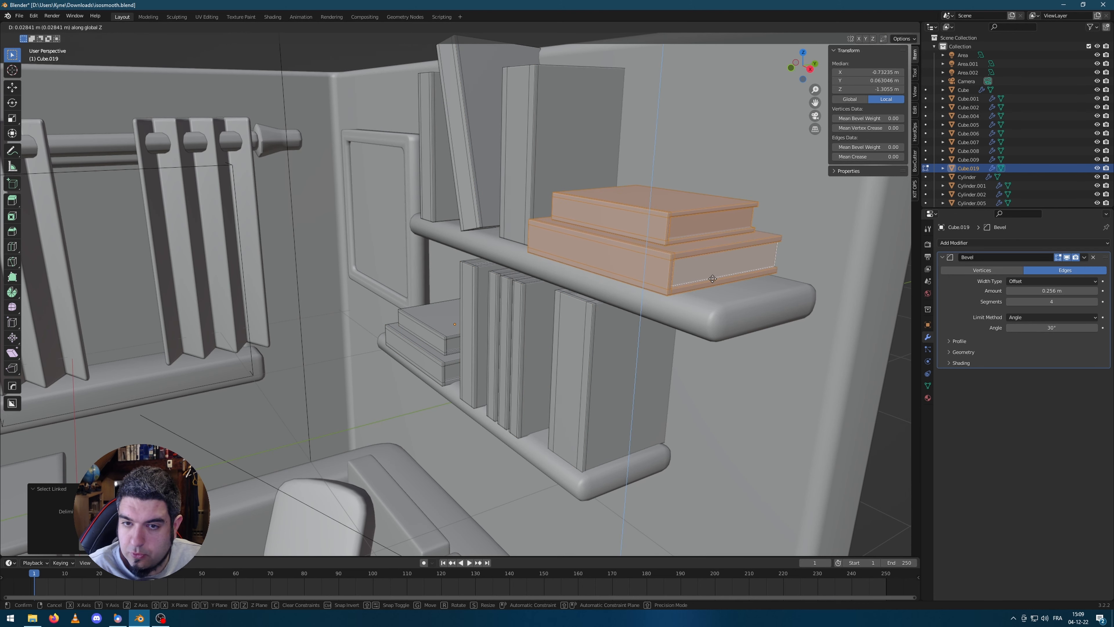
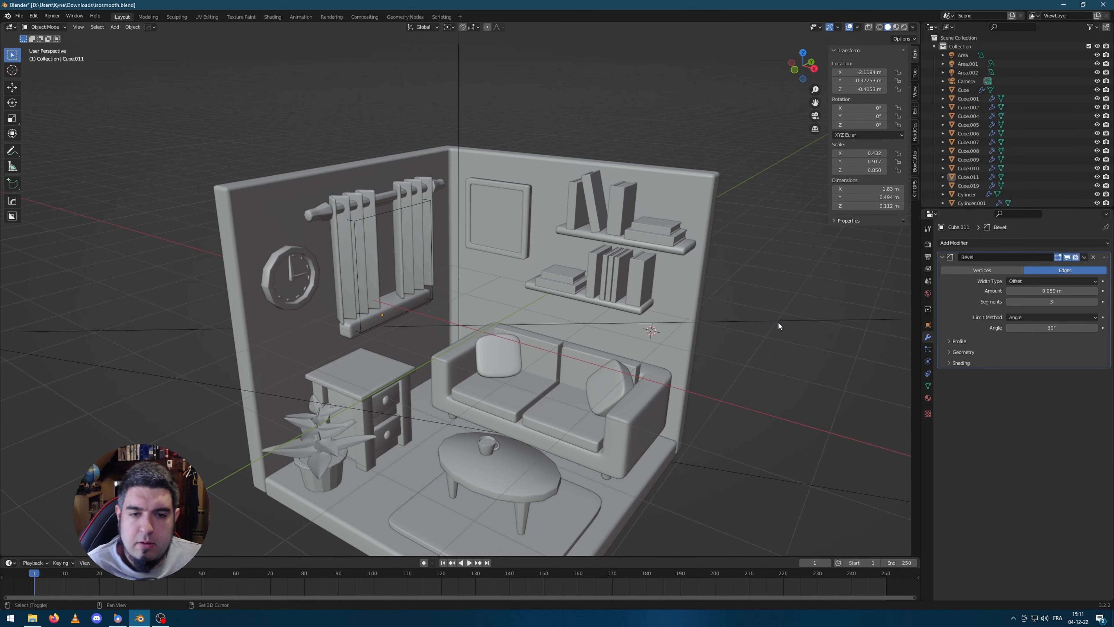
Add a UV sphere with default settings at the 3D cursor
middle_click_drag(779, 323, 648, 275)
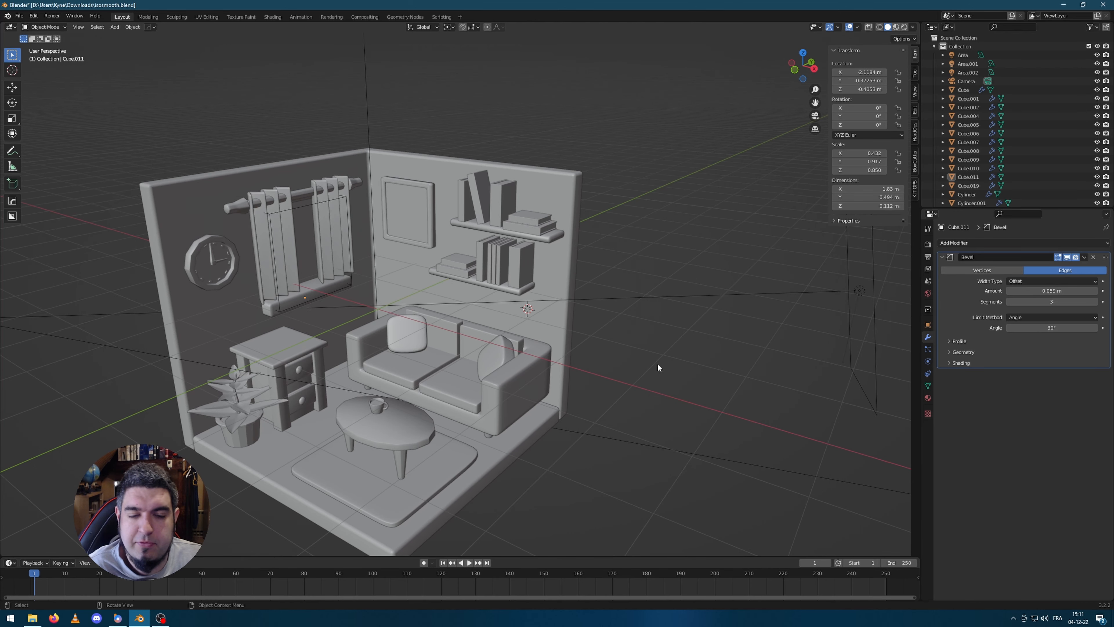
key("shift+a")
mouse_move(657, 363)
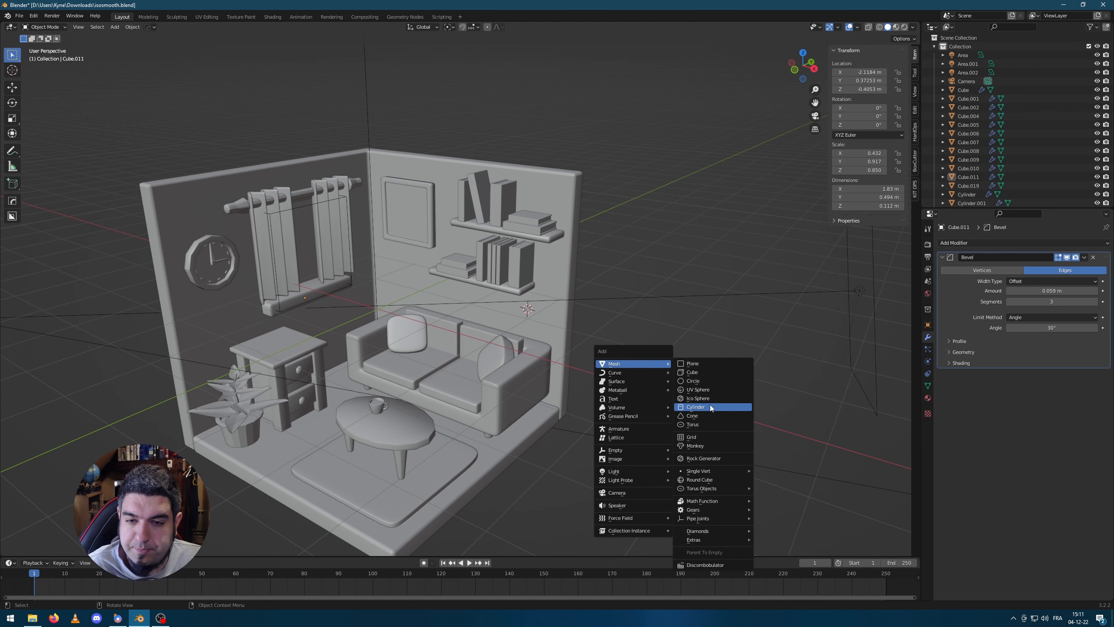
left_click(711, 392)
scroll(524, 329, "down", 2)
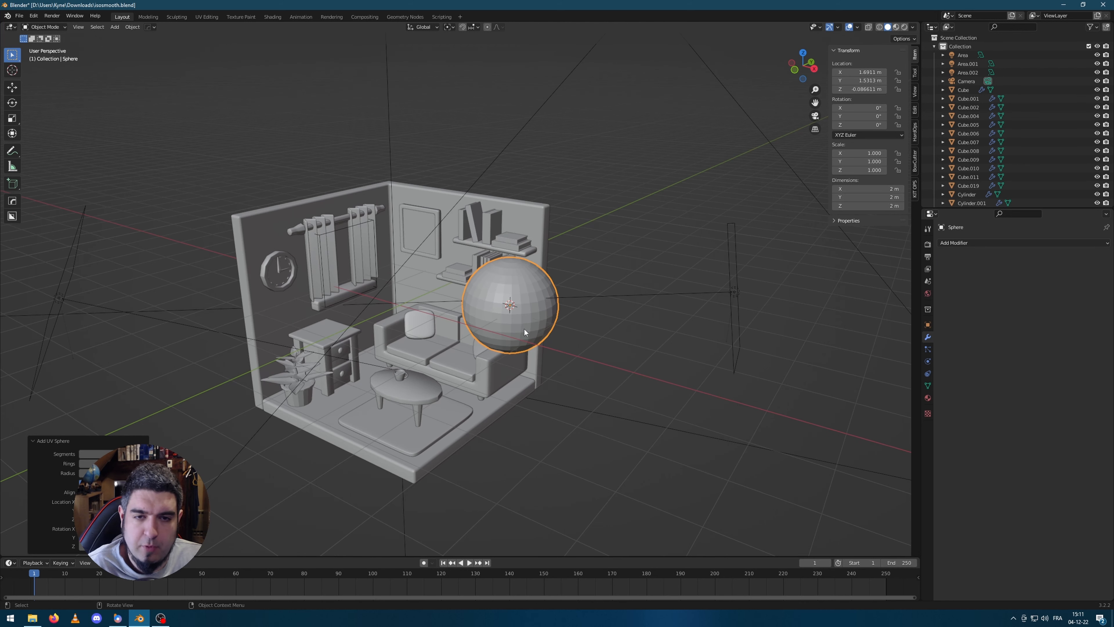
scroll(512, 338, "up", 2)
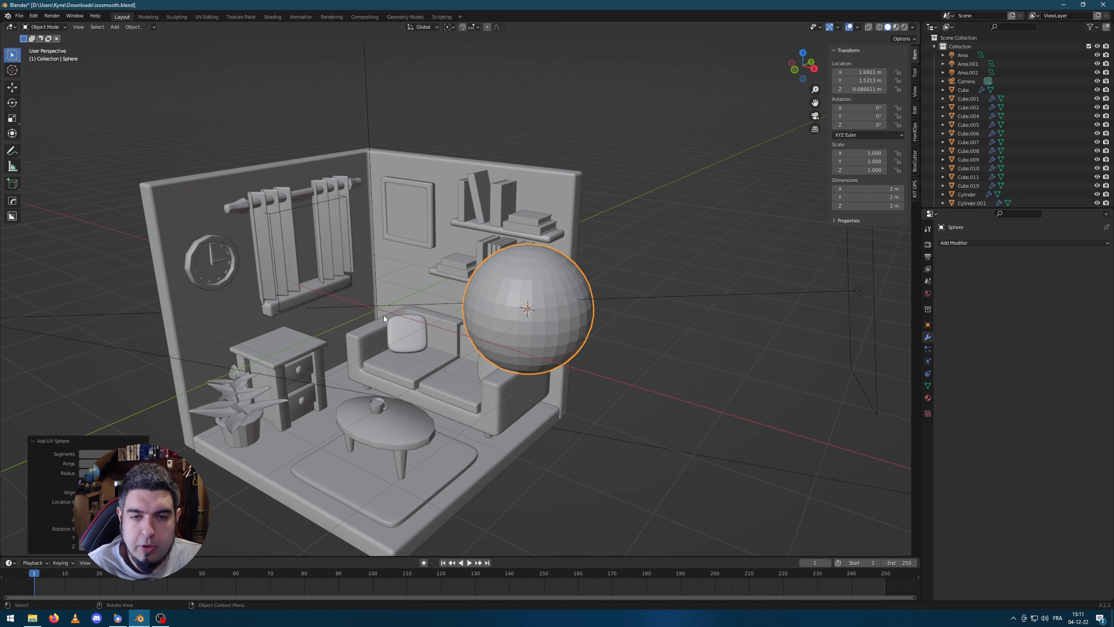
Isolate the UV sphere in local view and clear the selection
middle_click_drag(384, 315, 410, 316)
key("KP_Divide")
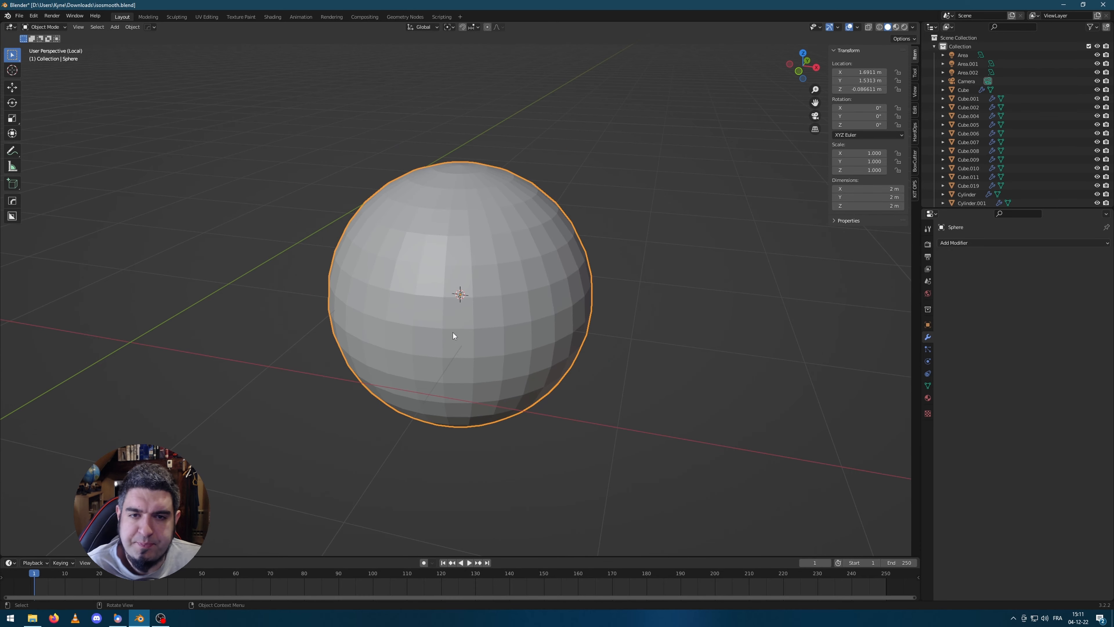
left_click(599, 386)
middle_click_drag(599, 386, 655, 391)
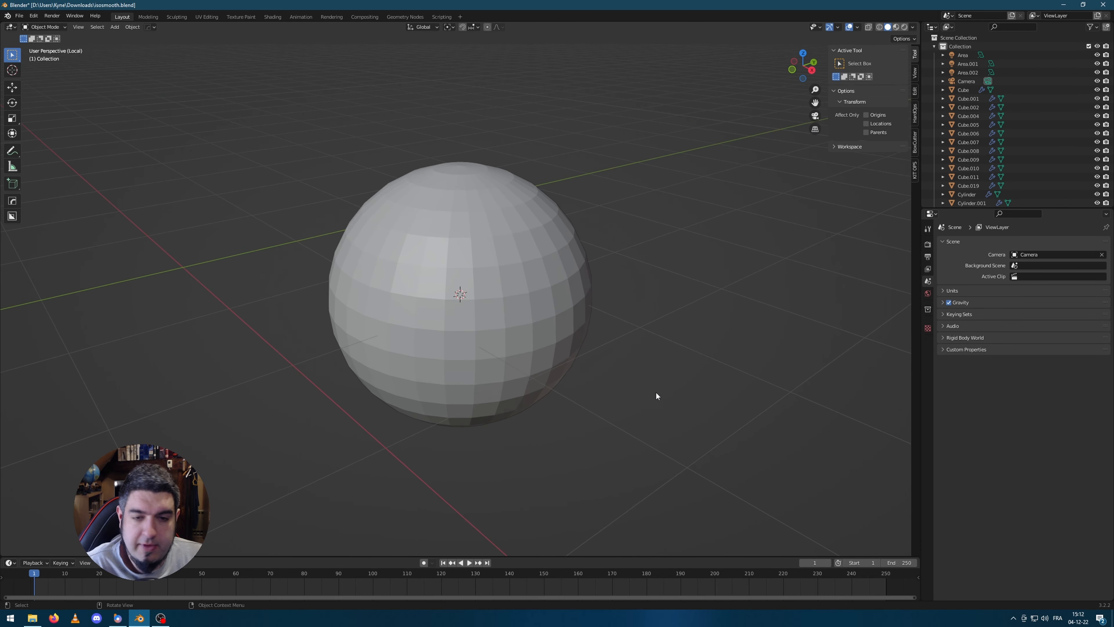
Add a torus around the sphere with 24 major segments
key("shift+a")
mouse_move(668, 391)
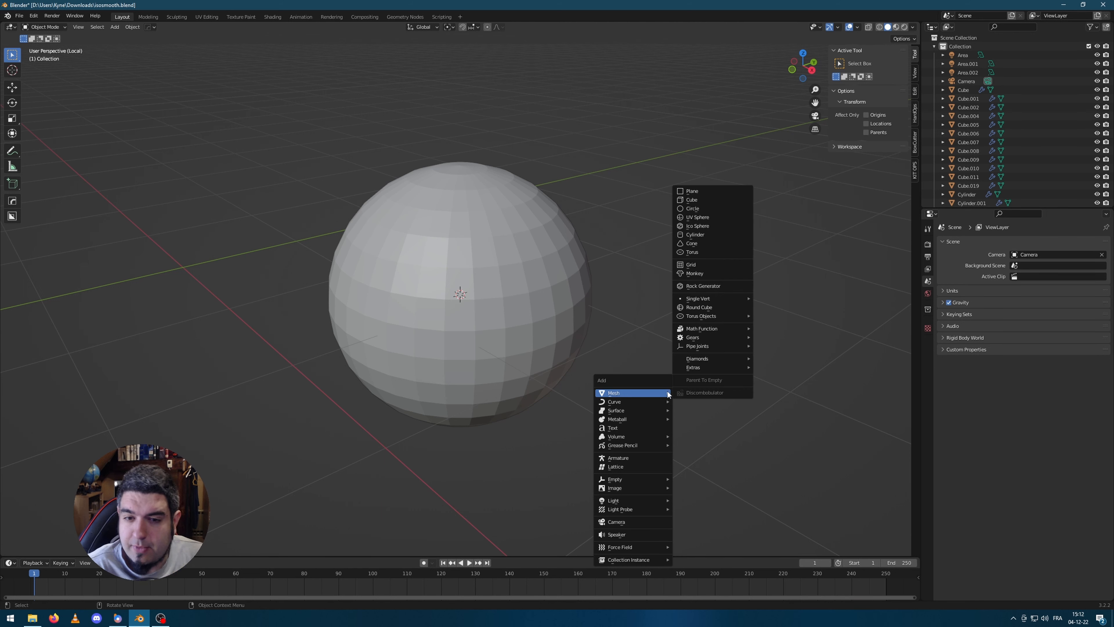
left_click(713, 251)
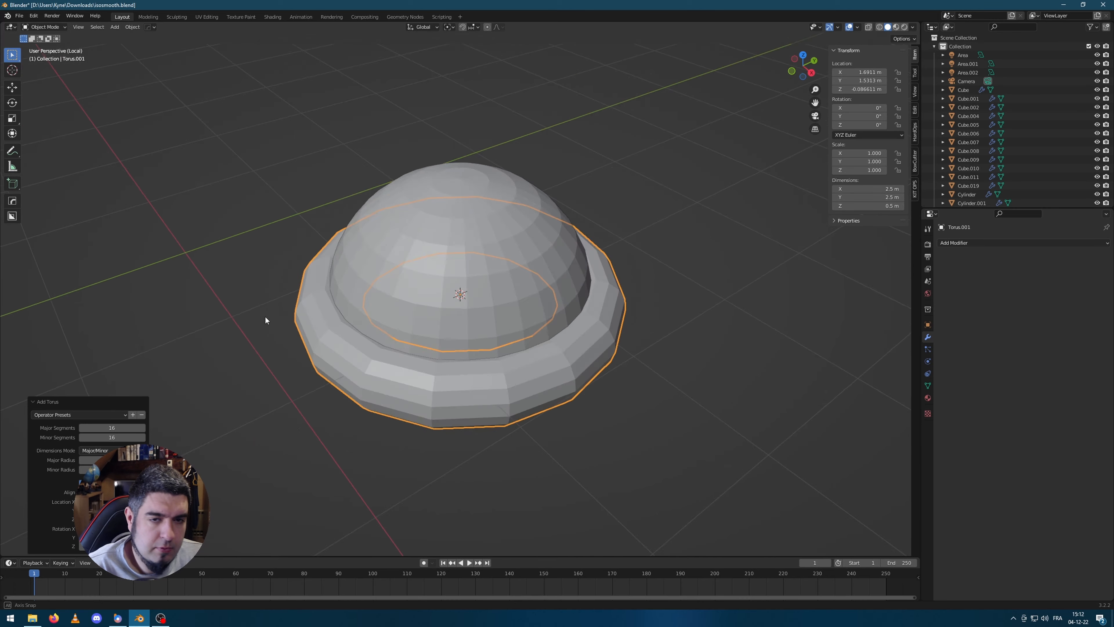
middle_click_drag(266, 315, 269, 367)
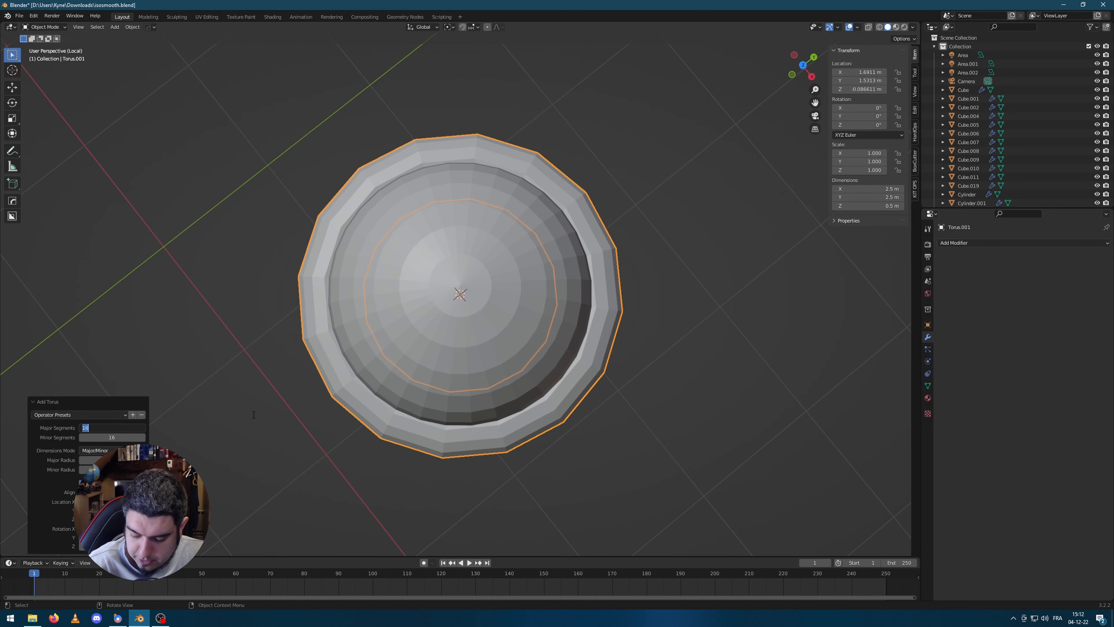
key("Return")
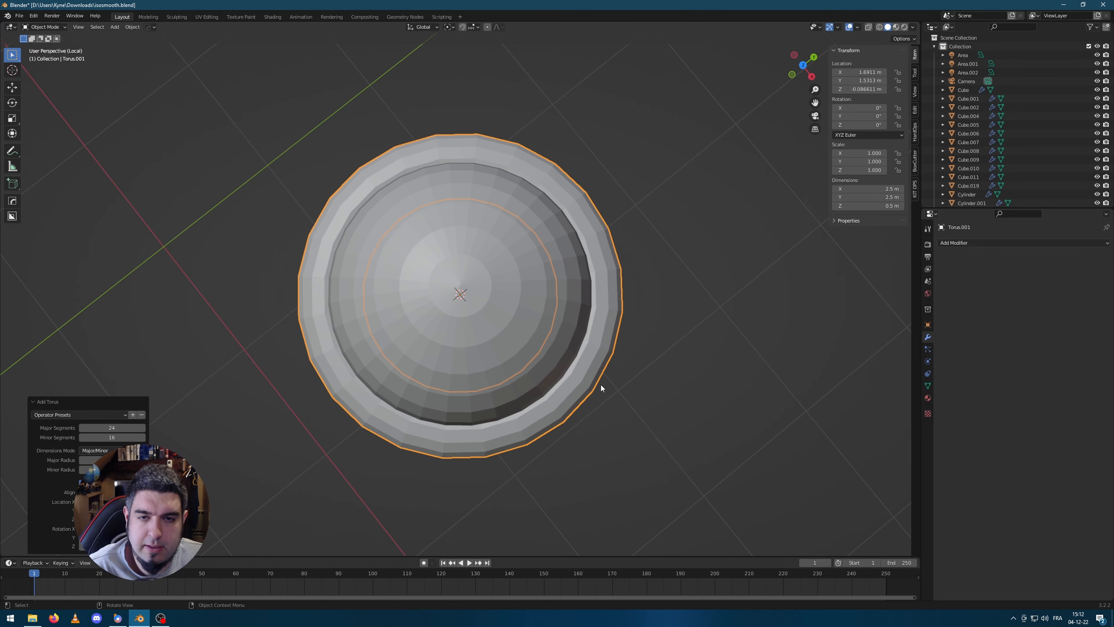
Rotate the torus 90° about the X axis and scale it up uniformly to about 1.39
middle_click_drag(600, 383, 699, 322)
key("r")
key("x")
key("9")
key("0")
key("Return")
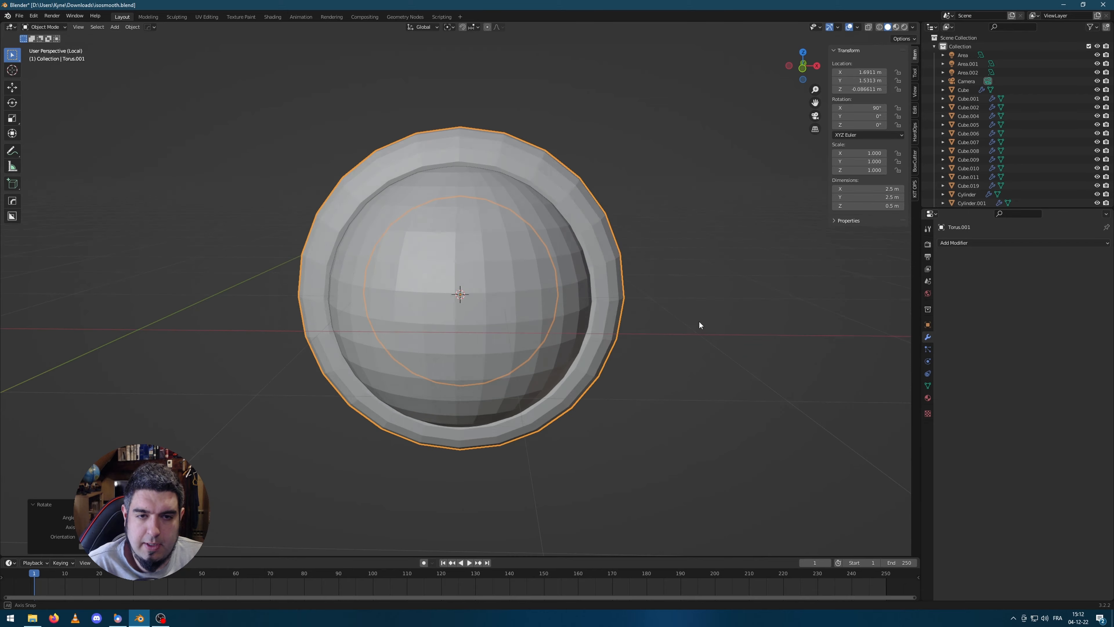
key("s")
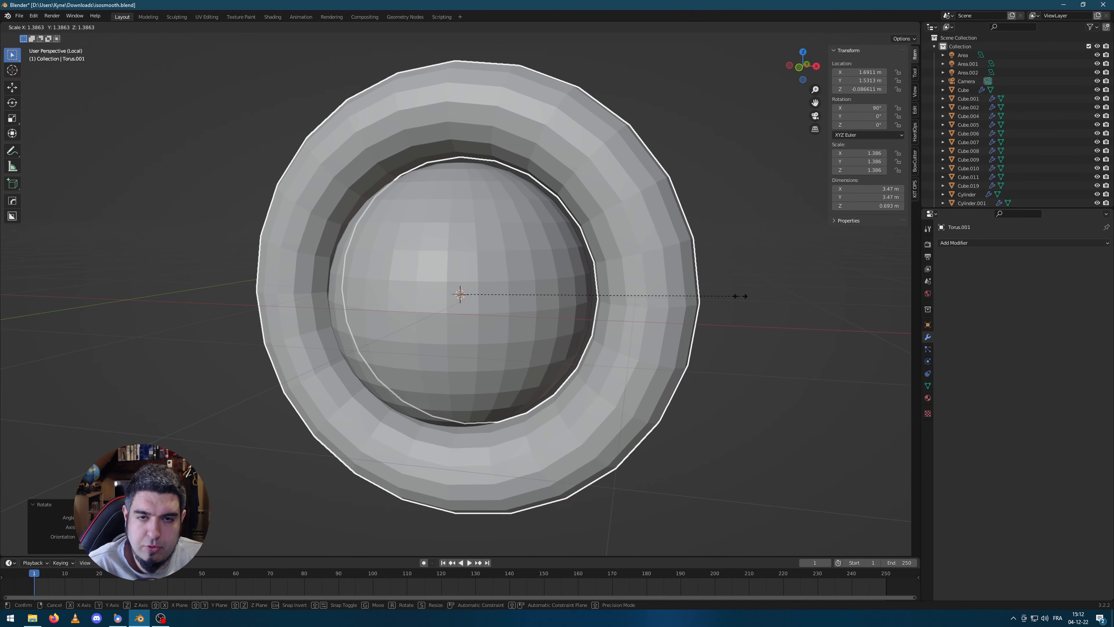
left_click(737, 331)
key("alt+s")
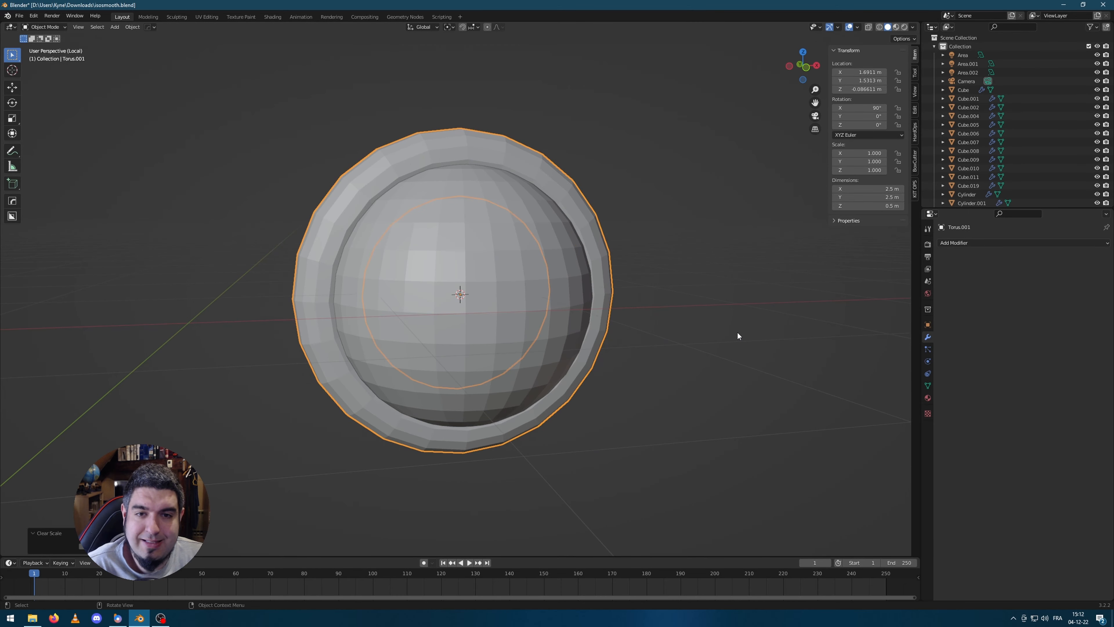
left_click(737, 333)
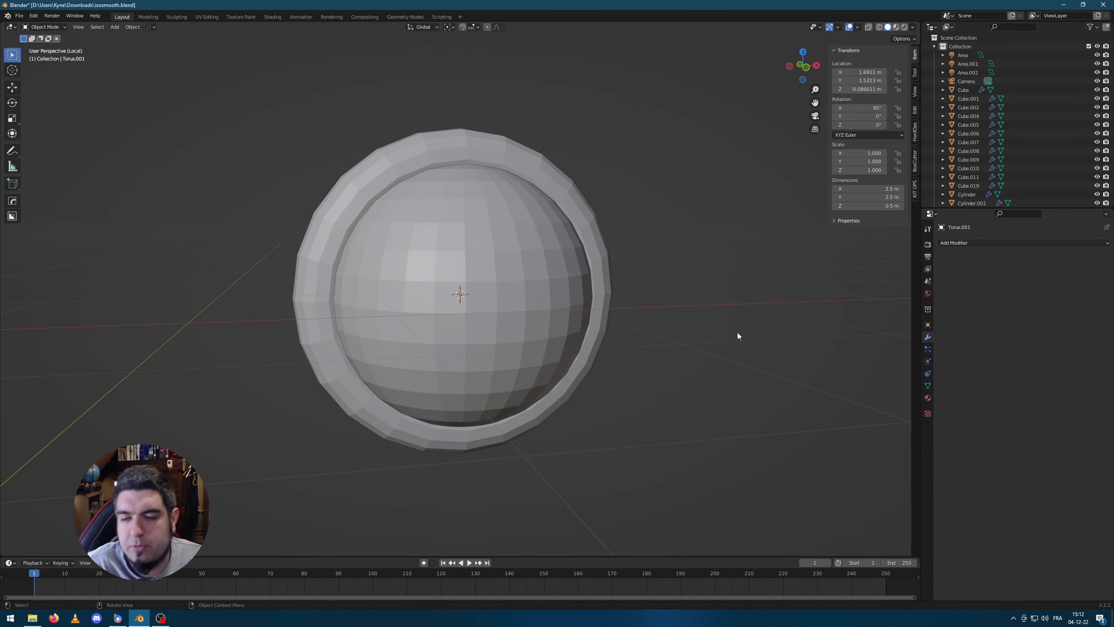
key("ctrl+z")
key("ctrl+z")
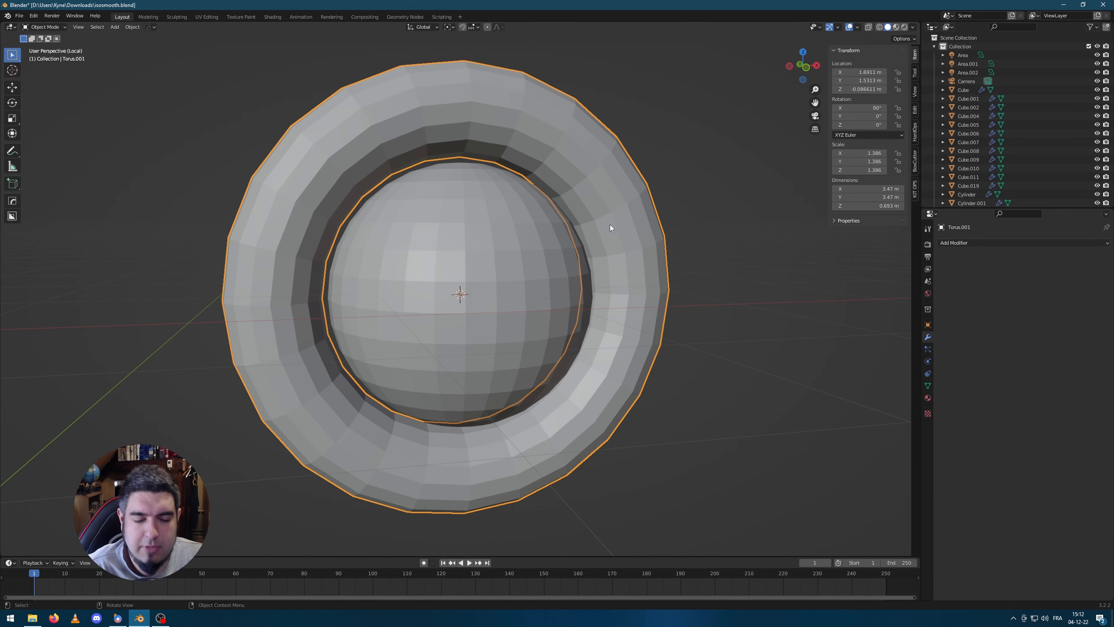
Shrink the torus mesh along its normals in Edit Mode so the tube is about 0.21 m thick
key("Tab")
middle_click_drag(720, 316, 758, 299)
key("alt+s")
Delete the faces of the torus's left half in the front wireframe view, leaving a half ring with clean ends
key("KP_1")
key("shift+z")
key("alt+a")
left_click_drag(201, 70, 461, 555)
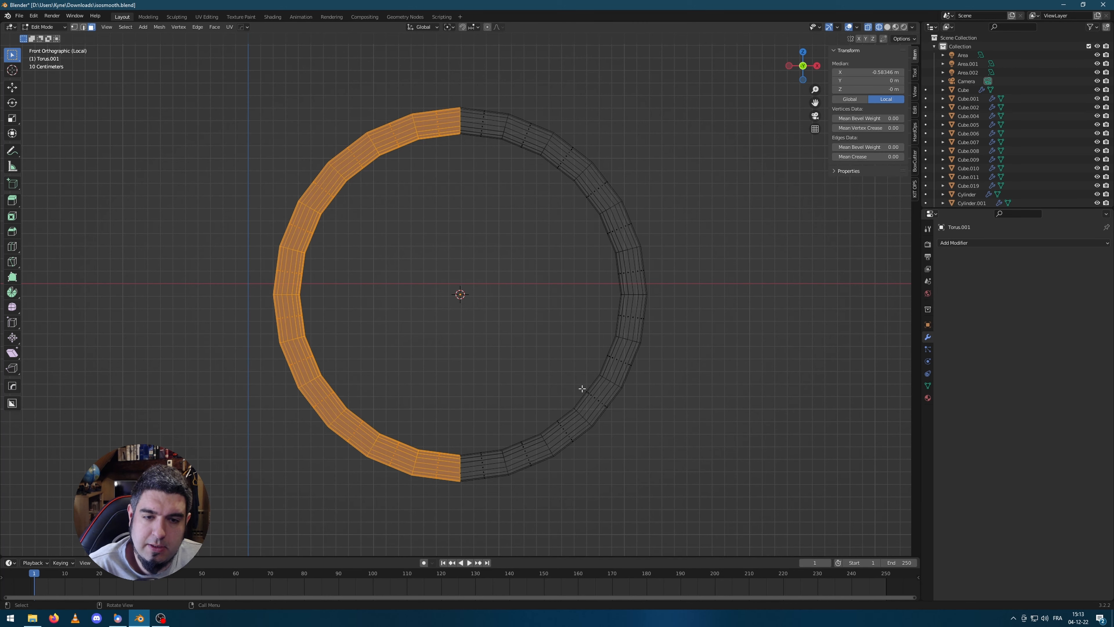
key("x")
left_click(570, 378)
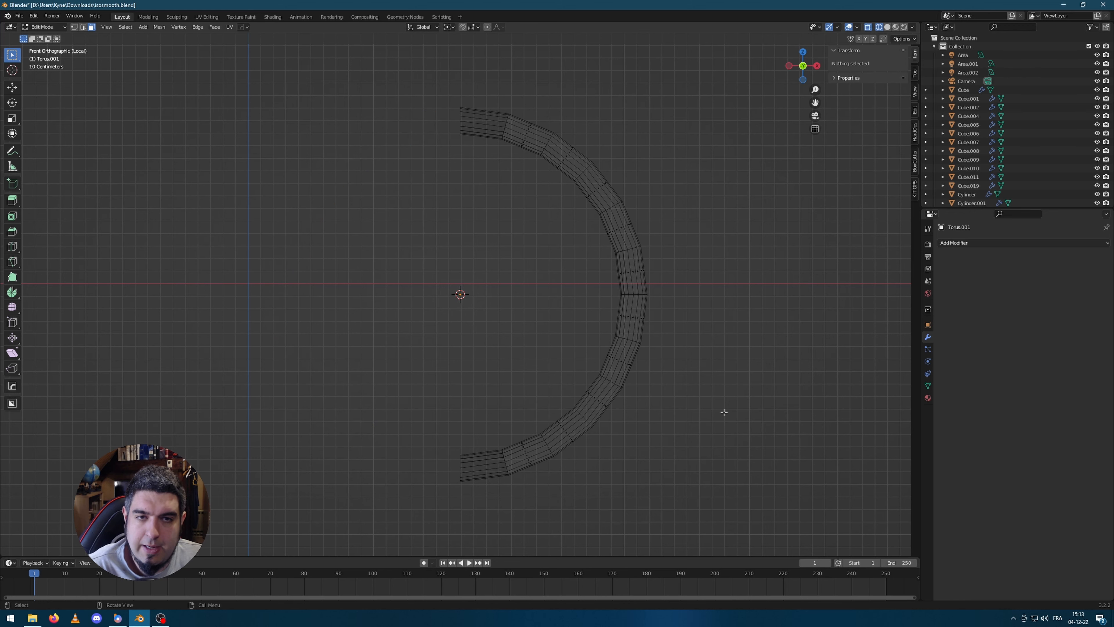
key("ctrl+z")
key("x")
left_click(622, 421)
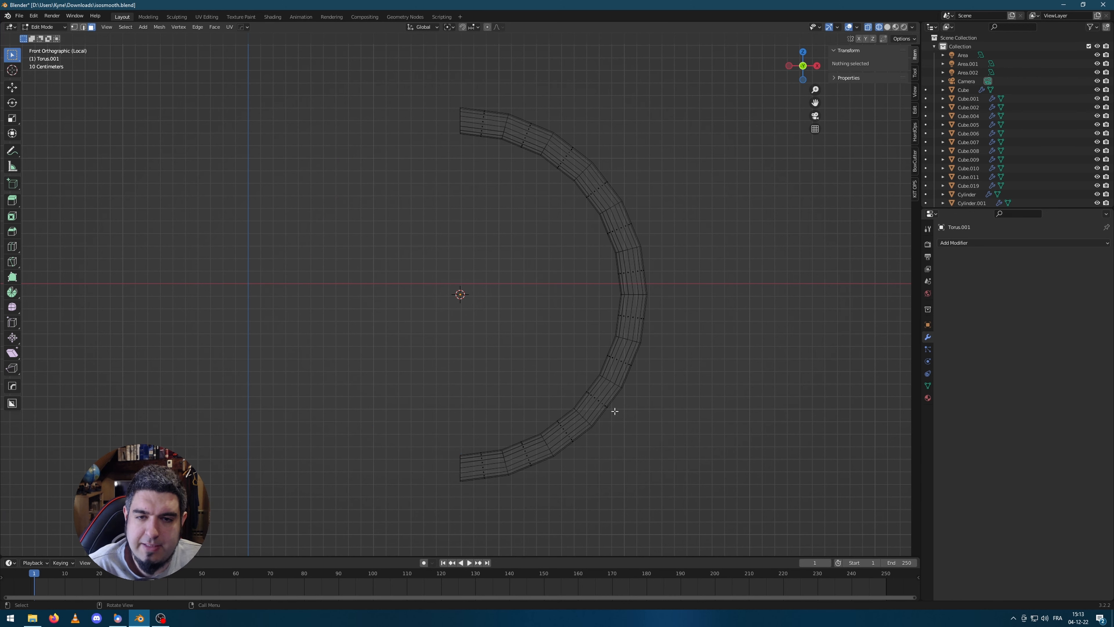
Rotate the half ring to about -14° around the global Y axis and switch the viewport back to solid shading
key("Tab")
key("r")
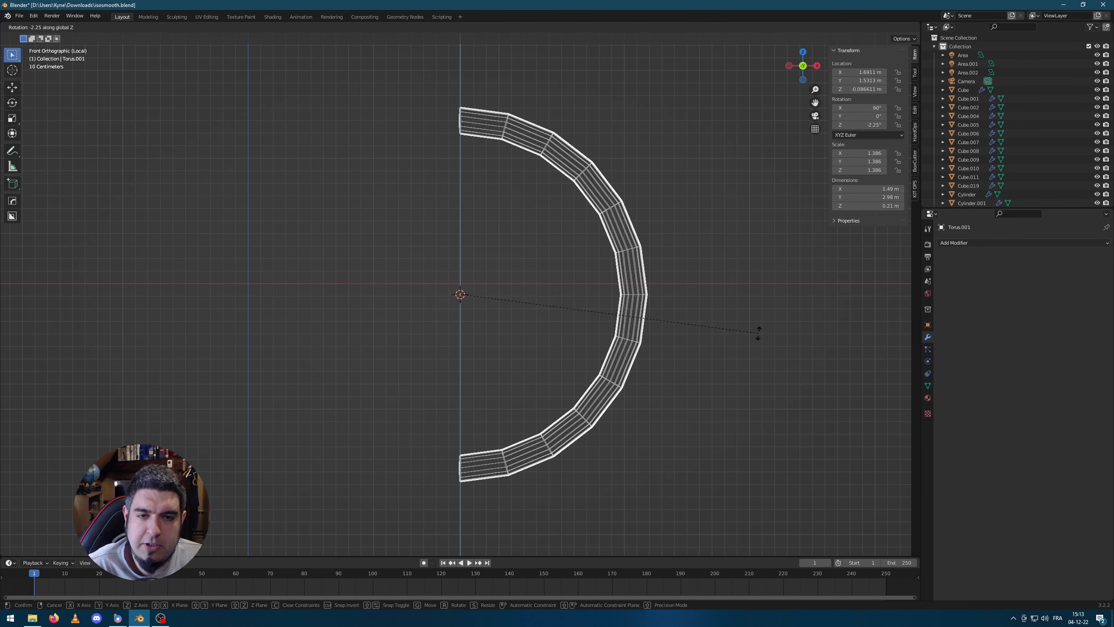
key("y")
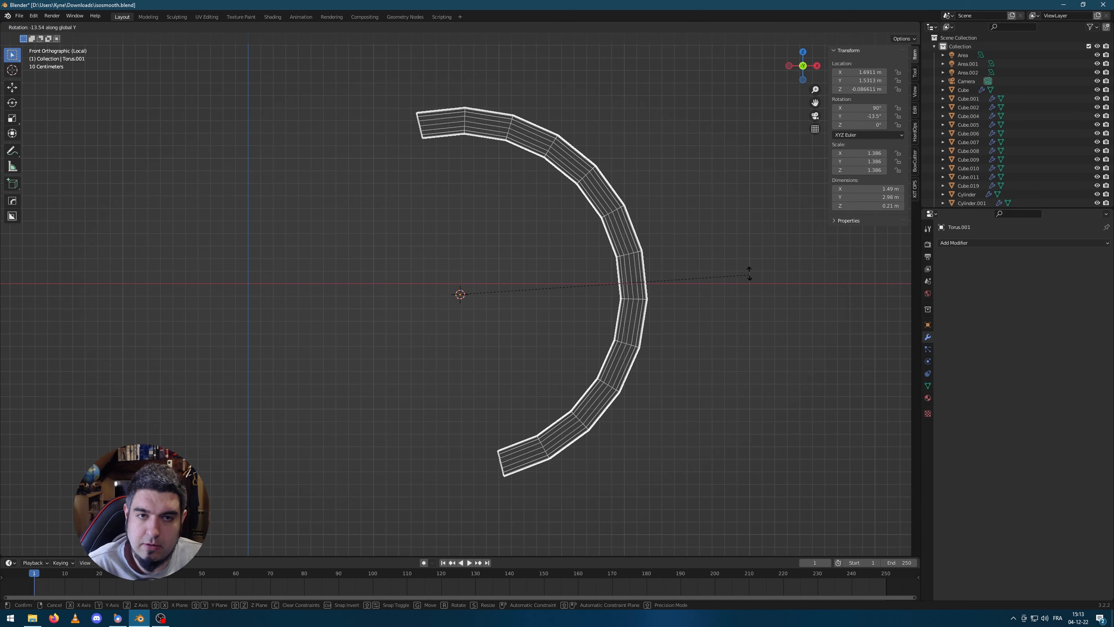
left_click(746, 269)
key("Tab")
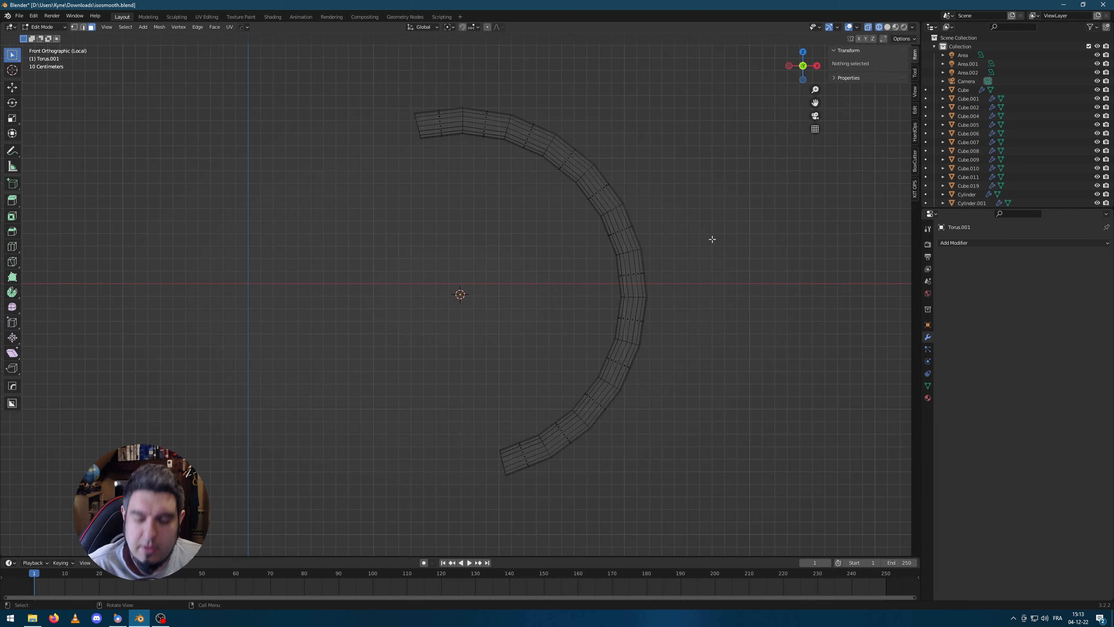
left_click(887, 26)
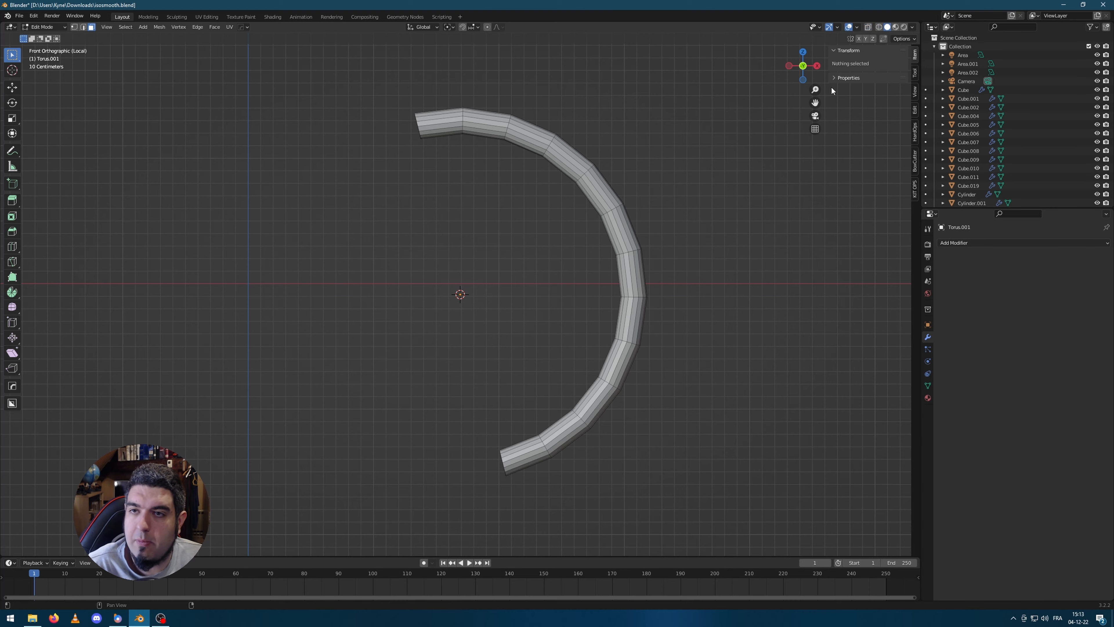
Leave local view and isolate the sphere together with the half ring
key("KP_Divide")
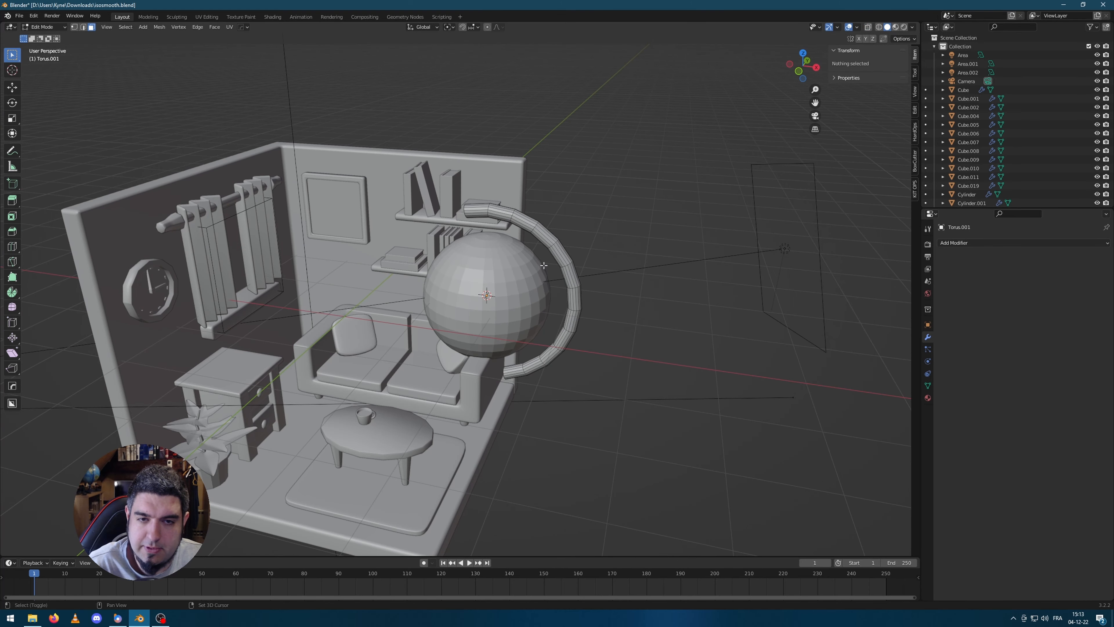
key("Tab")
left_click(526, 282)
left_click(566, 263, "shift")
key("KP_Divide")
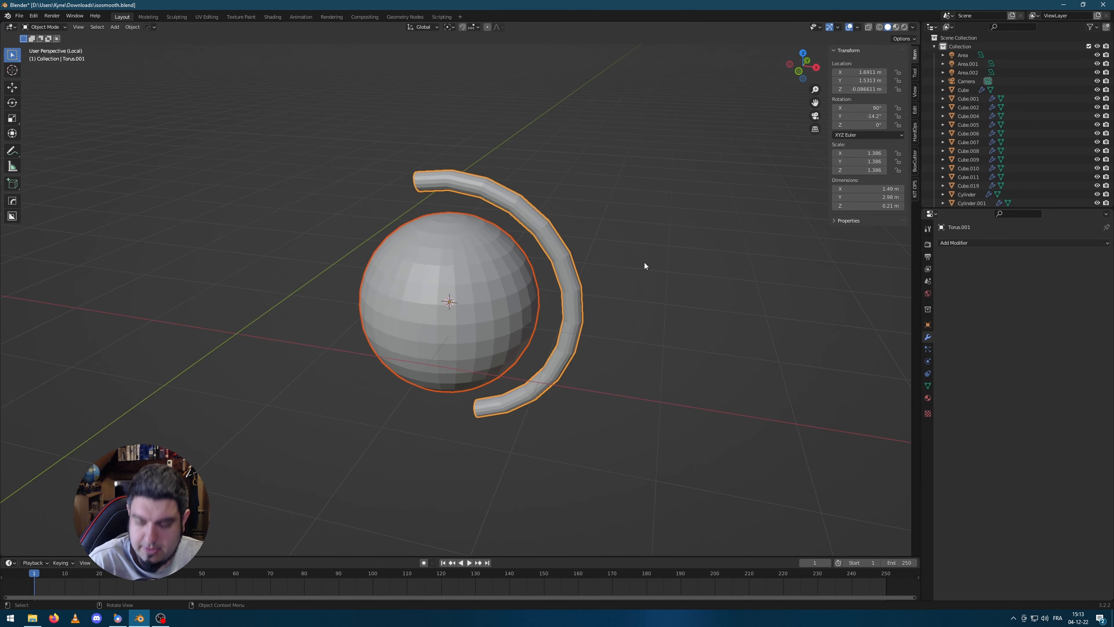
scroll(643, 261, "up", 1)
middle_click_drag(607, 261, 655, 239)
Add a cylinder with 8 vertices at the sphere's centre
left_click(657, 217)
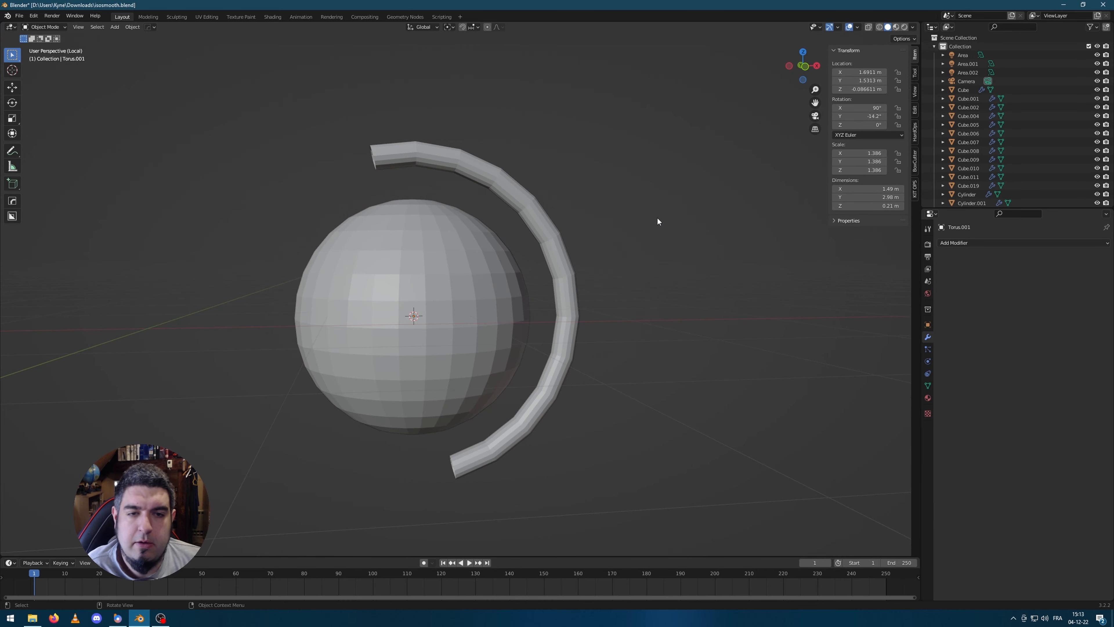
key("shift+a")
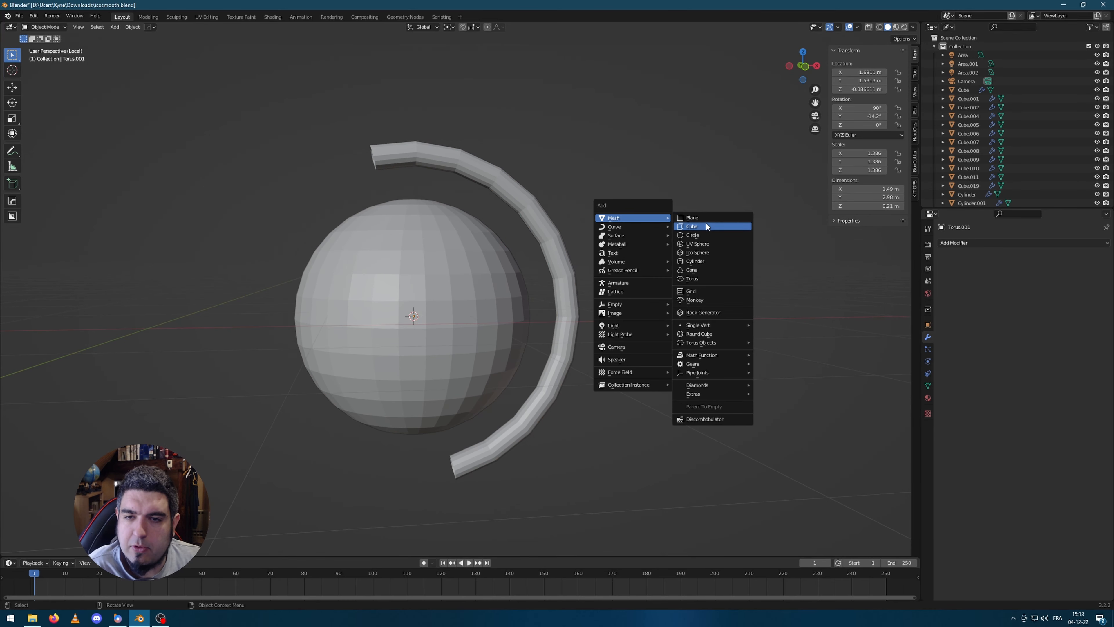
left_click(707, 261)
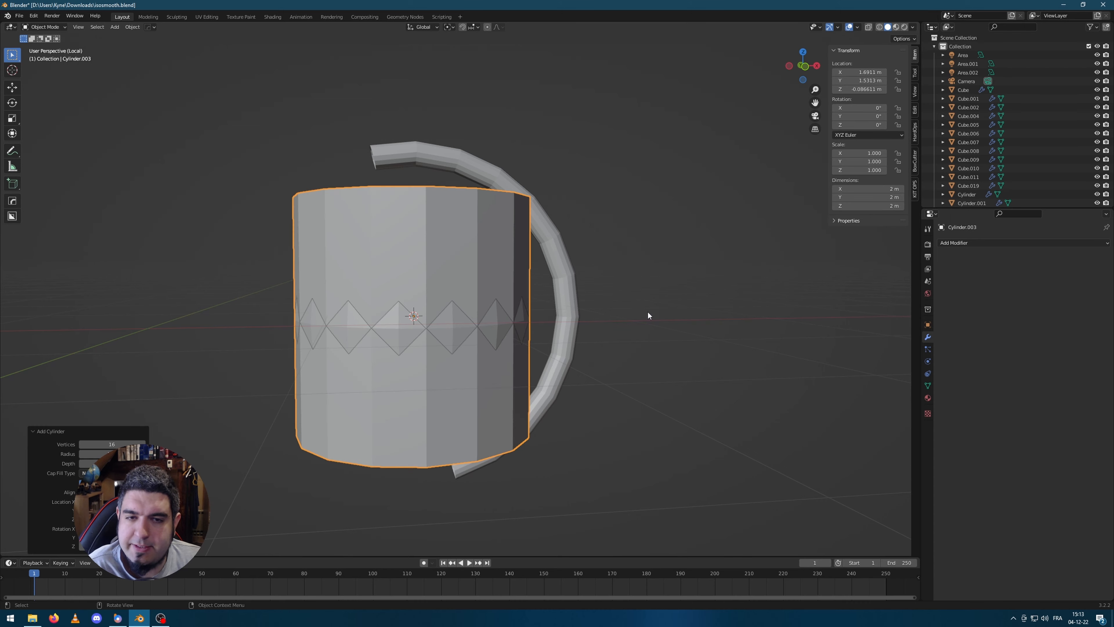
type("8")
key("Return")
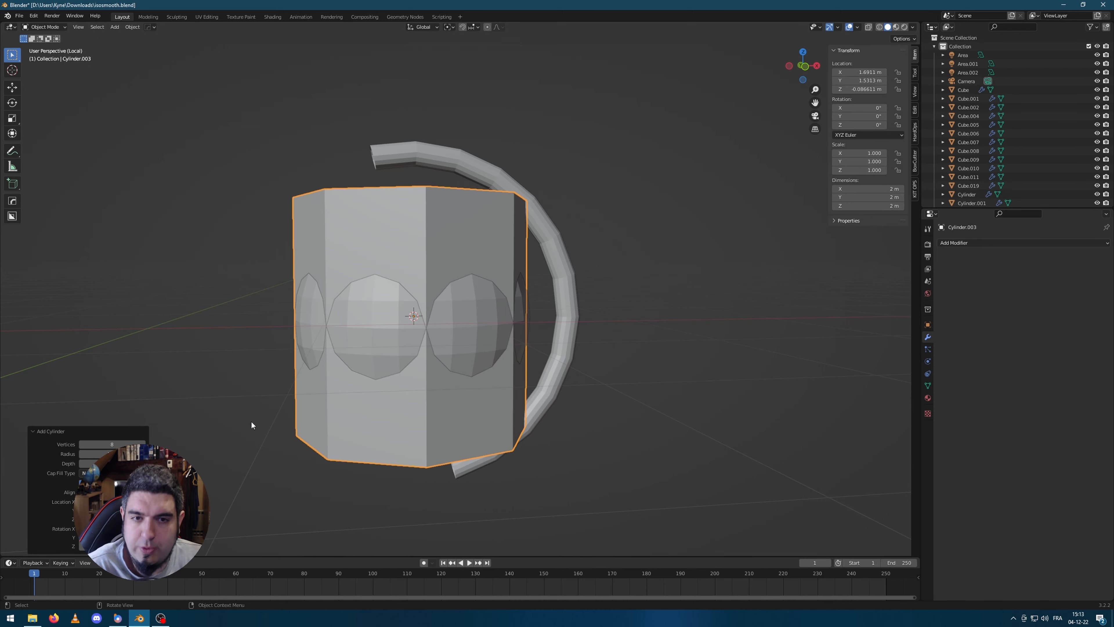
Stretch the cylinder along Z and scale it down to about 0.35 m across
scroll(651, 296, "down", 2)
middle_click_drag(651, 296, 771, 331)
key("s")
key("z")
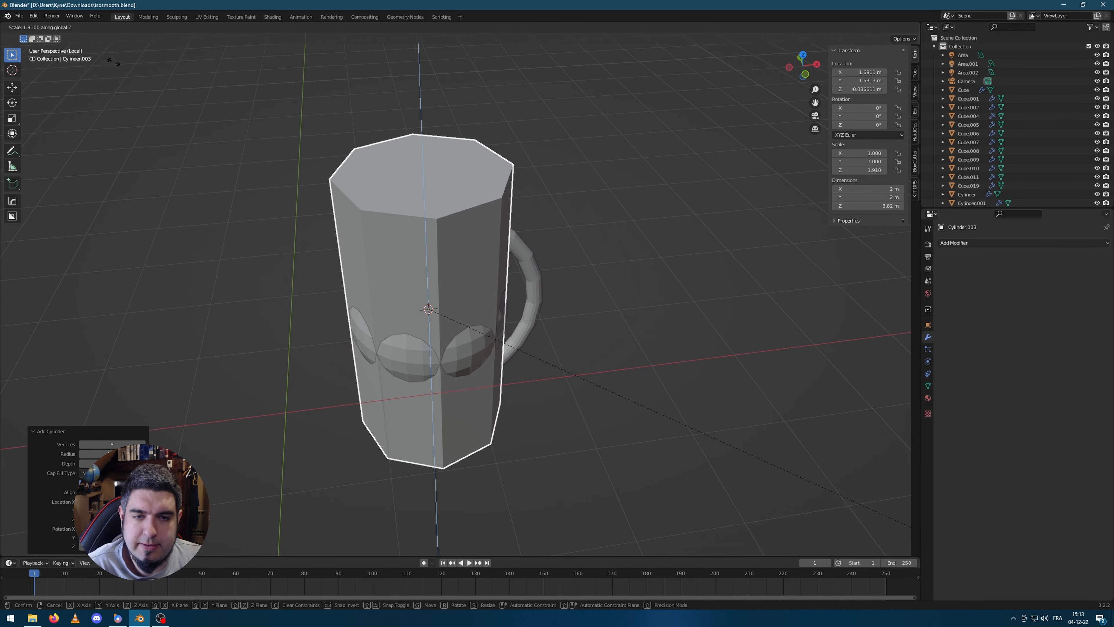
left_click(758, 308)
scroll(751, 323, "down", 4)
key("s")
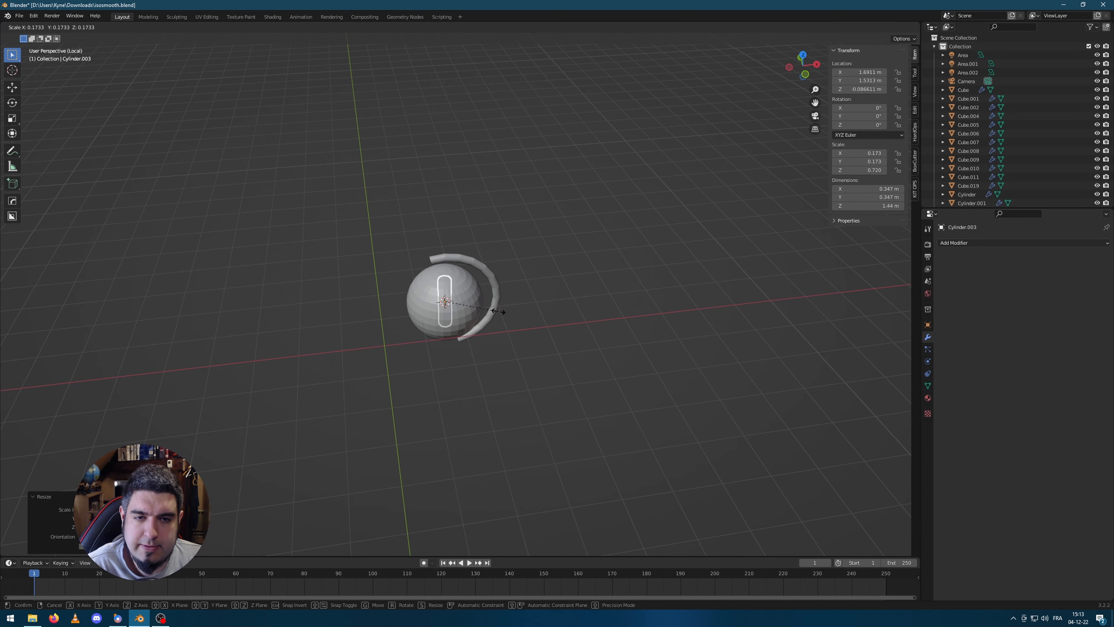
left_click(495, 303)
Lengthen the cylinder along Z and scale it down to a rod about 0.15 m wide and 3.12 m long
key("s")
key("z")
left_click(665, 417)
scroll(702, 391, "up", 3)
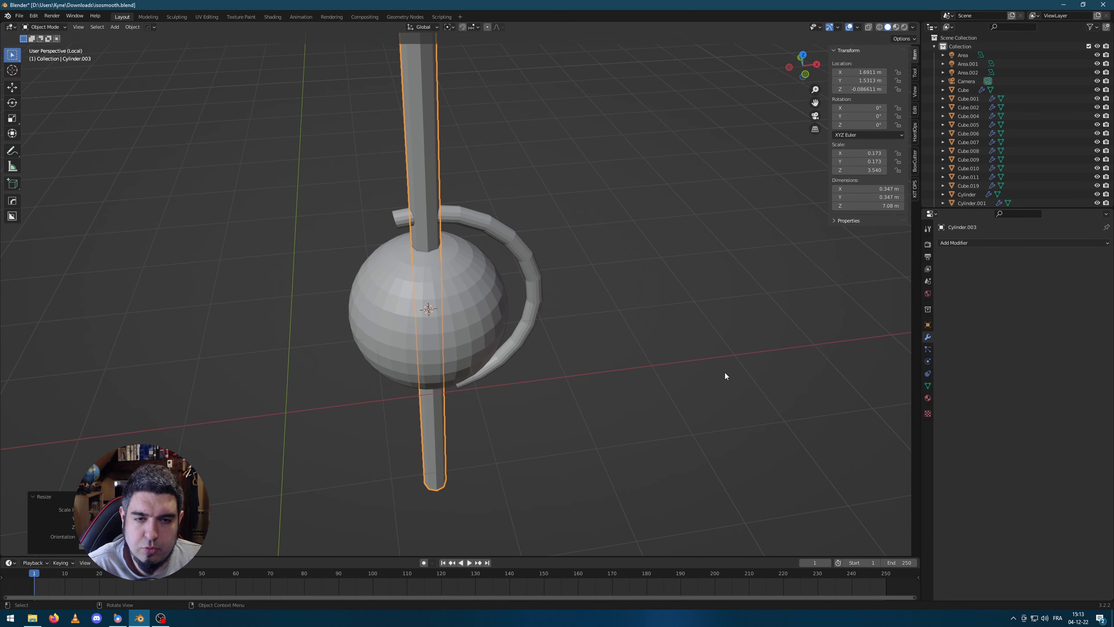
scroll(724, 370, "down", 2)
key("s")
left_click(570, 328)
Tilt the rod to about -17.4° around the Y axis so it meets both ends of the half ring
key("KP_1")
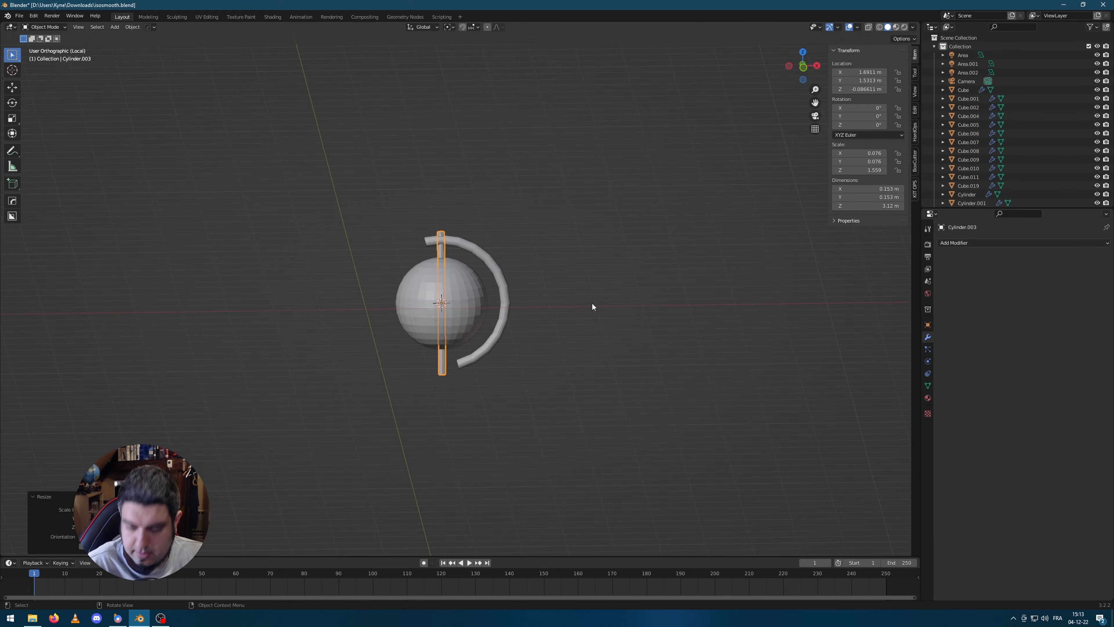
scroll(591, 302, "up", 4)
key("r")
key("y")
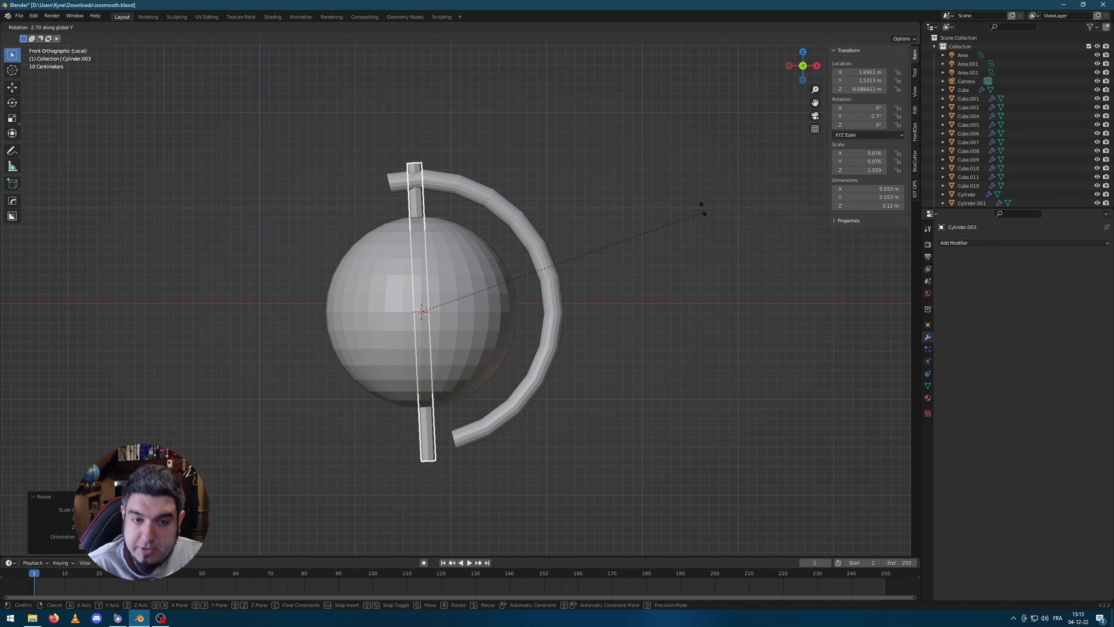
left_click(662, 148)
mouse_move(399, 135)
middle_mouse_down()
mouse_move(474, 205)
mouse_move(378, 171)
mouse_move(390, 151)
middle_mouse_up()
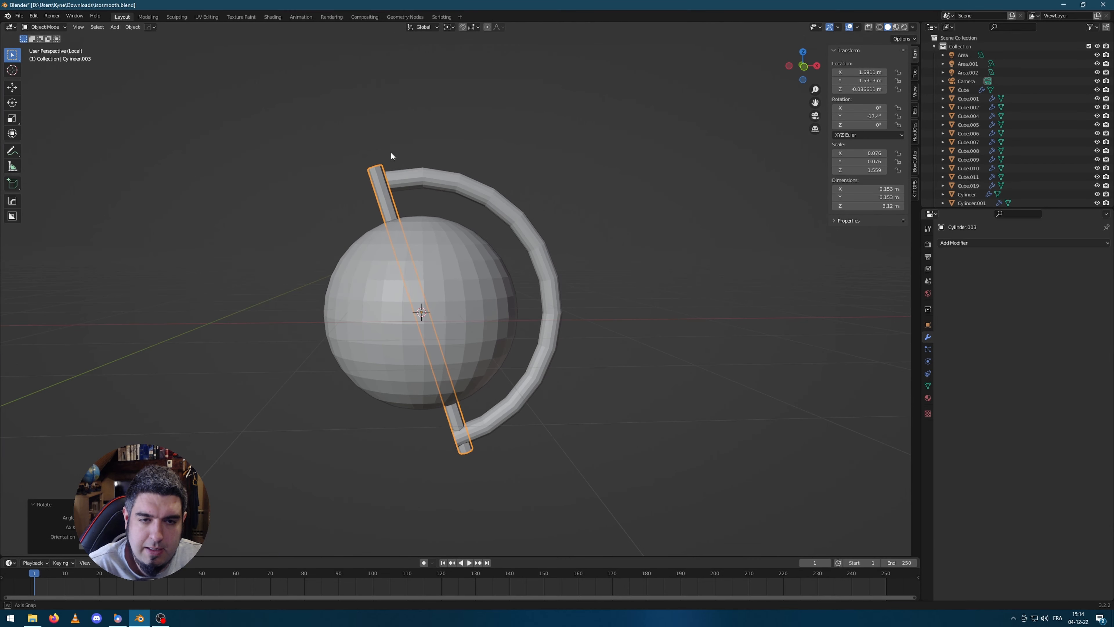
Rotate the half ring to about -16.6° around Y to line its ends up with the rod
left_click(503, 204)
key("r")
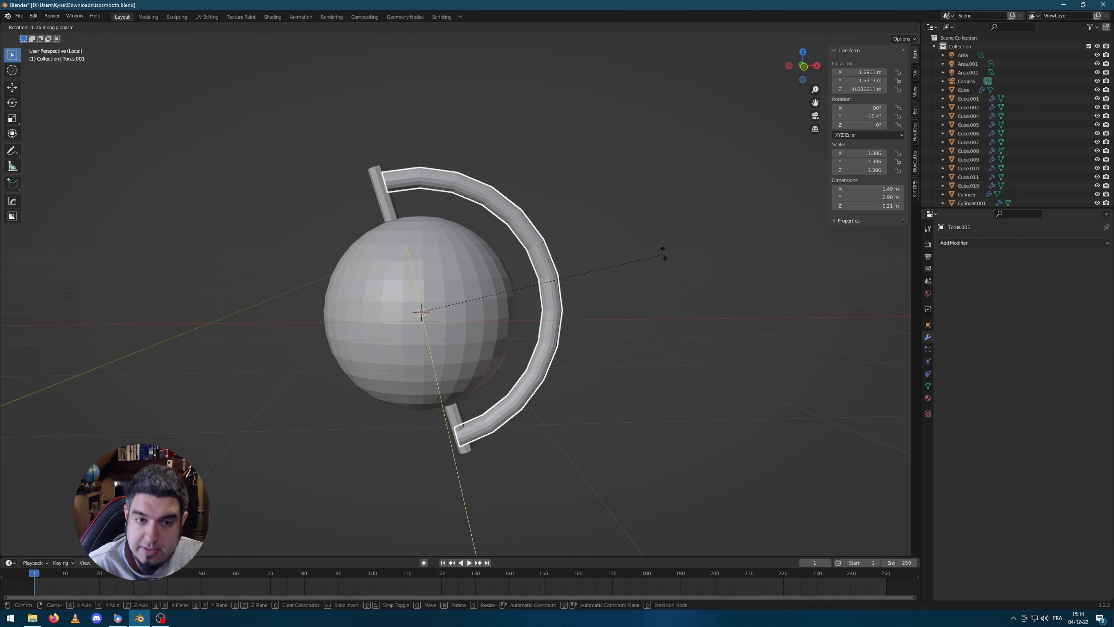
left_click(669, 312)
scroll(669, 317, "down", 2)
left_click(669, 316)
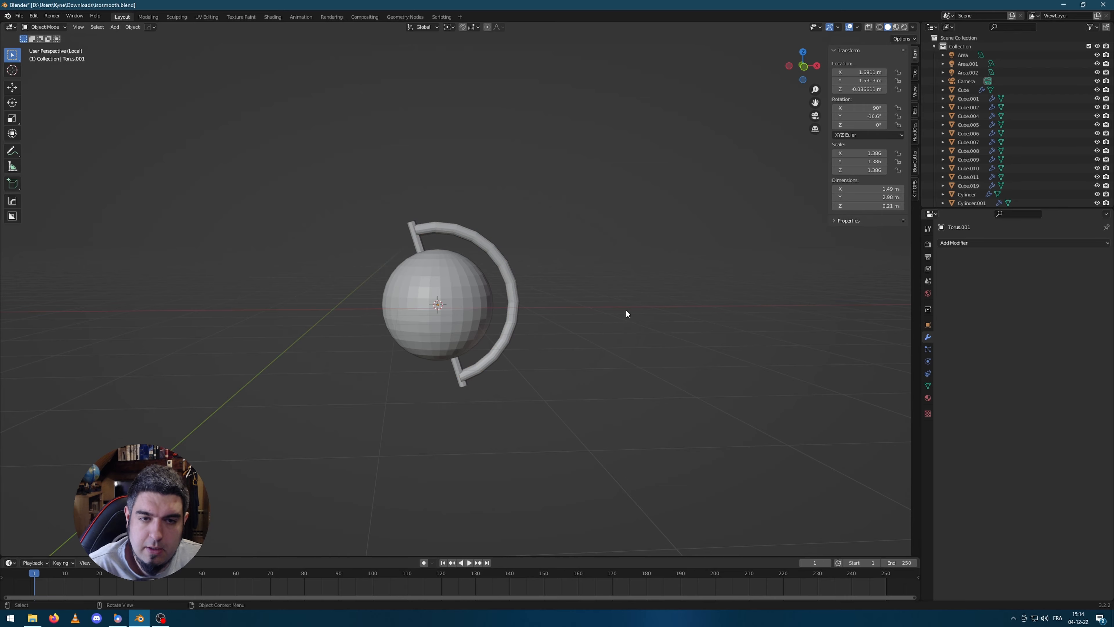
Scale the half ring down to about 1.22 so it sits closer to the sphere
middle_click_drag(627, 314, 504, 297)
left_click(504, 297)
scroll(545, 264, "up", 3)
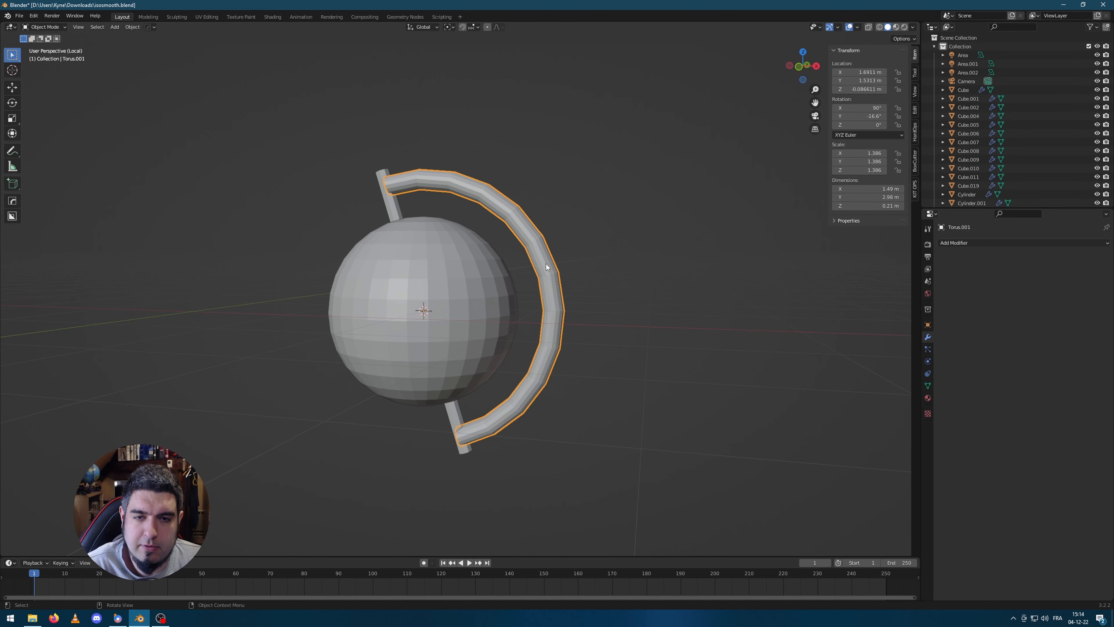
key("s")
left_click(669, 299)
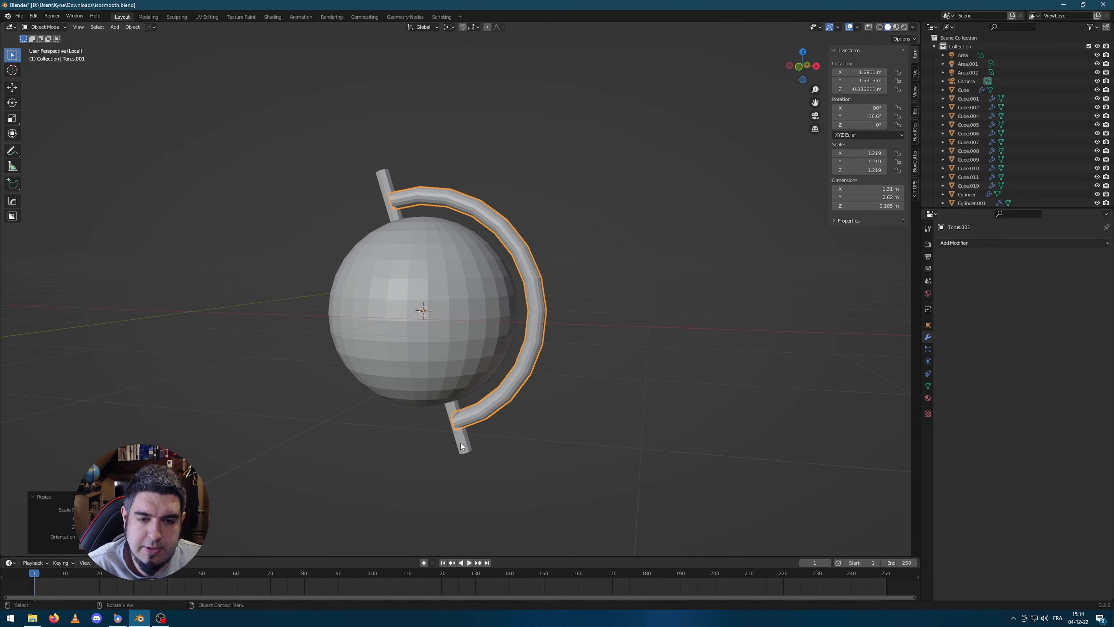
Shorten the tilted axis rod along Z to about 2.64 m so its ends finish near the half ring's ends
left_click(383, 180)
middle_click_drag(383, 180, 633, 243)
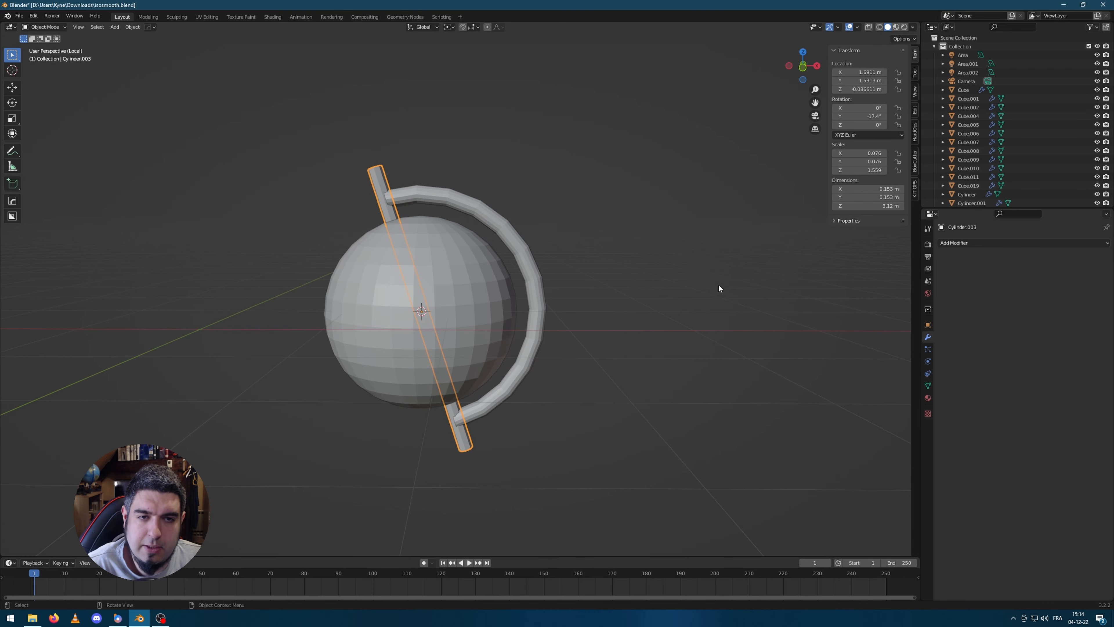
key("s")
key("z")
left_click(663, 262)
left_click(663, 262)
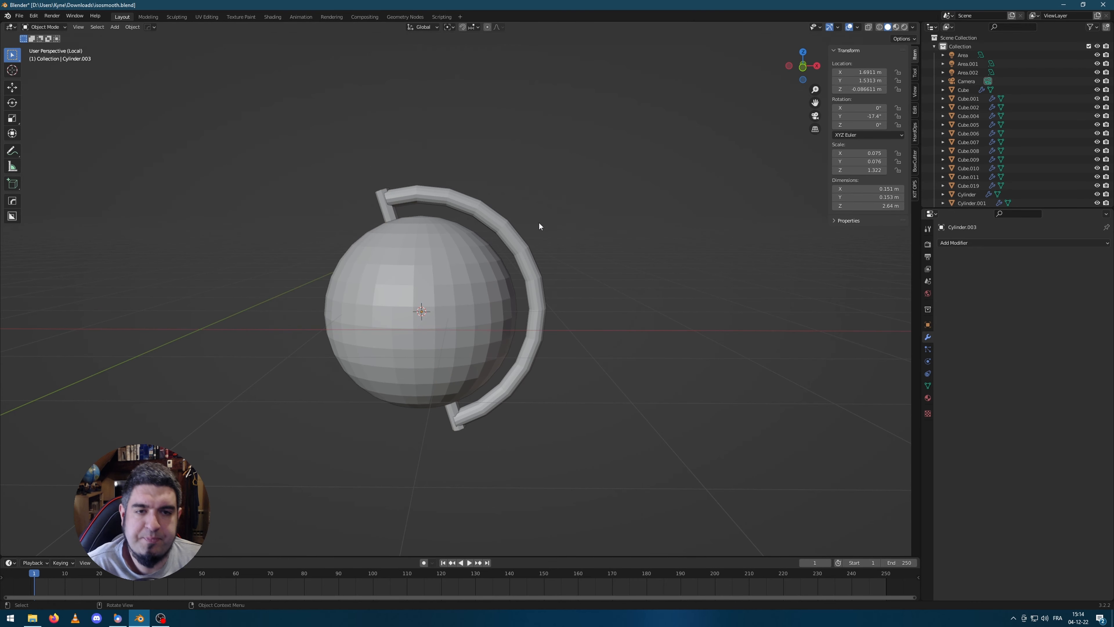
Add a mesh cylinder with 24 vertices for the globe's base
middle_click_drag(539, 225, 595, 219)
key("shift+a")
mouse_move(599, 203)
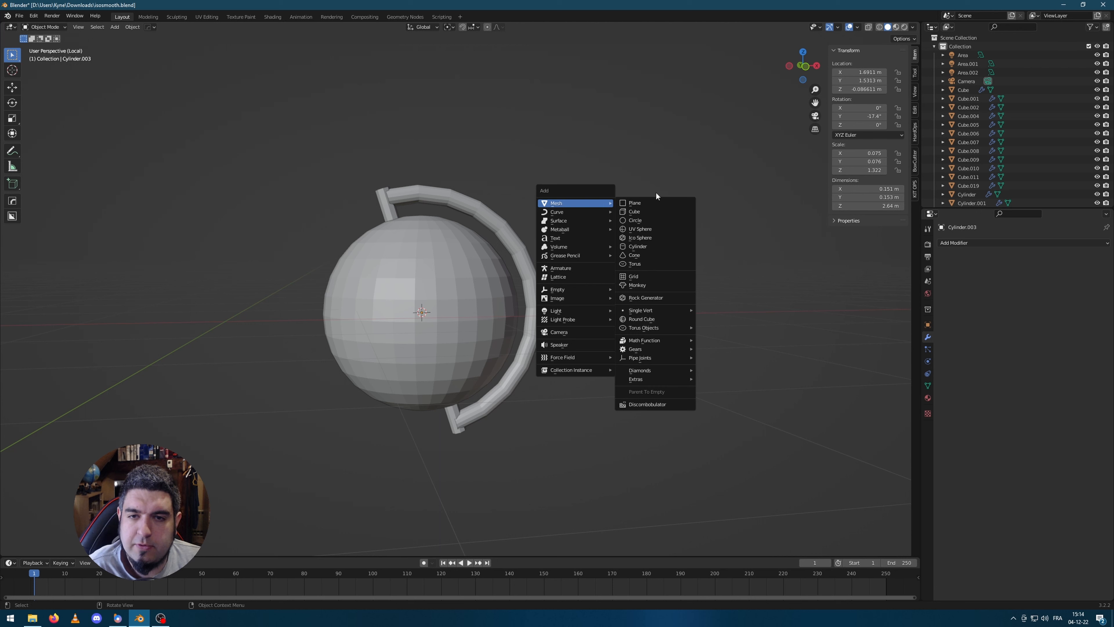
left_click(663, 245)
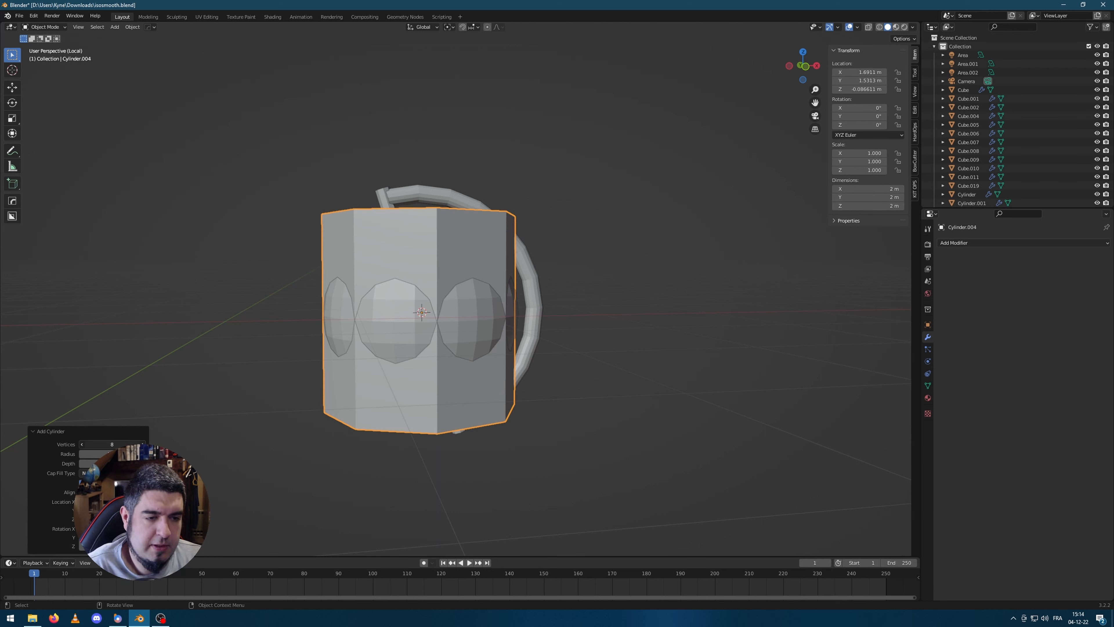
left_click(112, 444)
type("24")
key("Return")
Lower the cylinder along Z beneath the globe and flatten it into a disc about 0.16 m thick
scroll(406, 319, "down", 3)
middle_click_drag(545, 240, 544, 254)
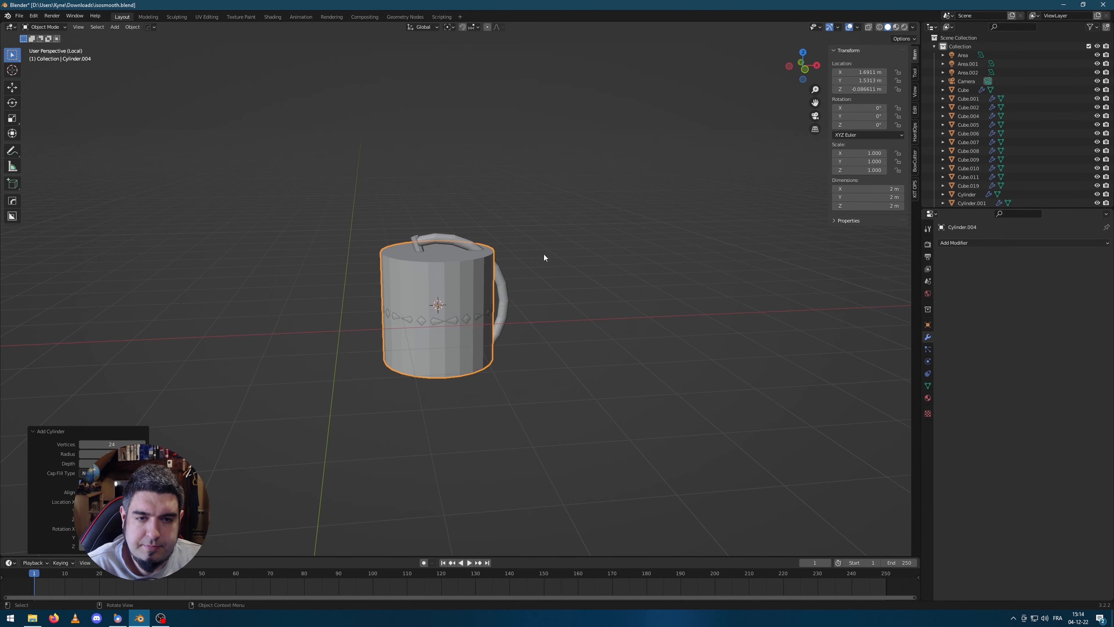
key("g")
key("z")
left_click(706, 484)
key("s")
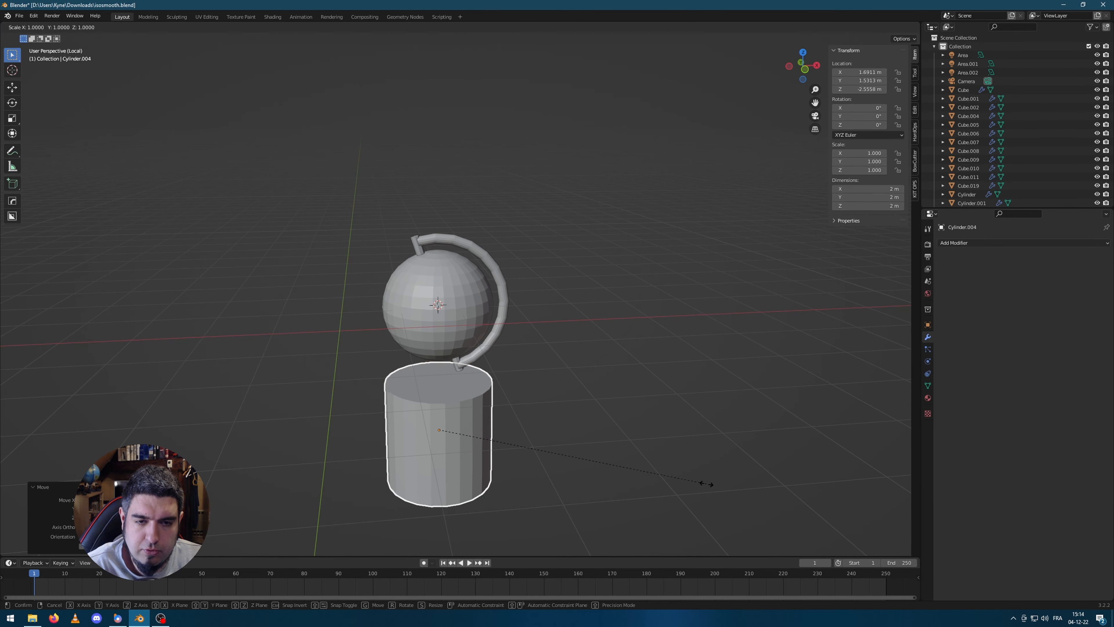
key("z")
left_click(433, 409)
key("KP_Decimal")
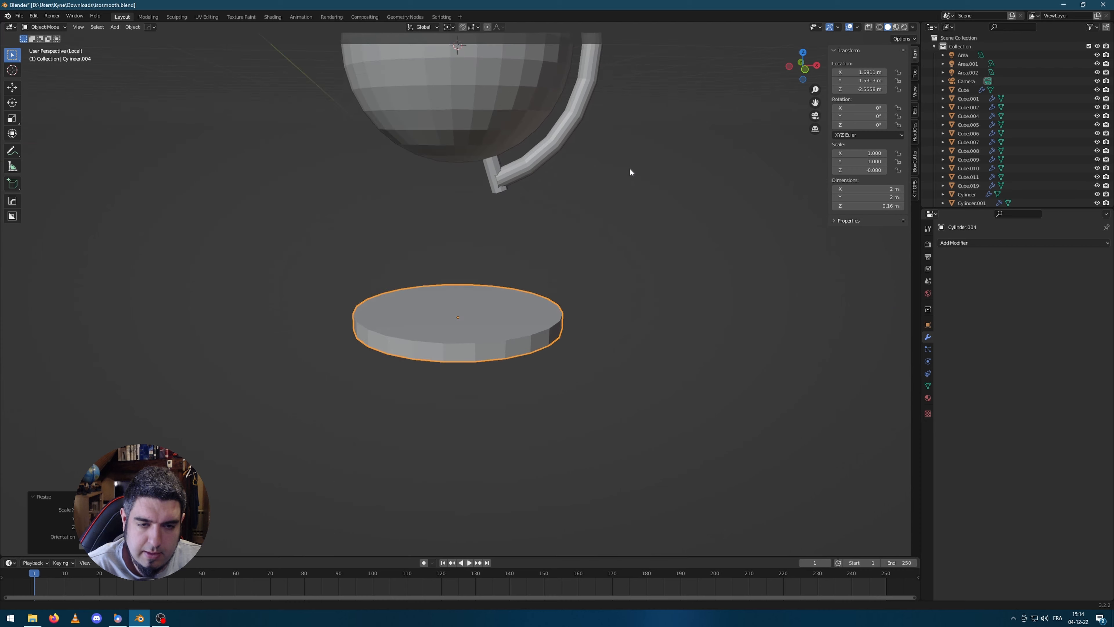
Extrude the disc's top face upward and scale it inward to form a sloped rim
key("Tab")
key("3")
key("alt+a")
left_click(421, 339)
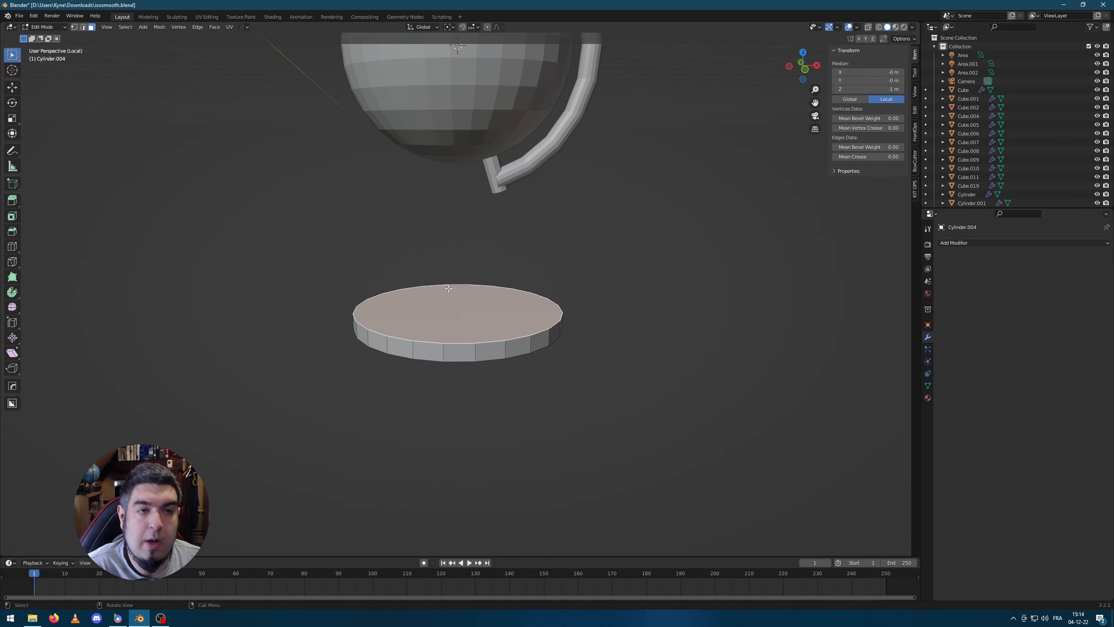
scroll(615, 342, "up", 3)
key("e")
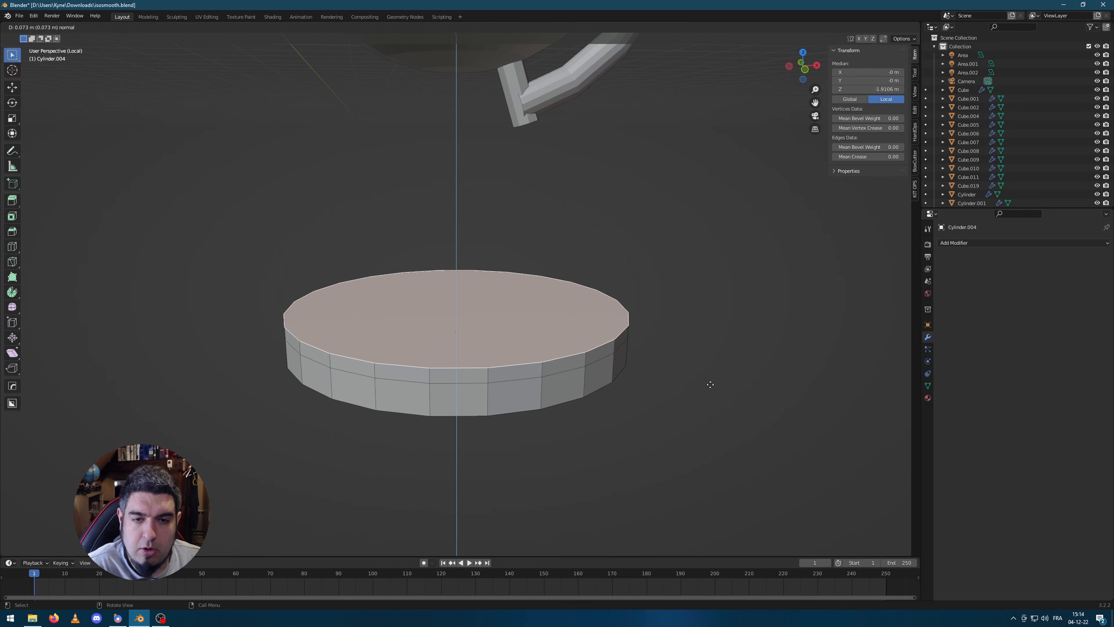
left_click(712, 378)
key("s")
left_click(605, 363)
Extrude the base's smaller top face slightly upward and shrink it into a second tapered tier
scroll(649, 373, "up", 3)
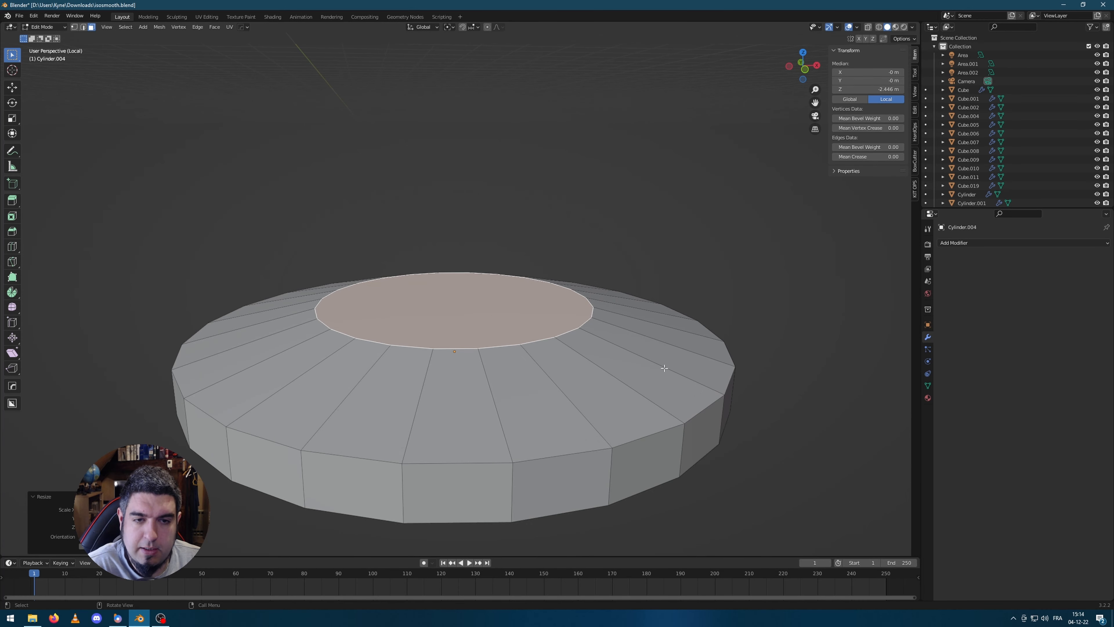
key("e")
left_click(662, 344)
key("s")
scroll(657, 319, "down", 4)
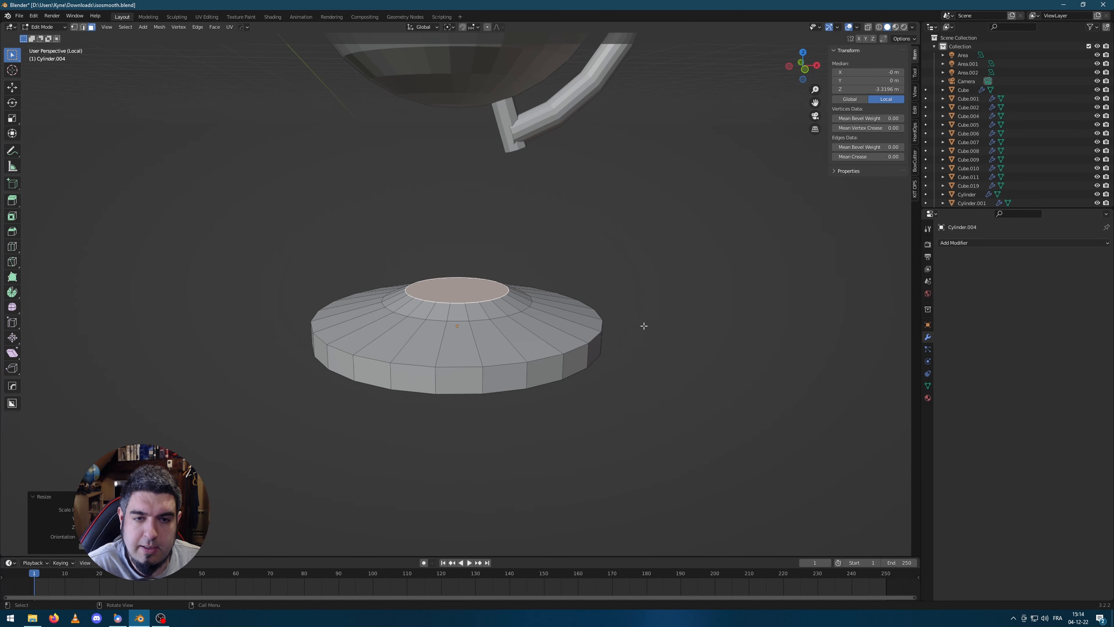
Raise the base along Z to about -1.74 m, just under the rod's lower end
key("Tab")
key("g")
key("z")
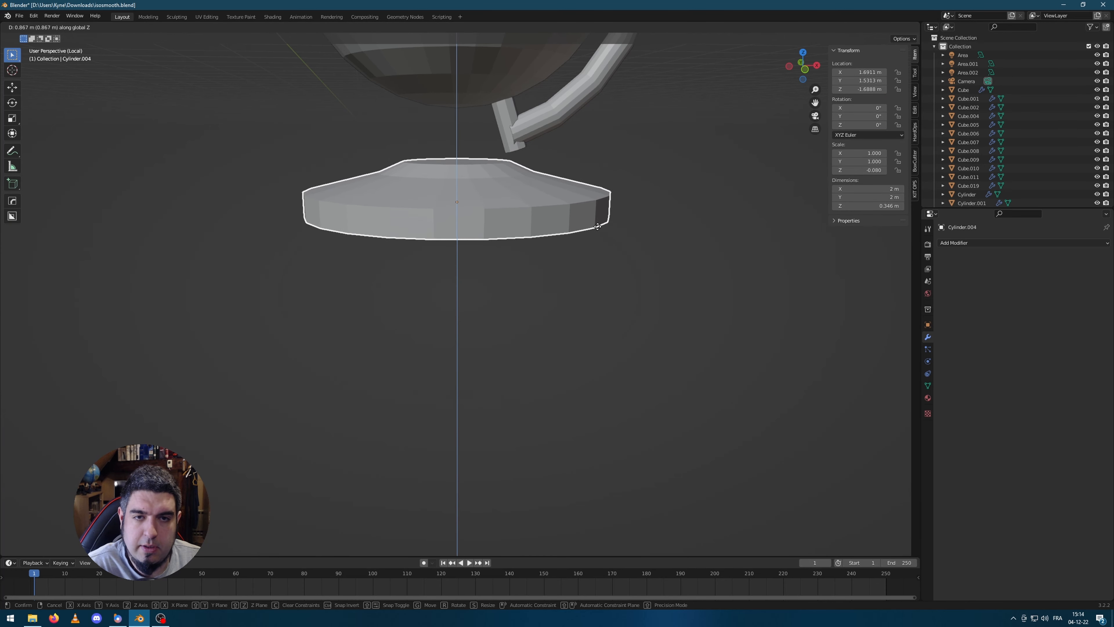
left_click(581, 242)
Move the sphere, rod and half ring together in front view to about X 1.33 m, centring the rod's lower end over the base
left_click(515, 138)
middle_click_drag(534, 128, 539, 184, "shift")
left_click(539, 184)
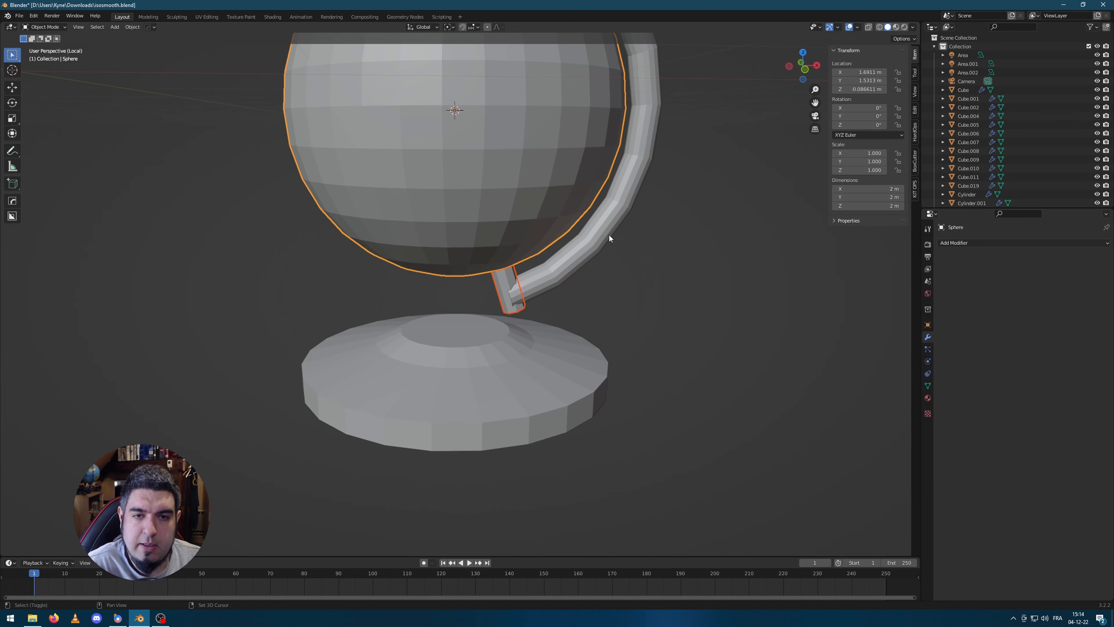
left_click(609, 235, "shift")
scroll(630, 250, "up", 3)
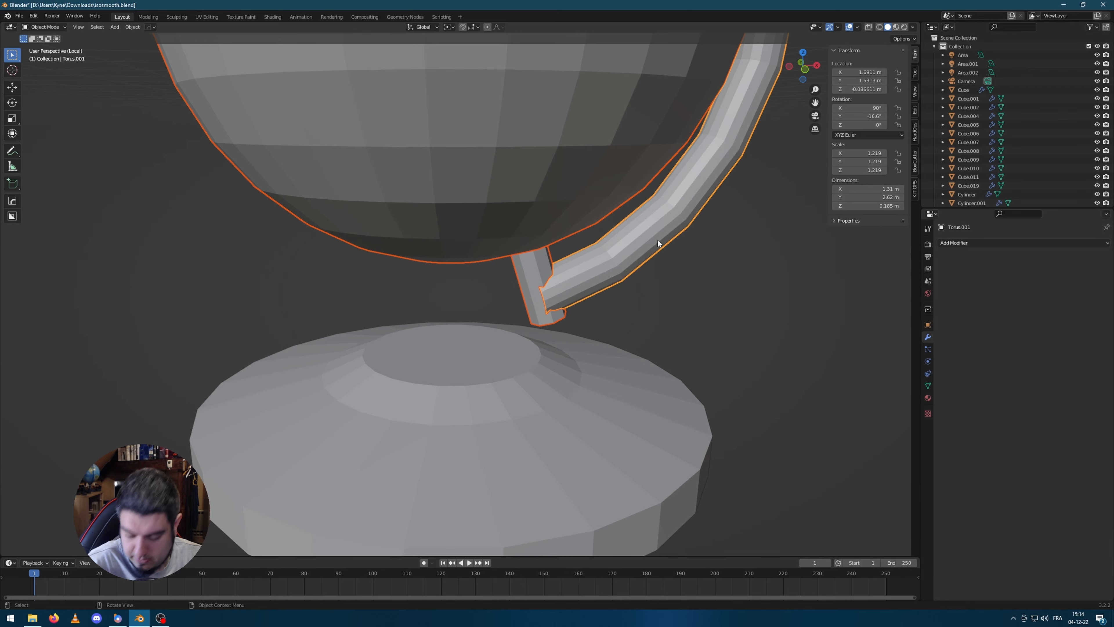
key("KP_1")
key("g")
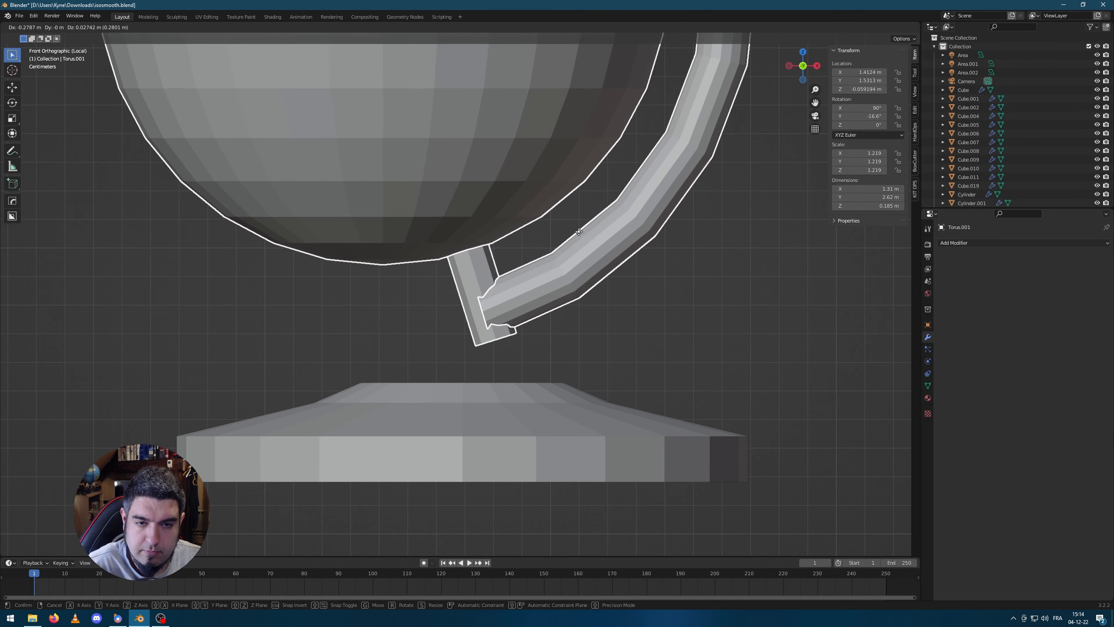
left_click(494, 275)
Inset the base's top face, extrude it up to the rod and scale it in to form a conical neck
middle_click_drag(494, 275, 490, 325)
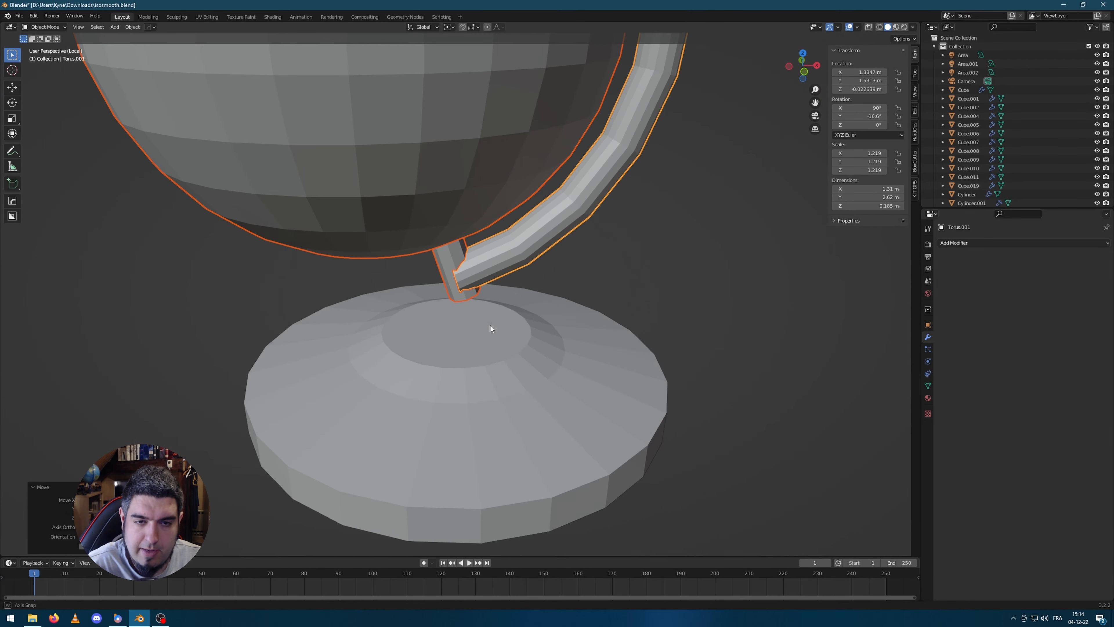
key("Tab")
key("Tab")
left_click(468, 341)
key("Tab")
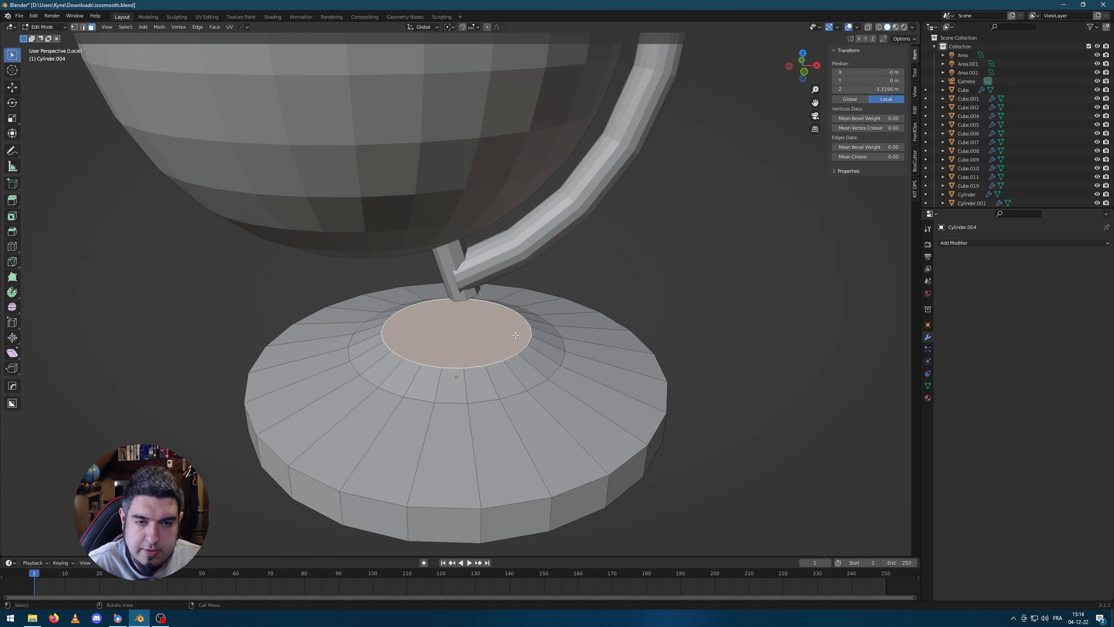
key("e")
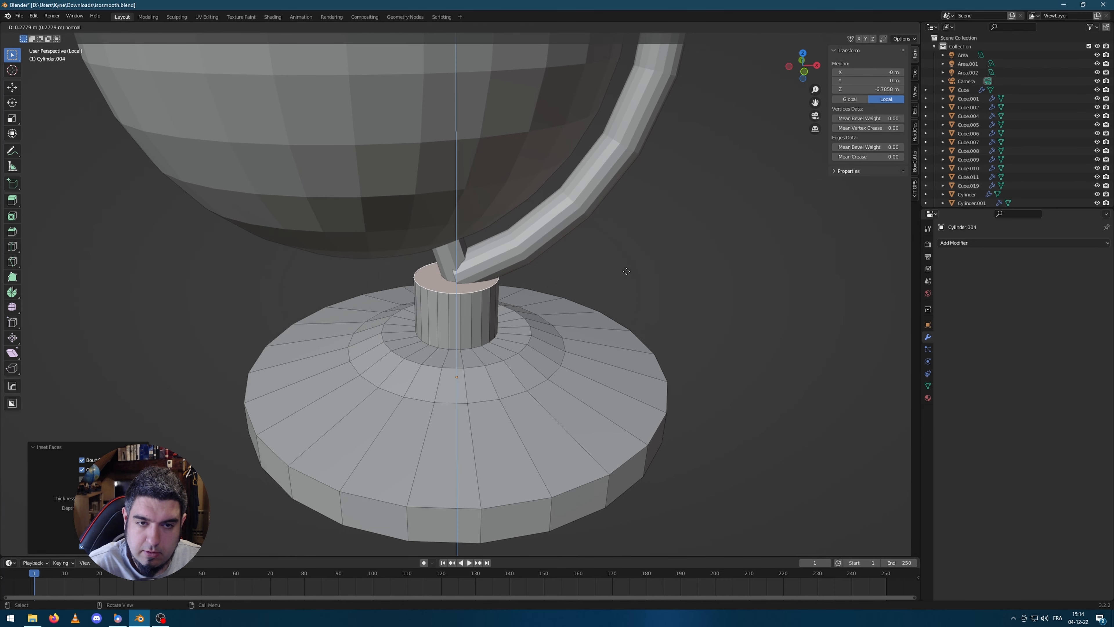
left_click(666, 280)
key("s")
left_click(538, 253)
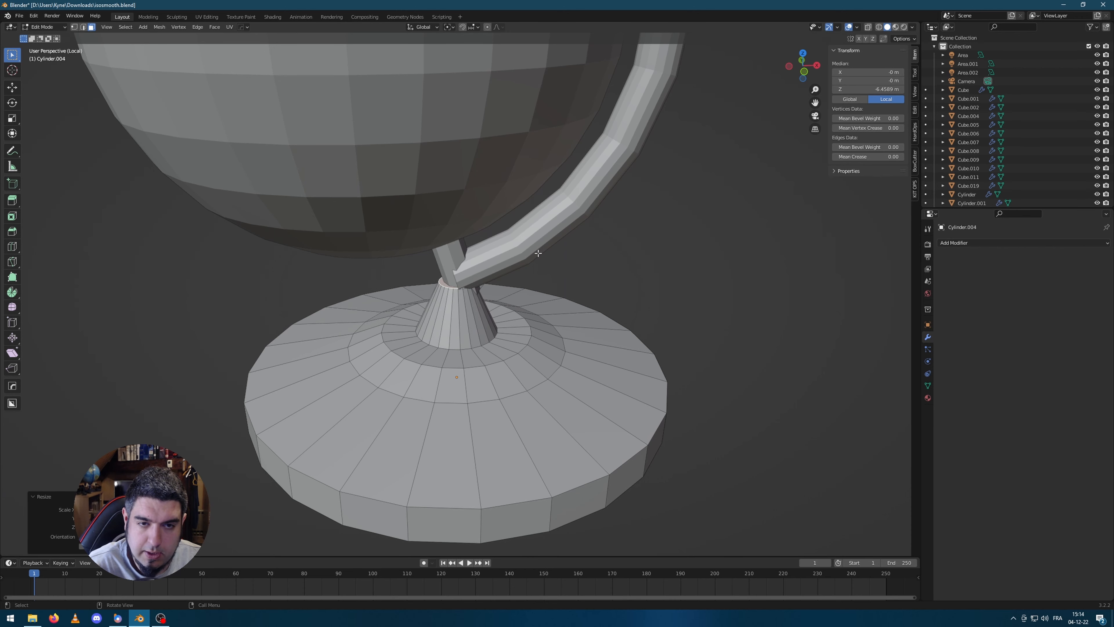
Join the base, rod, half ring and sphere into one object with the sphere as the active object
key("Tab")
scroll(518, 251, "down", 3)
left_click(499, 307)
left_click(491, 337)
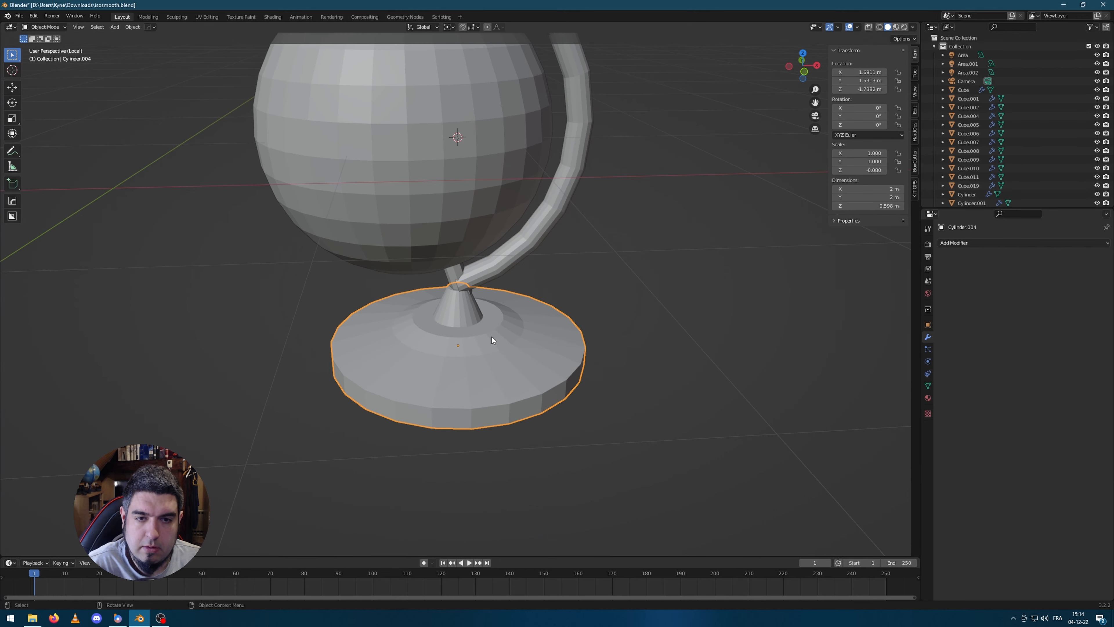
scroll(493, 338, "up", 4)
left_click(465, 257, "shift")
scroll(530, 228, "down", 4)
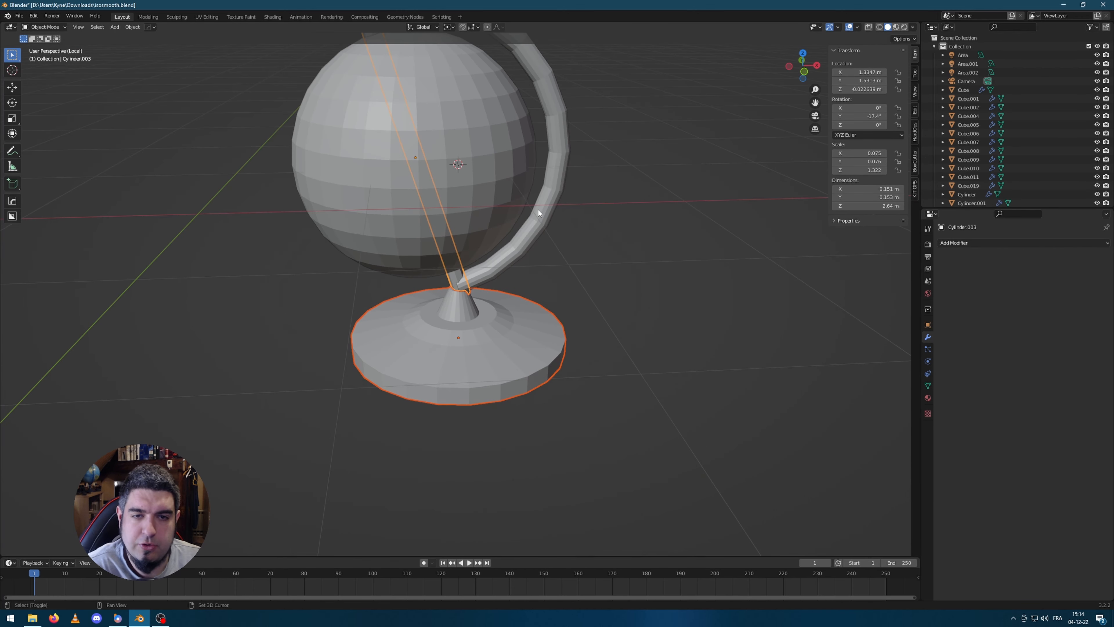
left_click(506, 134, "shift")
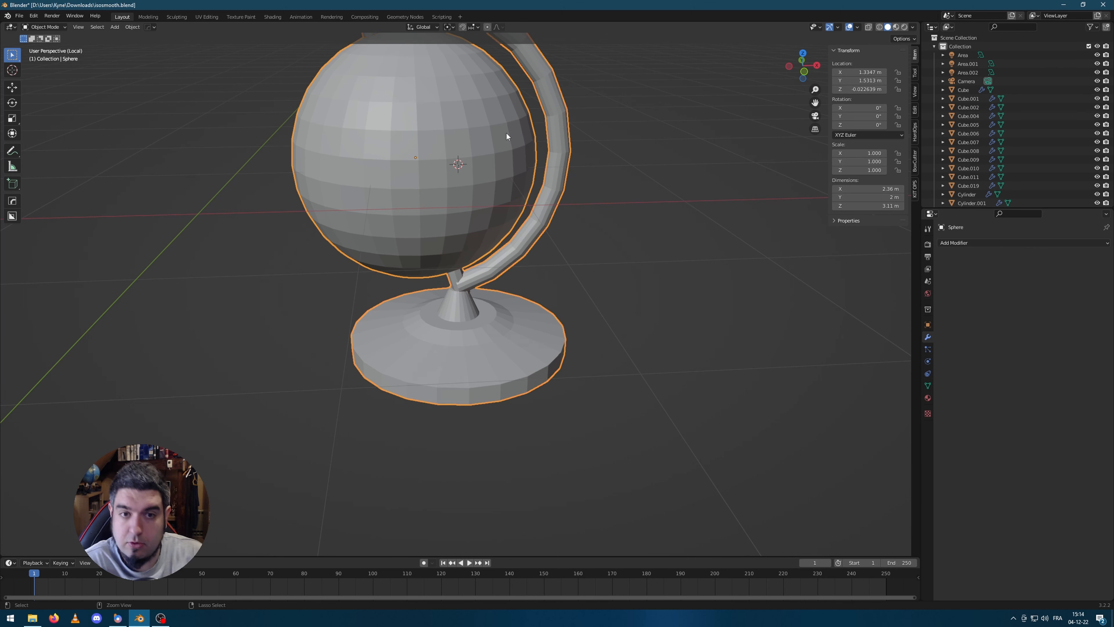
Add a Bevel modifier with a 0.1 m amount to the joined globe and apply its object transform
left_click(970, 247)
left_click(949, 280)
scroll(636, 316, "up", 3)
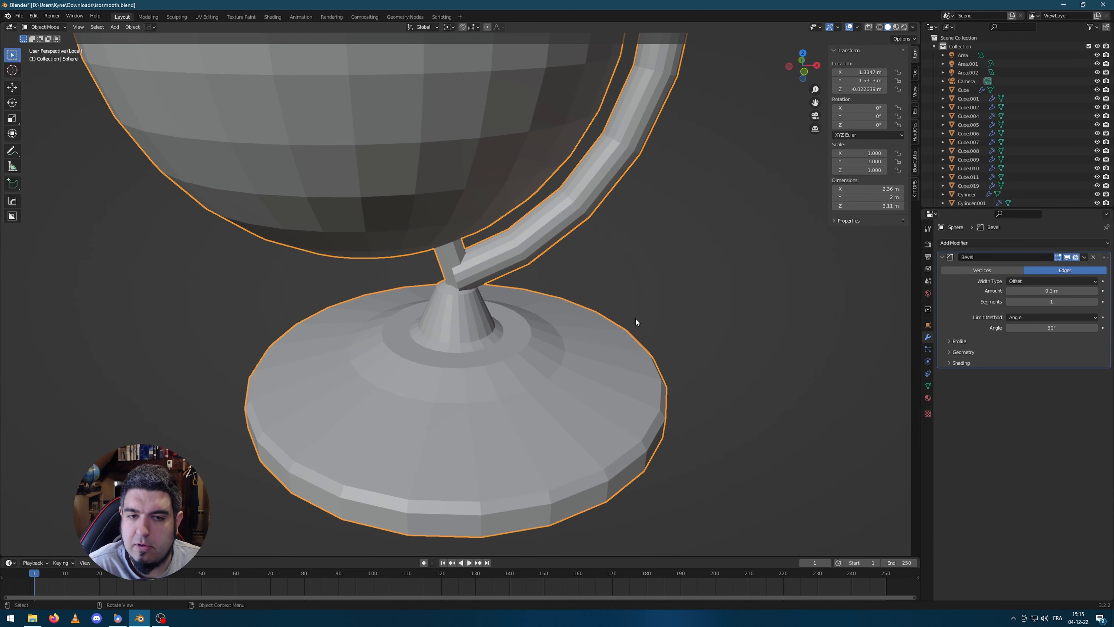
key("ctrl+a")
left_click(561, 302)
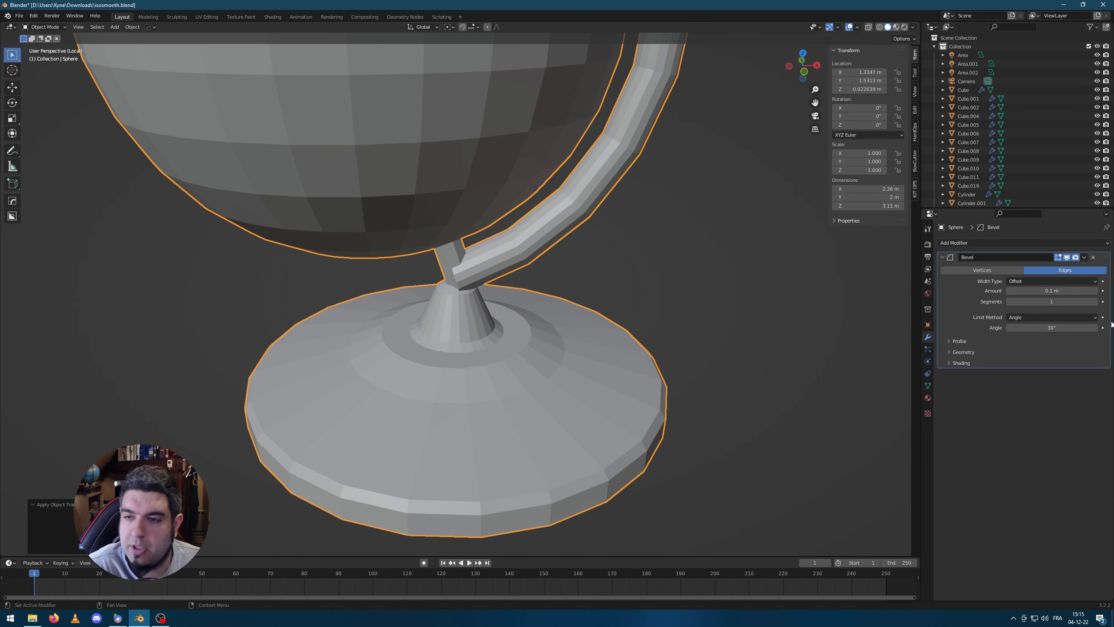
Shade the globe smooth and enable Auto Smooth at 30°
right_click(558, 223)
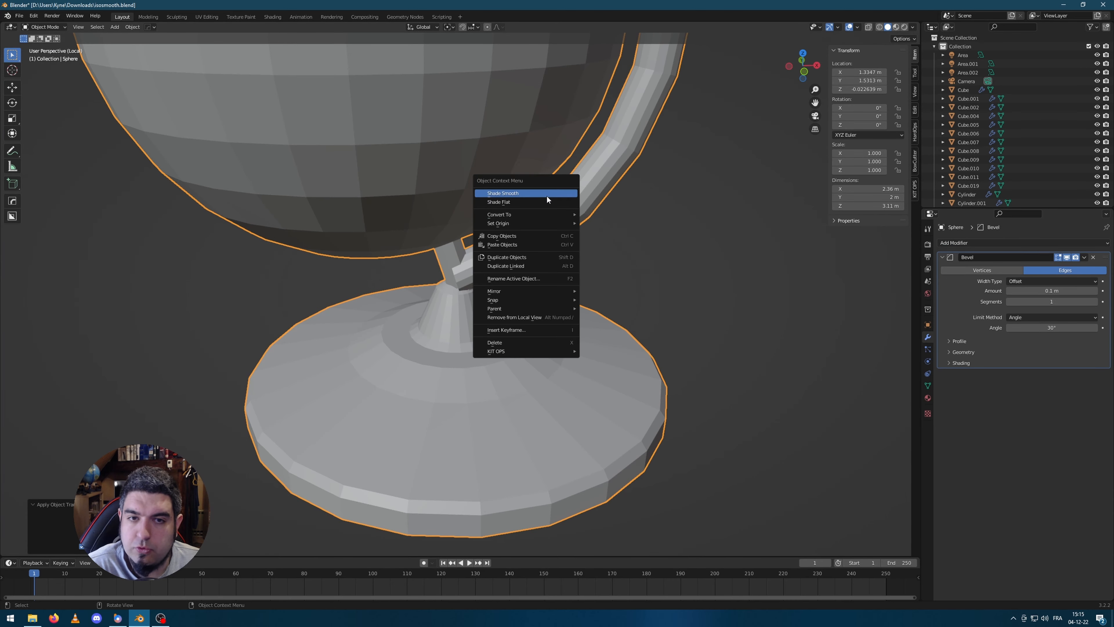
left_click(547, 195)
left_click(927, 385)
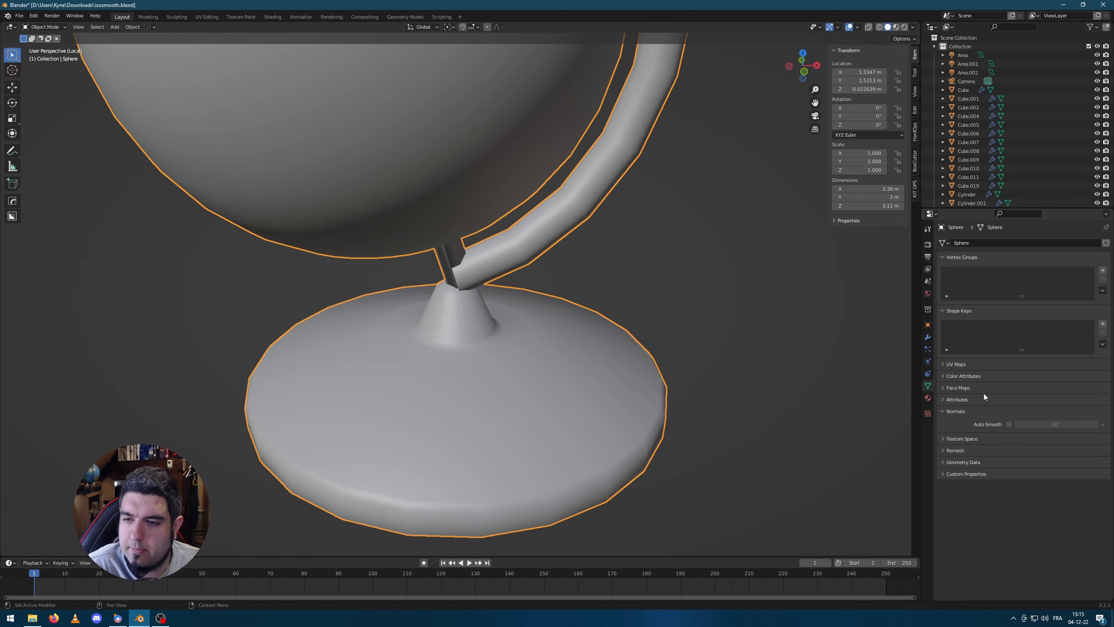
left_click(1008, 424)
scroll(648, 332, "down", 2)
scroll(575, 306, "up", 4)
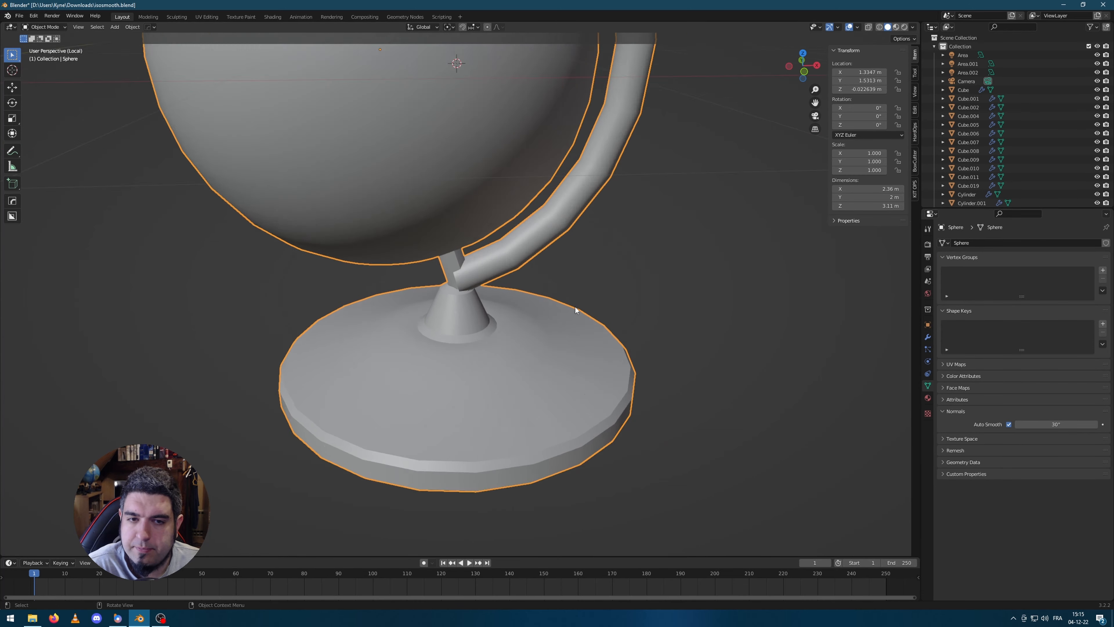
middle_click_drag(645, 309, 546, 277)
key("Tab")
key("Tab")
scroll(393, 299, "up", 2)
key("2")
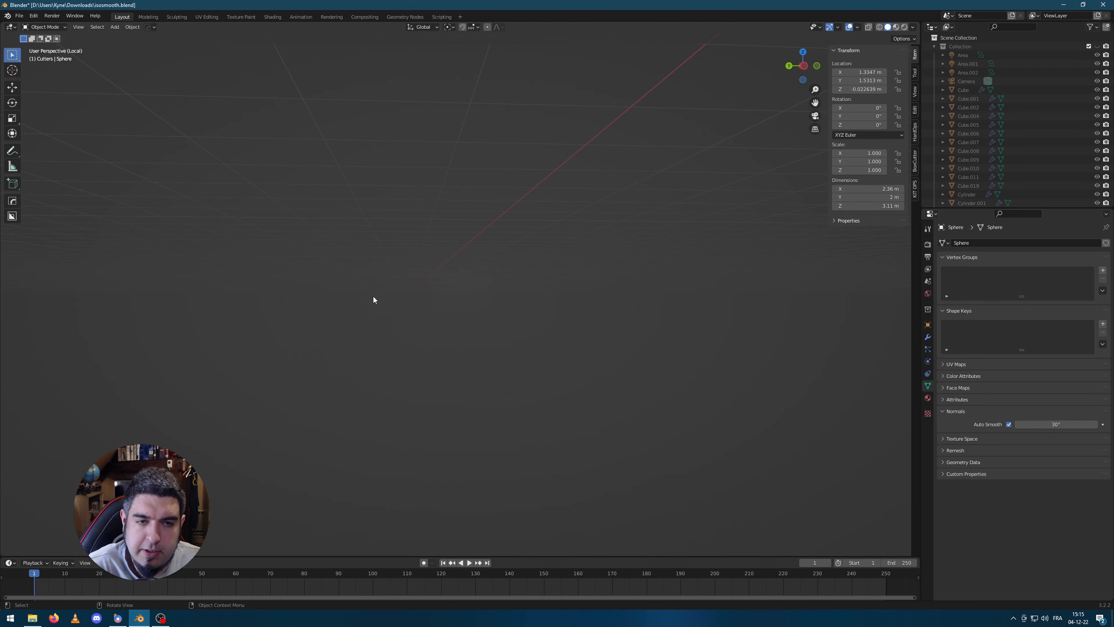
scroll(423, 314, "down", 1)
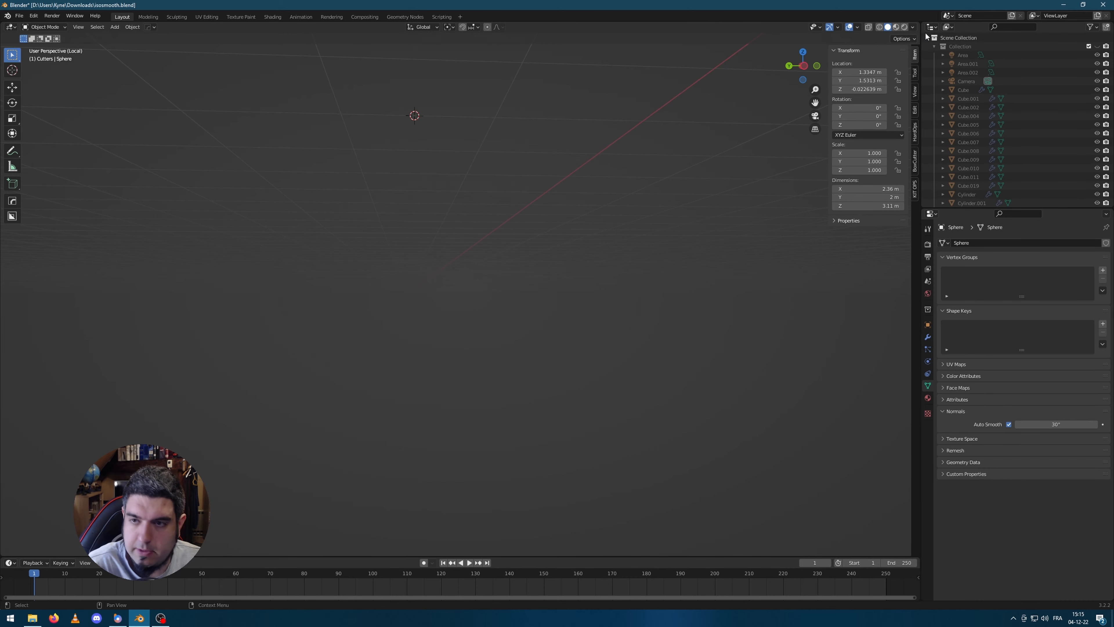
left_click(1096, 46)
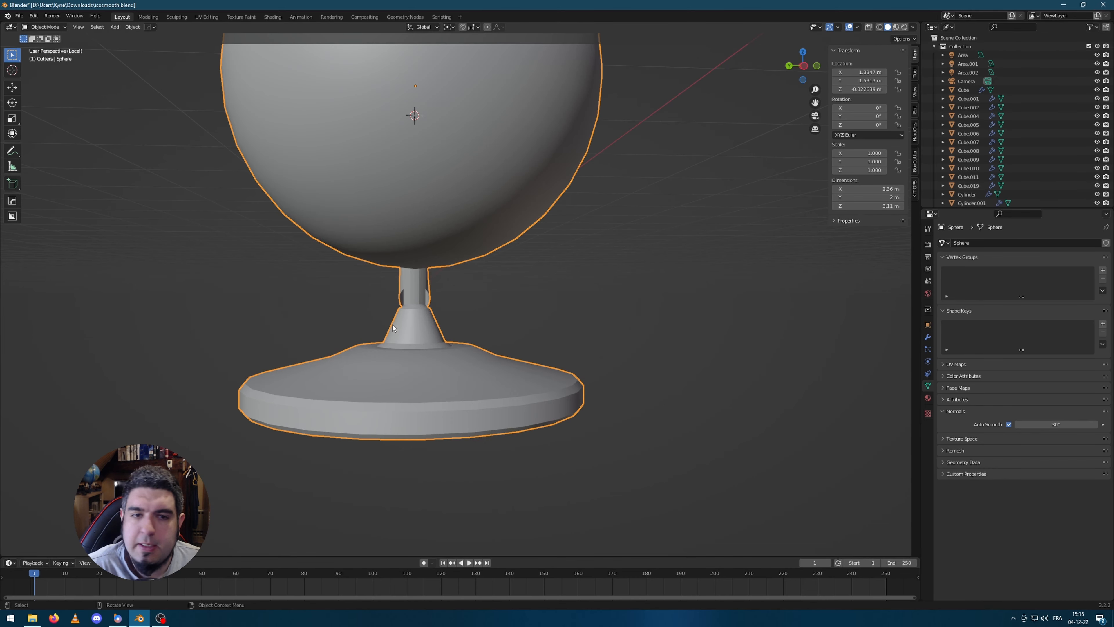
Fill the open edge loop at the half ring's lower end with a face
scroll(390, 311, "up", 4)
key("Tab")
key("alt+a")
scroll(395, 315, "up", 3)
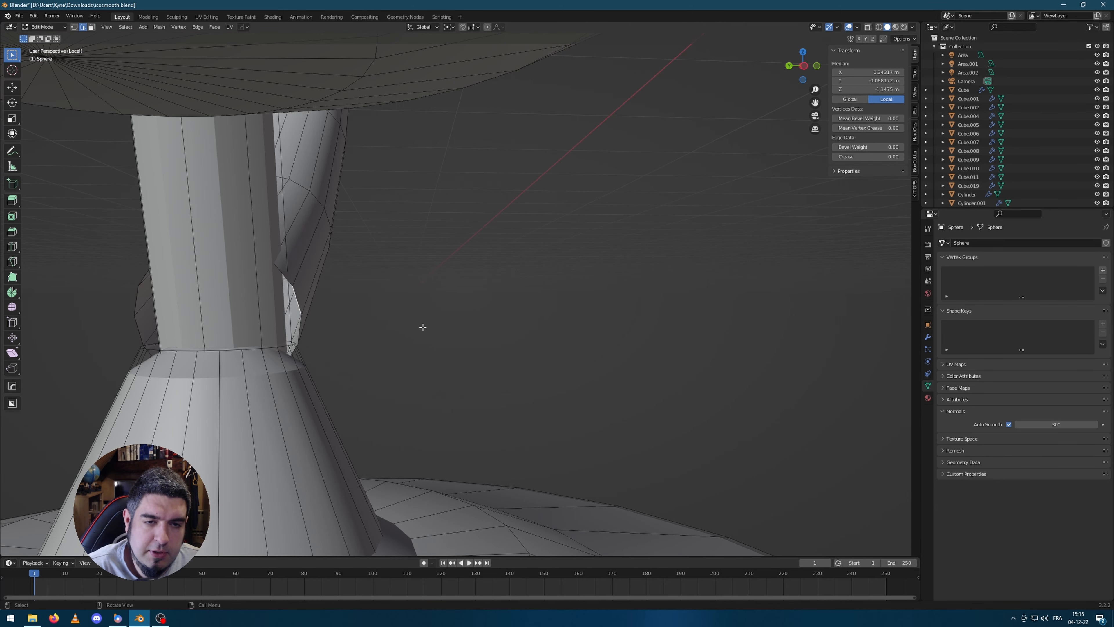
left_click(294, 297, "alt")
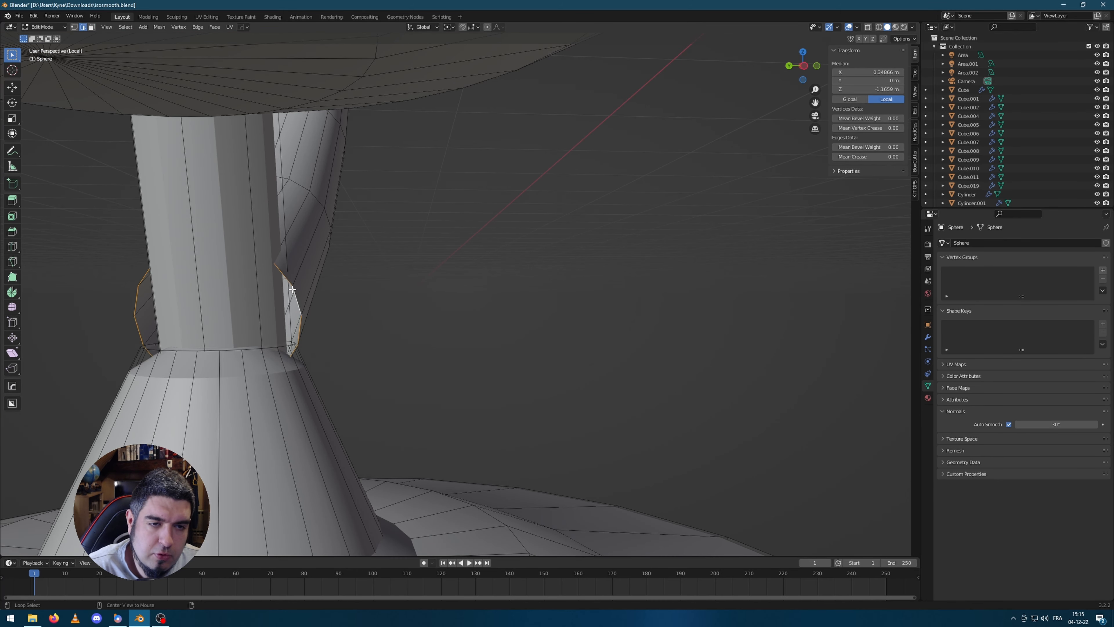
key("f")
Move the half ring's lower end face into the rod and scale it down so it no longer protrudes
middle_click_drag(577, 298, 491, 346)
key("g")
left_click(629, 196)
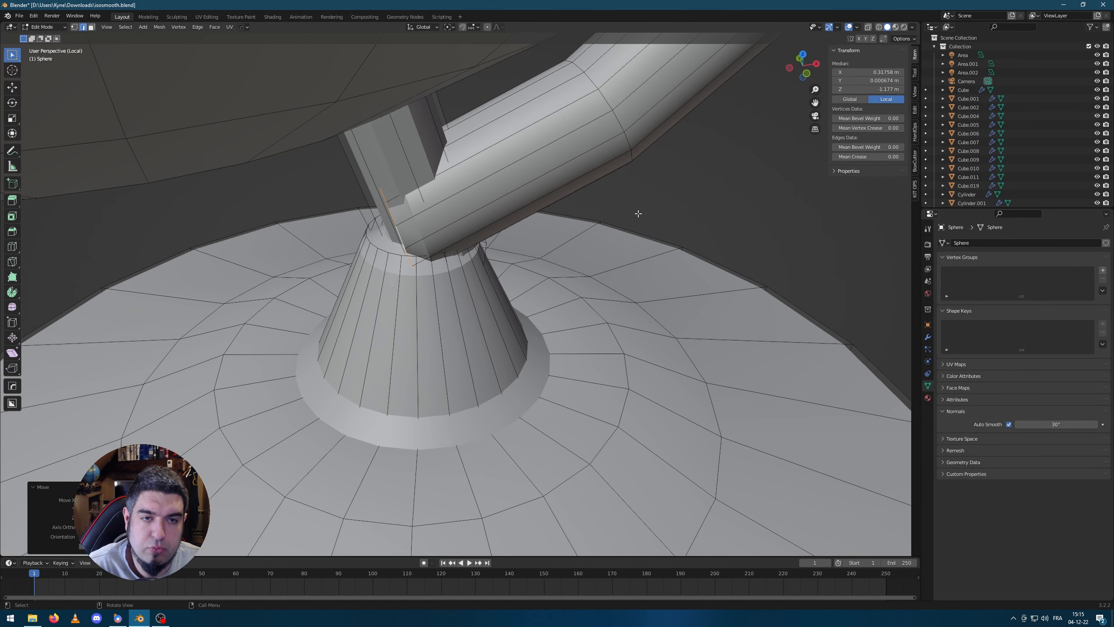
middle_click_drag(443, 274, 517, 247)
key("s")
left_click(478, 251)
scroll(685, 303, "down", 2)
key("Tab")
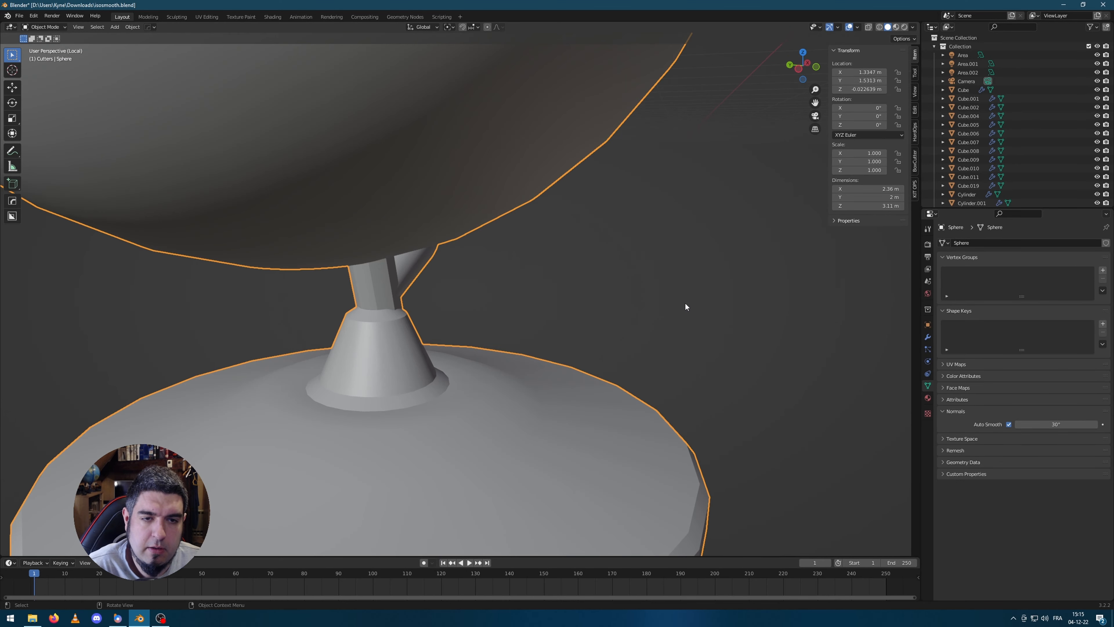
left_click(685, 302)
middle_click_drag(685, 302, 586, 294)
scroll(585, 294, "down", 7)
scroll(538, 220, "down", 4)
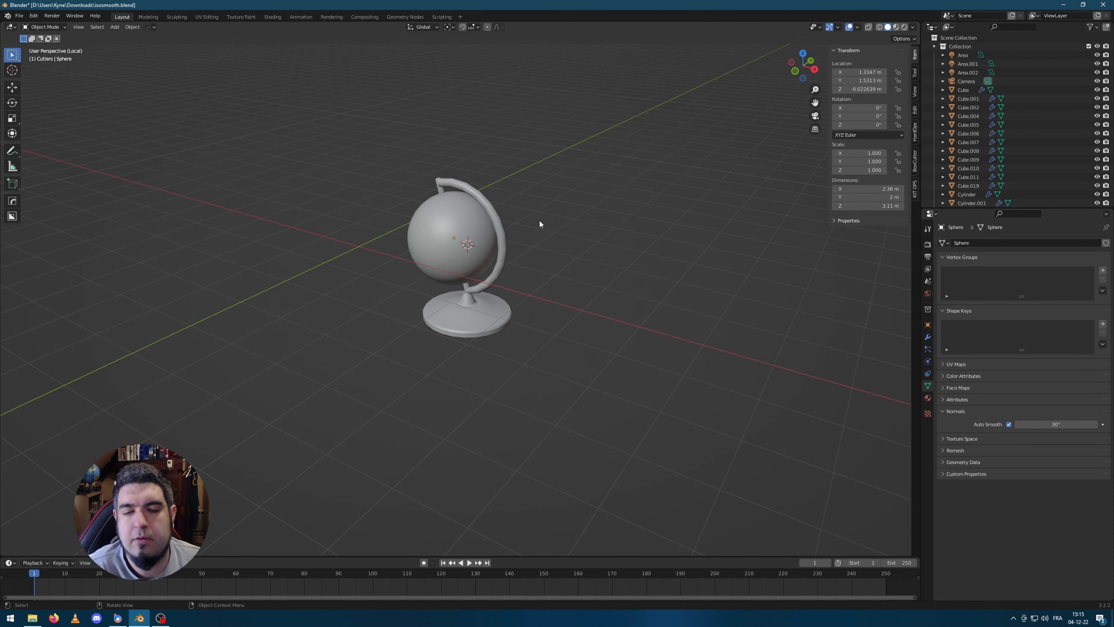
Select the globe and set its Bevel modifier to 3 segments with a 0.022 m amount
scroll(519, 252, "up", 6)
middle_click_drag(519, 253, 574, 237)
scroll(574, 237, "down", 3)
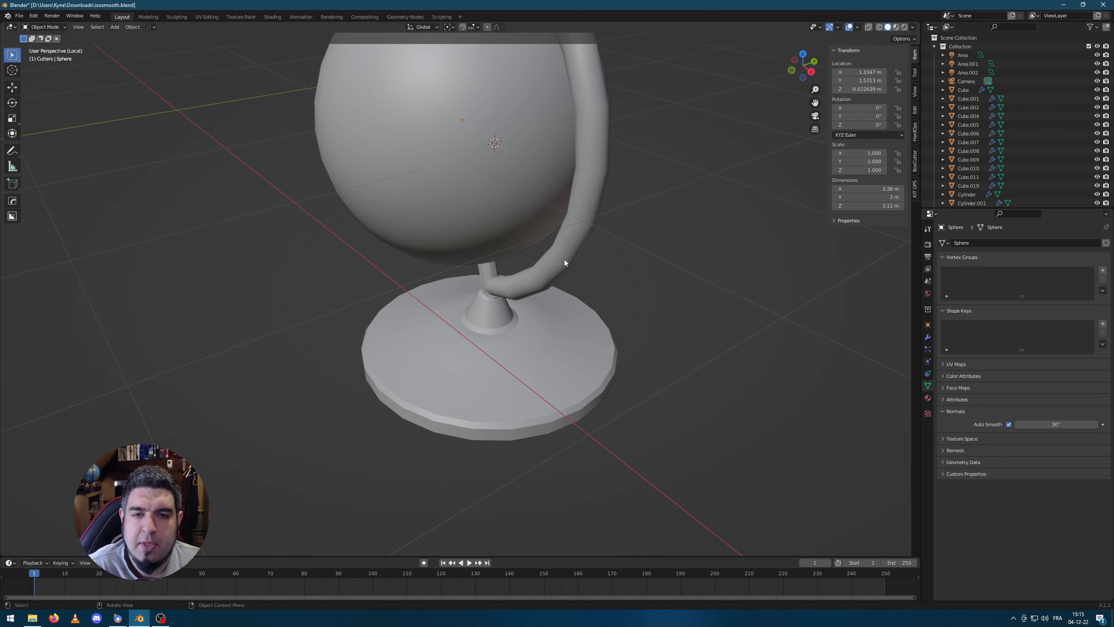
key("a")
middle_click_drag(607, 307, 617, 277)
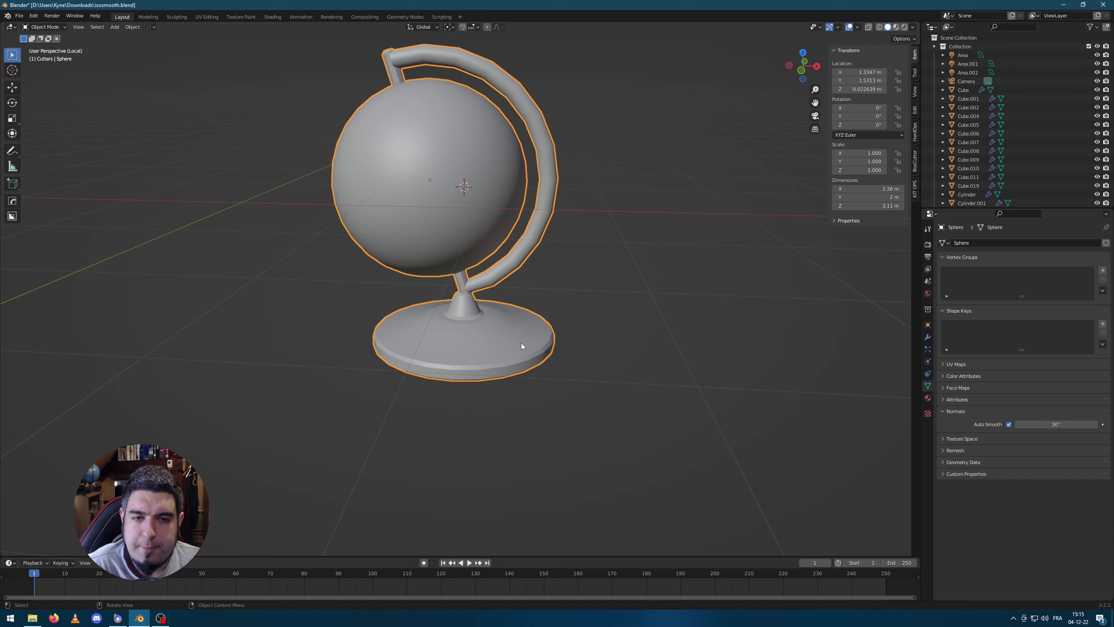
scroll(499, 346, "up", 6)
scroll(491, 337, "down", 5)
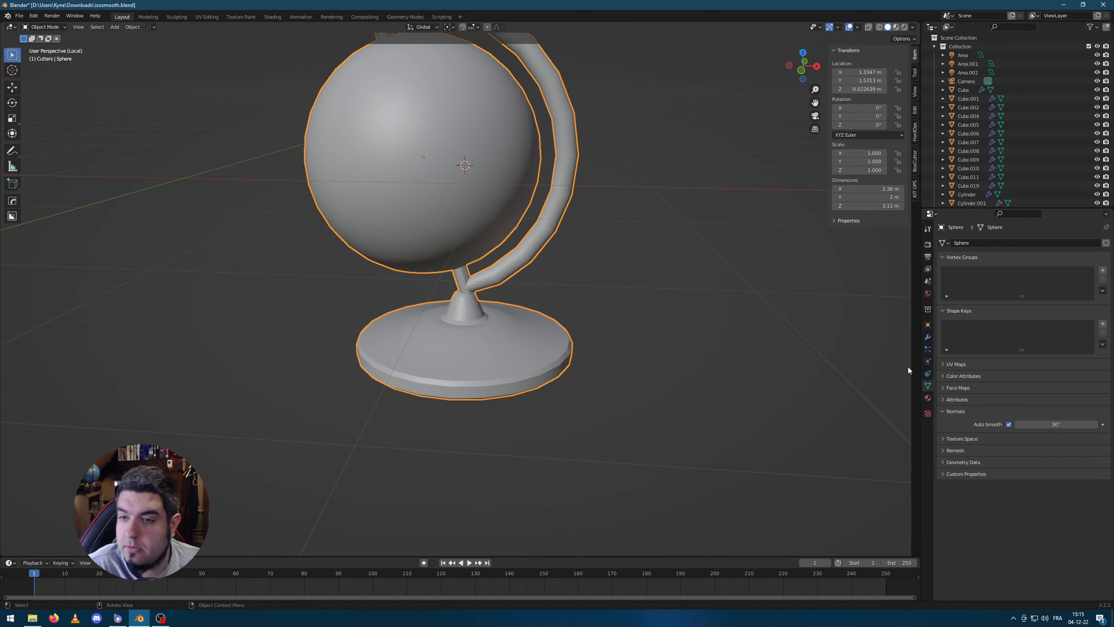
left_click(928, 336)
scroll(882, 277, "up", 4)
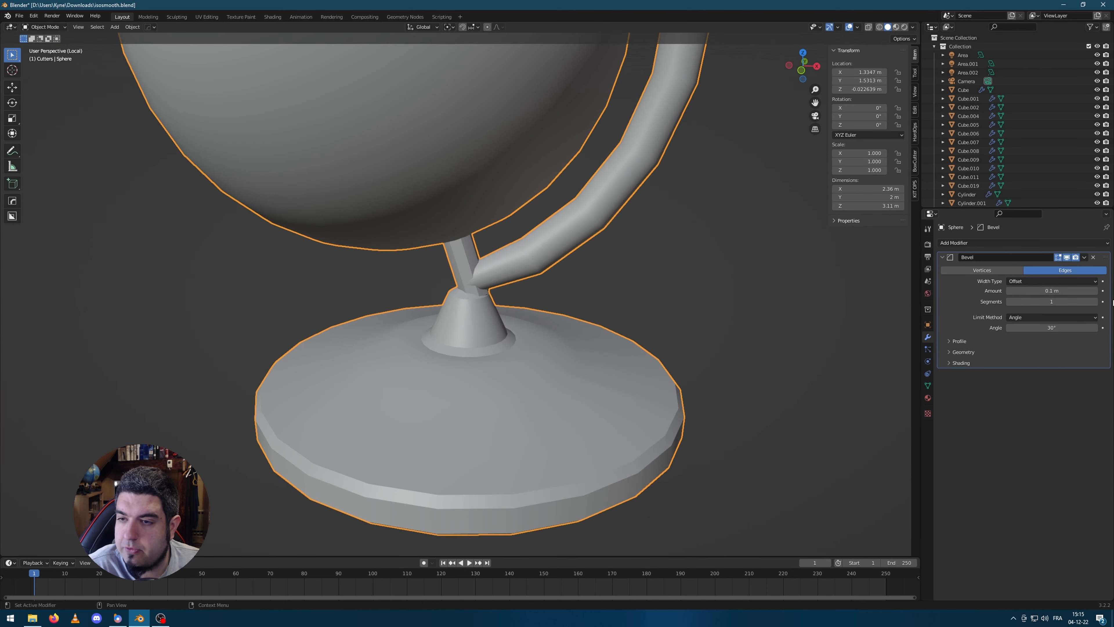
left_click(1094, 301)
left_click(1094, 301)
middle_click_drag(702, 339, 719, 342)
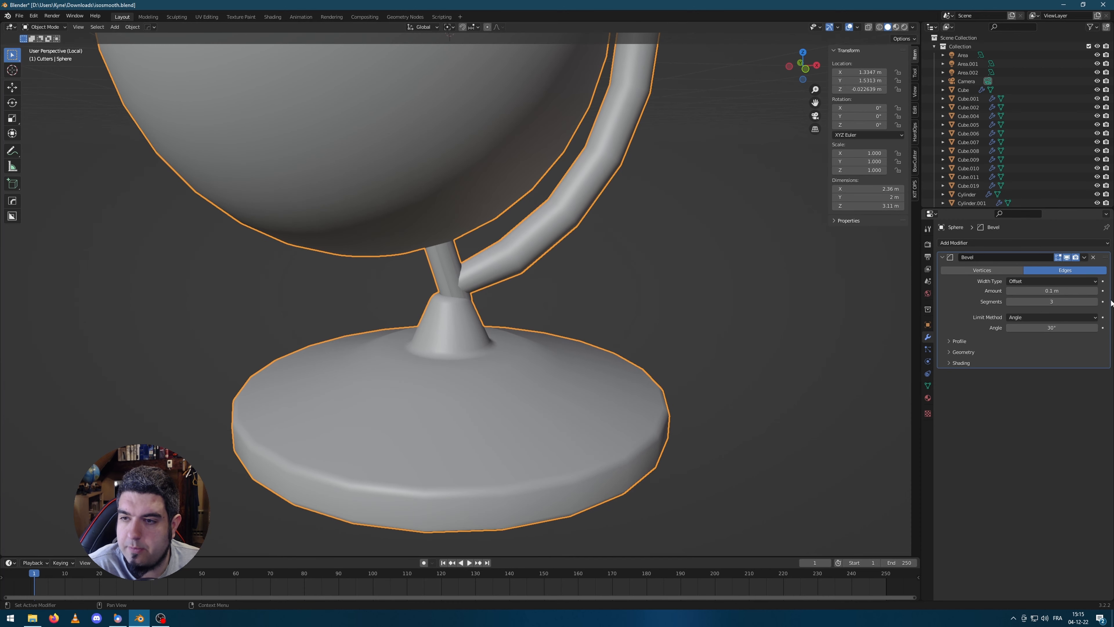
left_click_drag(1051, 290, 1009, 290)
middle_click_drag(544, 386, 508, 388)
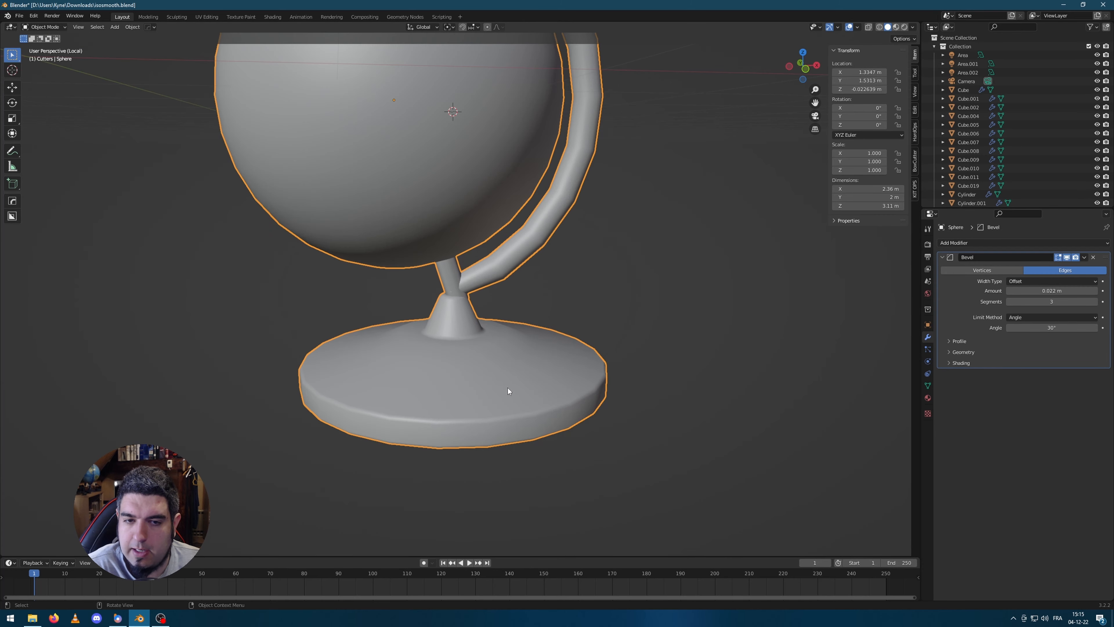
left_click(927, 385)
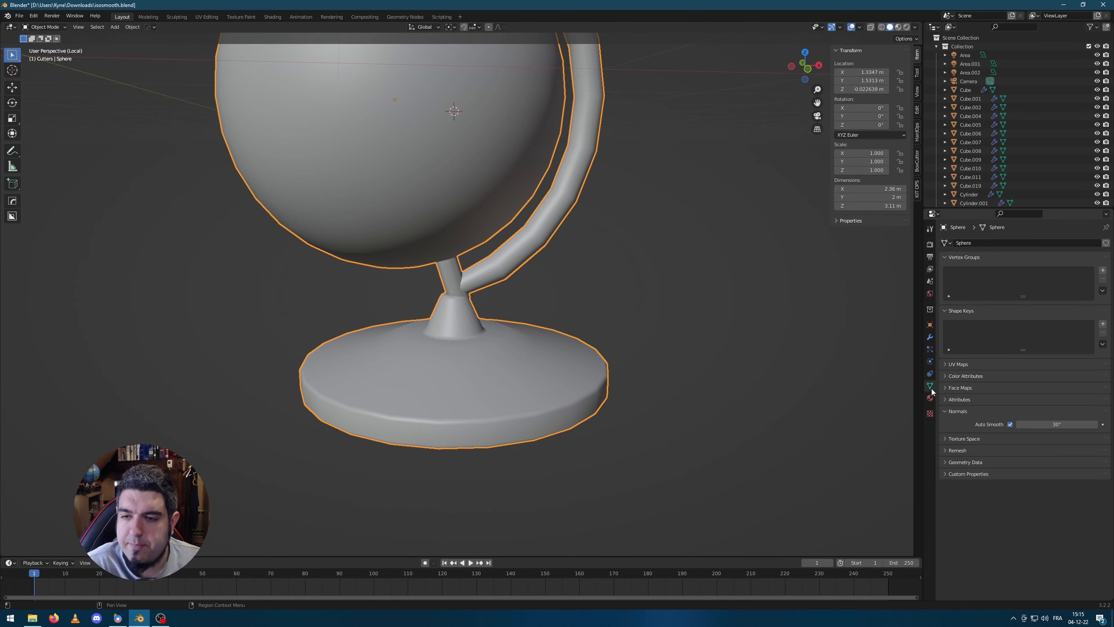
Leave local view and rotate the globe about 33.7° around the global Z axis
key("KP_Divide")
scroll(420, 329, "up", 3)
middle_click_drag(420, 329, 495, 307)
key("r")
key("z")
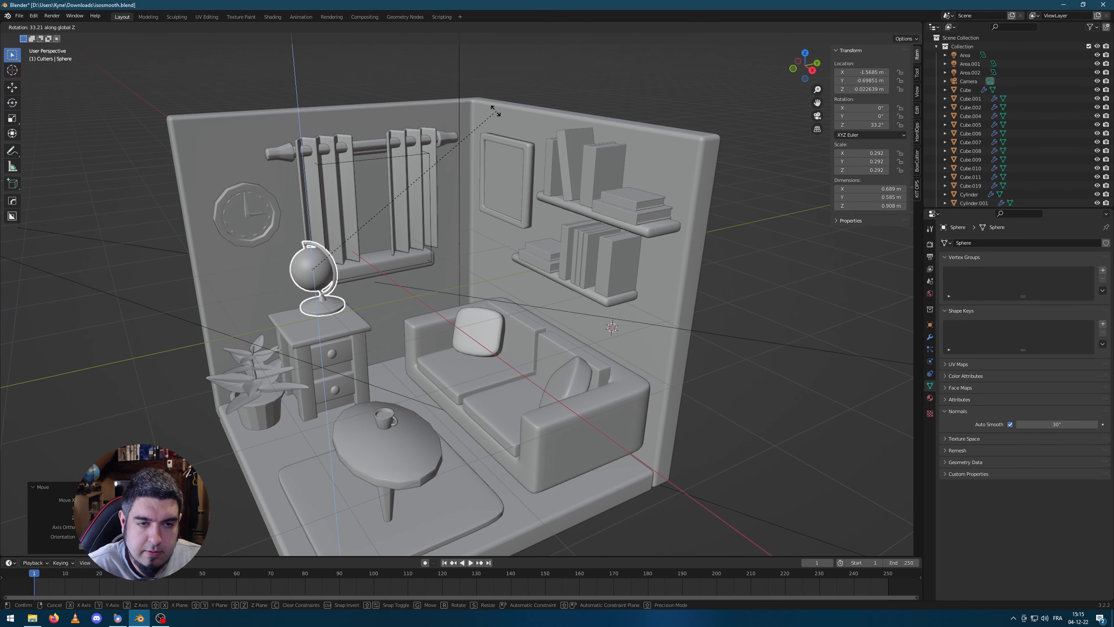
left_click(494, 111)
In the front view, lower the globe onto the top of the drawer cabinet, at a Z location of about -0.22 m
key("KP_1")
middle_click_drag(304, 263, 643, 141, "shift")
key("g")
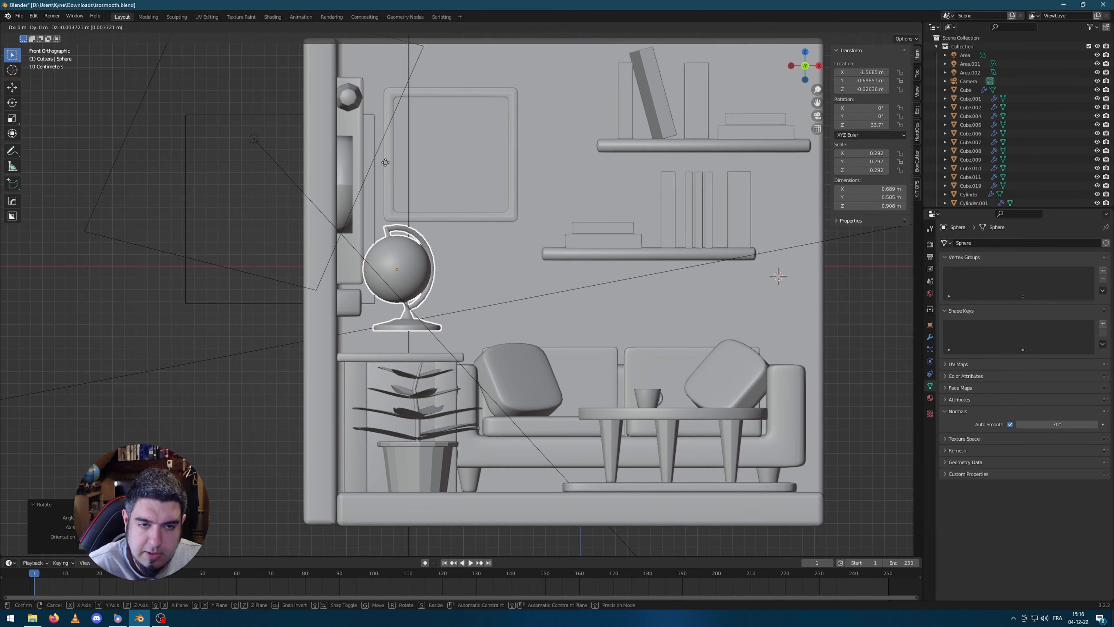
left_click(393, 184)
In the camera view, rotate the globe around the global Z axis to about 57.7°
middle_click_drag(668, 232, 576, 277)
scroll(577, 279, "down", 4)
key("KP_0")
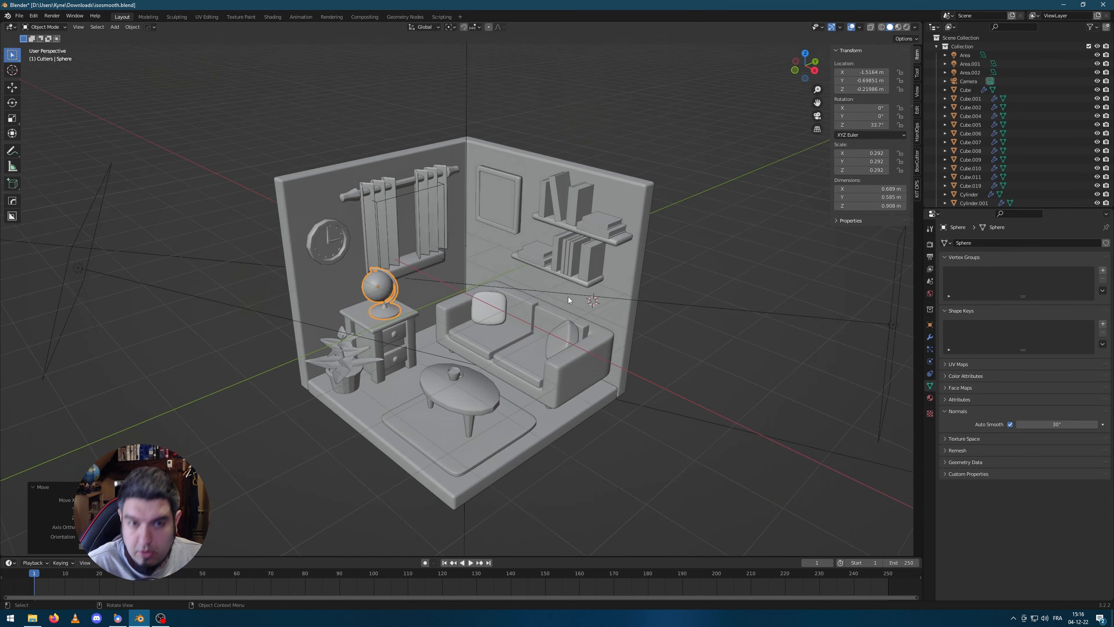
scroll(569, 297, "up", 4)
key("r")
key("z")
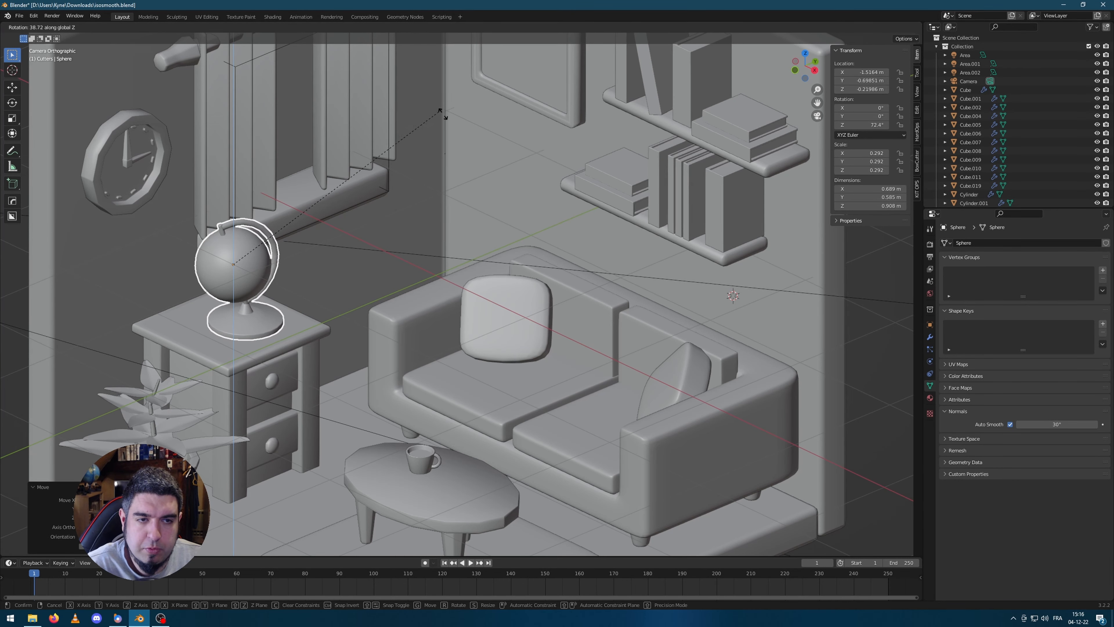
left_click(479, 166)
Shift the globe horizontally across the cabinet top to about X -1.644 m, keeping its height locked
key("g")
key("shift+z")
left_click(470, 161)
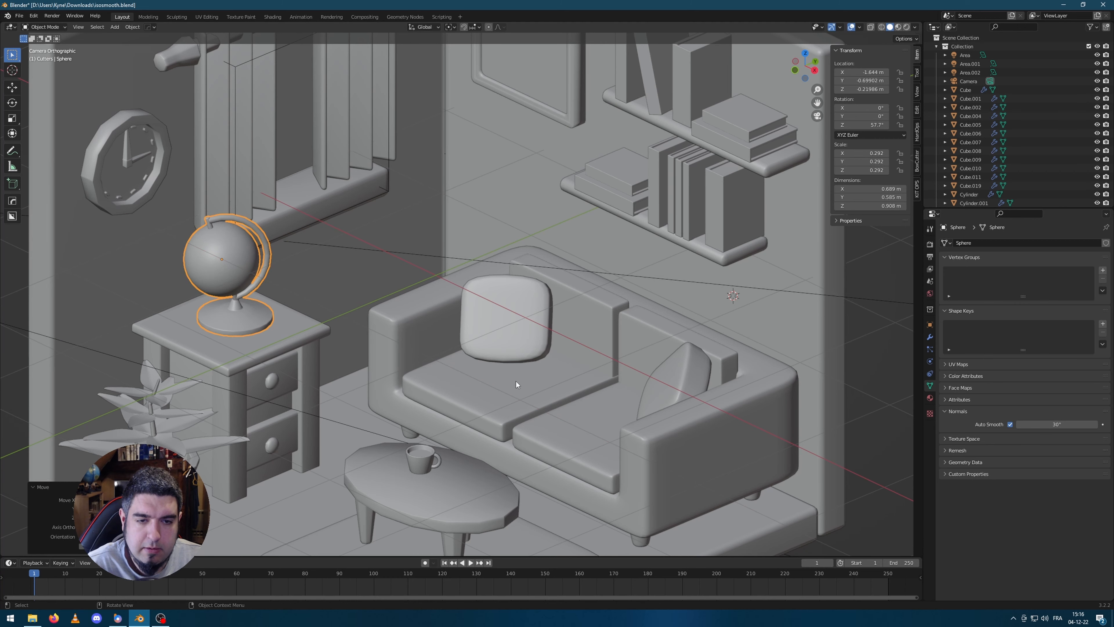
scroll(526, 358, "down", 4)
key("KP_0")
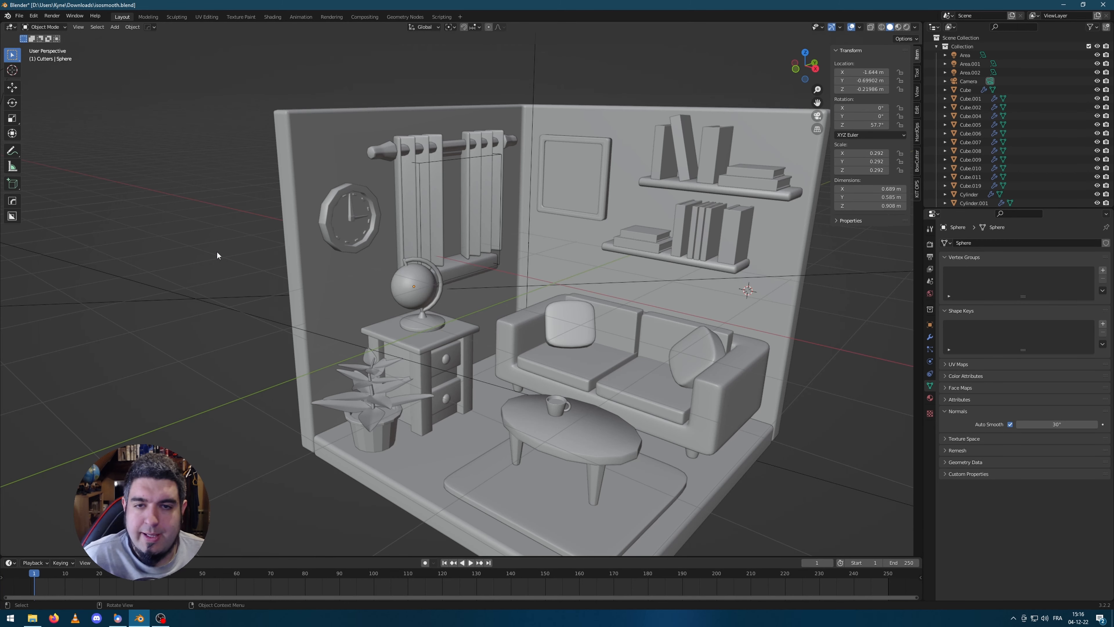
scroll(293, 248, "down", 3)
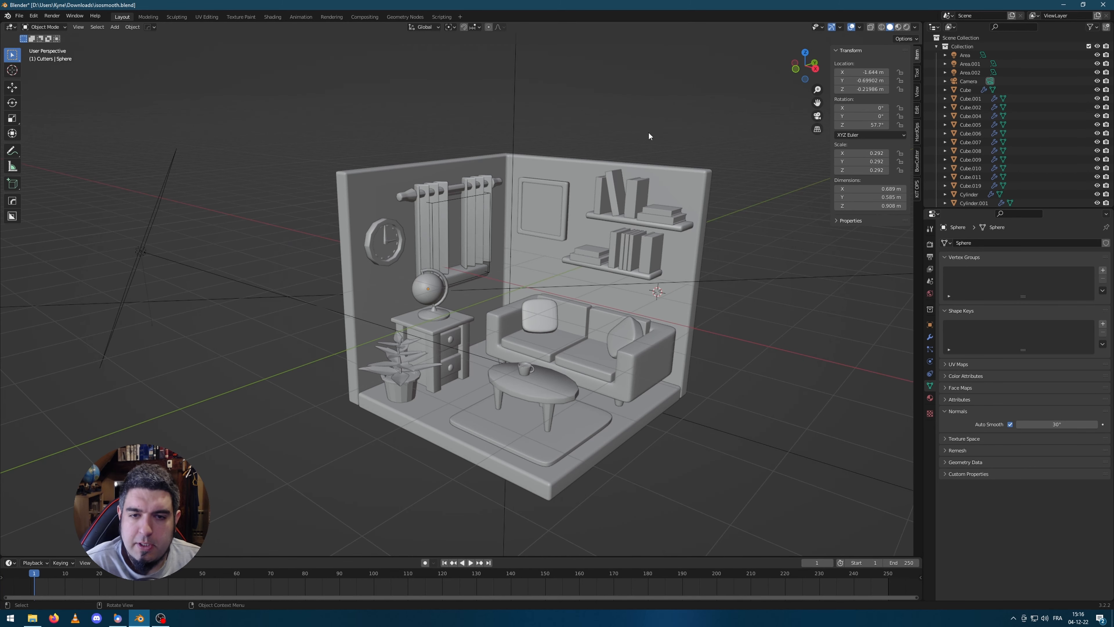
middle_click_drag(648, 131, 569, 104, "shift")
scroll(440, 394, "up", 5)
scroll(396, 393, "down", 5)
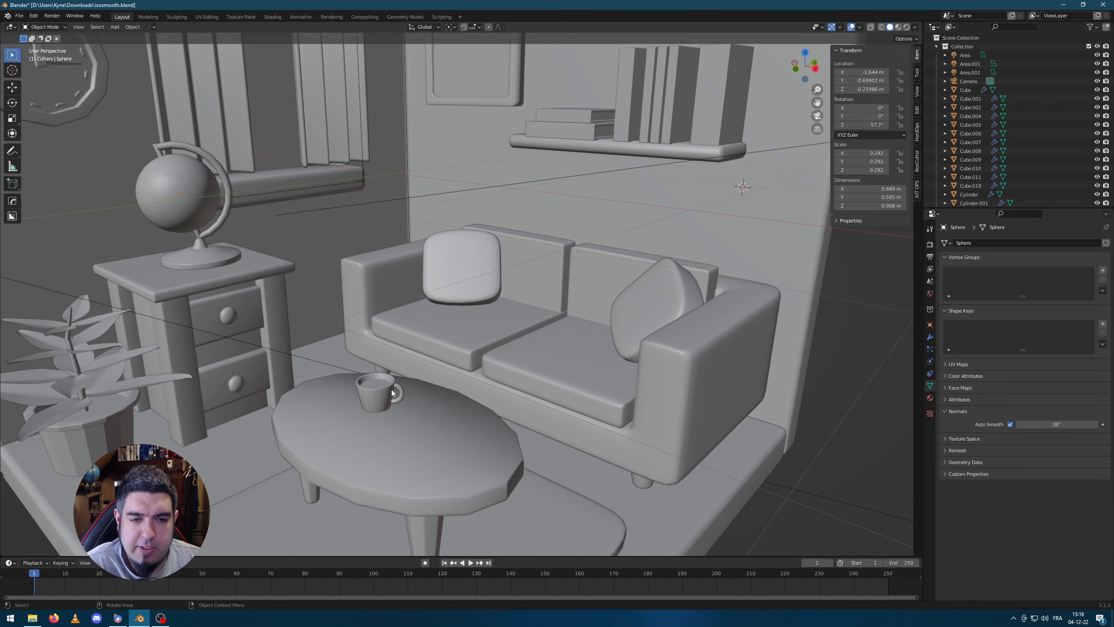
scroll(702, 254, "down", 3)
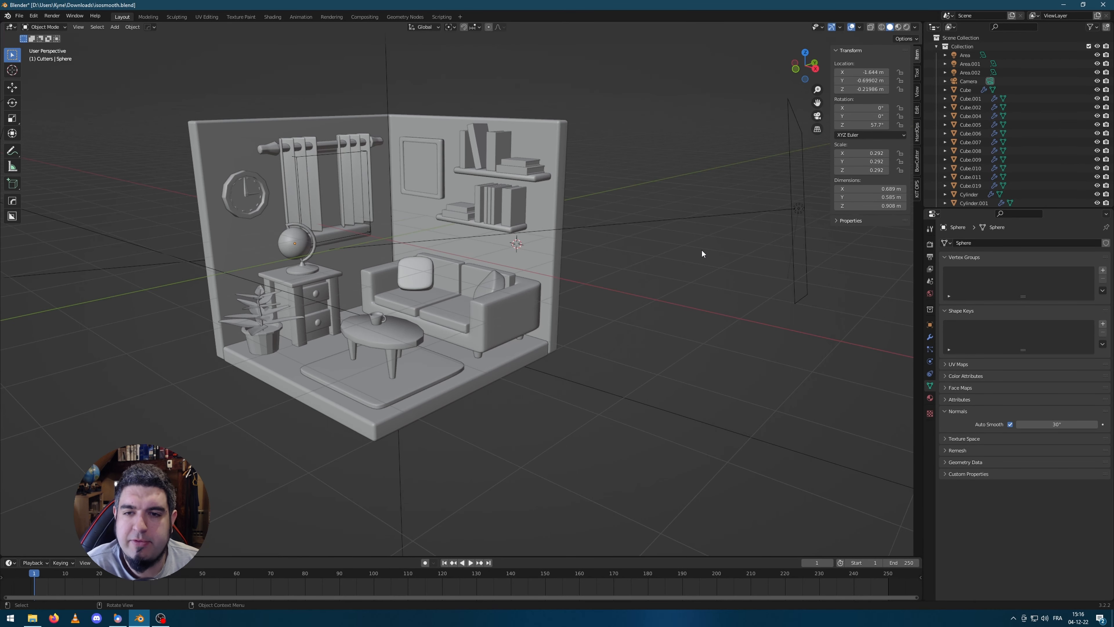
Add a mesh circle, isolate it in local view and fill it with a face in Edit Mode
key("shift+a")
mouse_move(697, 257)
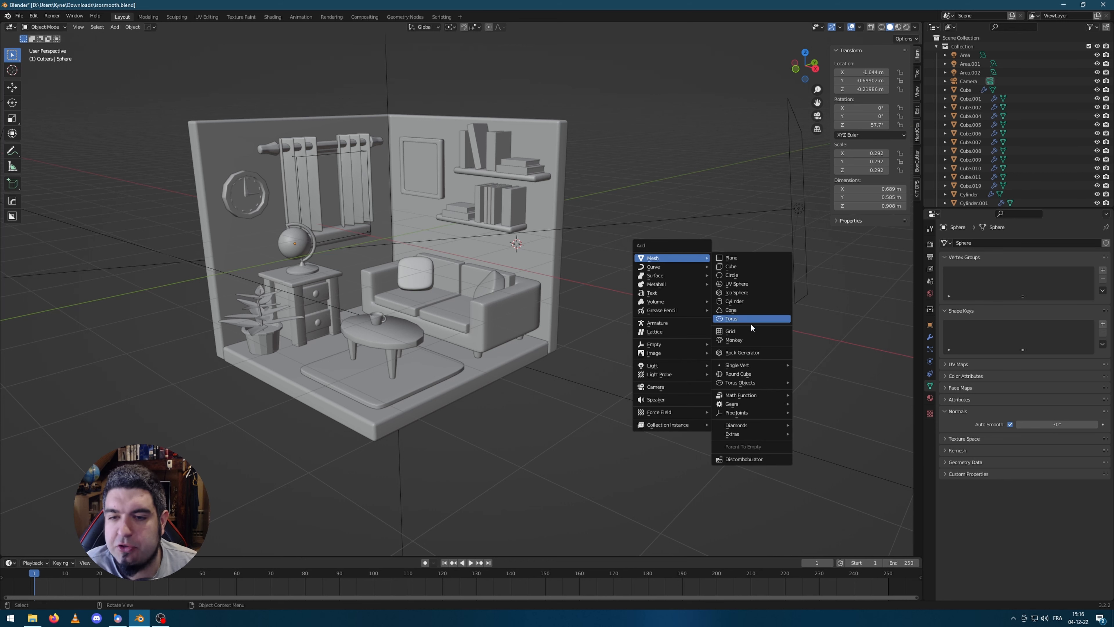
left_click(750, 275)
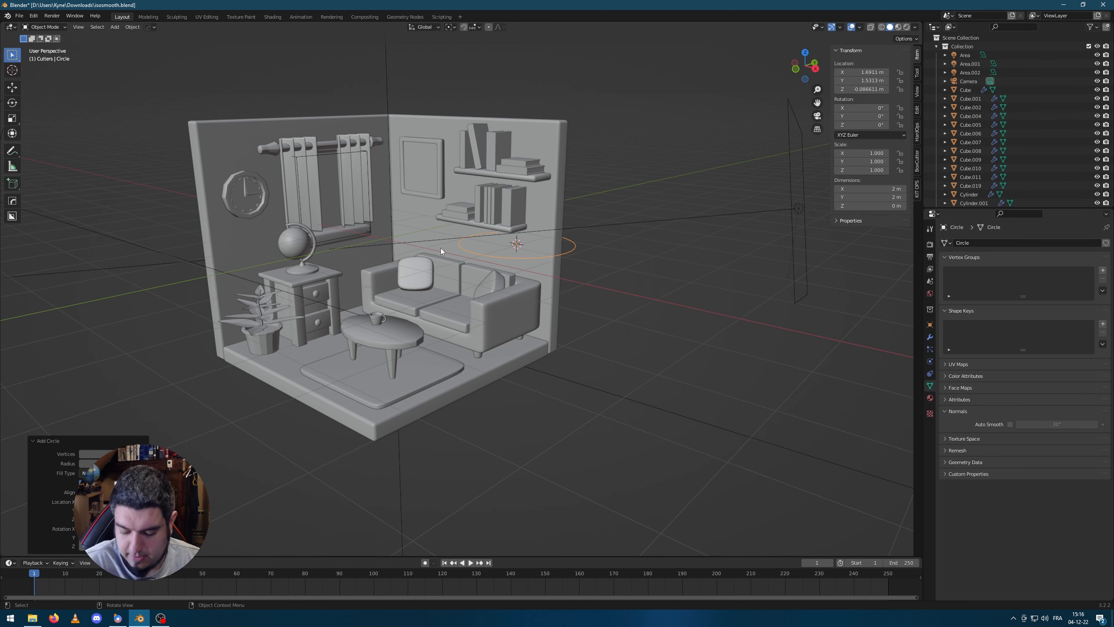
key("KP_Divide")
key("Tab")
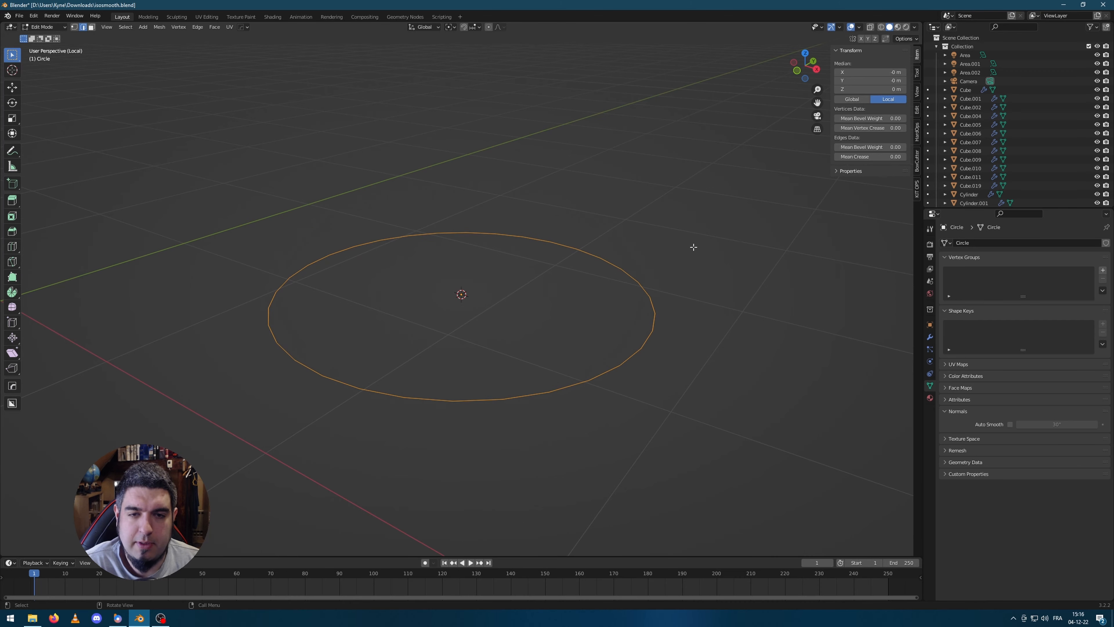
key("f")
mouse_move(711, 274)
middle_mouse_down()
mouse_move(706, 252)
mouse_move(693, 276)
middle_mouse_up()
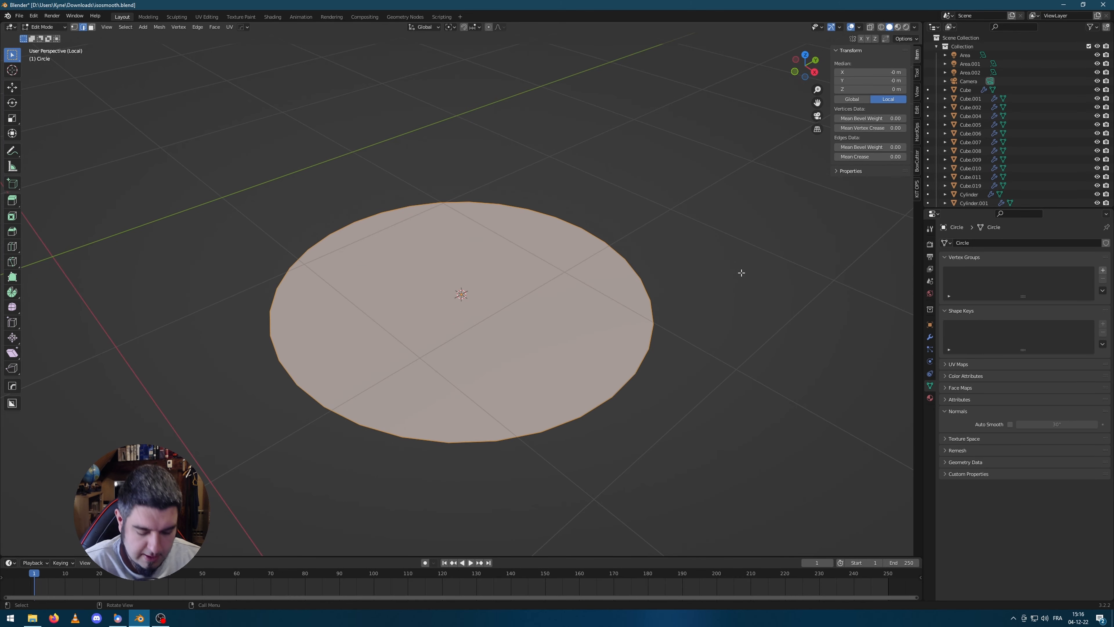
Inset the circle's face to a small central disc and lower that disc about 0.1 m along Z
key("i")
left_click(554, 274)
middle_click_drag(553, 275, 552, 219)
key("g")
key("z")
left_click(537, 266)
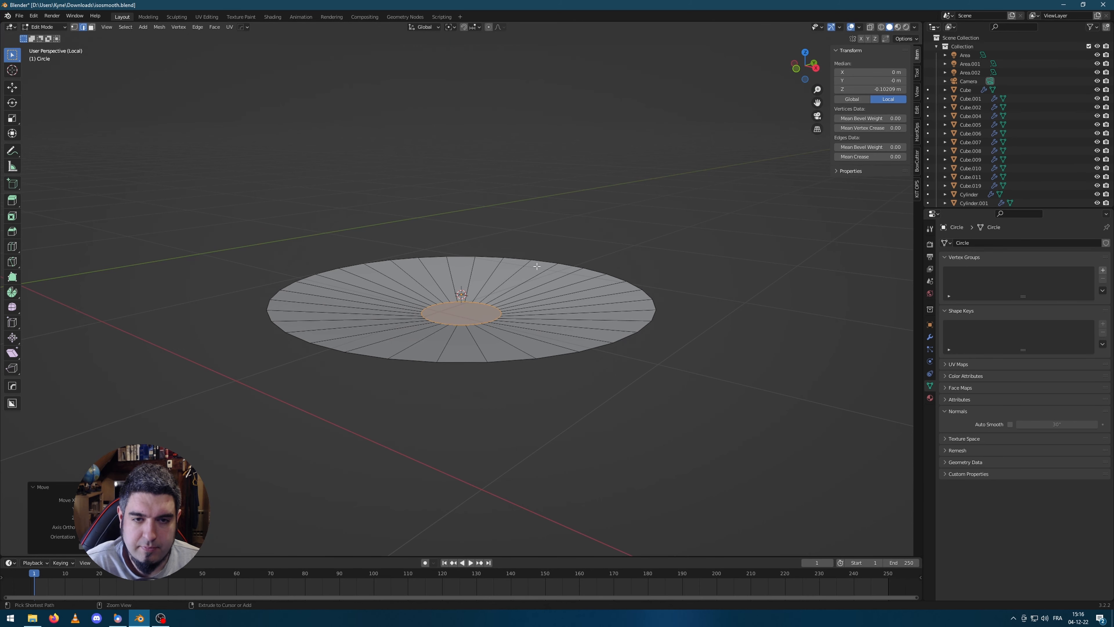
Add a loop cut slid close to the plate's outer edge and lower it along Z to about -0.05 m
key("ctrl+r")
left_click(530, 268)
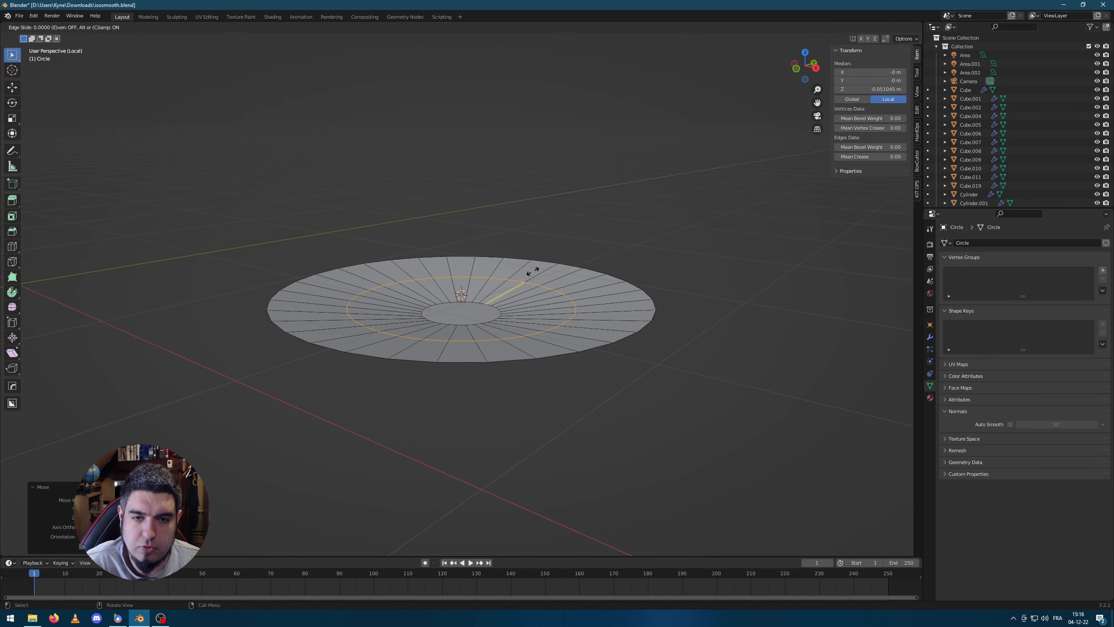
left_click(559, 259)
middle_click_drag(559, 259, 628, 272)
key("g")
key("z")
left_click(608, 230)
key("Tab")
key("Tab")
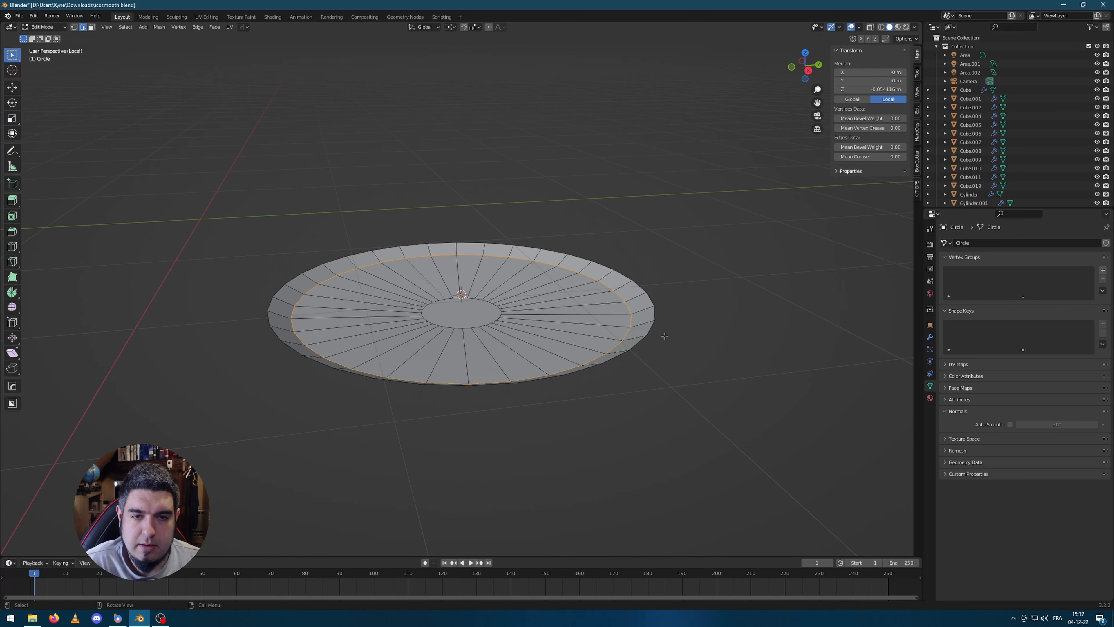
Thicken the whole plate by extruding all its faces along their normals by about 0.033 m
middle_click_drag(664, 334, 697, 312)
key("a")
key("alt+e")
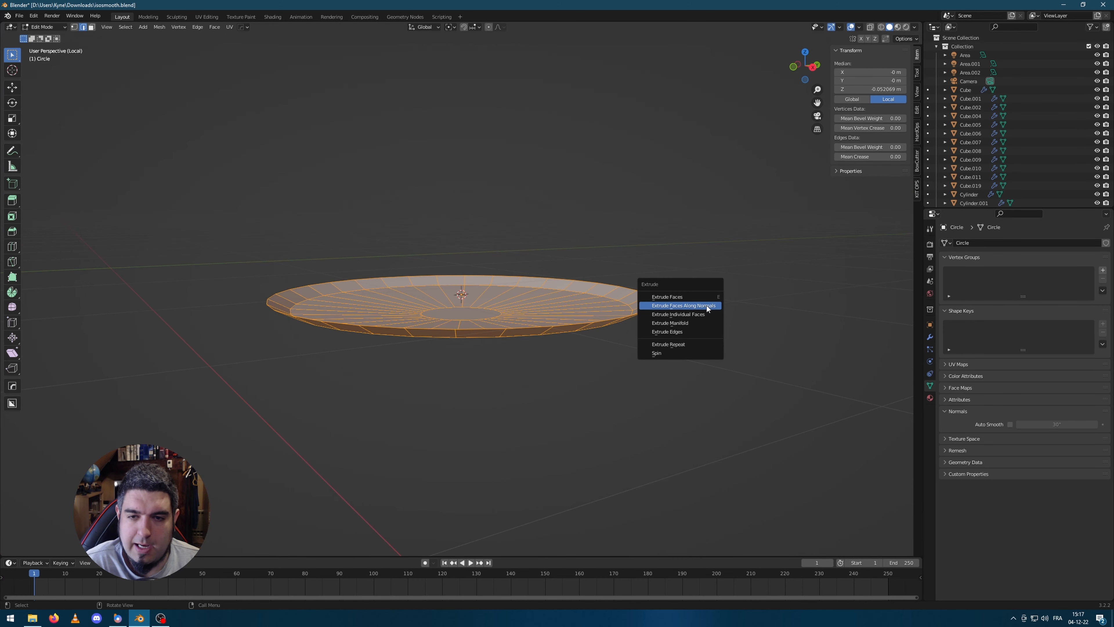
left_click(707, 305)
left_click(699, 301)
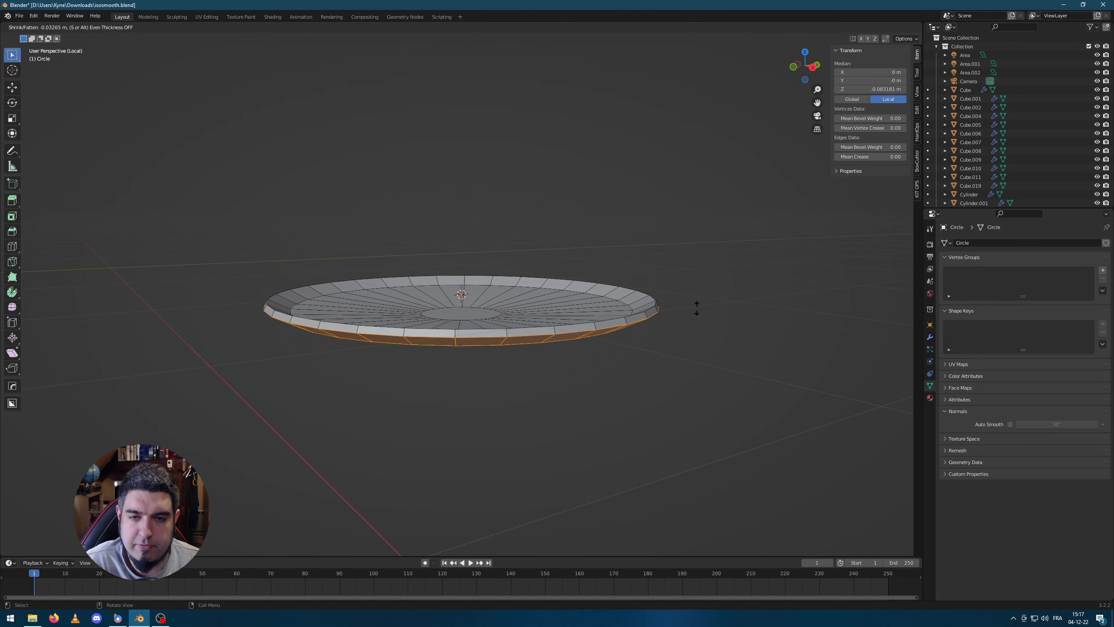
key("Tab")
Enable the Face Orientation overlay to check the plate's normals
middle_click_drag(751, 284, 678, 297)
left_click(855, 27)
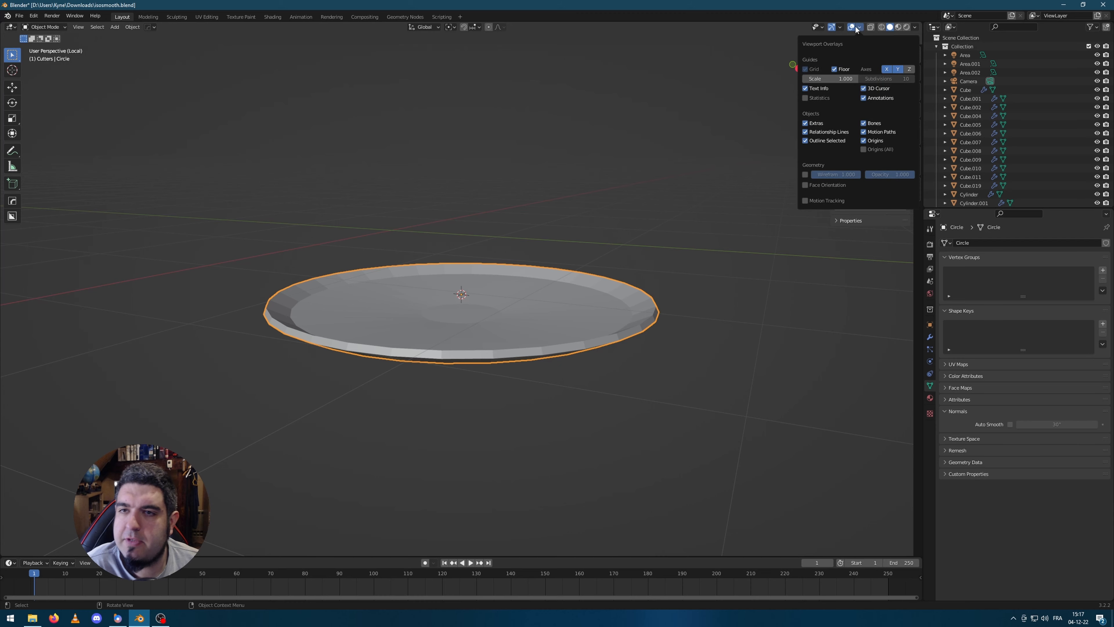
left_click(824, 185)
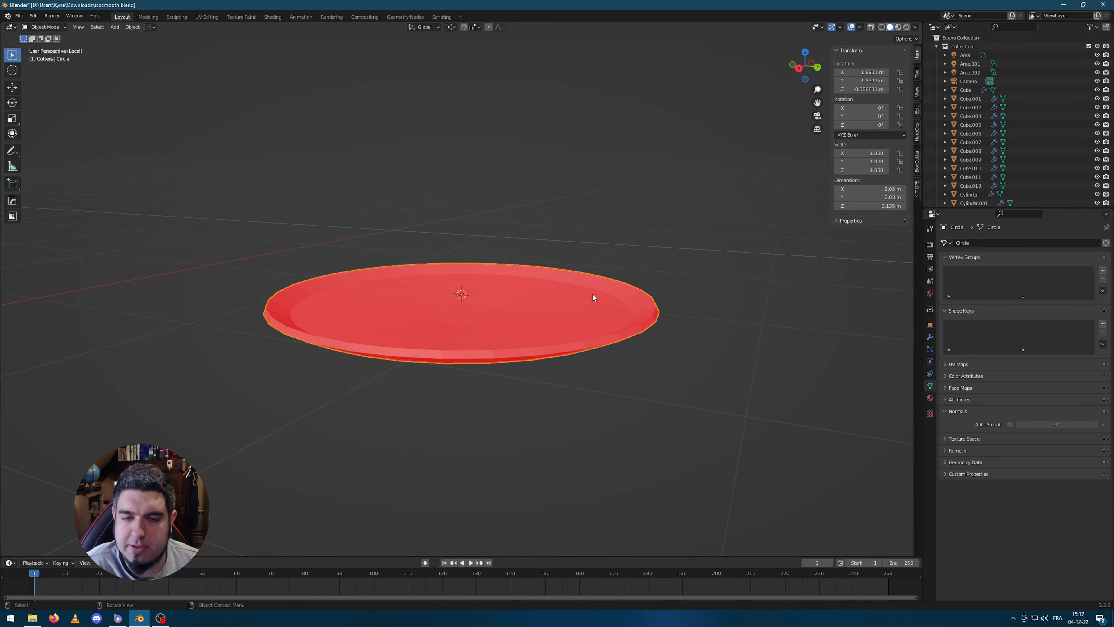
scroll(592, 294, "up", 3)
middle_click_drag(686, 282, 668, 296)
scroll(668, 296, "down", 3)
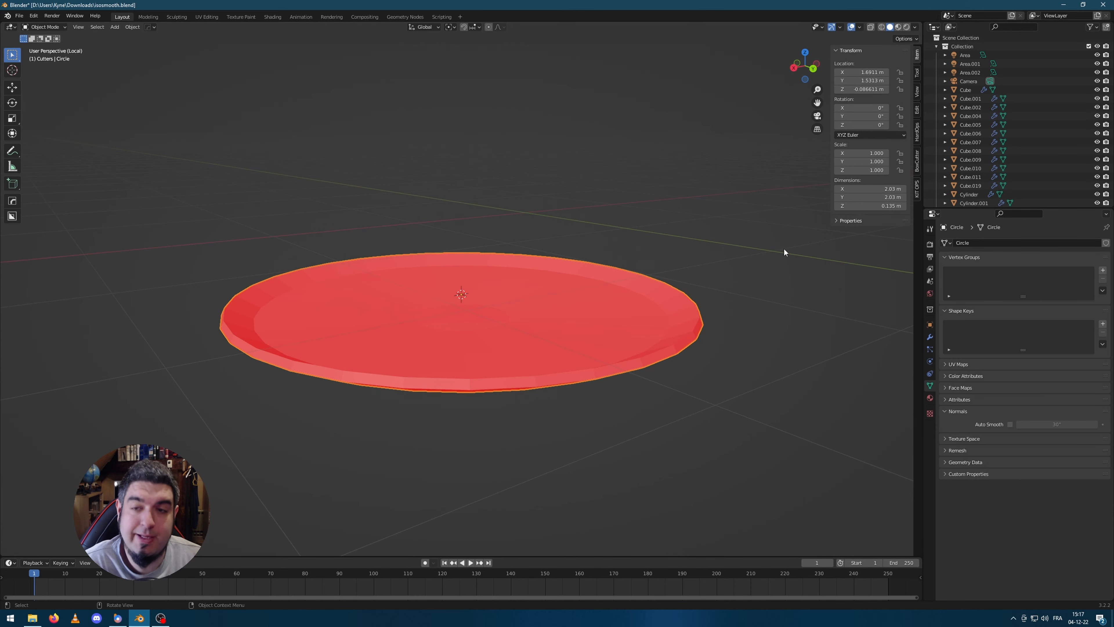
Correct the normals of the whole plate mesh so that its faces point outward
key("Tab")
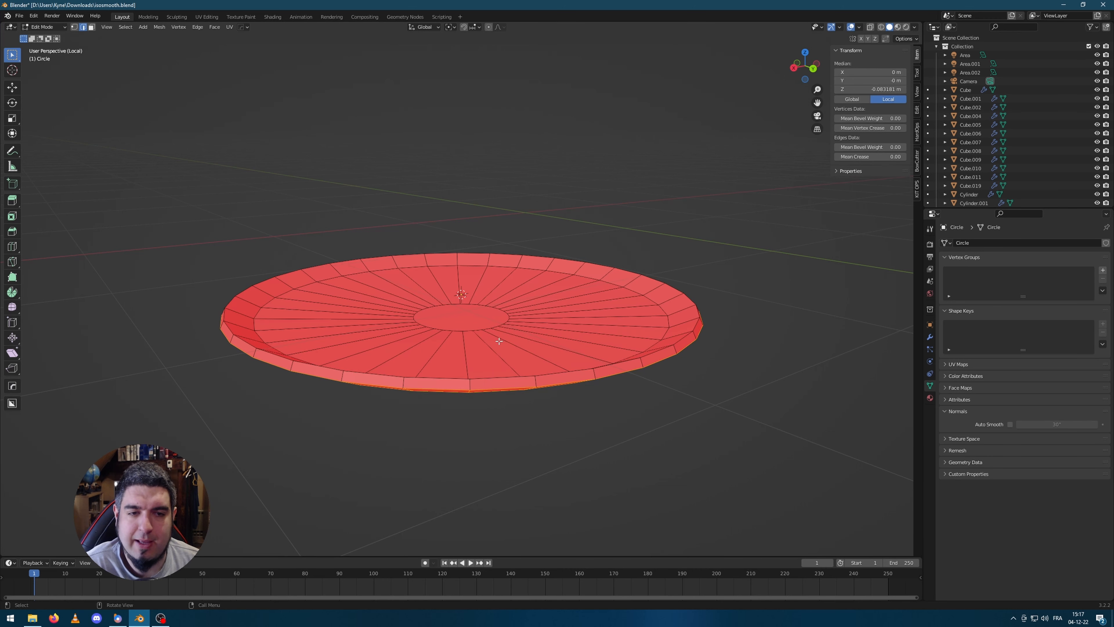
key("a")
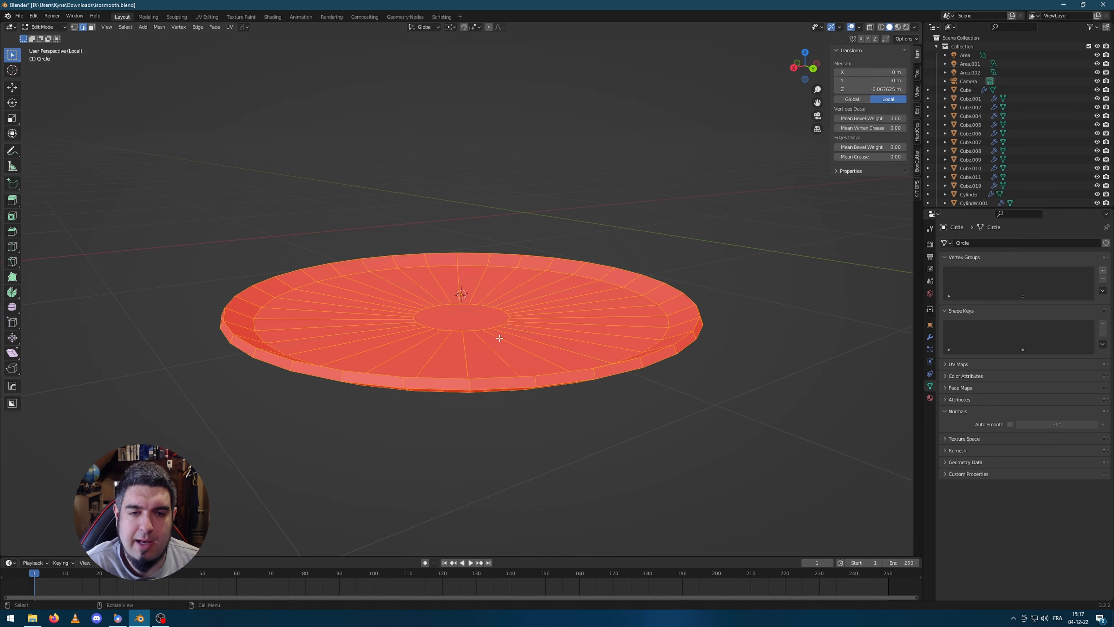
left_click(160, 26)
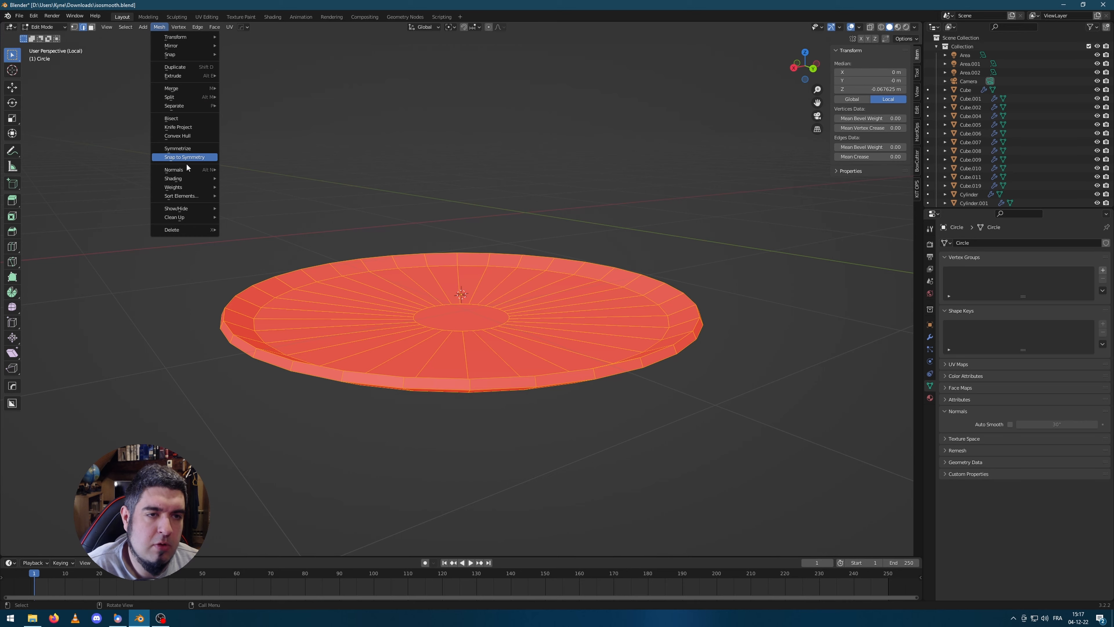
mouse_move(184, 169)
left_click(250, 172)
key("alt+a")
scroll(619, 188, "down", 2)
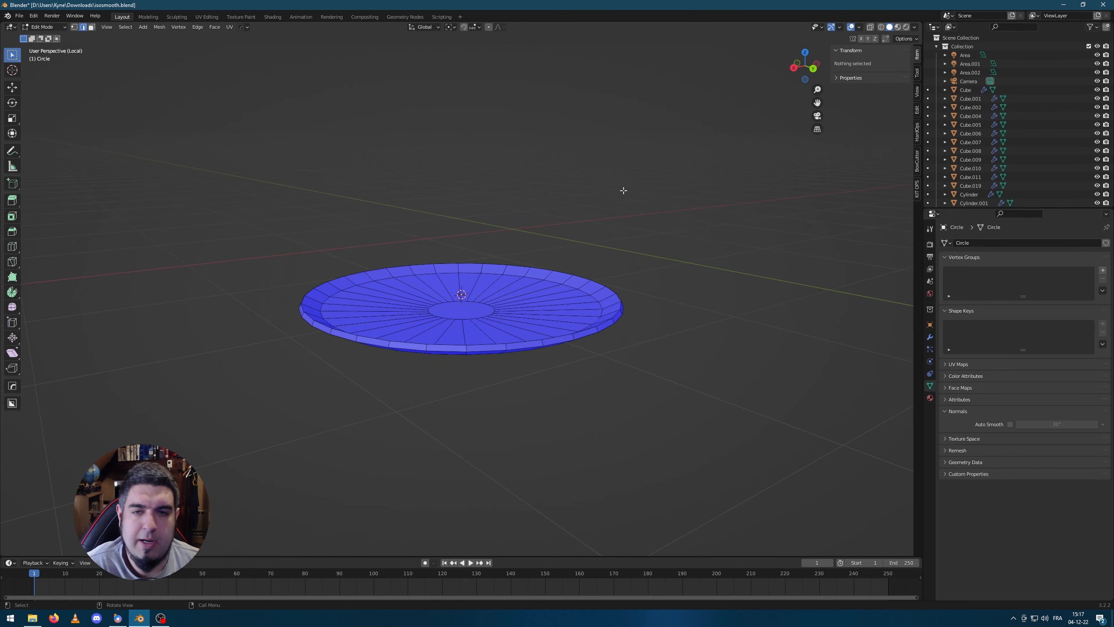
Return to the full room scene and flip the inverted normals of the coffee table's linked top
key("KP_Divide")
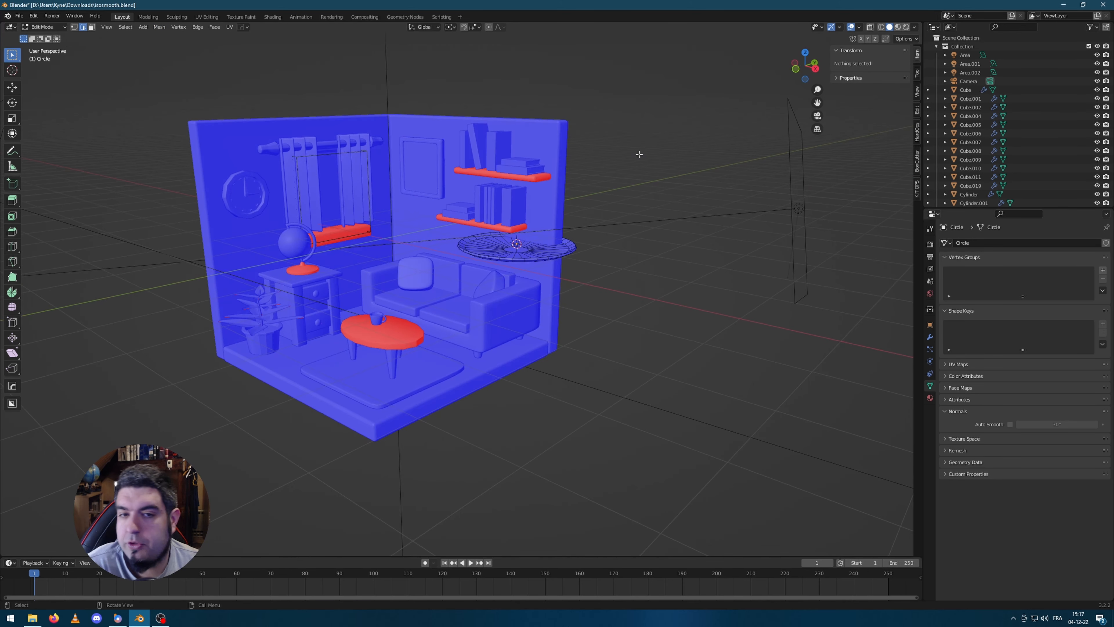
scroll(442, 258, "up", 3)
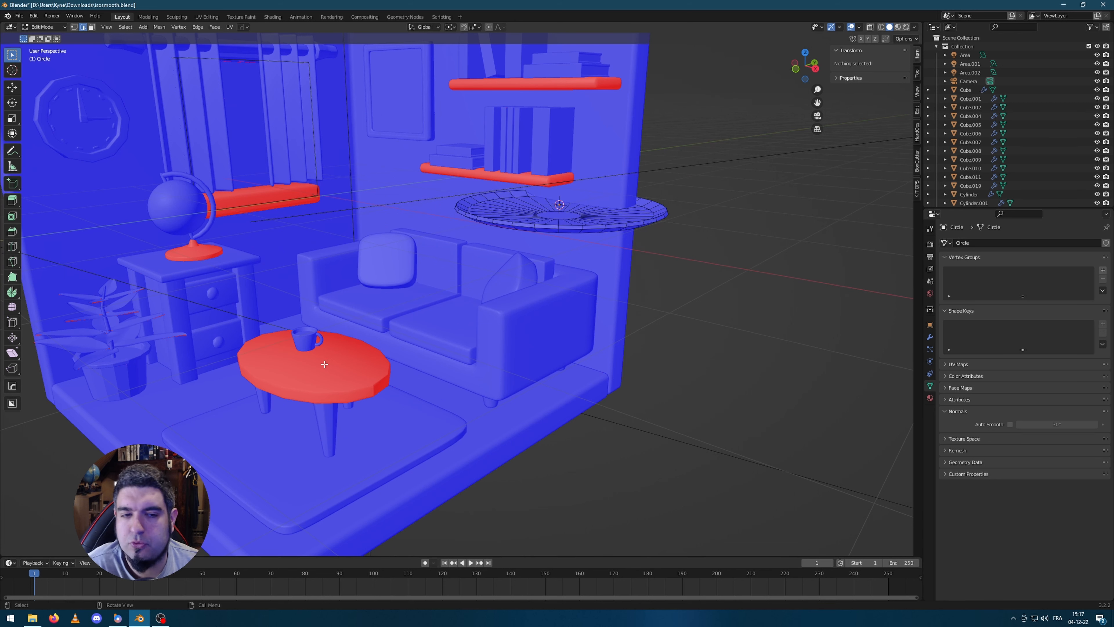
key("Tab")
left_click(359, 374)
scroll(473, 337, "up", 2)
key("Tab")
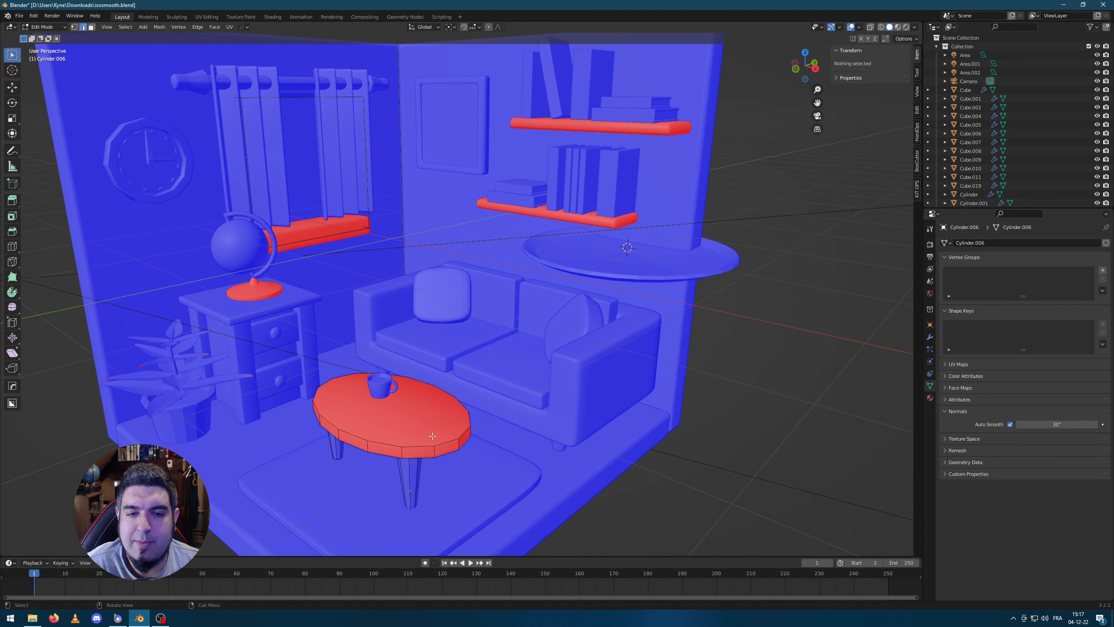
key("l")
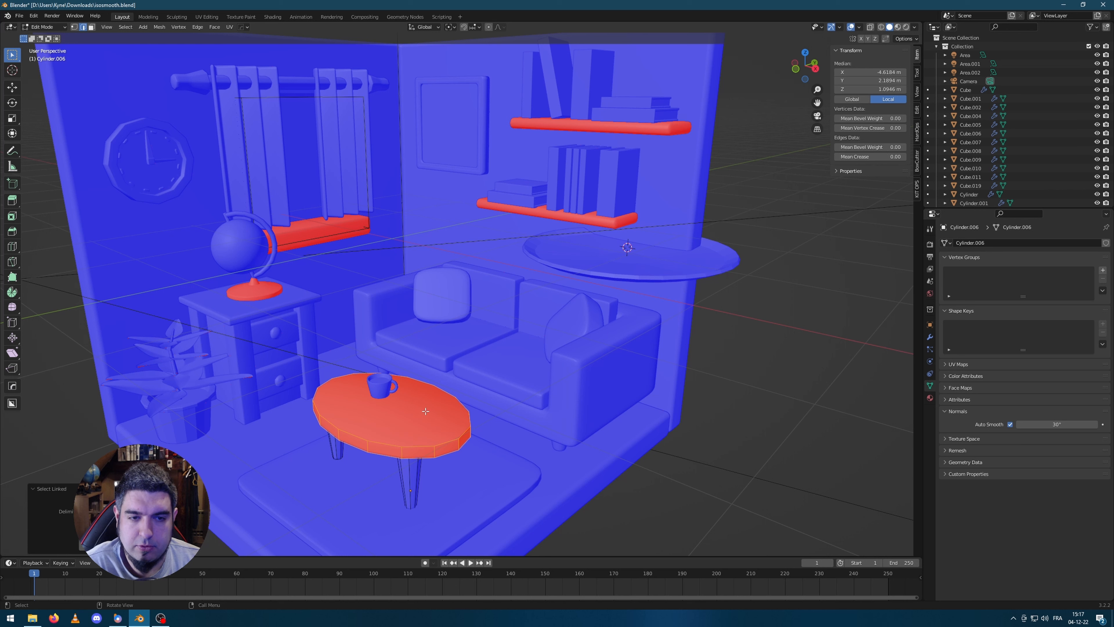
left_click(159, 27)
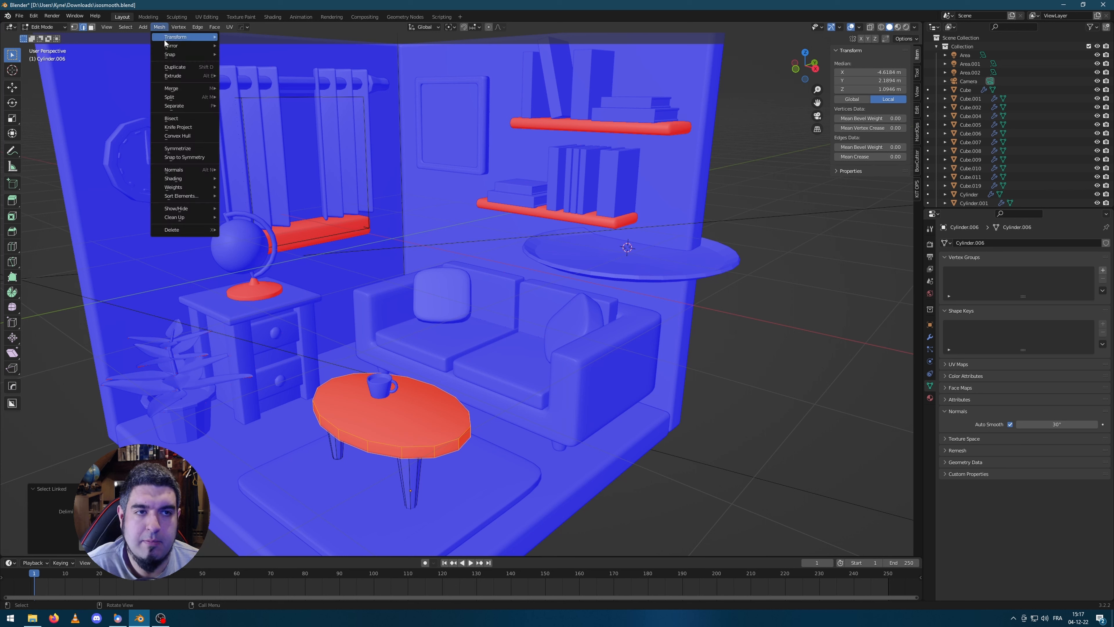
mouse_move(188, 179)
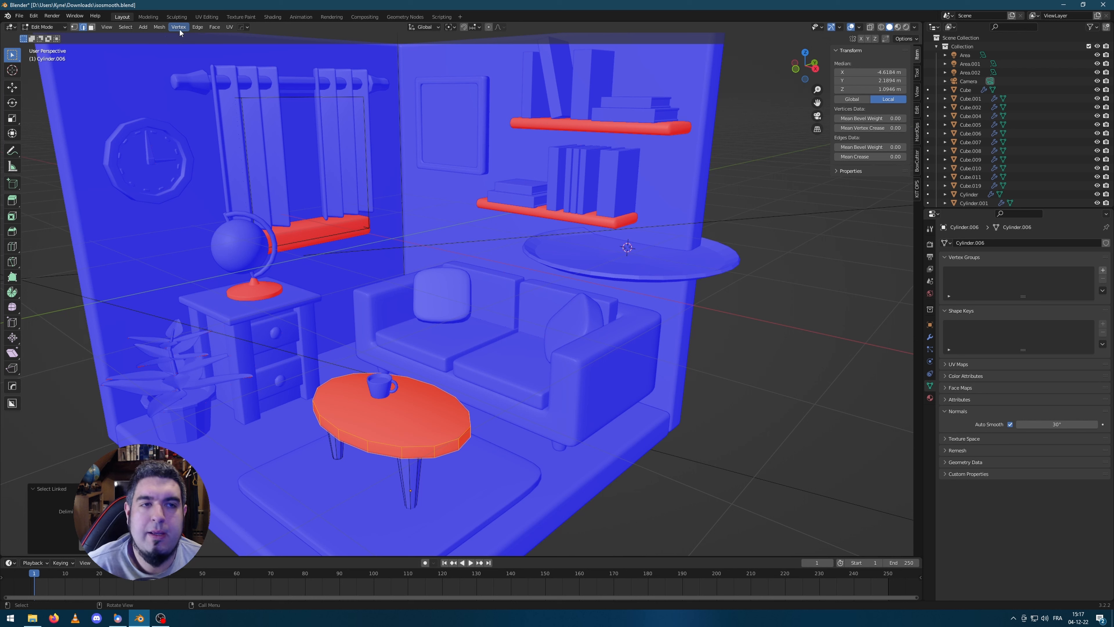
left_click(160, 27)
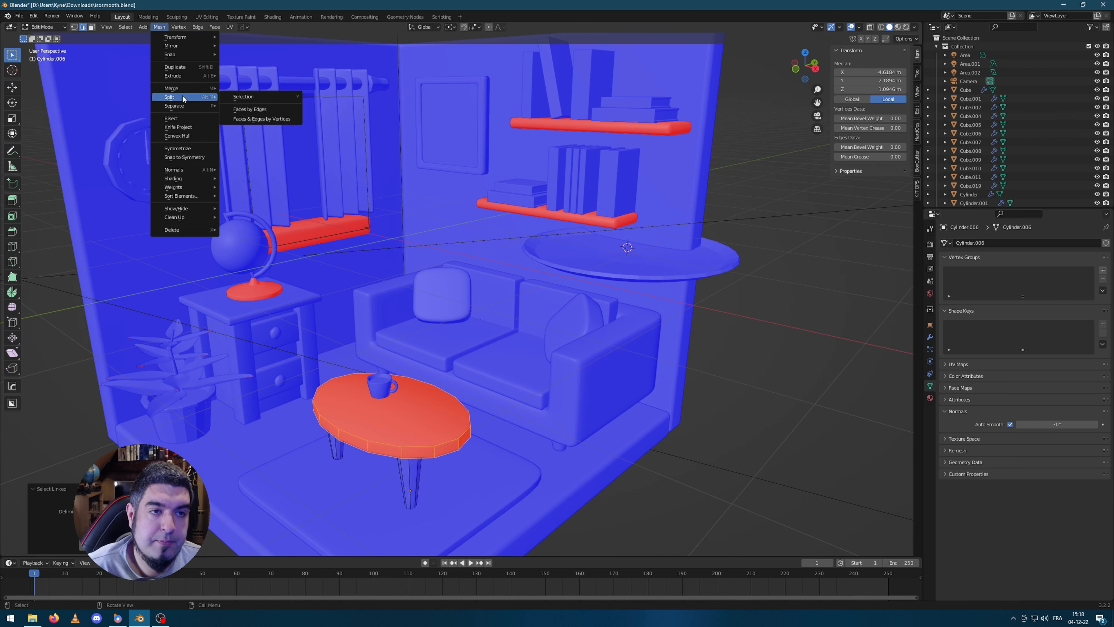
left_click(241, 171)
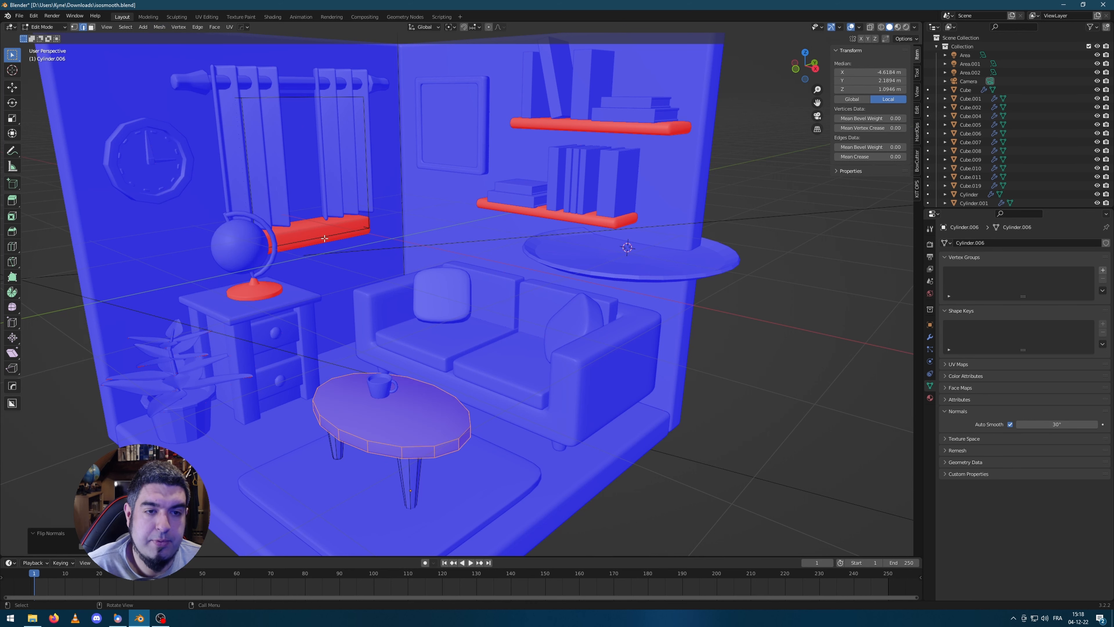
Flip the inverted normals of the window sill beneath the curtains
left_click(310, 236)
key("l")
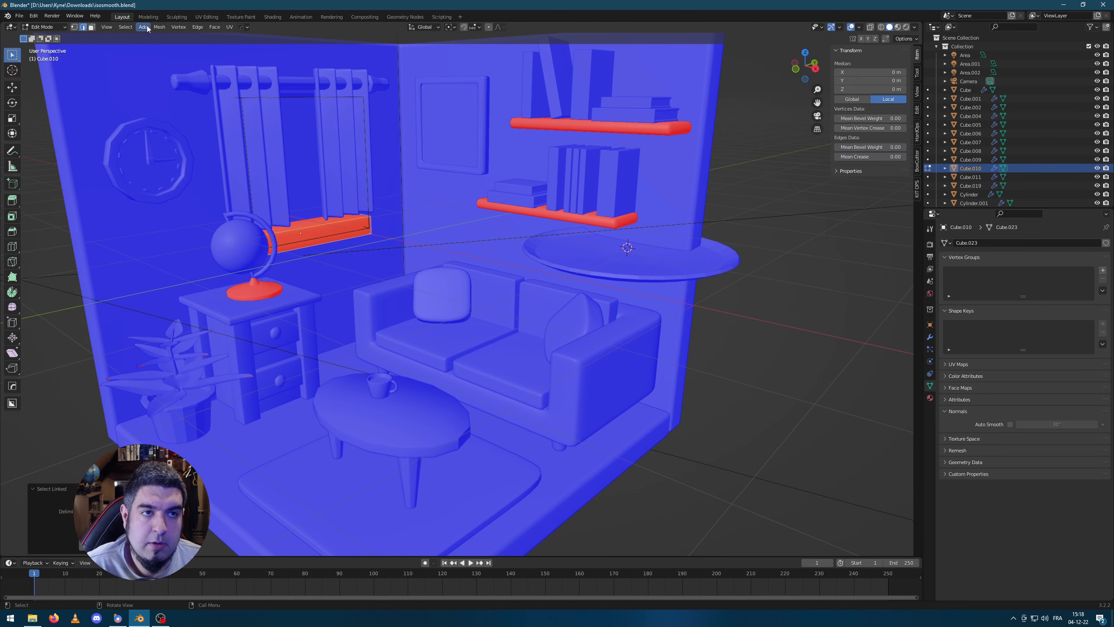
left_click(144, 25)
mouse_move(160, 27)
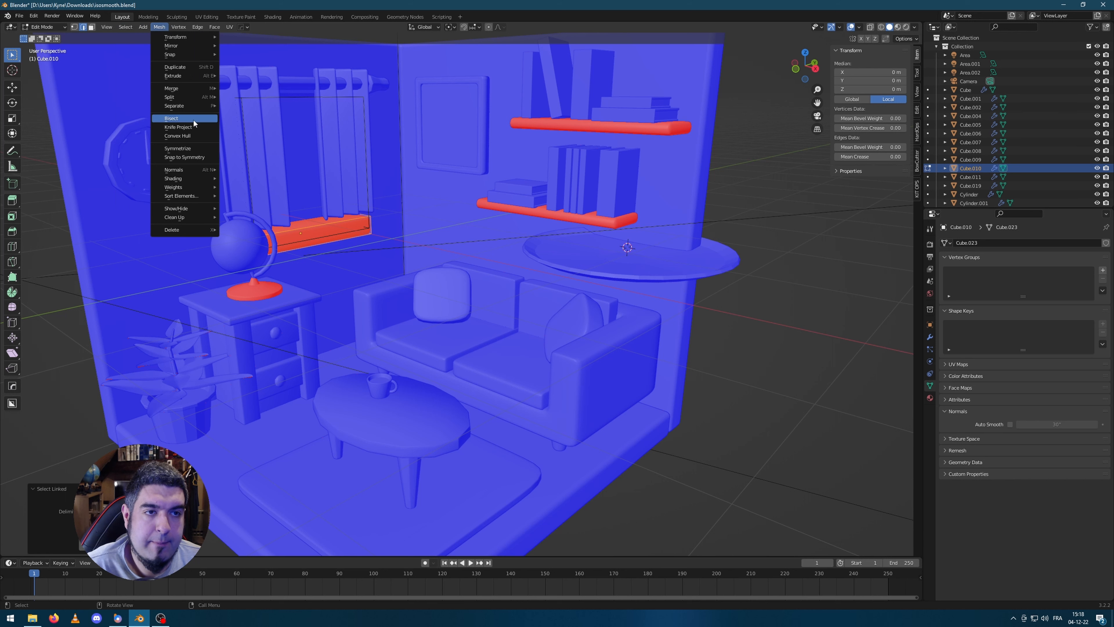
mouse_move(195, 169)
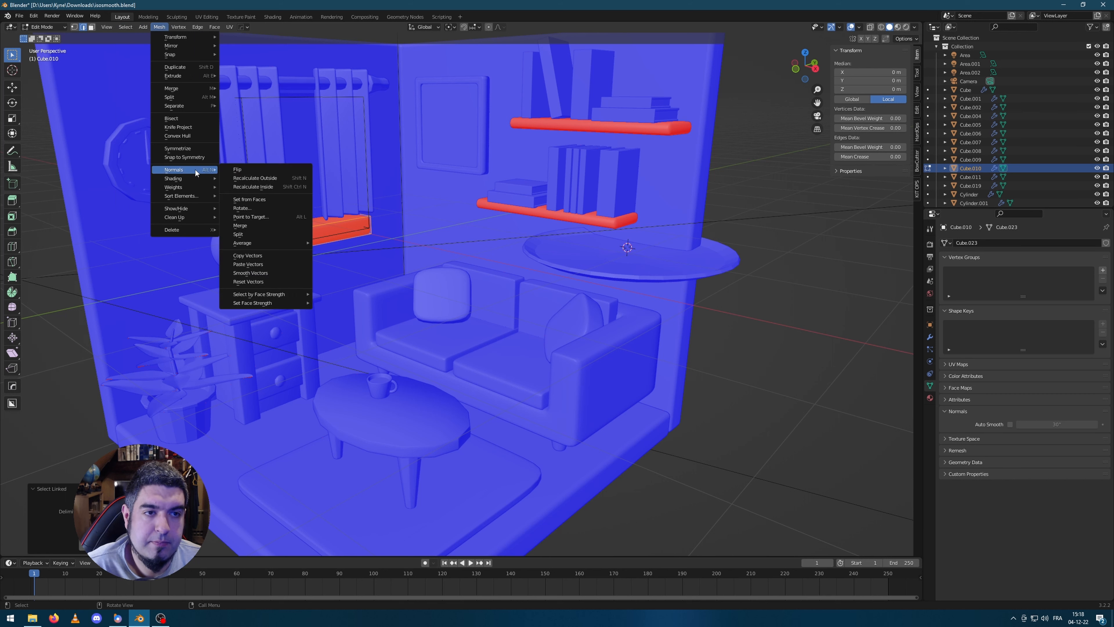
left_click(243, 170)
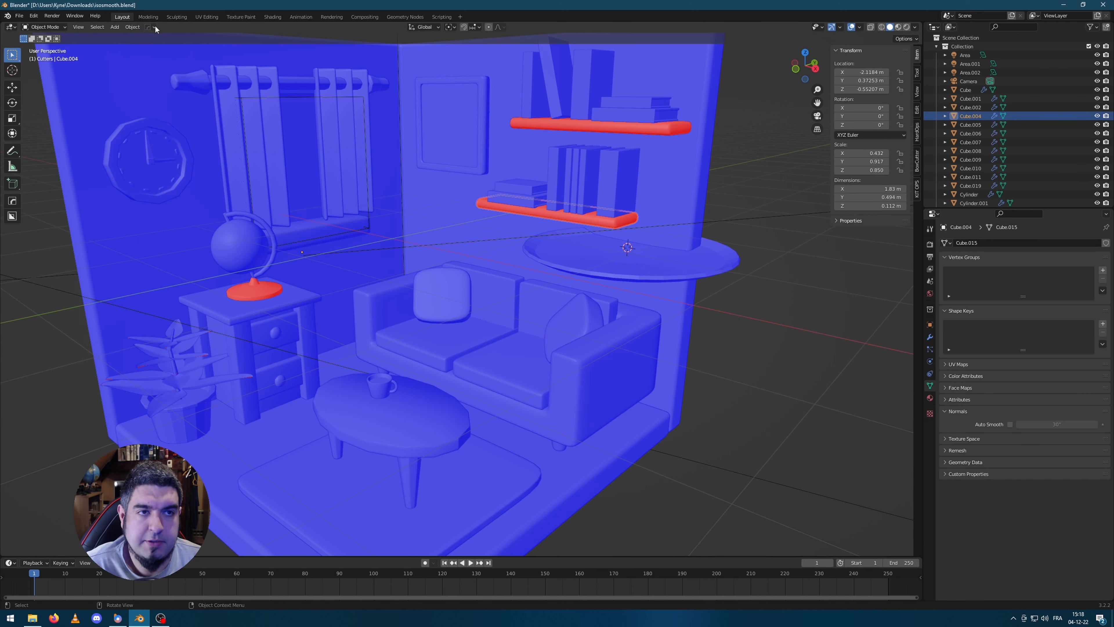
Flip the inverted normals of the lower wall bookshelf board
left_click(128, 28)
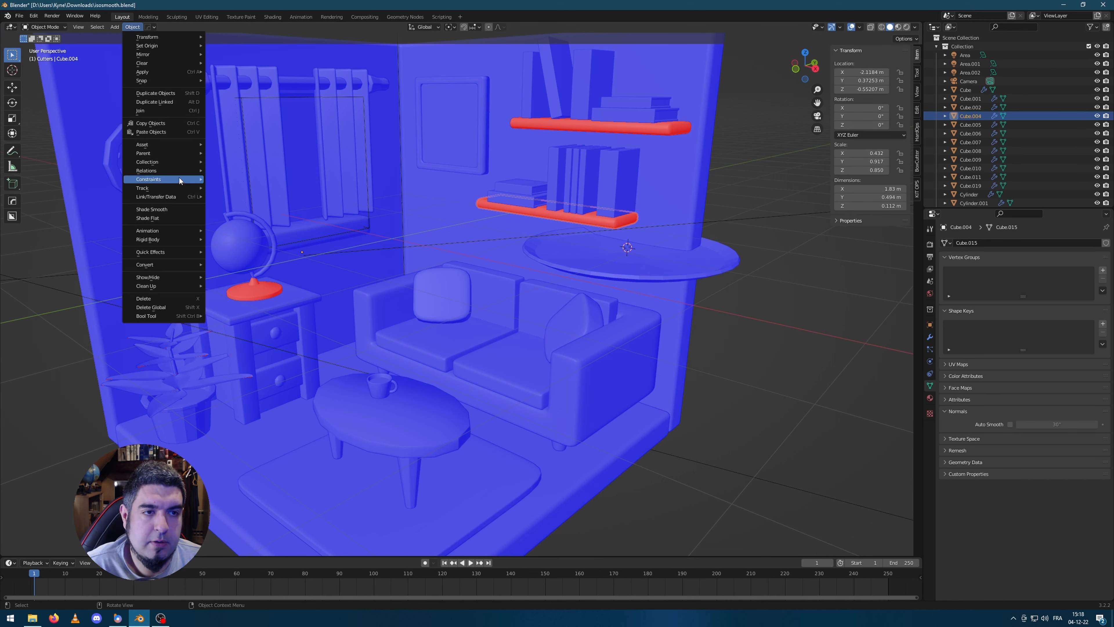
key("Tab")
left_click(572, 217)
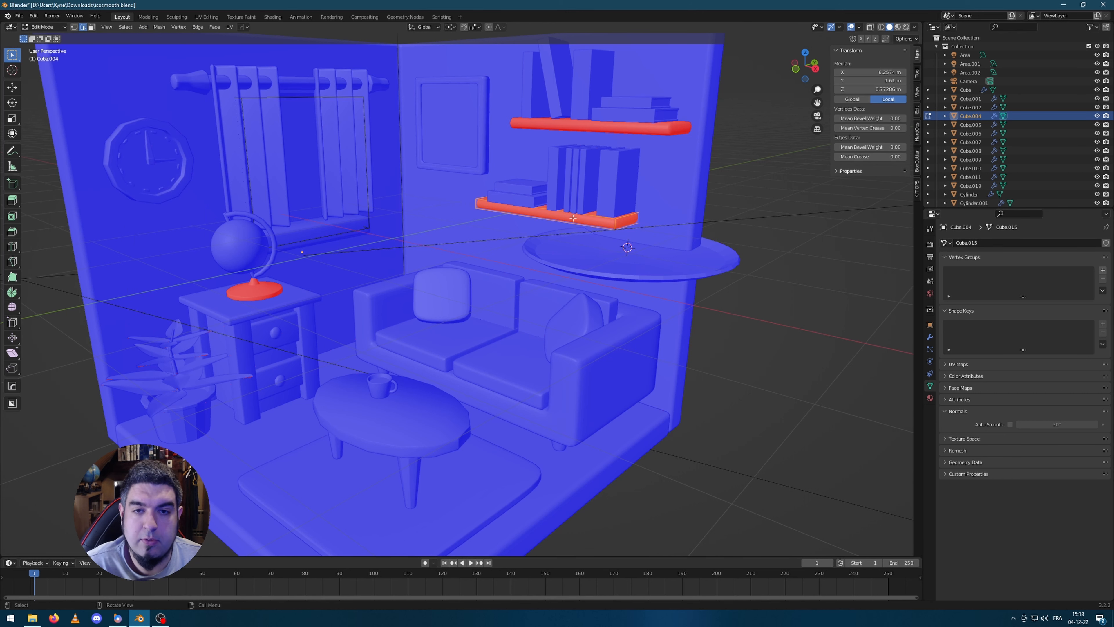
left_click(178, 27)
mouse_move(159, 26)
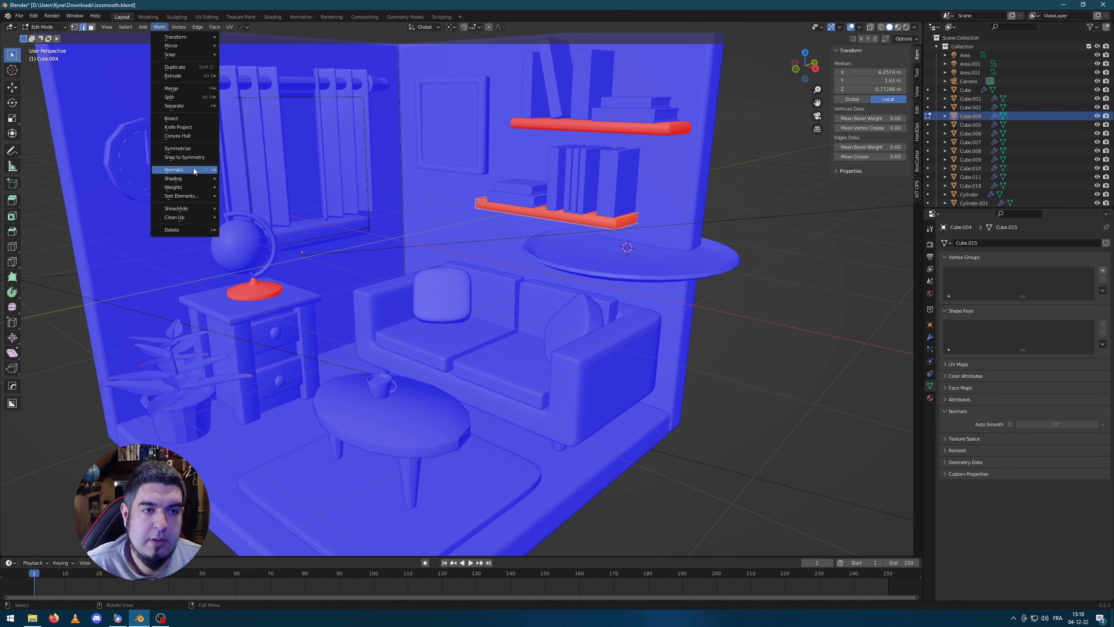
mouse_move(193, 167)
left_click(237, 169)
Flip the inverted normals of the upper wall bookshelf board
key("Tab")
left_click(613, 133)
key("Tab")
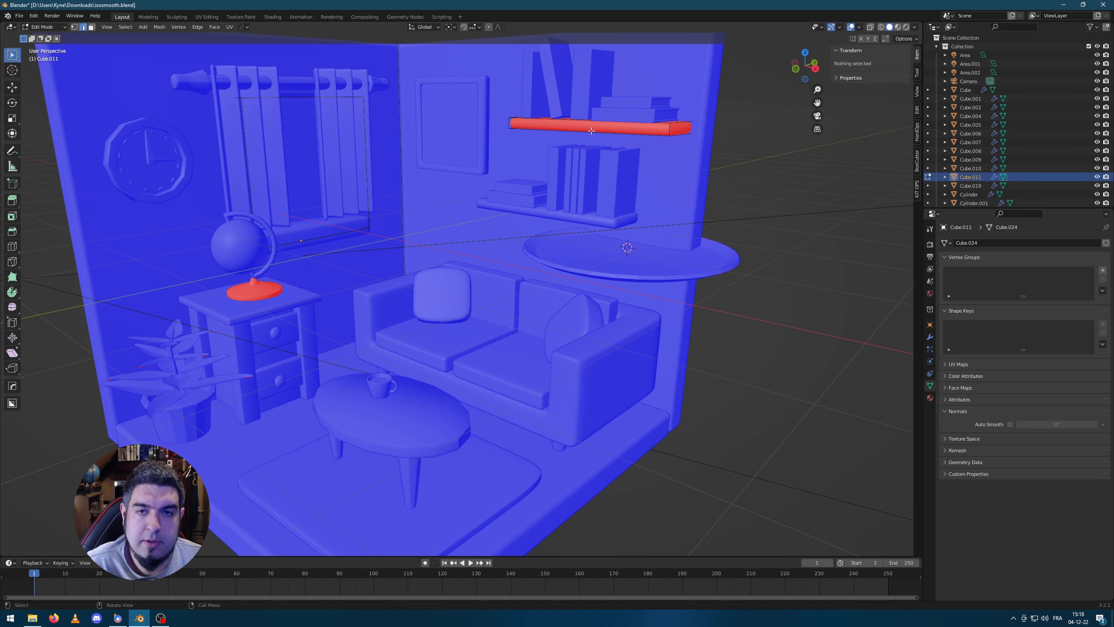
left_click(178, 27)
mouse_move(159, 27)
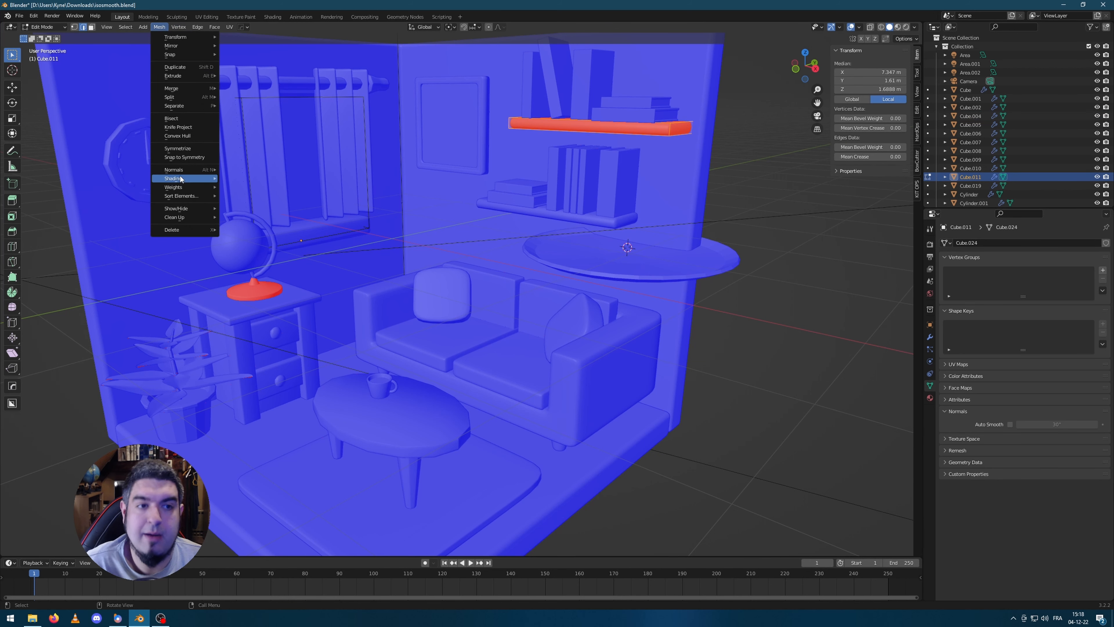
mouse_move(195, 169)
left_click(237, 169)
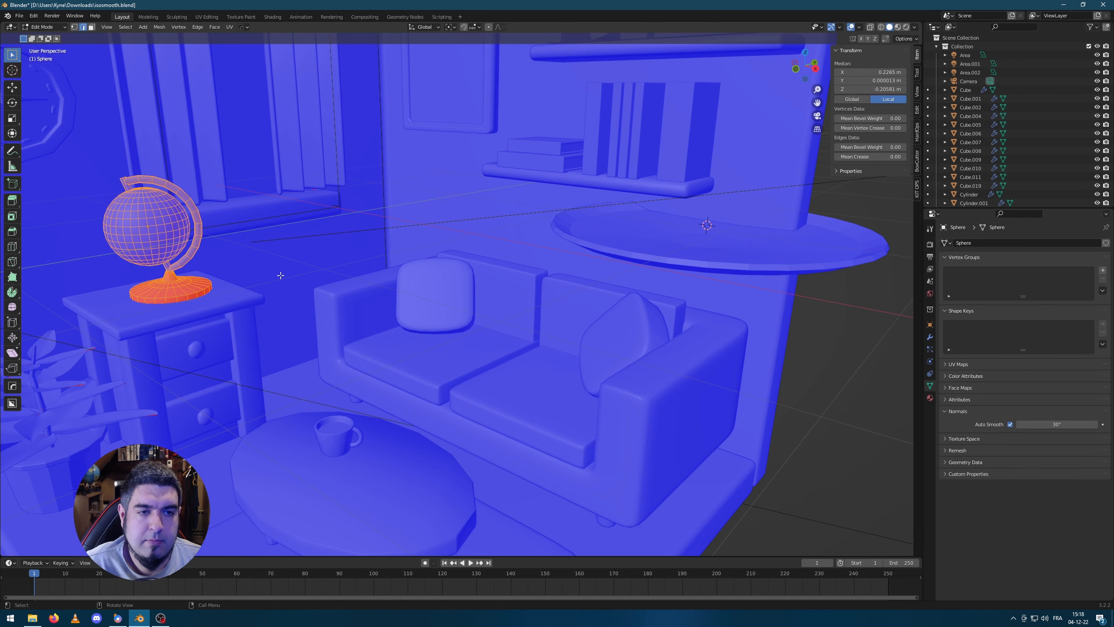
Try flipping the normals of the whole desk globe mesh to correct its base
key("Tab")
key("KP_Decimal")
key("Tab")
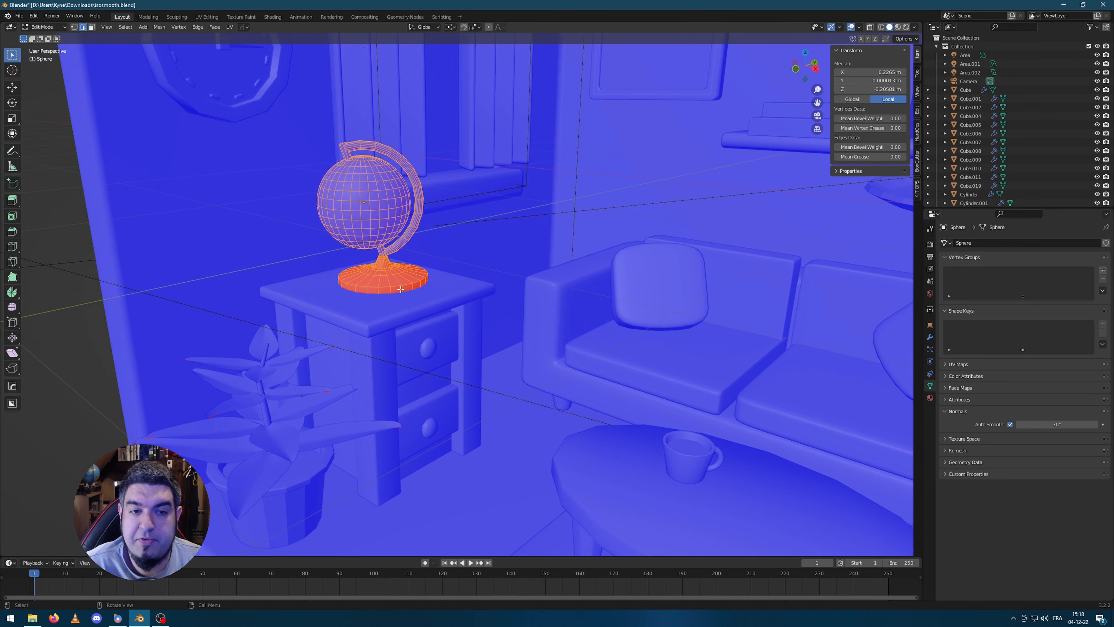
left_click(176, 27)
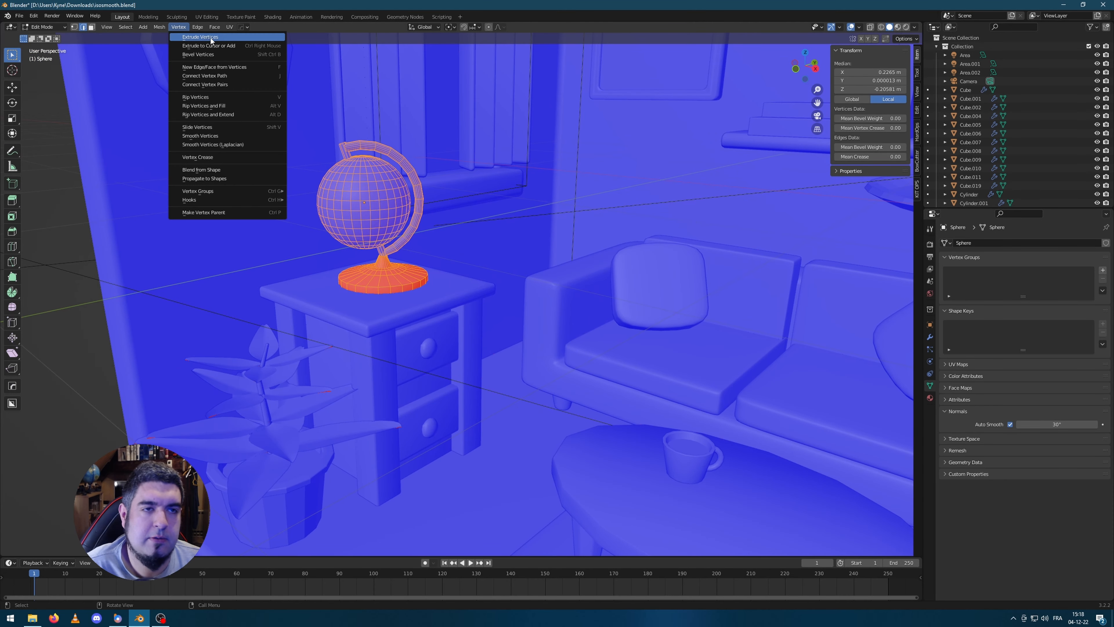
left_click(159, 26)
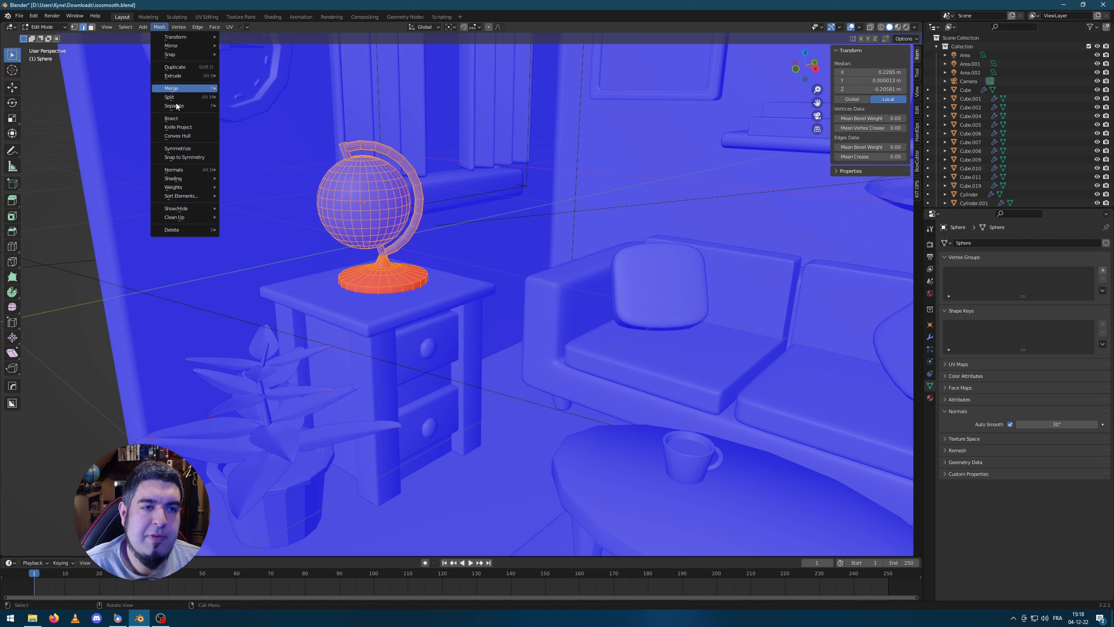
mouse_move(200, 171)
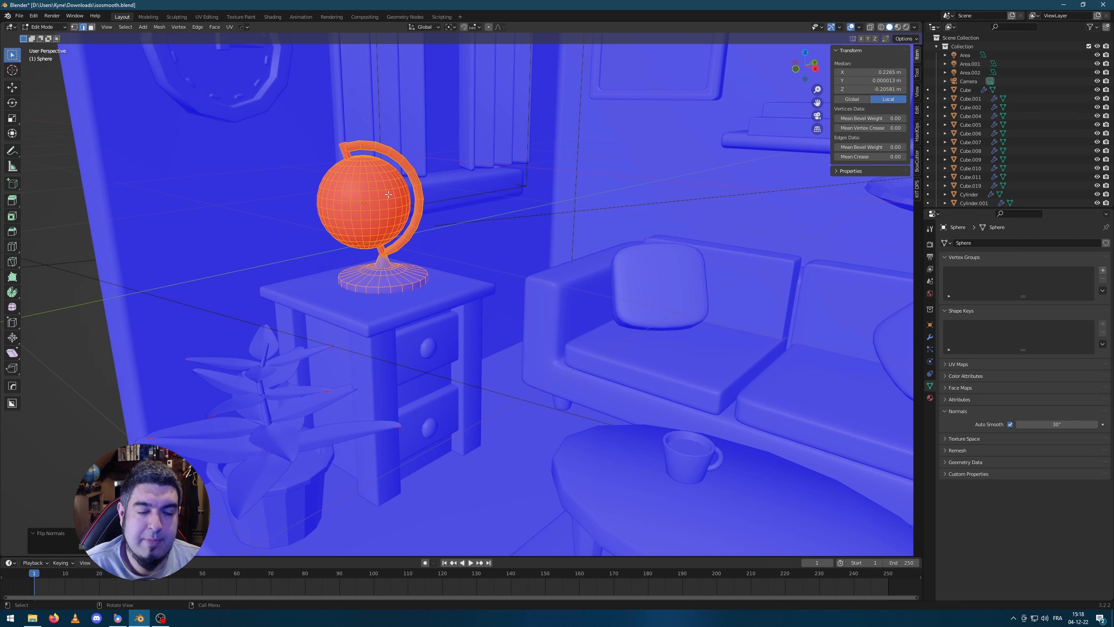
Recalculate the normals of the whole desk globe mesh to the outside and leave its mesh editing
left_click(159, 27)
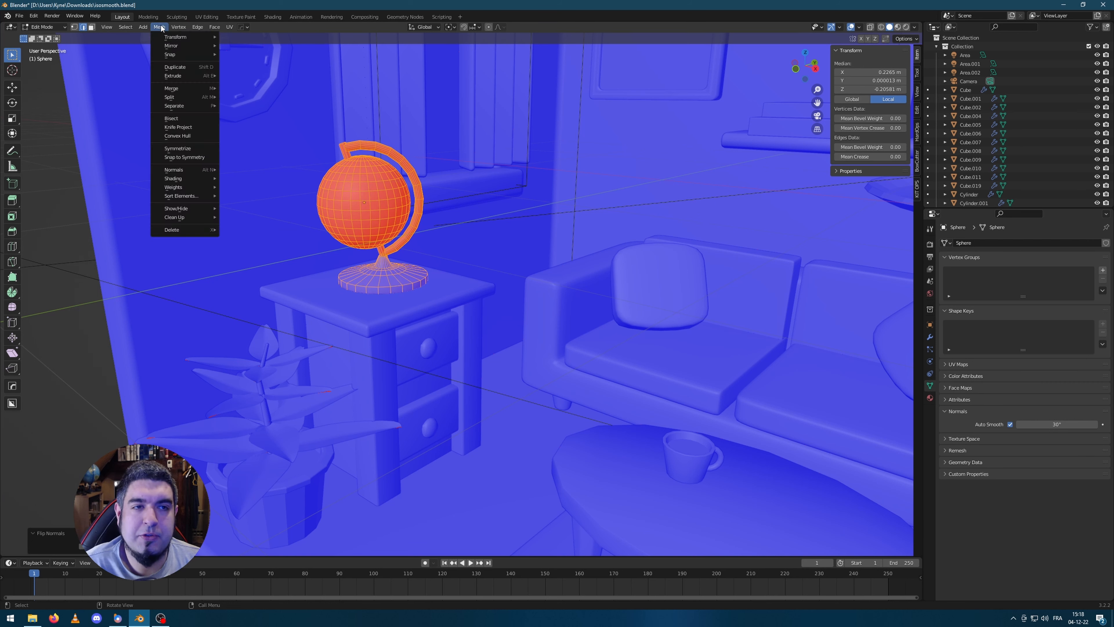
mouse_move(191, 172)
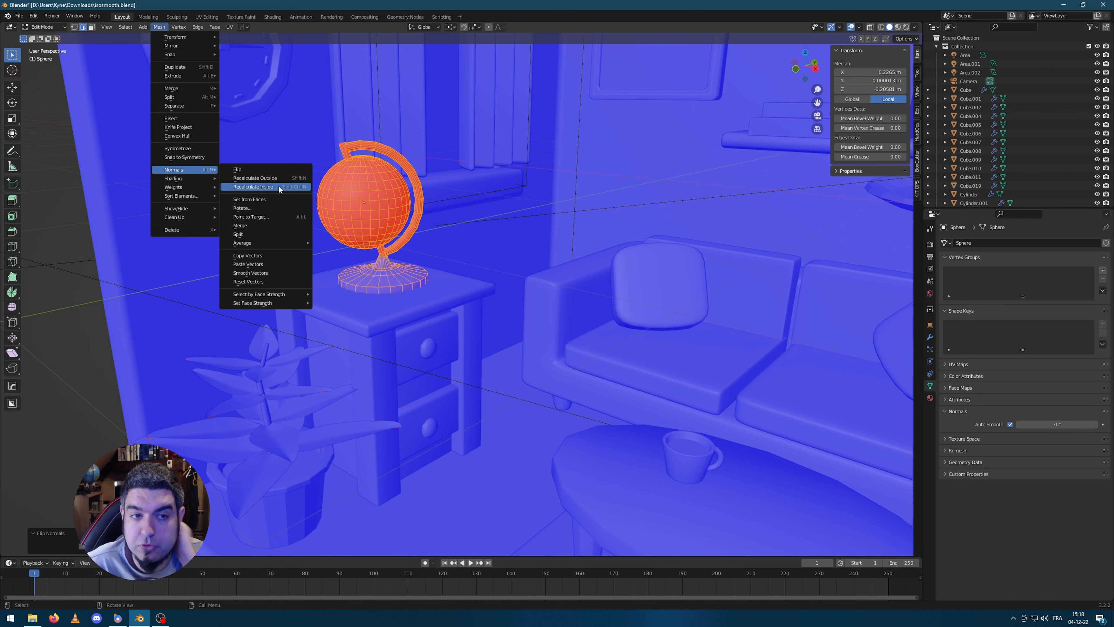
left_click(273, 179)
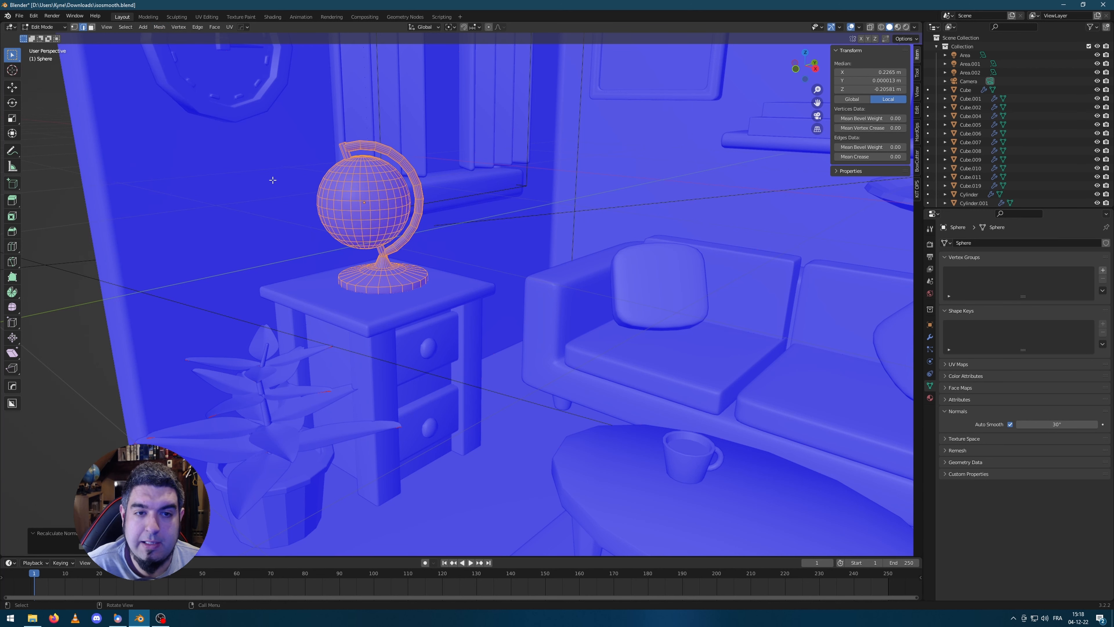
scroll(262, 177, "down", 6)
key("Tab")
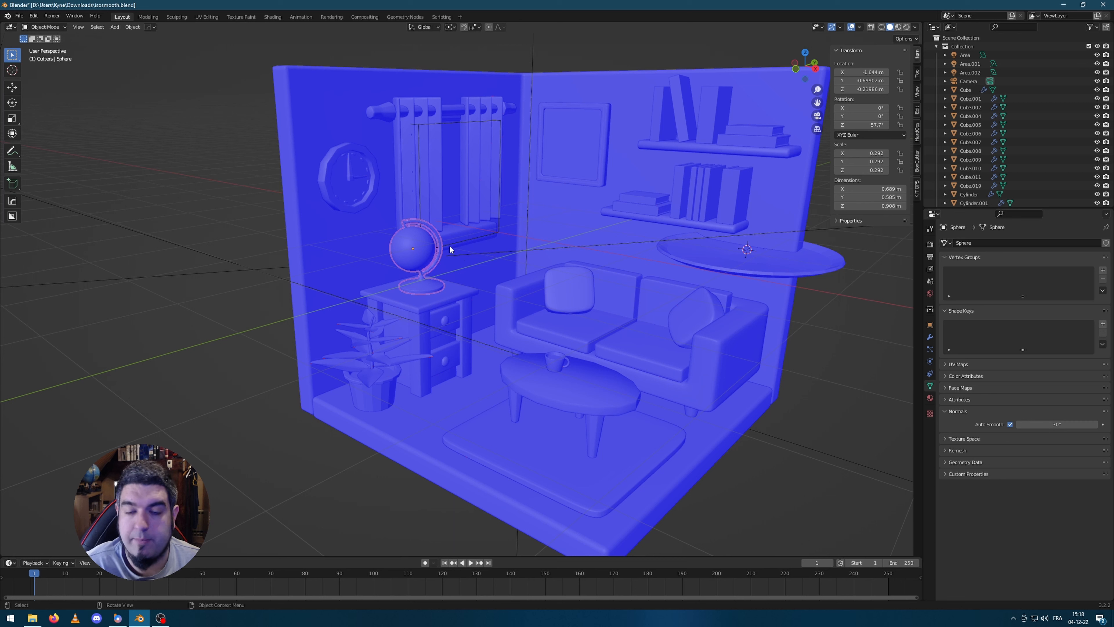
Turn off the Face Orientation overlay and isolate the plate in local view
left_click(811, 263)
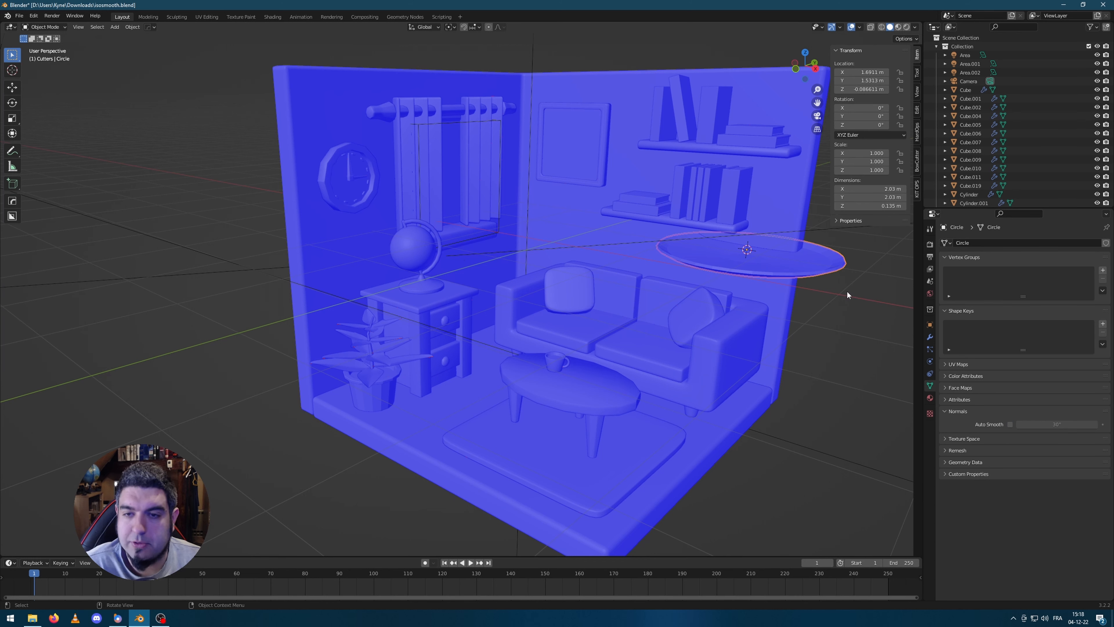
left_click(915, 27)
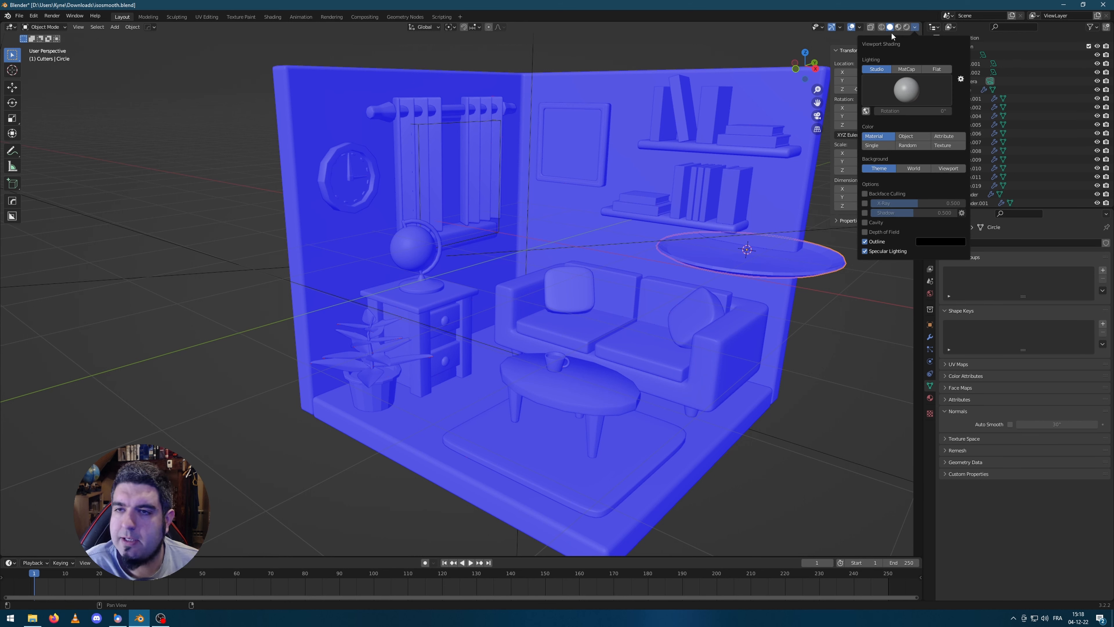
left_click(916, 28)
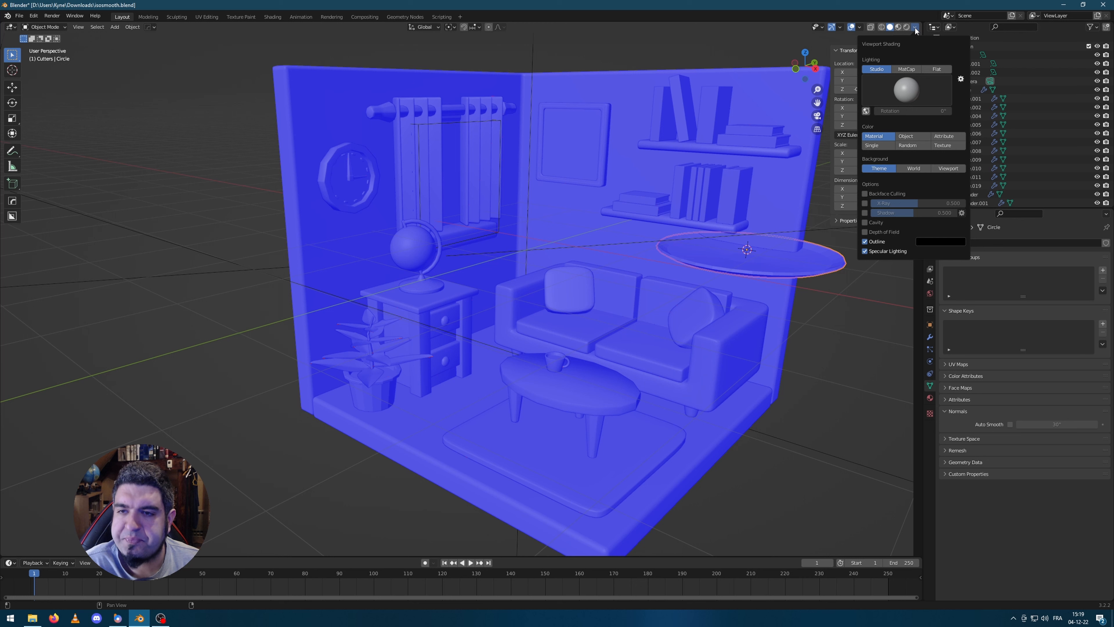
left_click(859, 27)
left_click(837, 184)
key("KP_Divide")
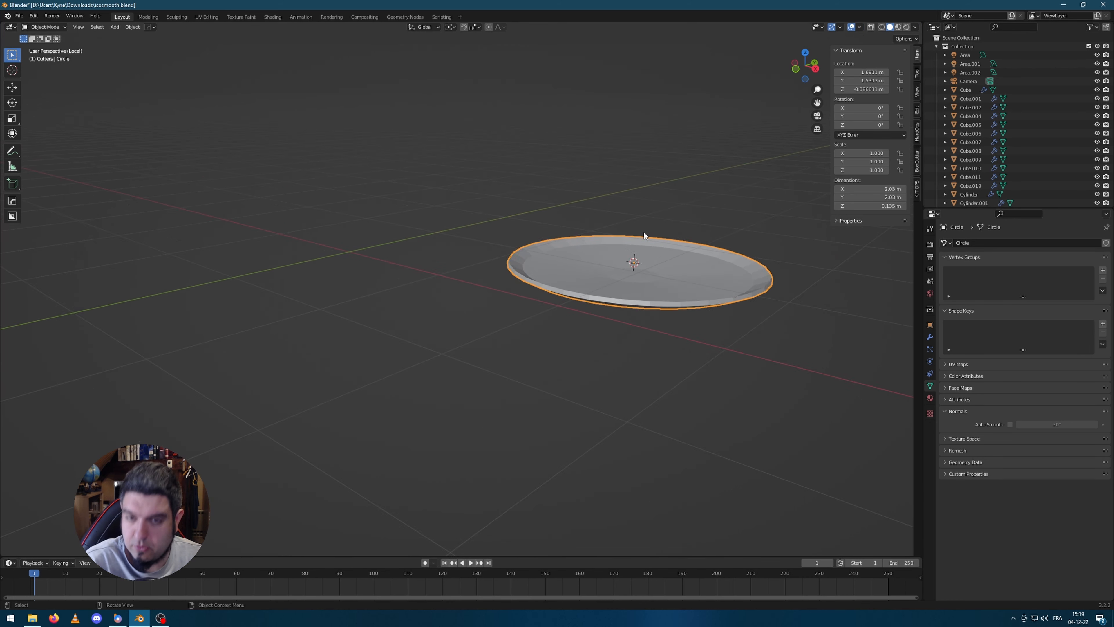
Add a Bevel modifier with 3 segments to the plate and shade the plate smooth
left_click(929, 336)
left_click(982, 242)
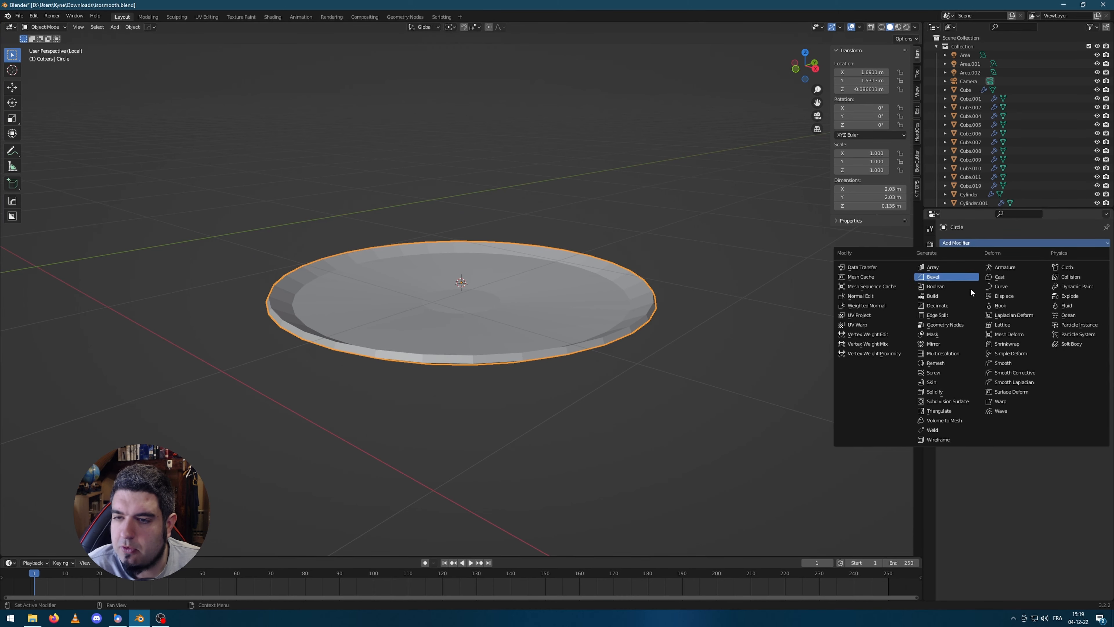
left_click(953, 277)
scroll(676, 369, "up", 2)
left_click(1095, 302)
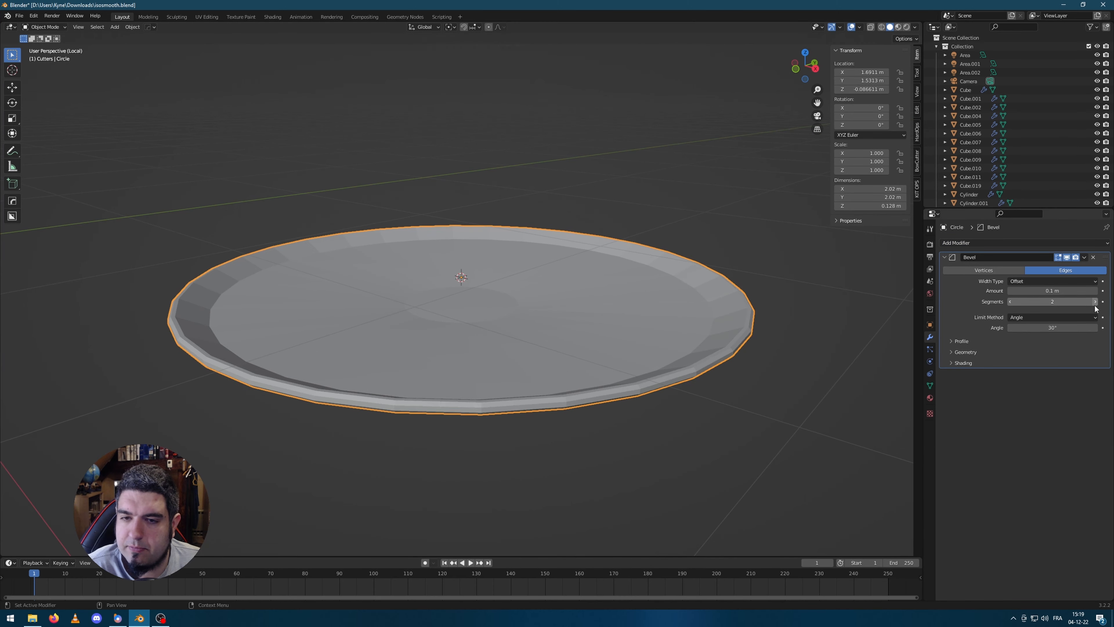
left_click(1095, 301)
right_click(561, 344)
left_click(561, 344)
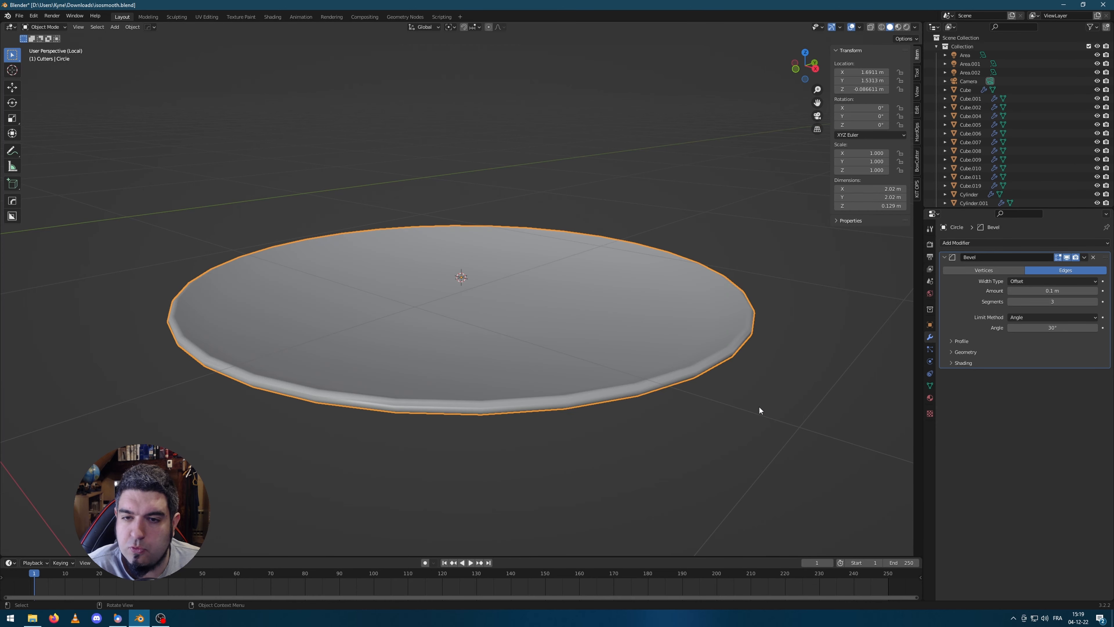
Set the plate's bevel amount to 0.08 m and enable Auto Smooth at 30° on its mesh
mouse_move(759, 410)
middle_mouse_down()
mouse_move(739, 387)
mouse_move(755, 408)
middle_mouse_up()
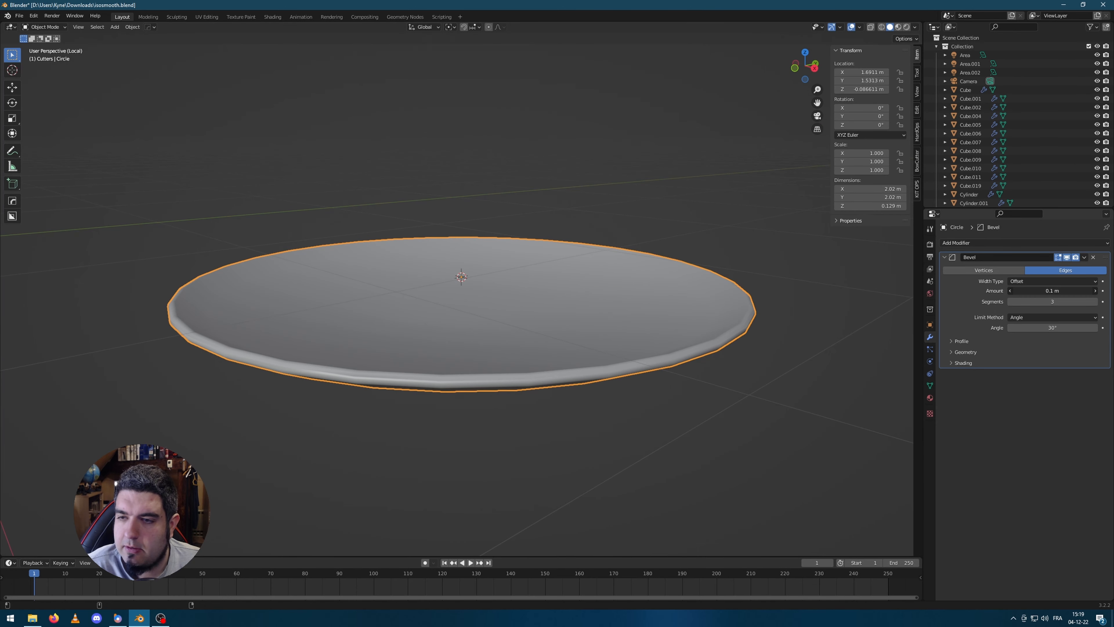
left_click_drag(1052, 291, 1064, 290)
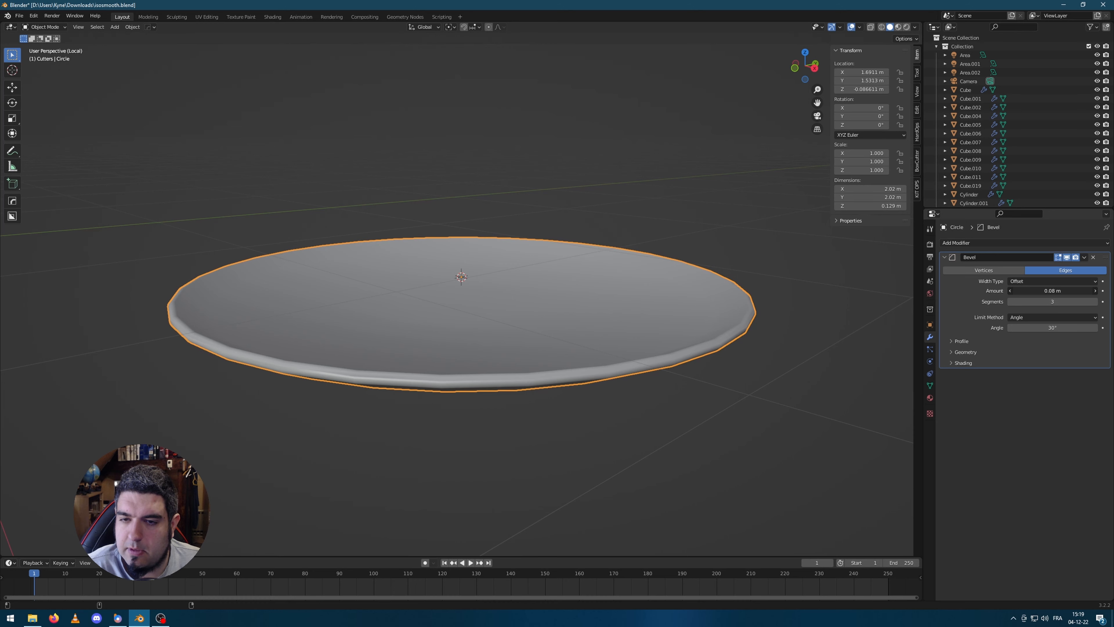
left_click(930, 385)
left_click(1010, 424)
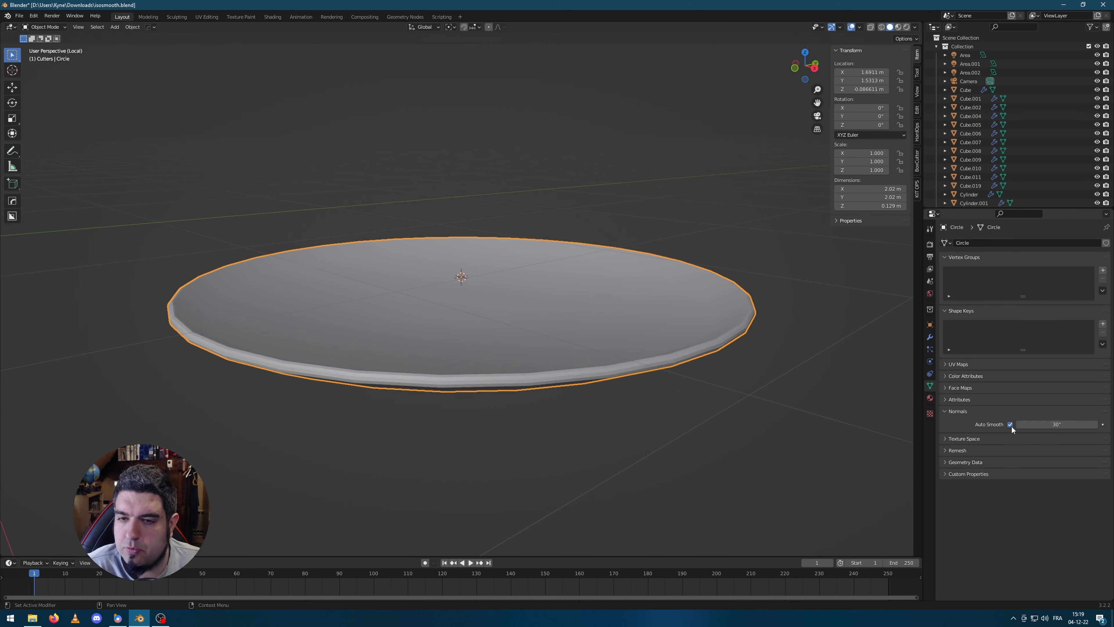
left_click(725, 396)
middle_click_drag(725, 396, 647, 383)
scroll(647, 383, "down", 2)
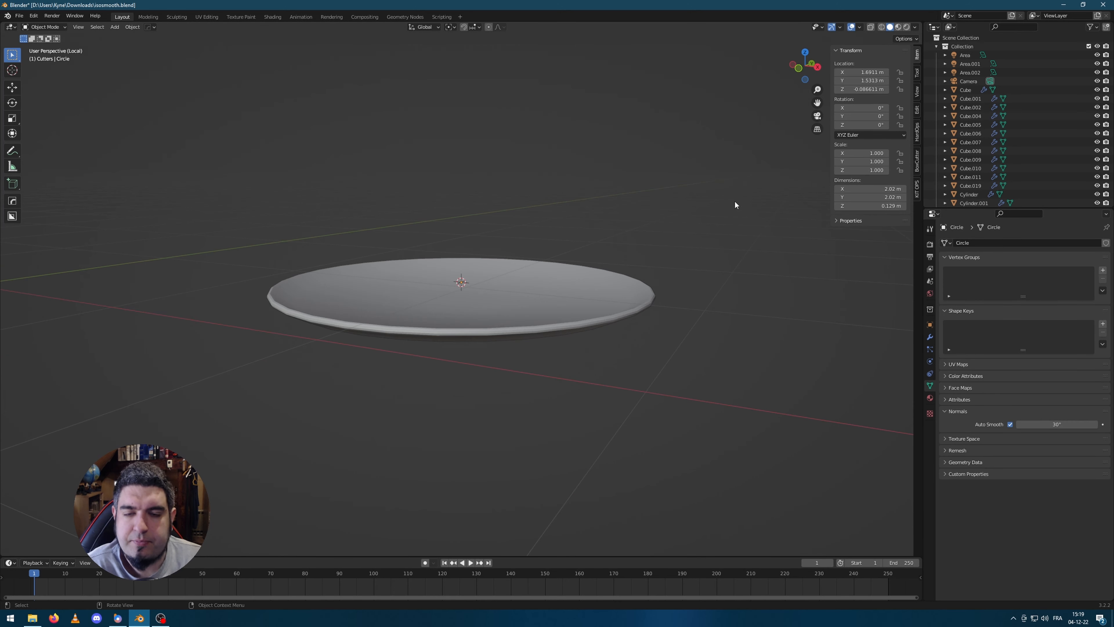
Add a cube at the plate's centre and flatten it along the Z axis
middle_click_drag(735, 205, 718, 281)
key("shift+a")
mouse_move(722, 282)
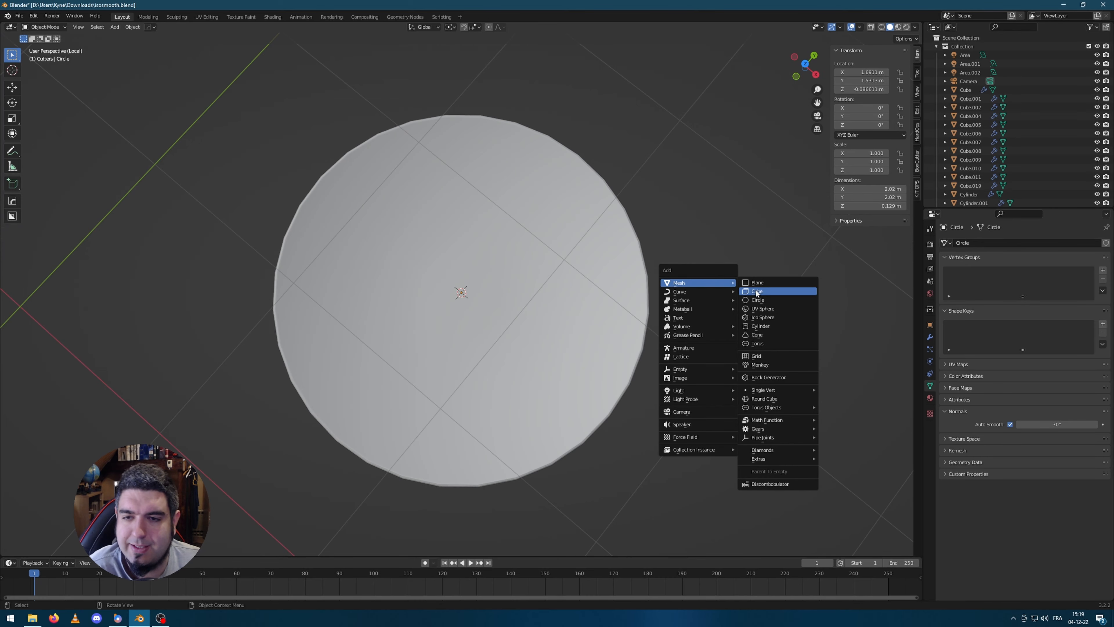
left_click(768, 290)
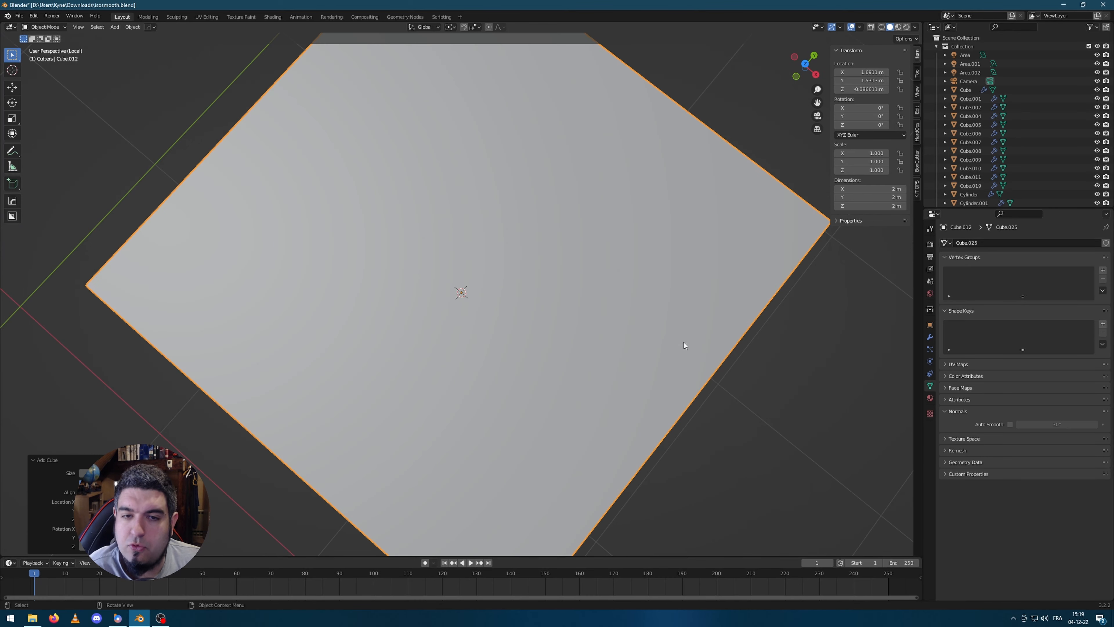
scroll(684, 343, "down", 3)
middle_click_drag(760, 406, 754, 354)
key("s")
key("z")
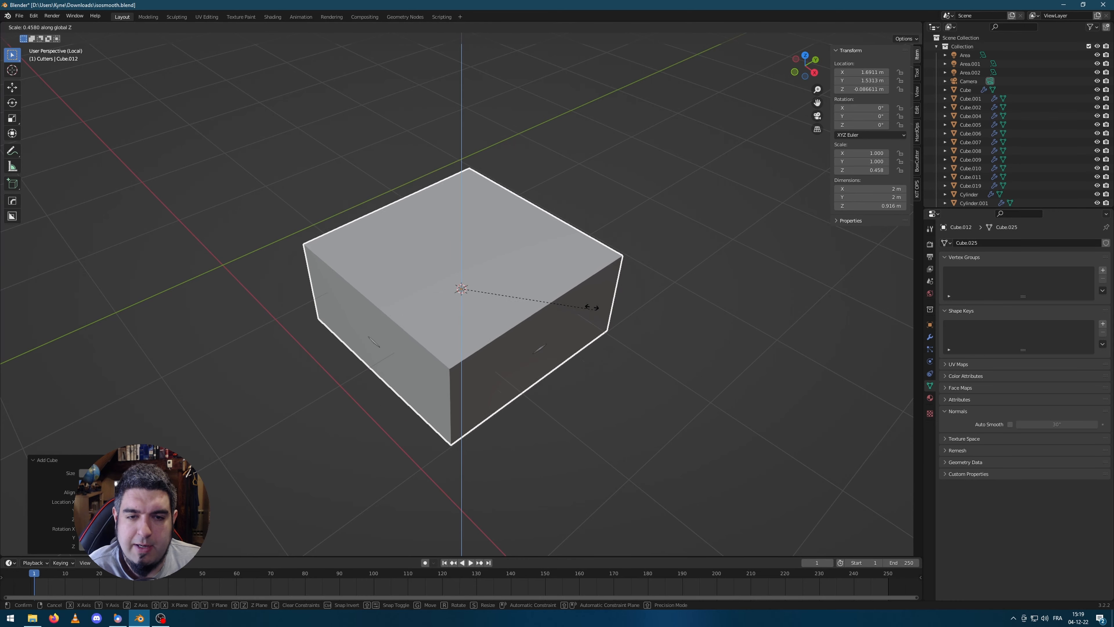
left_click(628, 353)
Collapse one side face of the cube by scaling it to 0 along Y, forming a triangular wedge
key("Tab")
middle_click_drag(628, 353, 610, 279)
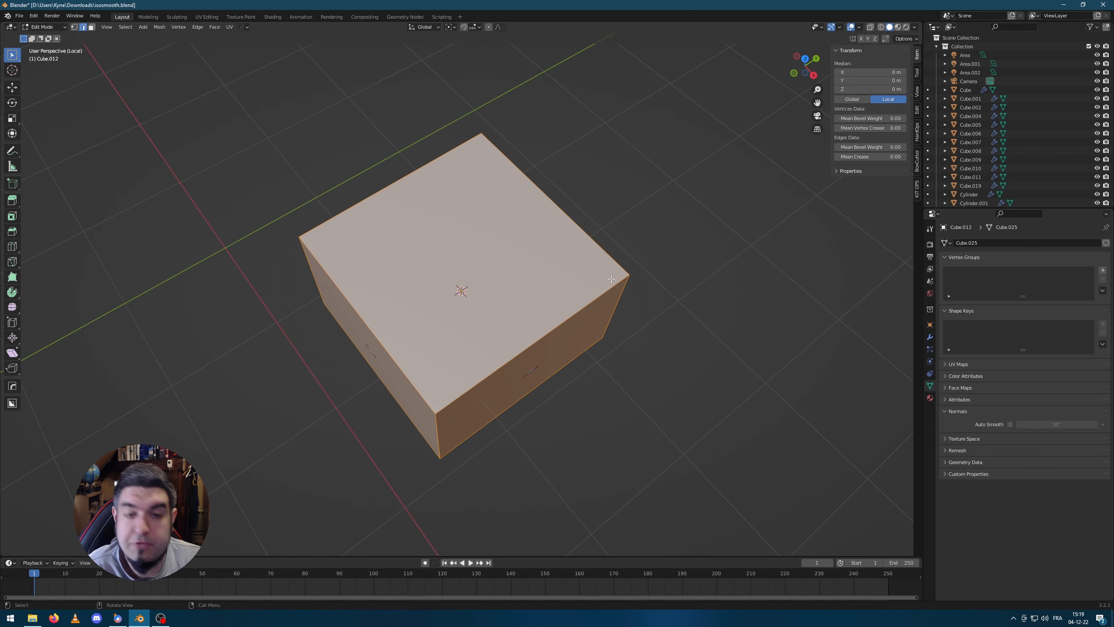
middle_click_drag(640, 317, 569, 313)
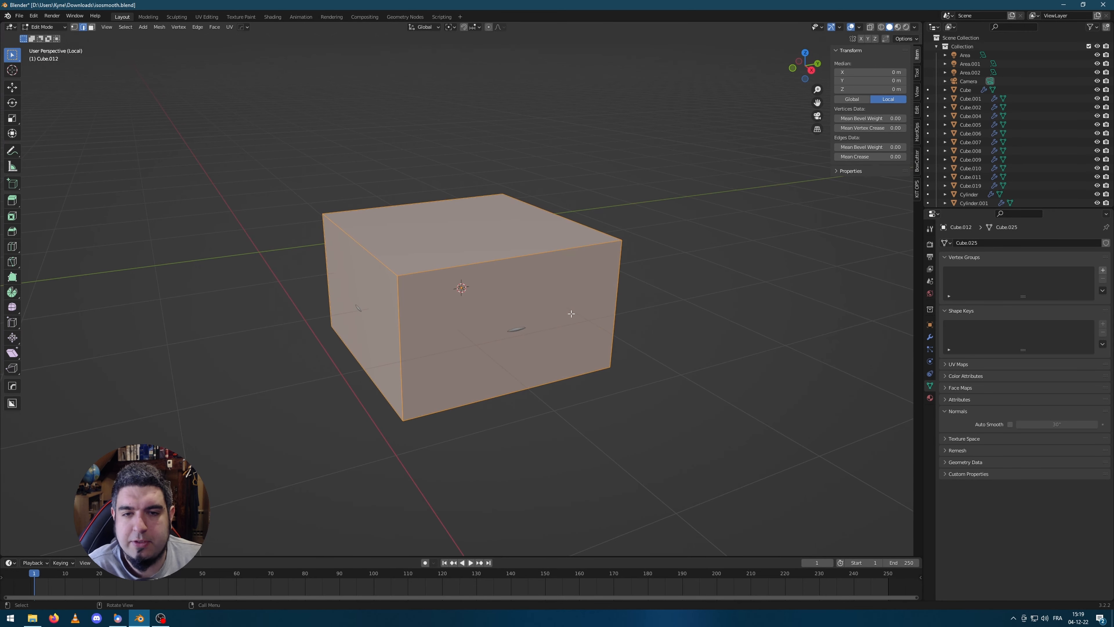
key("3")
left_click(570, 313)
key("s")
key("z")
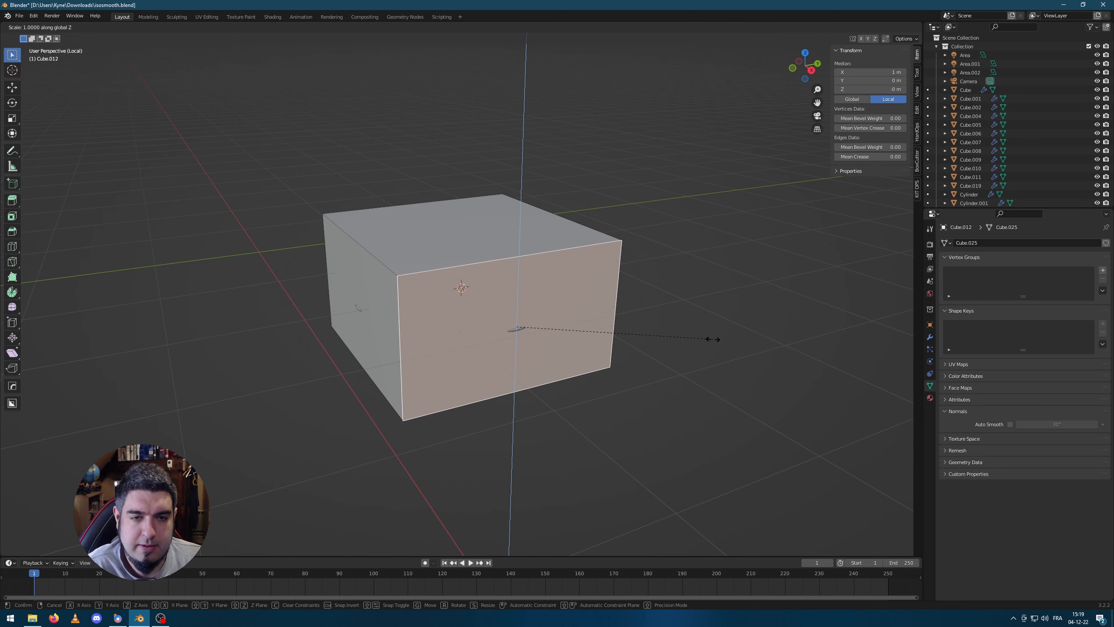
type("y")
type("0")
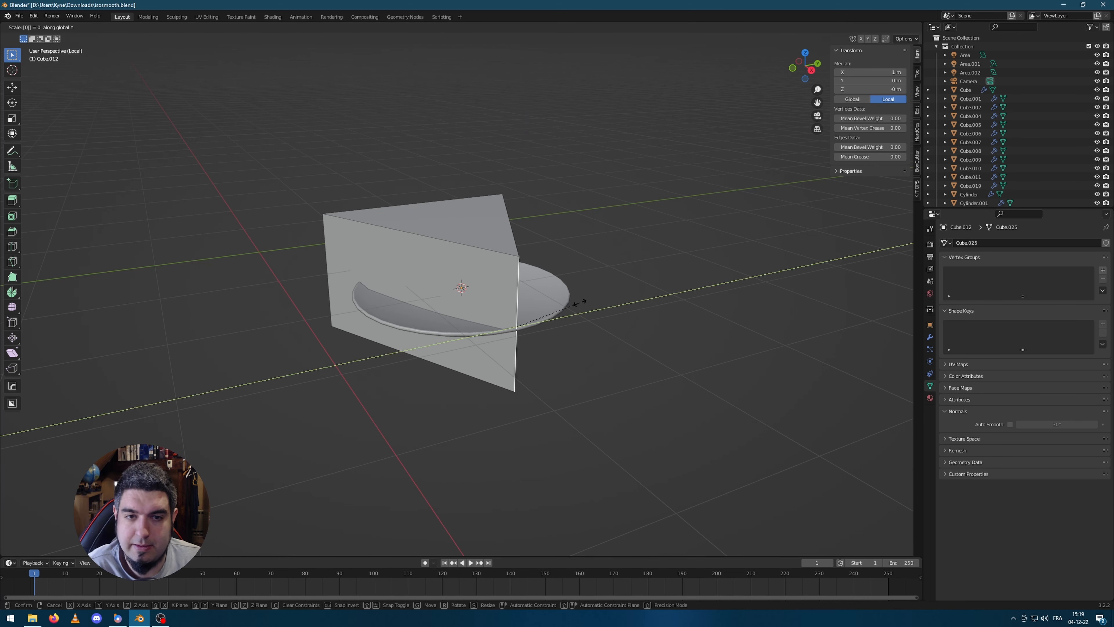
key("Return")
key("Tab")
Flatten the wedge along Z to about 0.74 m high
middle_click_drag(579, 303, 768, 348)
key("s")
key("z")
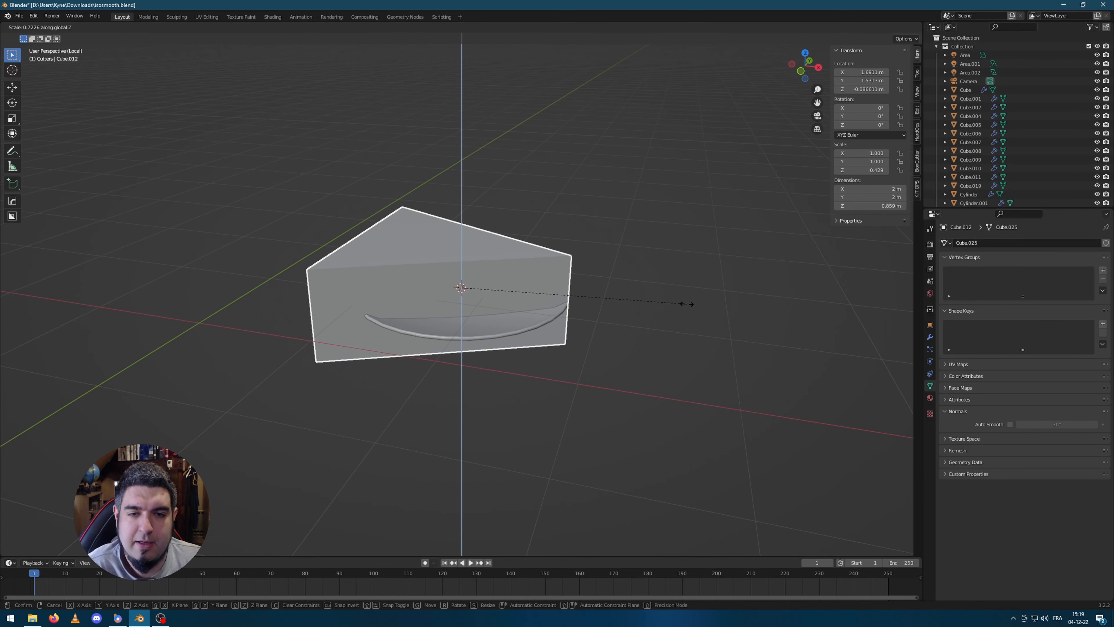
left_click(655, 295)
Scale the wedge to about 1.45 m wide, reposition it over the plate from the top view and raise it
key("KP_7")
key("g")
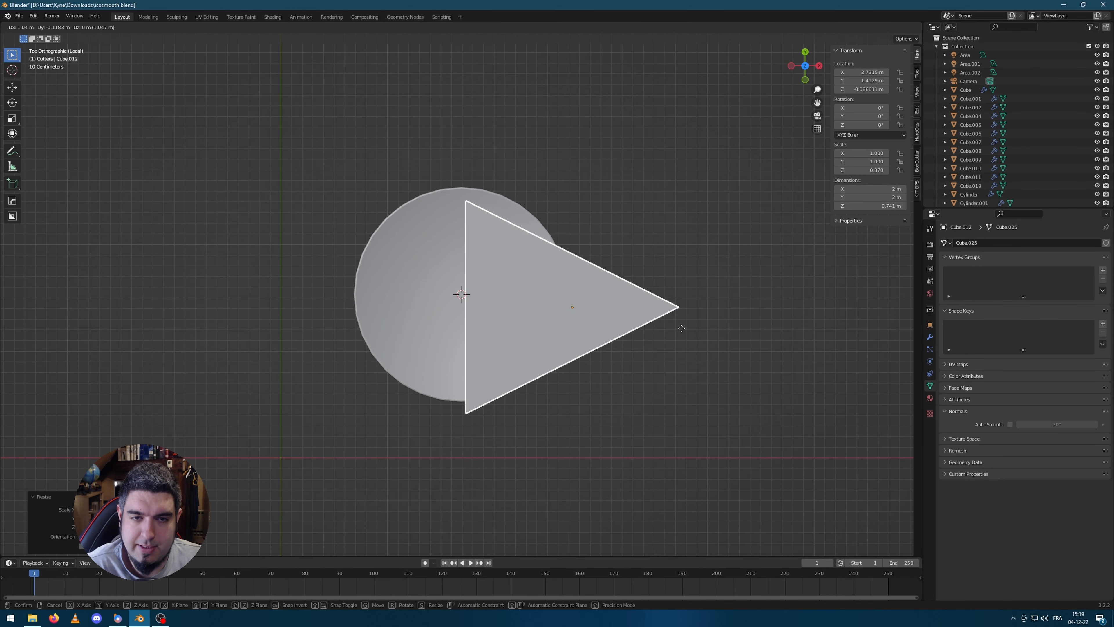
left_click(533, 310)
key("s")
left_click(657, 323)
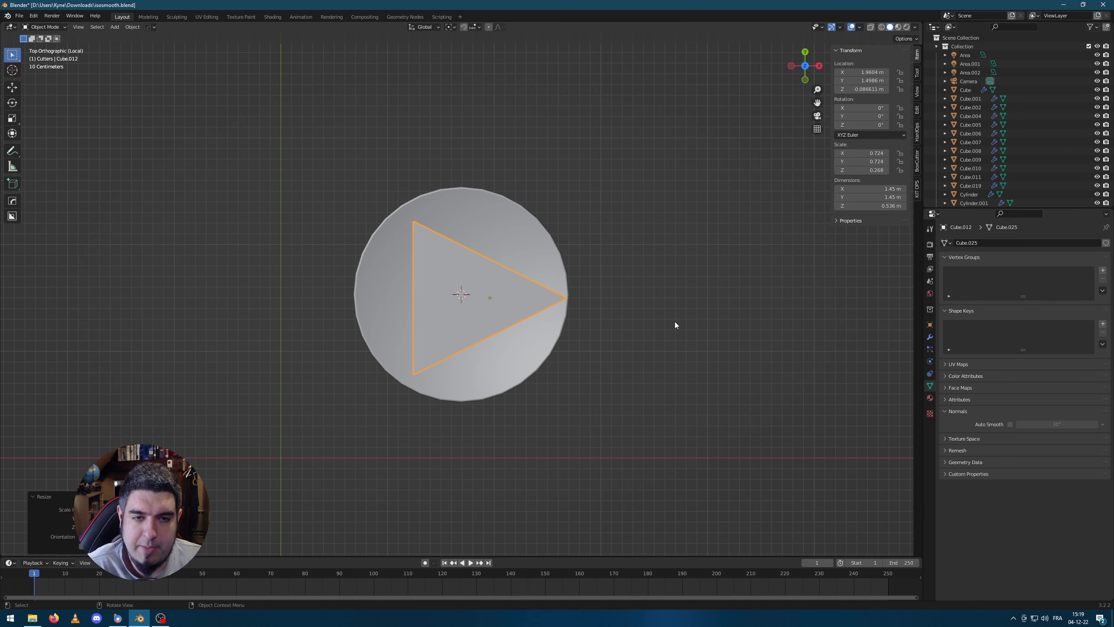
middle_click_drag(674, 326, 590, 241)
key("g")
key("z")
left_click(604, 226)
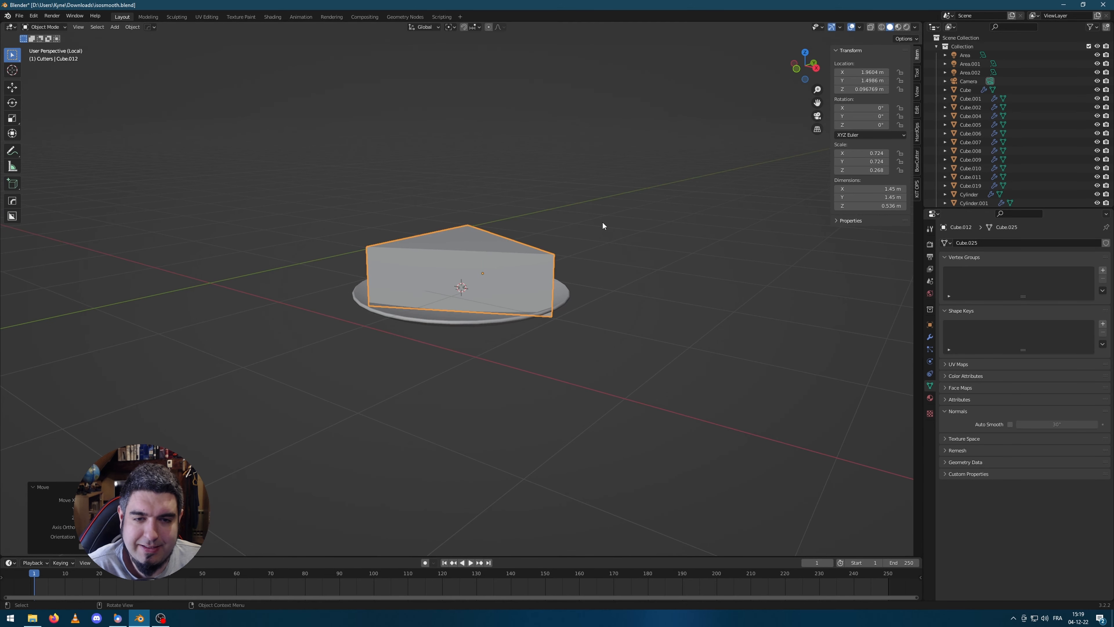
Shrink the wedge to about 1.11 m wide and 0.41 m high and reposition it to rest on the plate
scroll(639, 270, "up", 3)
key("s")
left_click(609, 264)
middle_click_drag(609, 263, 649, 244)
key("KP_7")
key("g")
left_click(607, 263)
key("g")
key("z")
left_click(656, 235)
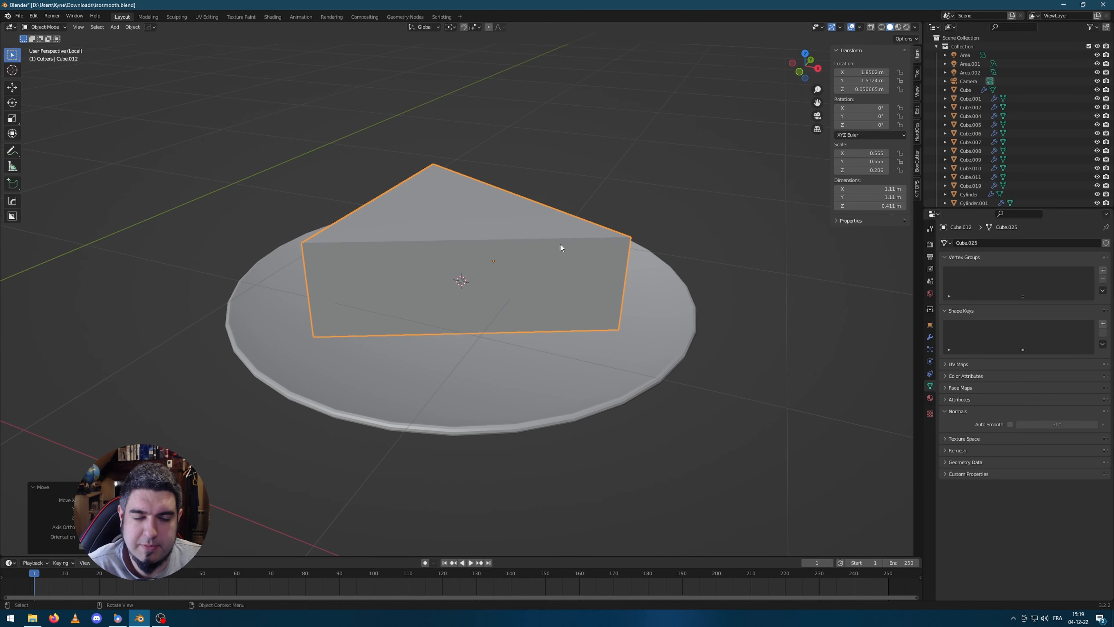
Add two evenly spaced horizontal loop cuts around the wedge's sides
key("Tab")
scroll(515, 264, "up", 4)
scroll(515, 263, "down", 2)
key("ctrl+r")
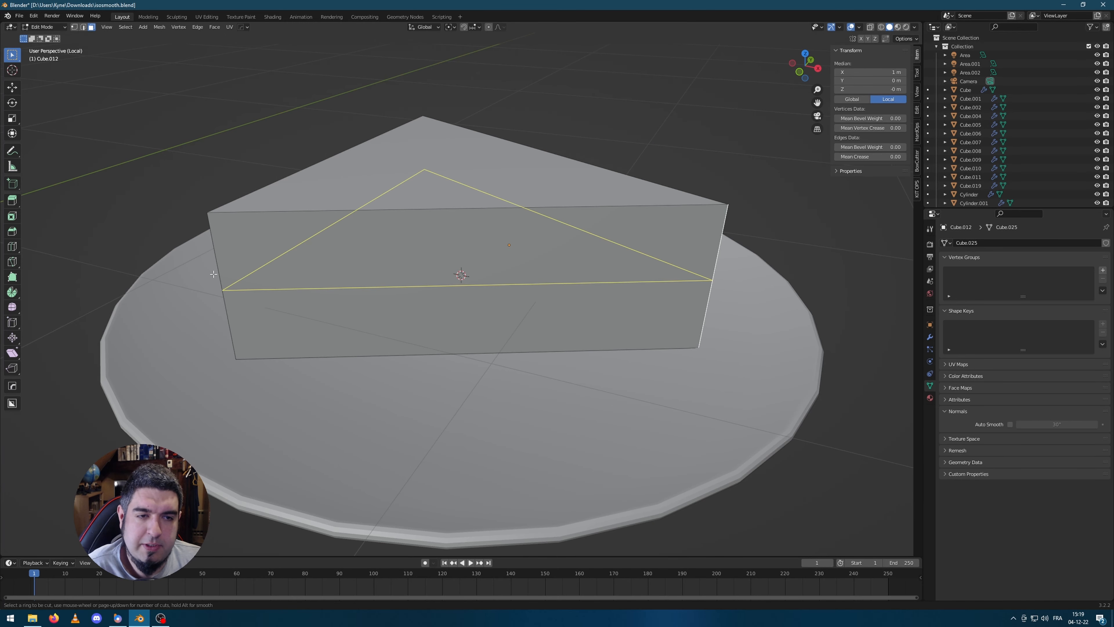
scroll(214, 274, "up", 1)
left_click(214, 274)
right_click(213, 274)
middle_click_drag(742, 255, 491, 229)
key("Tab")
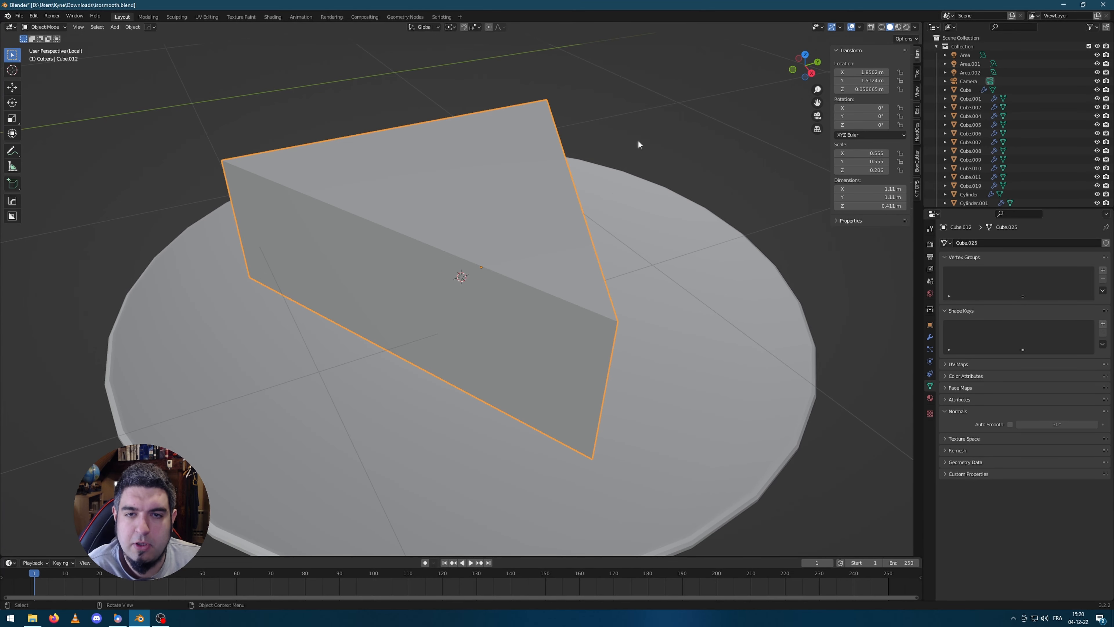
Add an ico sphere and scale it down to about 0.37 m across
left_click(639, 144)
scroll(632, 149, "down", 1)
key("shift+a")
mouse_move(504, 193)
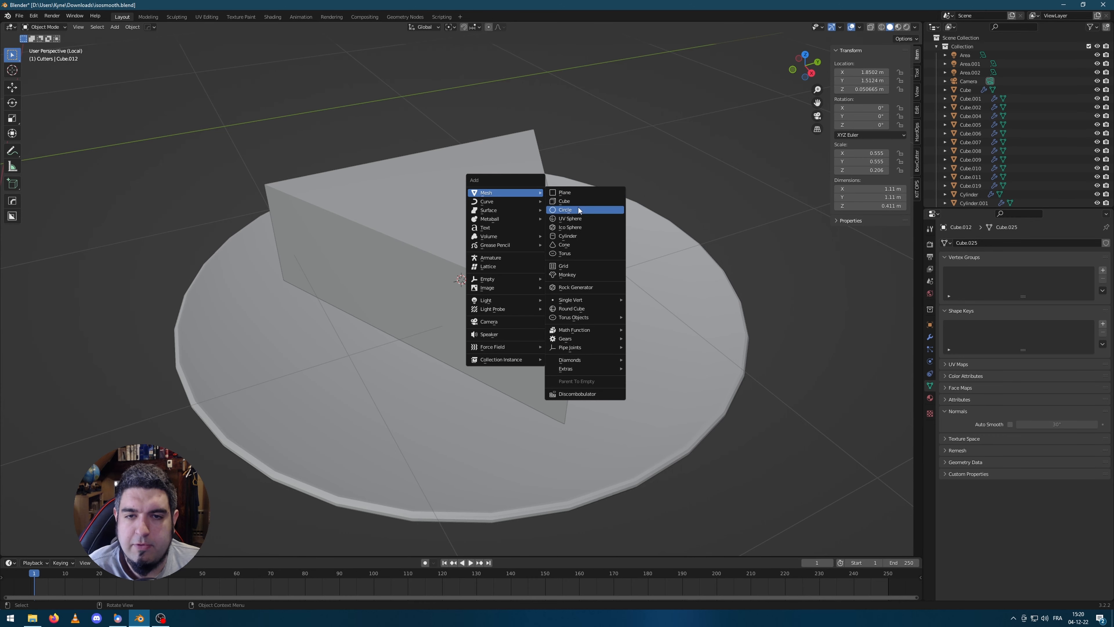
left_click(594, 228)
key("s")
left_click(465, 219)
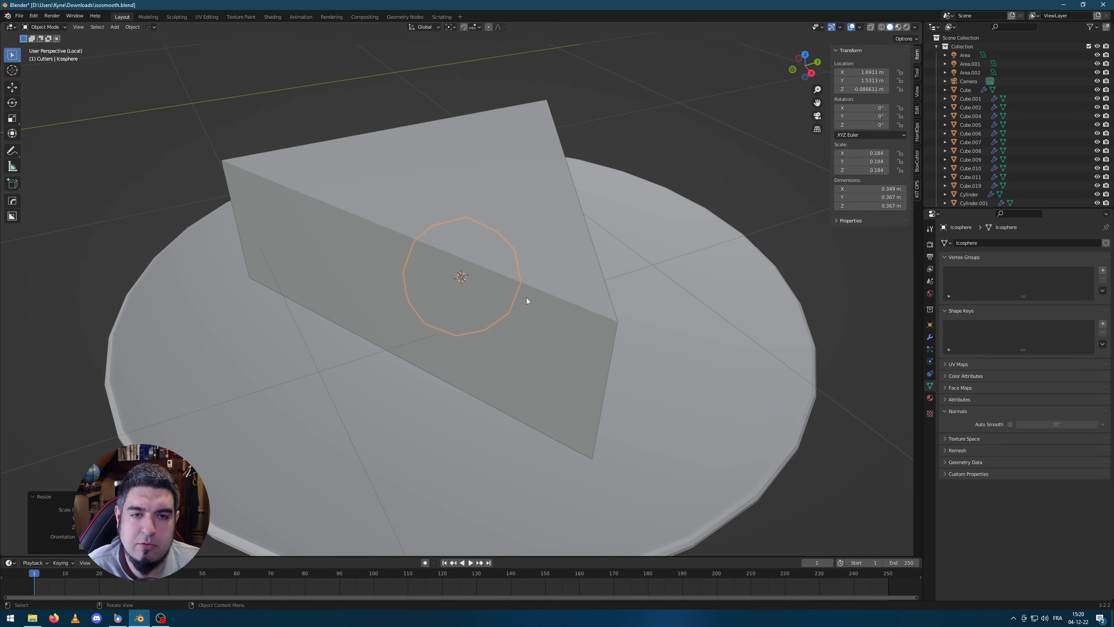
Raise the ico sphere along Z until it sits half sunk in the wedge's top
key("g")
key("z")
left_click(560, 179)
scroll(583, 205, "up", 1)
middle_click_drag(586, 154, 594, 201)
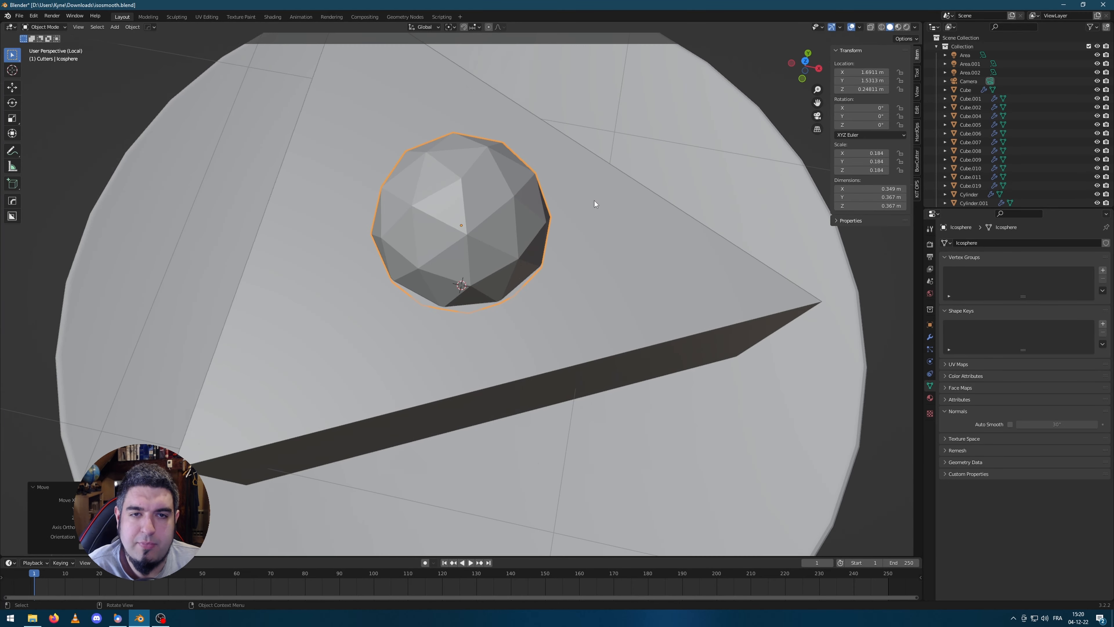
Place two copies of the ico sphere beside the original on the wedge's top
scroll(593, 202, "down", 1)
key("shift+d")
left_click(500, 255)
key("shift+d")
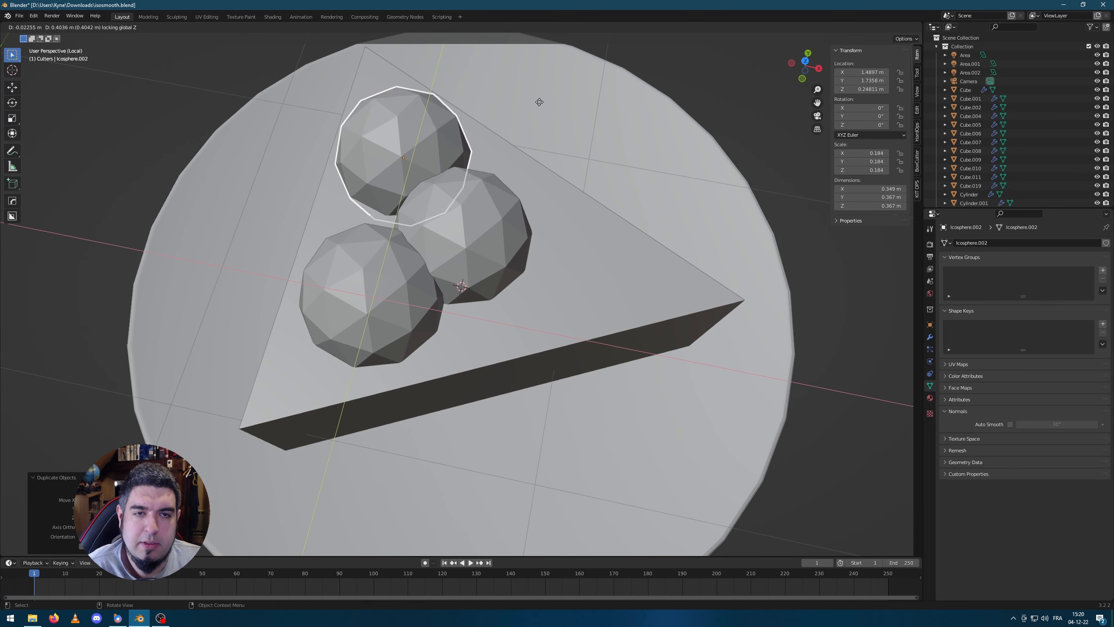
left_click(538, 116)
Scale down both ico sphere copies, making the one nearer the wedge's long side about 0.31 m across
key("s")
left_click(565, 155)
left_click(424, 289)
key("s")
left_click(608, 248)
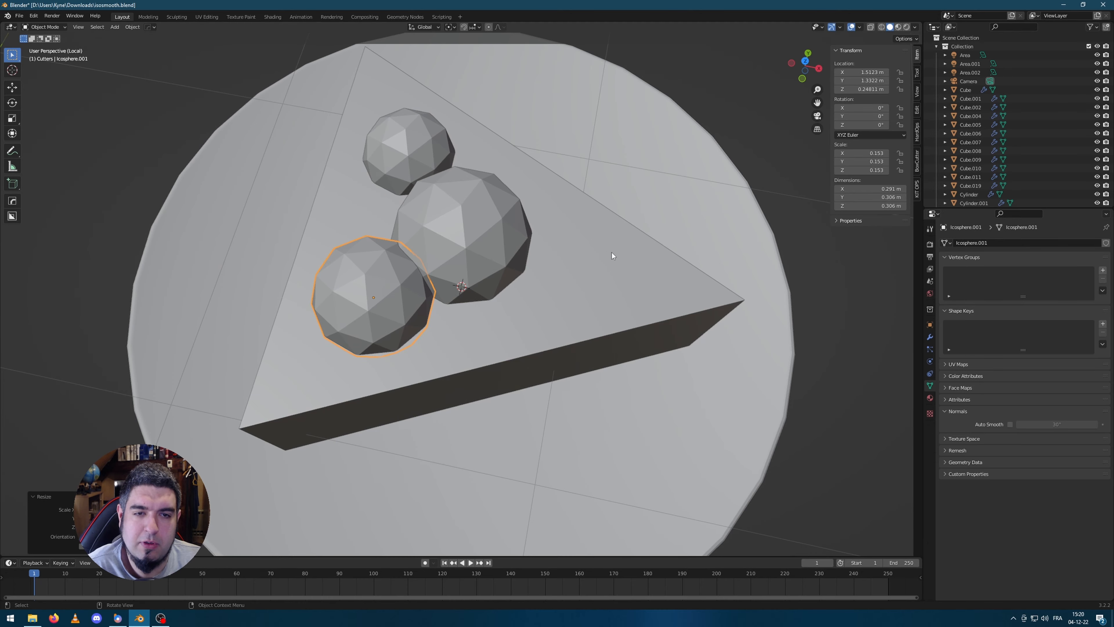
mouse_move(609, 249)
middle_mouse_down()
mouse_move(626, 275)
mouse_move(603, 259)
middle_mouse_up()
key("Tab")
middle_click_drag(608, 193, 577, 194)
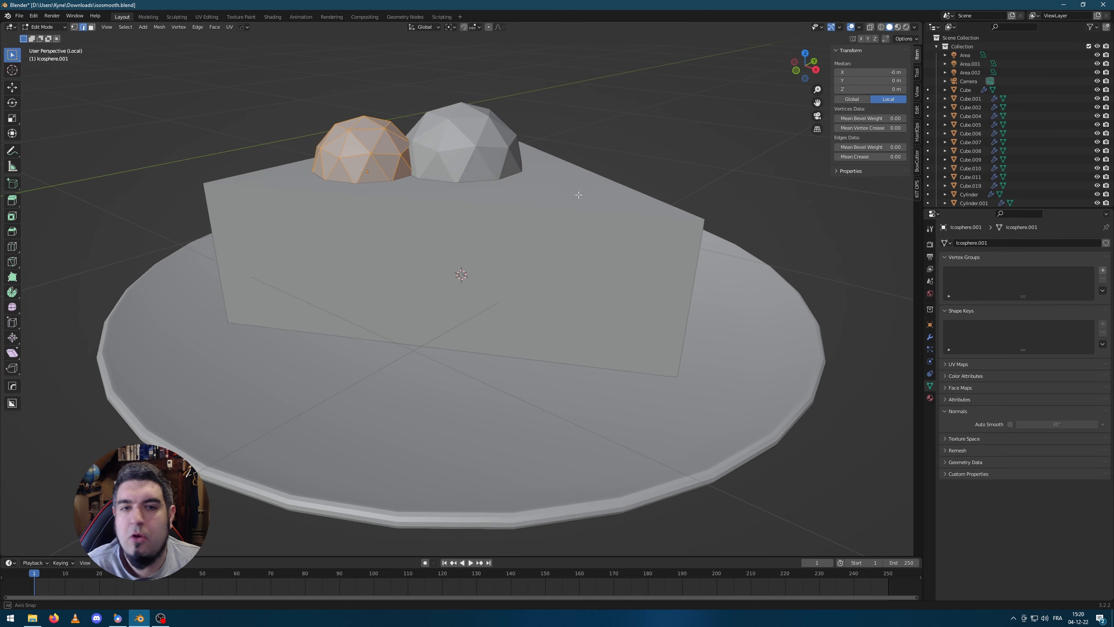
scroll(616, 161, "down", 1)
key("Tab")
key("alt+a")
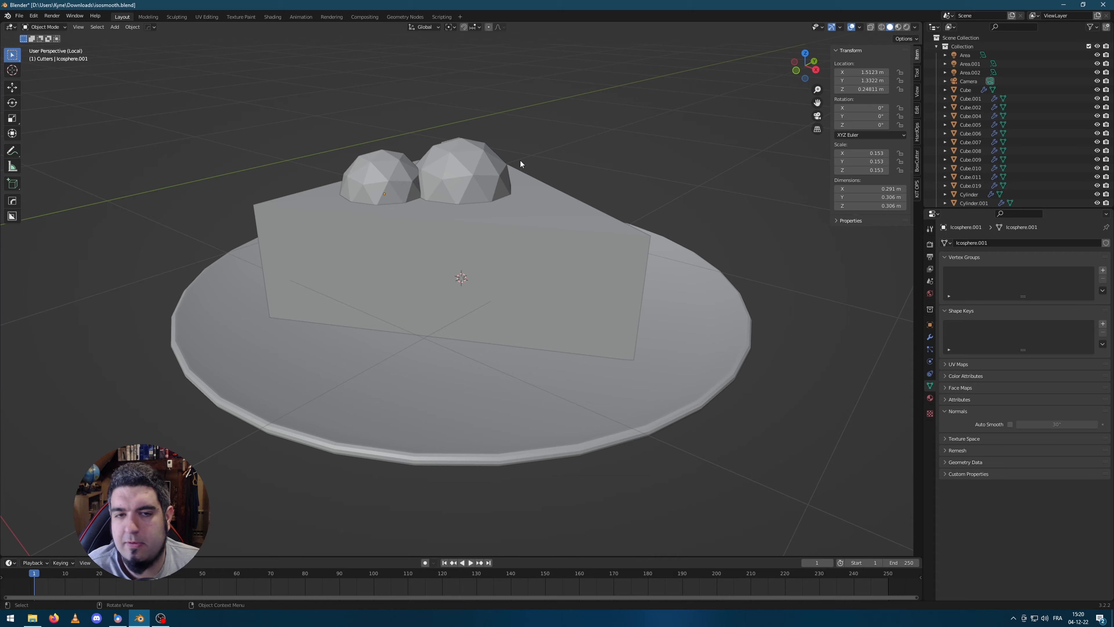
middle_click_drag(521, 163, 487, 207)
key("Tab")
scroll(671, 175, "down", 1)
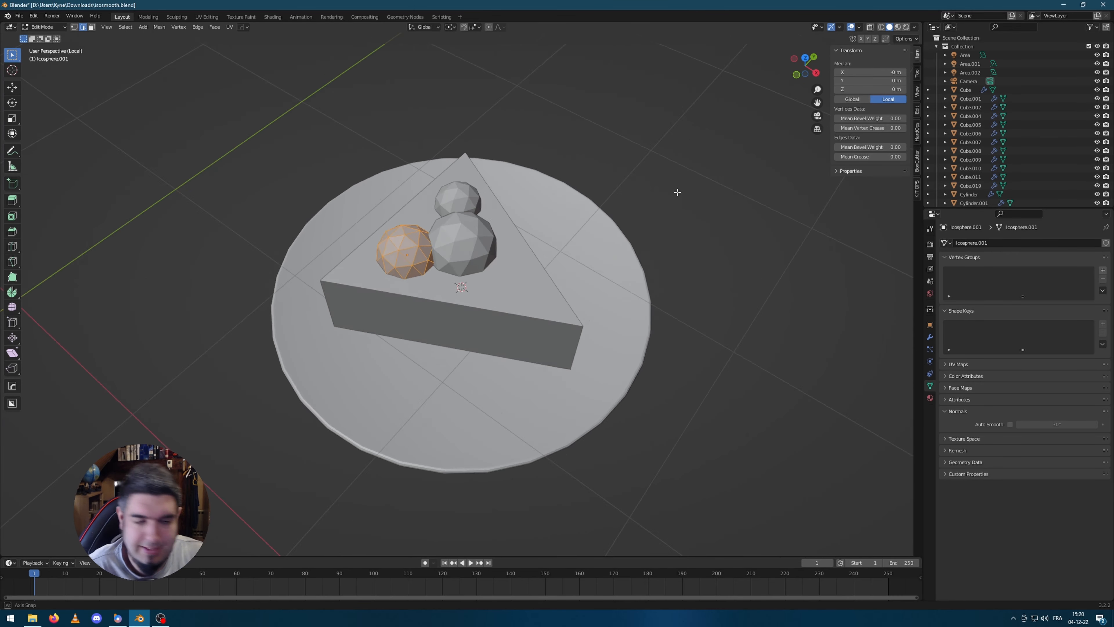
middle_click_drag(676, 189, 615, 180)
scroll(627, 236, "up", 2)
middle_click_drag(679, 272, 567, 253)
key("Tab")
Add a Bevel modifier to the wedge with an amount of 0.159 m
left_click(503, 297)
middle_click_drag(503, 298, 623, 346)
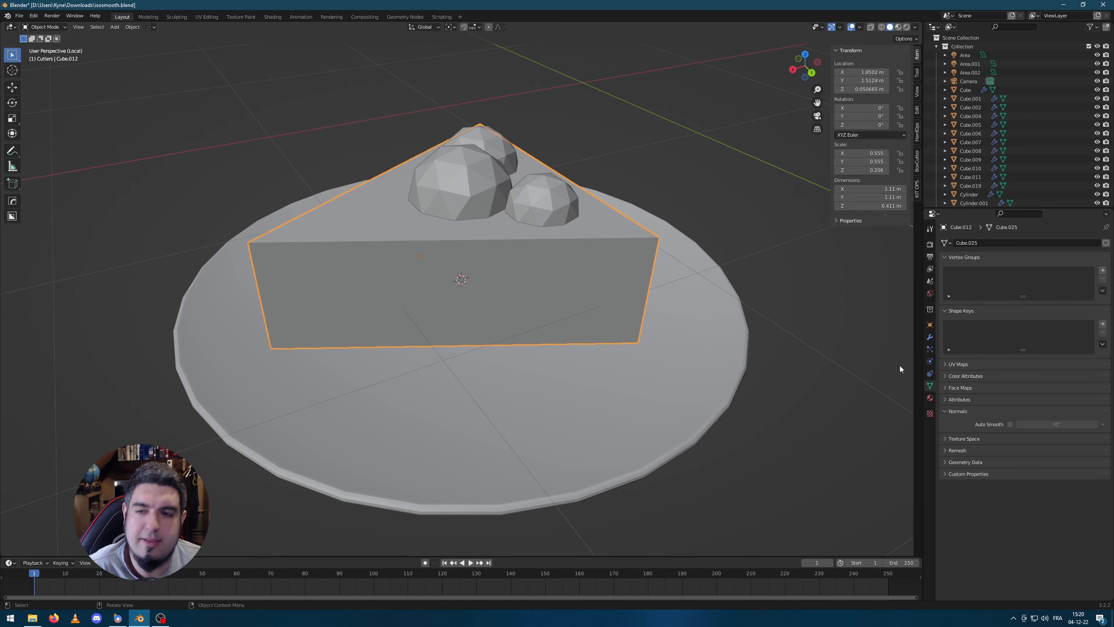
left_click(931, 338)
left_click(980, 242)
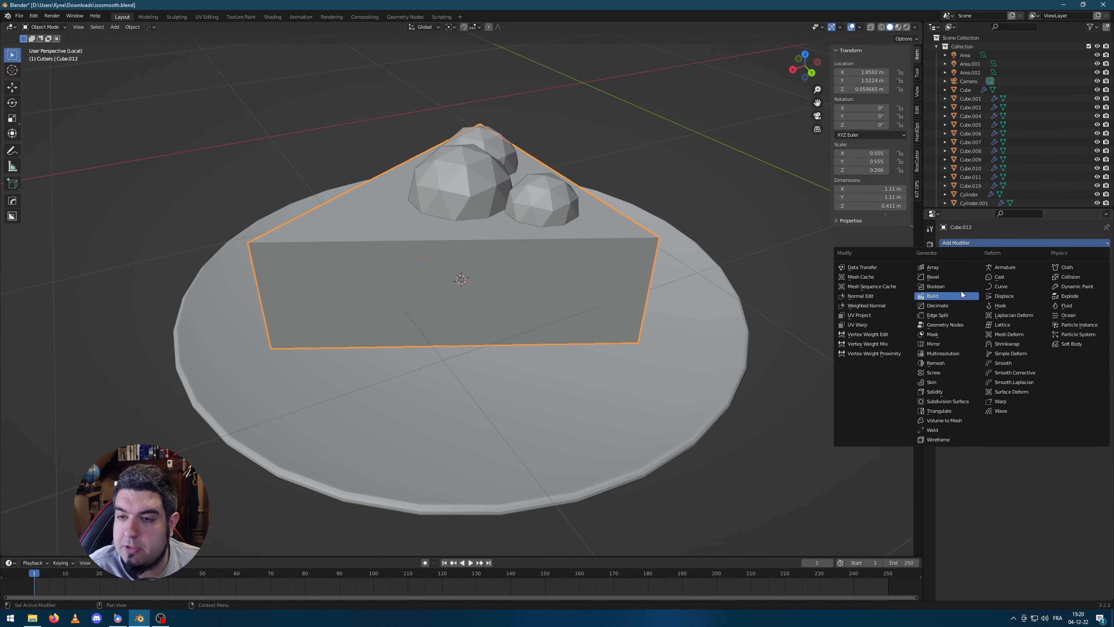
left_click(942, 277)
middle_click_drag(684, 356, 708, 308)
Select all three vertical edge segments at one of the wedge's back corners in mesh editing
key("Tab")
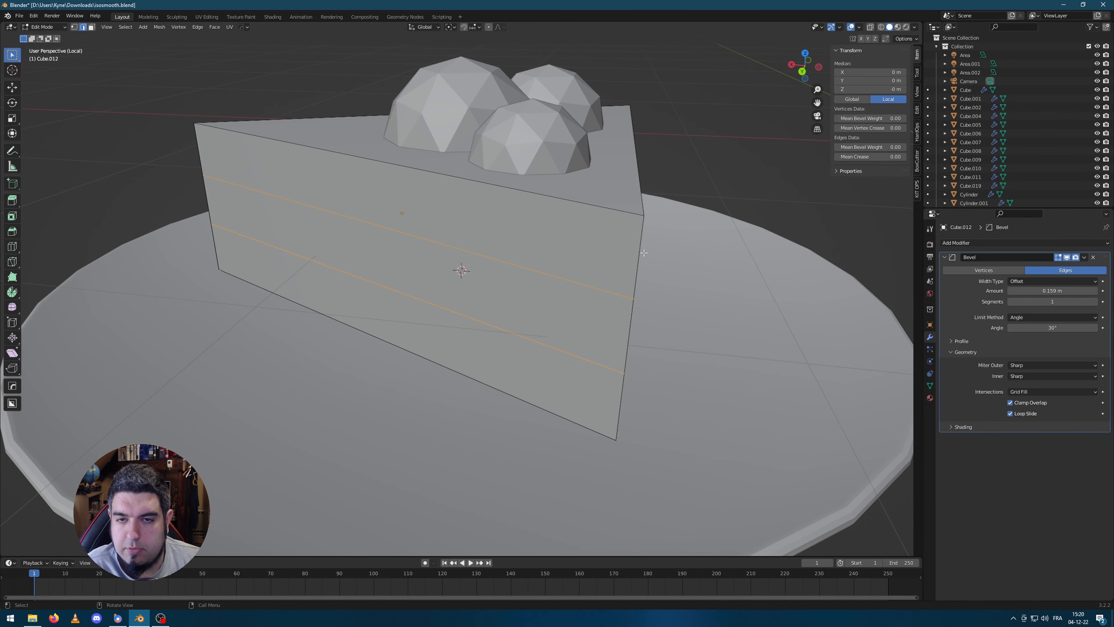
left_click(559, 297, "shift")
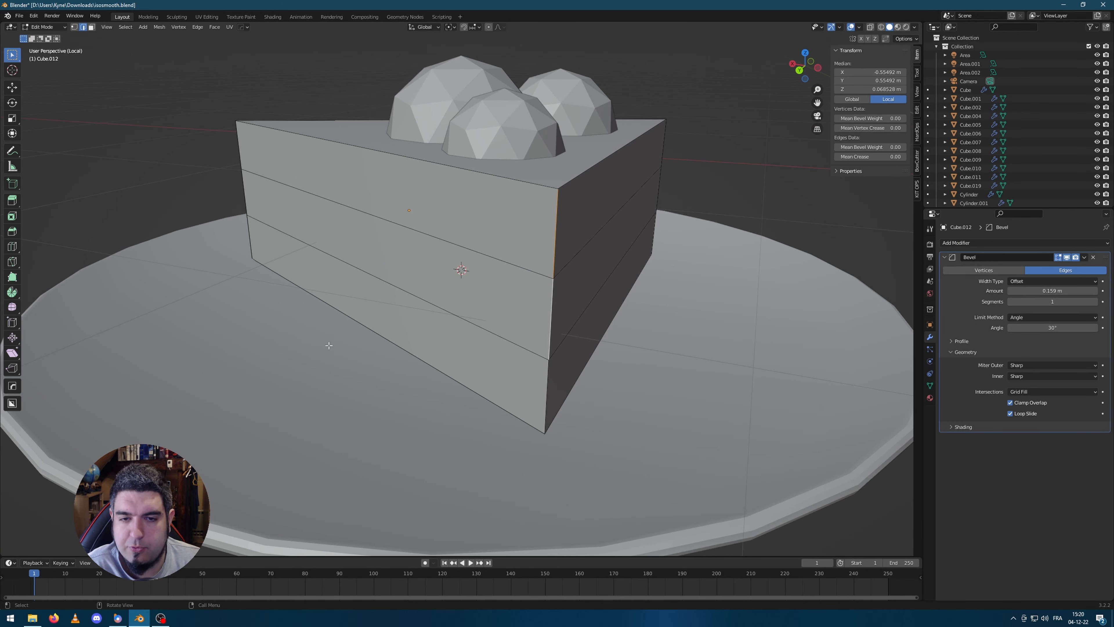
left_click(547, 370, "shift")
middle_click_drag(306, 330, 319, 338)
Try beveling the selected vertical corner edges of the wedge
key("ctrl+b")
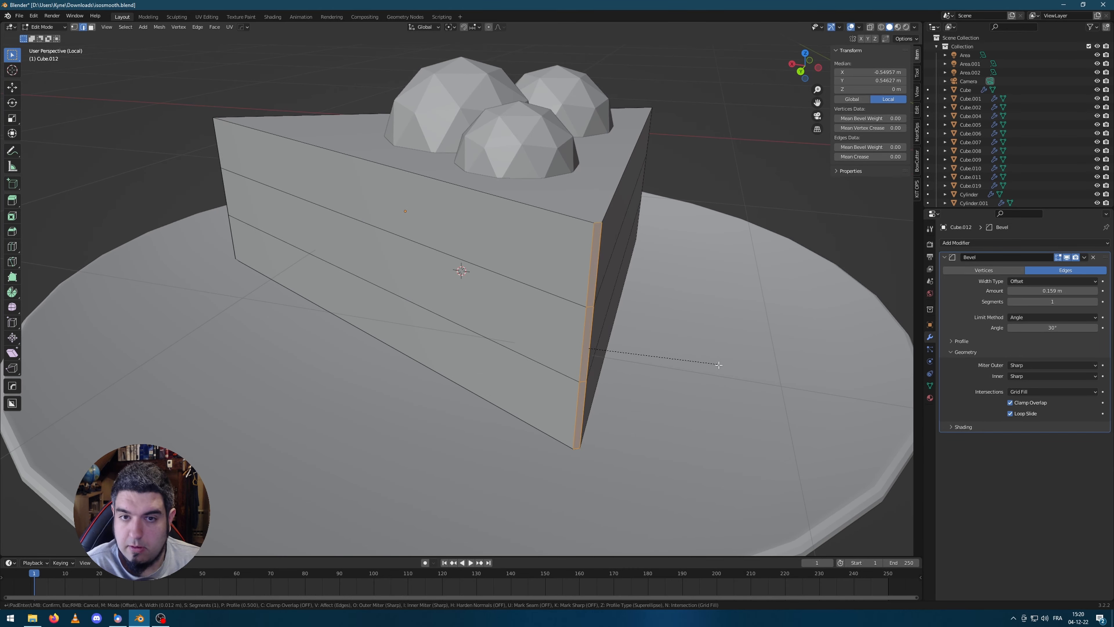
scroll(749, 382, "up", 3)
left_click(749, 368)
key("Tab")
mouse_move(832, 259)
middle_mouse_down()
mouse_move(774, 235)
mouse_move(720, 249)
mouse_move(676, 322)
mouse_move(504, 246)
middle_mouse_up()
key("Tab")
Try circle-selecting the vertical edges at the wedge's other back corner
key("c")
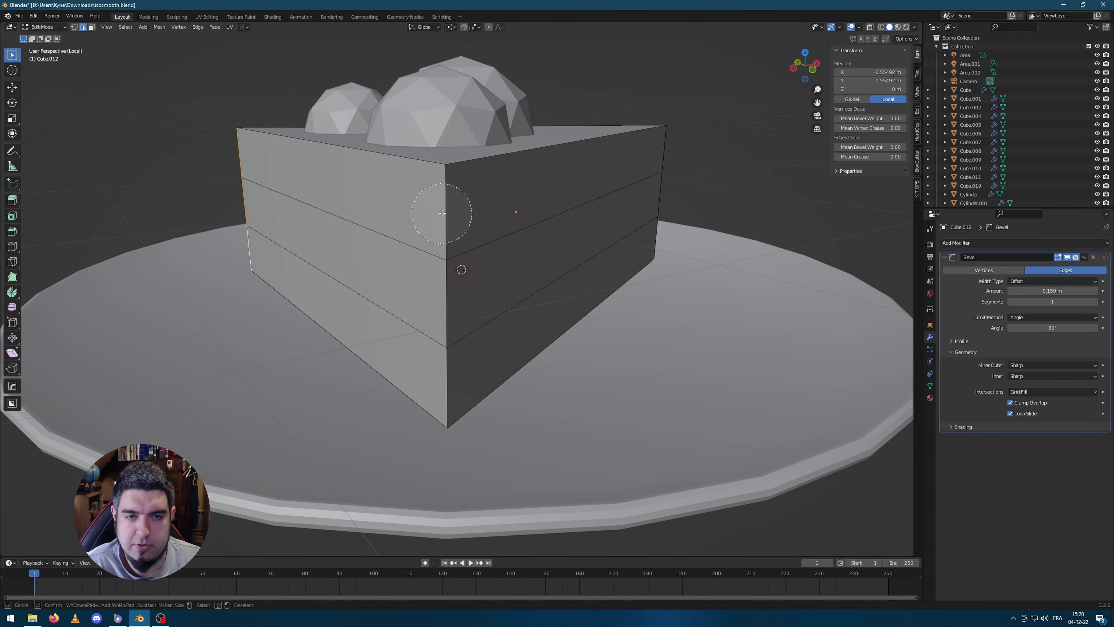
left_click_drag(458, 219, 444, 341)
key("Escape")
key("ctrl+z")
Try beveling the vertical edge segments at all three corners of the wedge together, and undo it
left_click(449, 228, "shift")
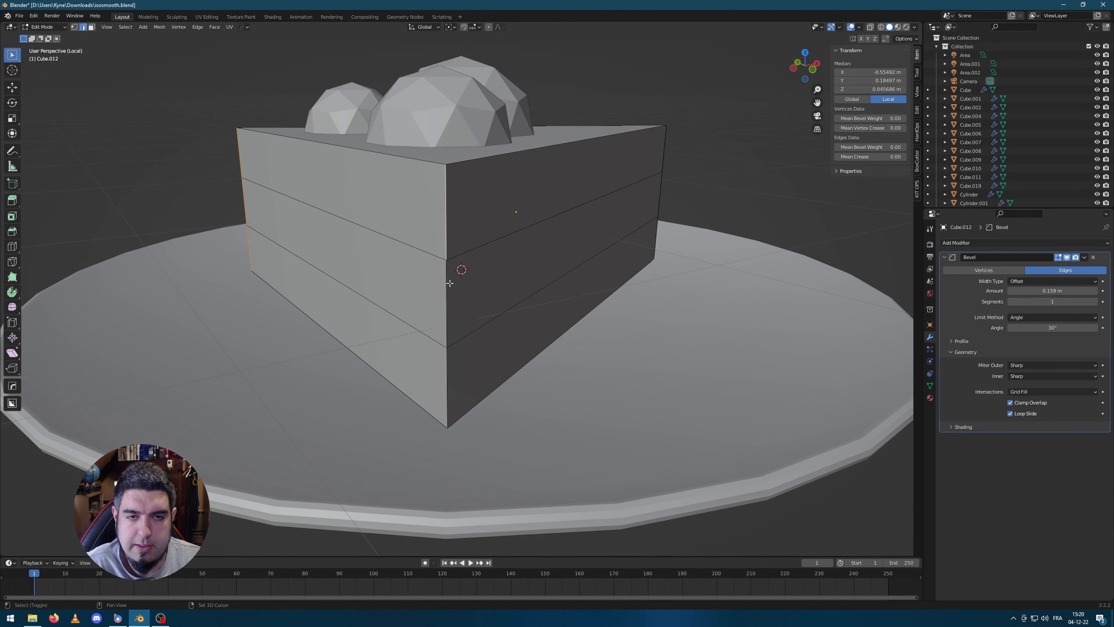
left_click(454, 311, "shift")
left_click(452, 373, "shift")
middle_click_drag(744, 312, 605, 330)
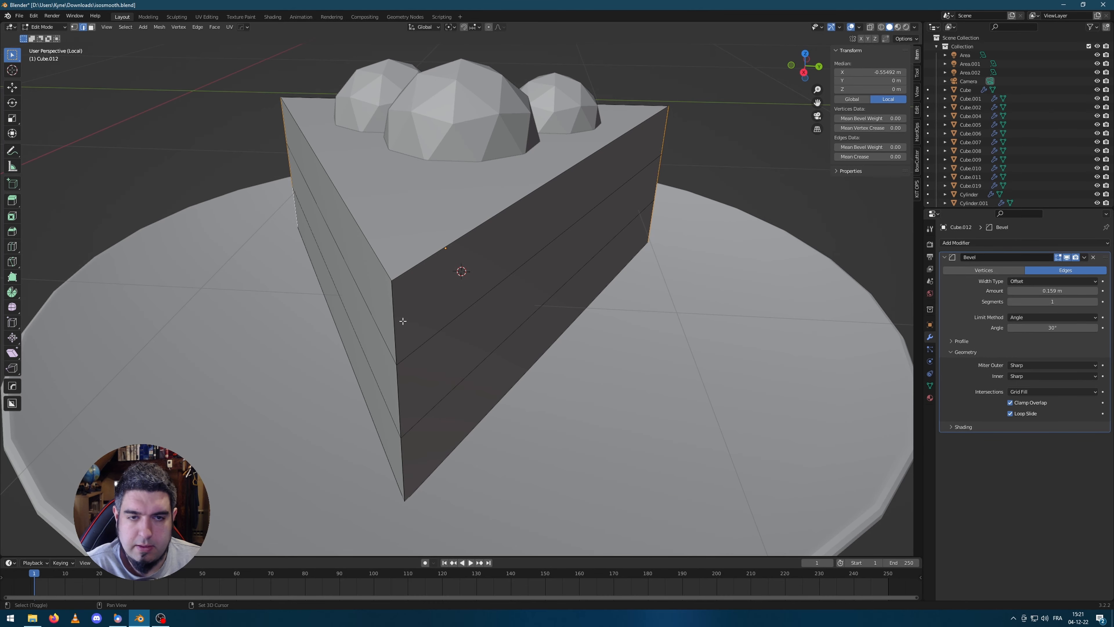
left_click(394, 310, "shift")
left_click(400, 397, "shift")
left_click(402, 467, "shift")
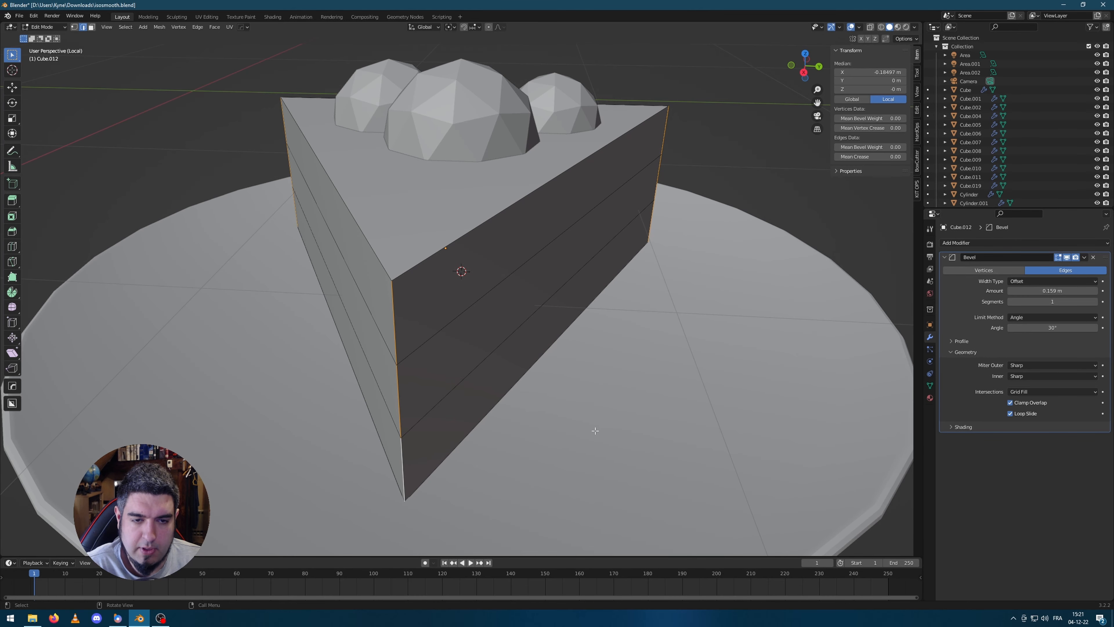
key("ctrl+b")
left_click(616, 443)
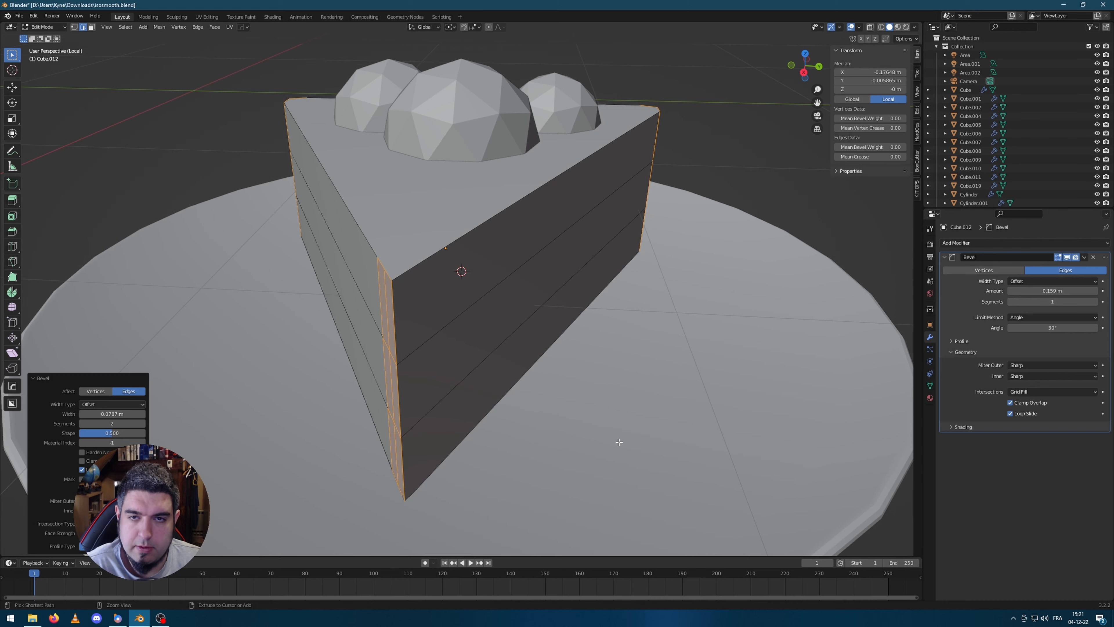
key("ctrl+z")
Try beveling only the uppermost vertical edge segment at one of the wedge's corners
middle_click_drag(642, 389, 627, 354)
left_click(389, 174)
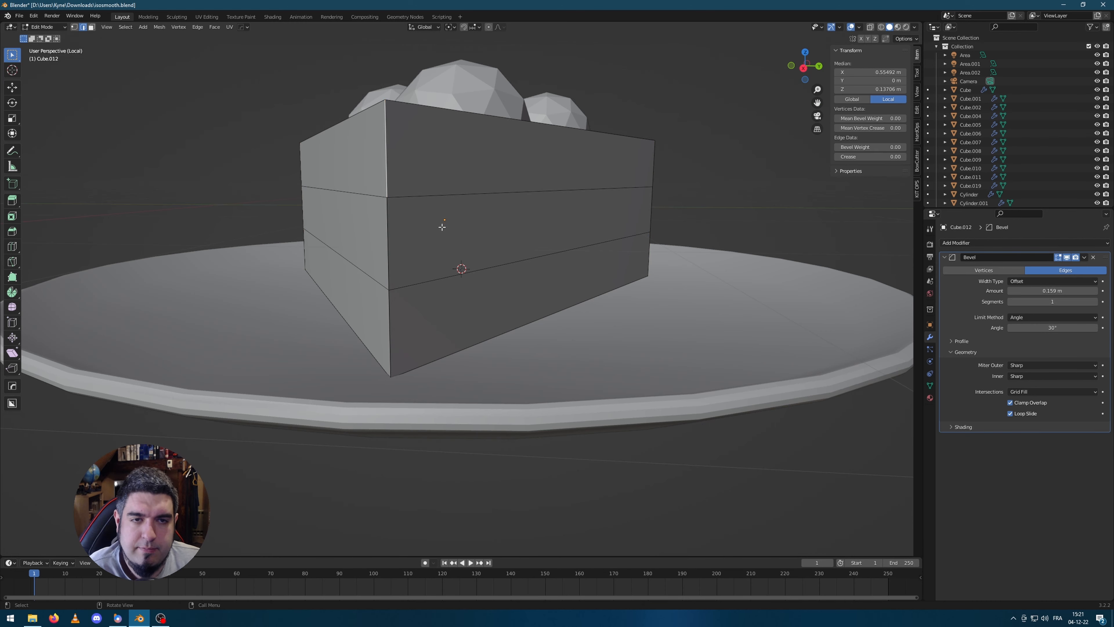
middle_click_drag(442, 226, 440, 219)
scroll(440, 219, "up", 2)
scroll(443, 211, "down", 1)
left_click(881, 27)
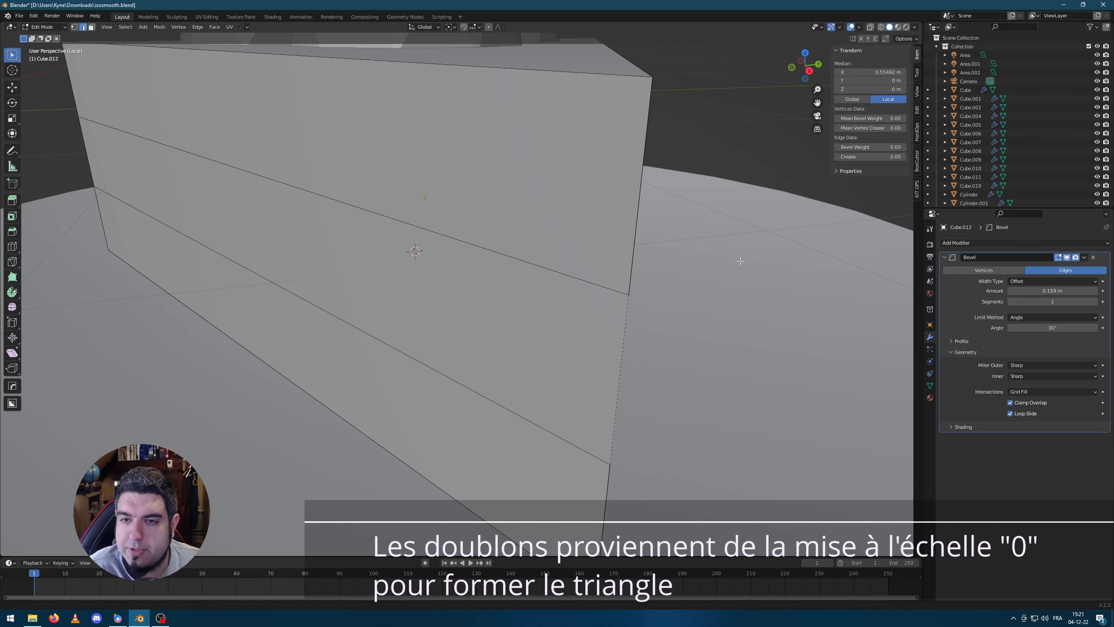
left_click(639, 192)
key("Tab")
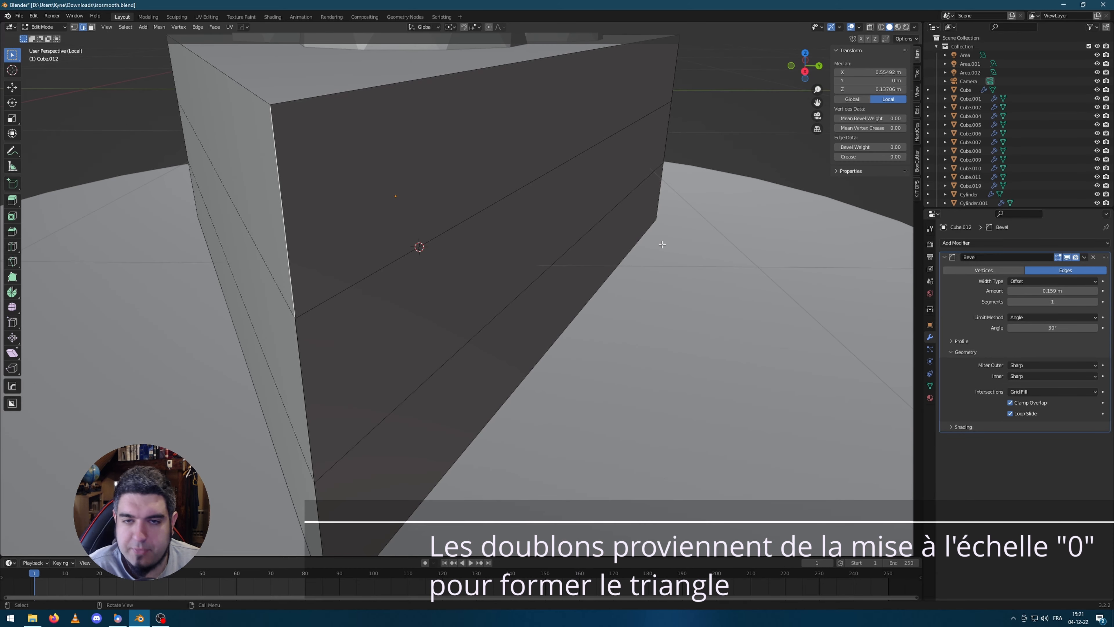
key("ctrl+b")
key("Escape")
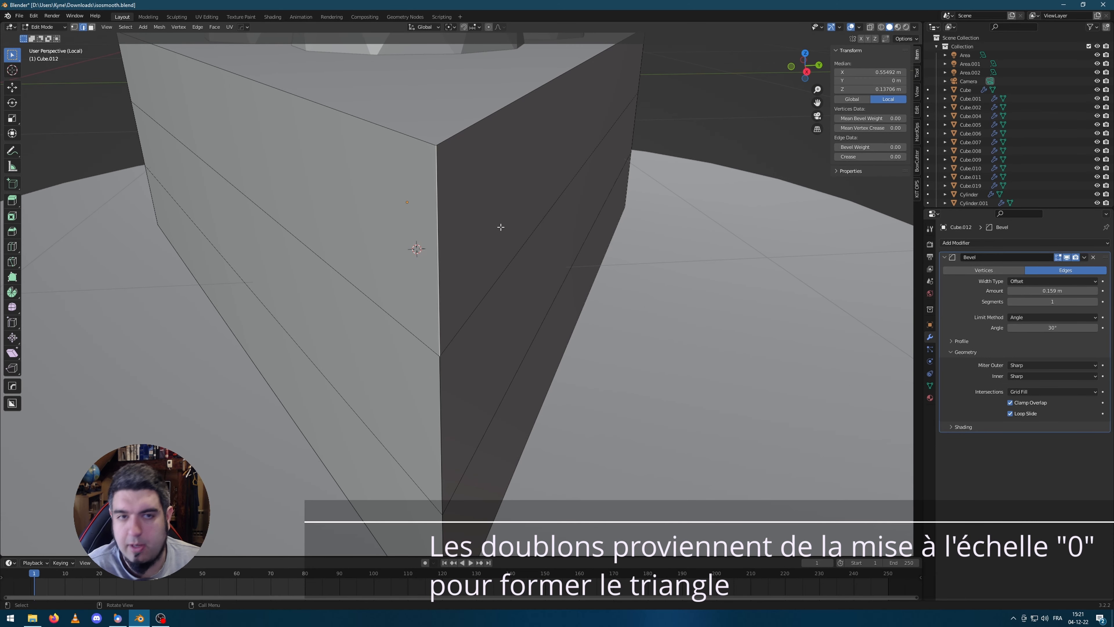
Try dissolving the upper vertical edge at the wedge's corner, and check that corner's edges and vertices
key("ctrl+x")
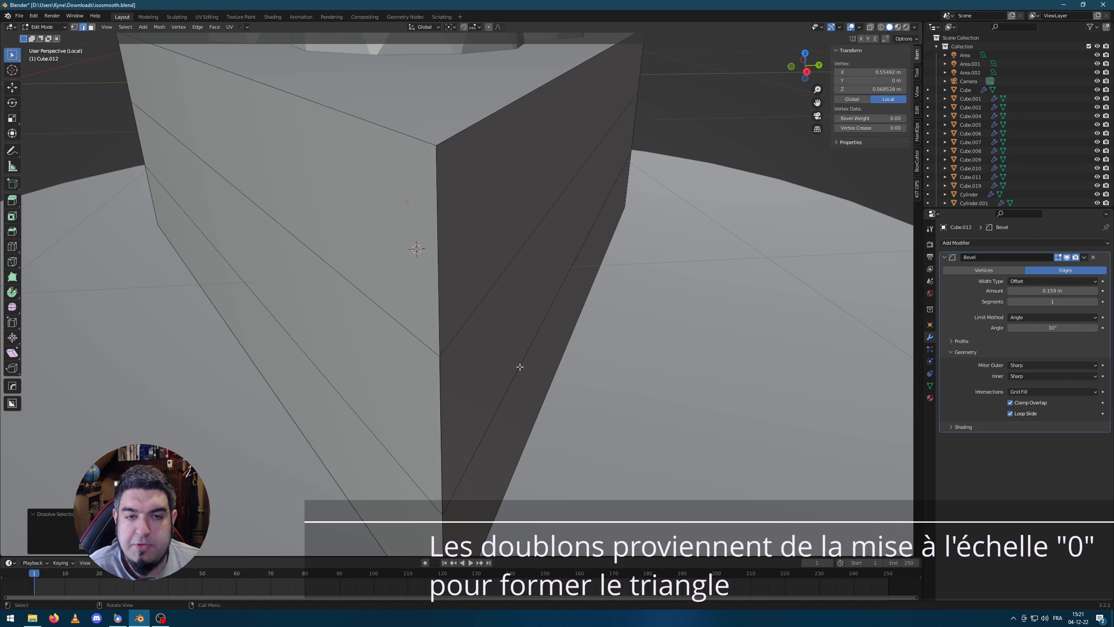
left_click(496, 241)
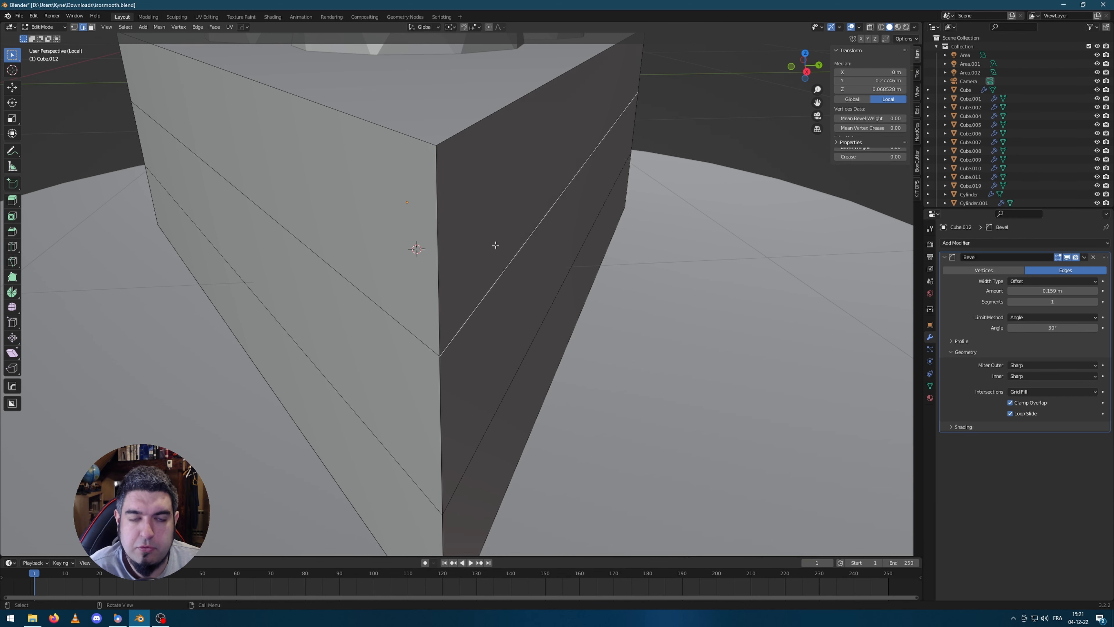
left_click(440, 197)
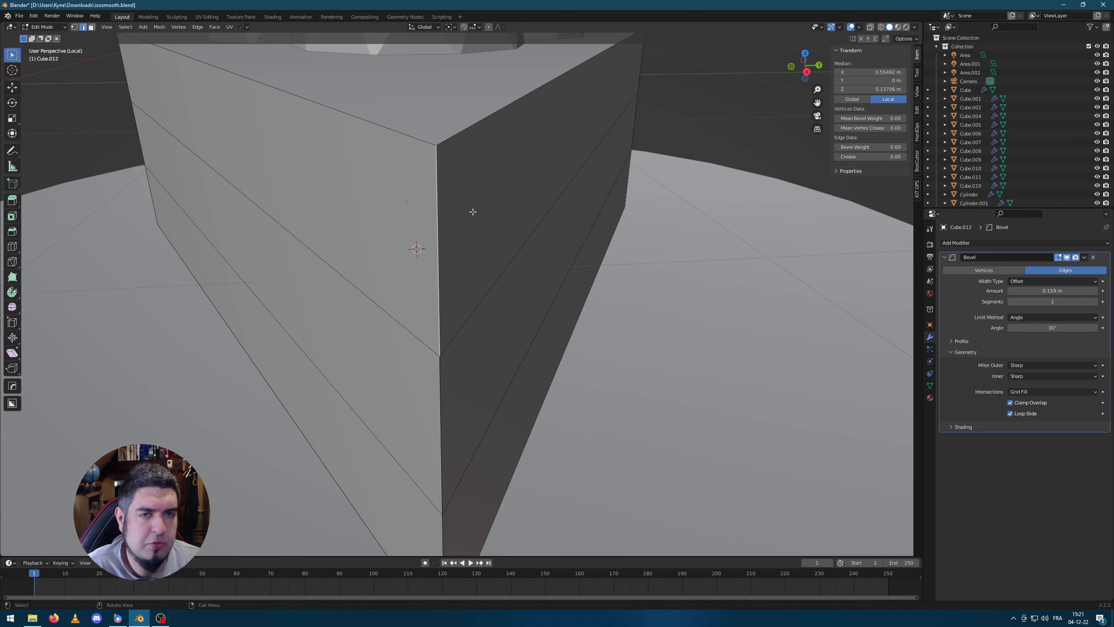
key("1")
left_click_drag(407, 245, 517, 189)
scroll(492, 222, "down", 1)
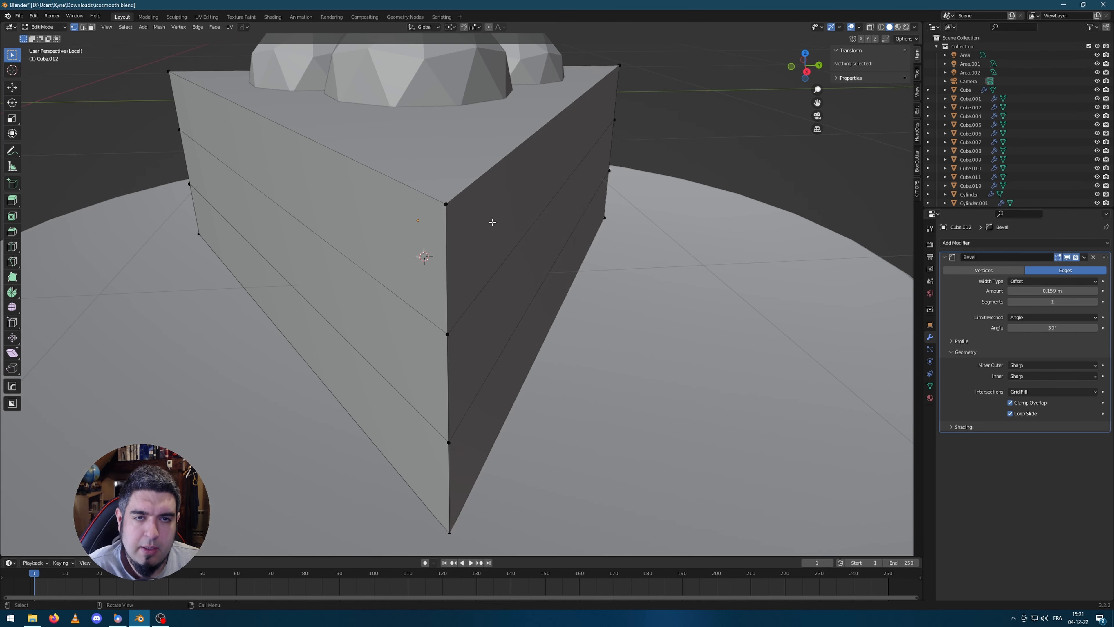
Select the wedge's entire mesh and merge its duplicate vertices by distance
key("a")
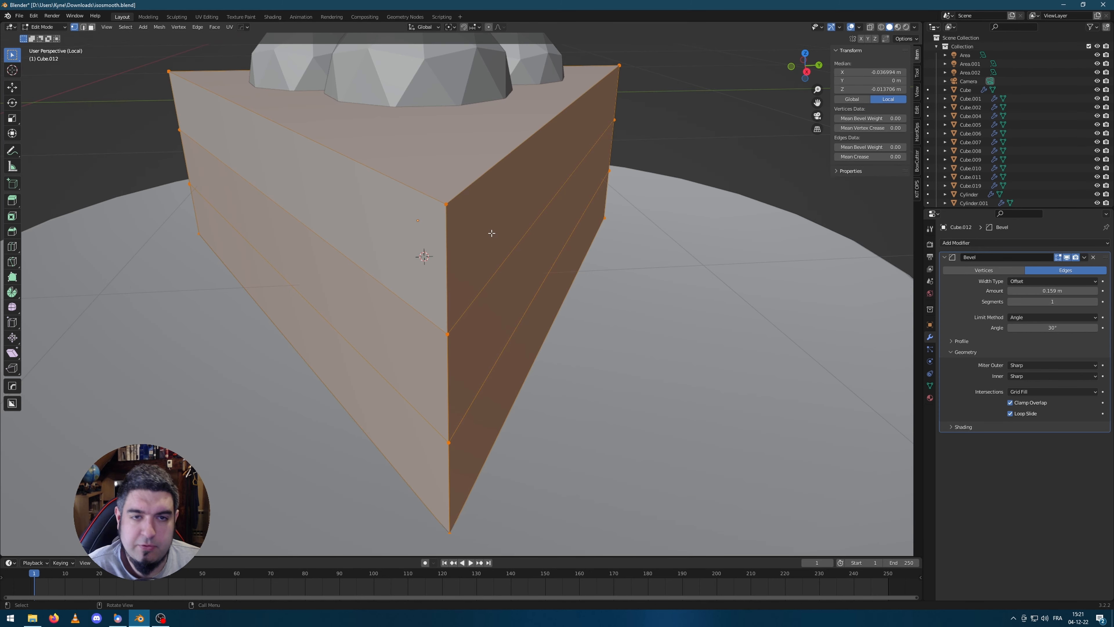
left_click(160, 27)
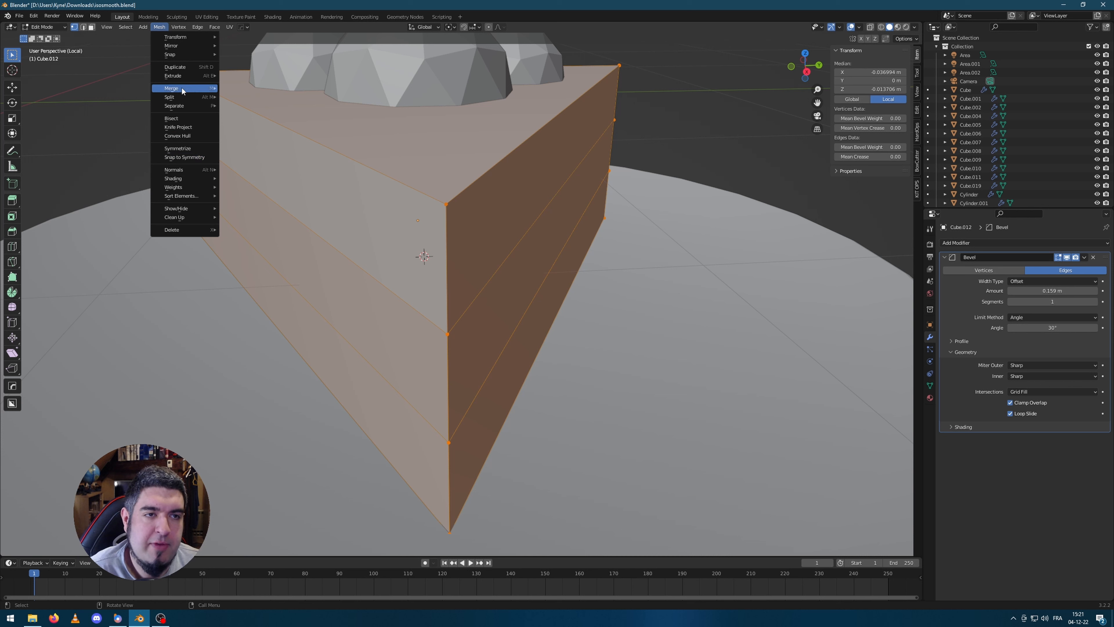
mouse_move(182, 89)
left_click(246, 122)
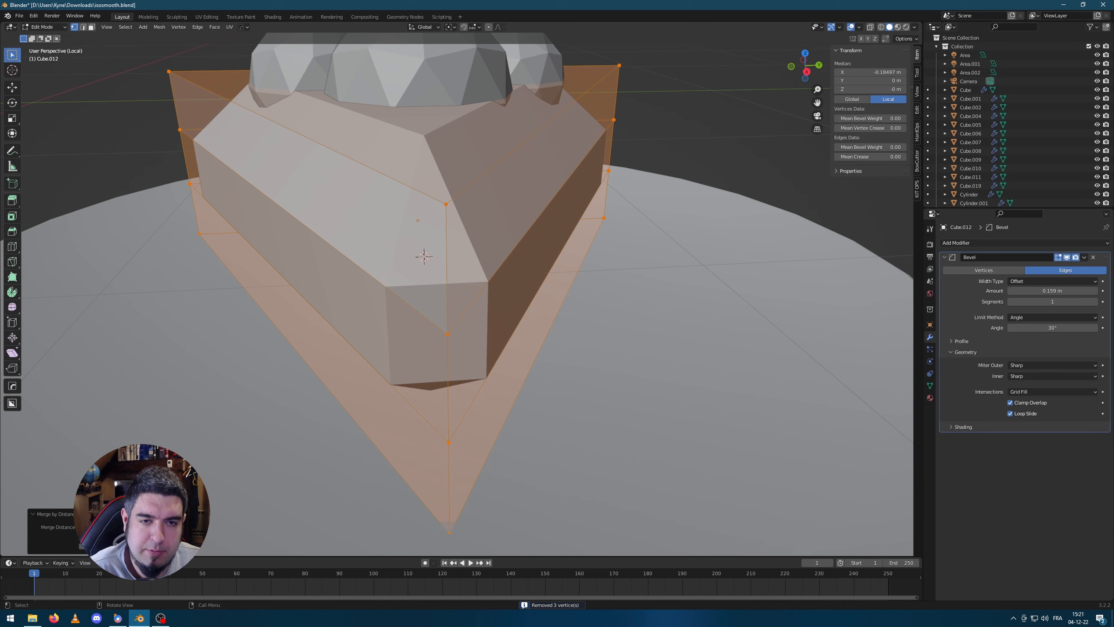
Set the wedge's Bevel modifier to an amount of 0.026 m with 5 segments and return to Object Mode
middle_click_drag(522, 282, 538, 284)
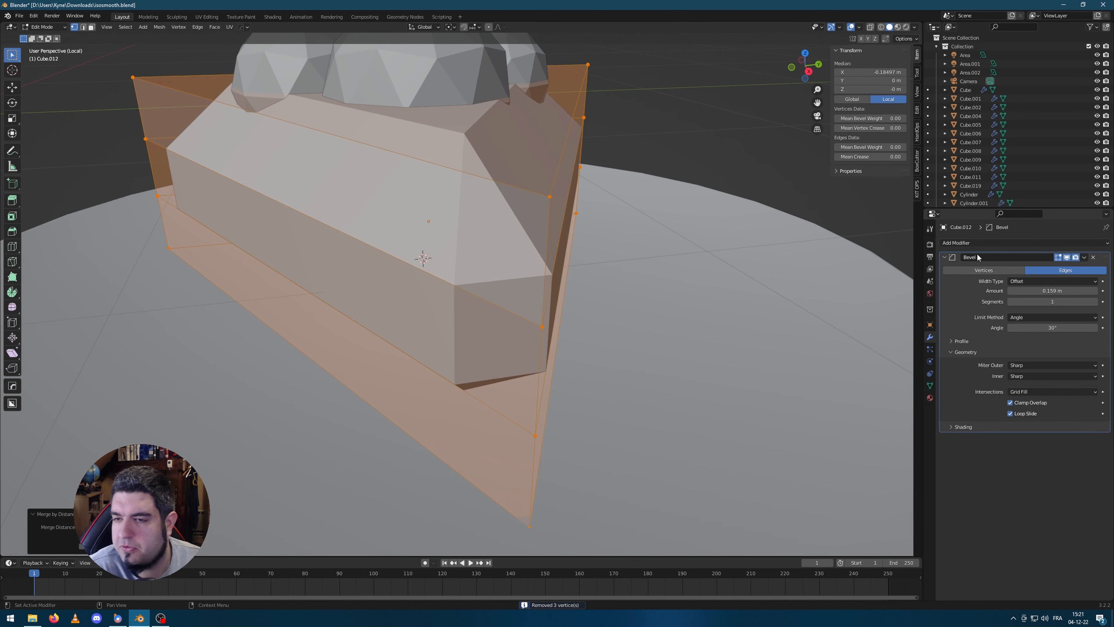
scroll(572, 278, "down", 1)
scroll(572, 278, "up", 1)
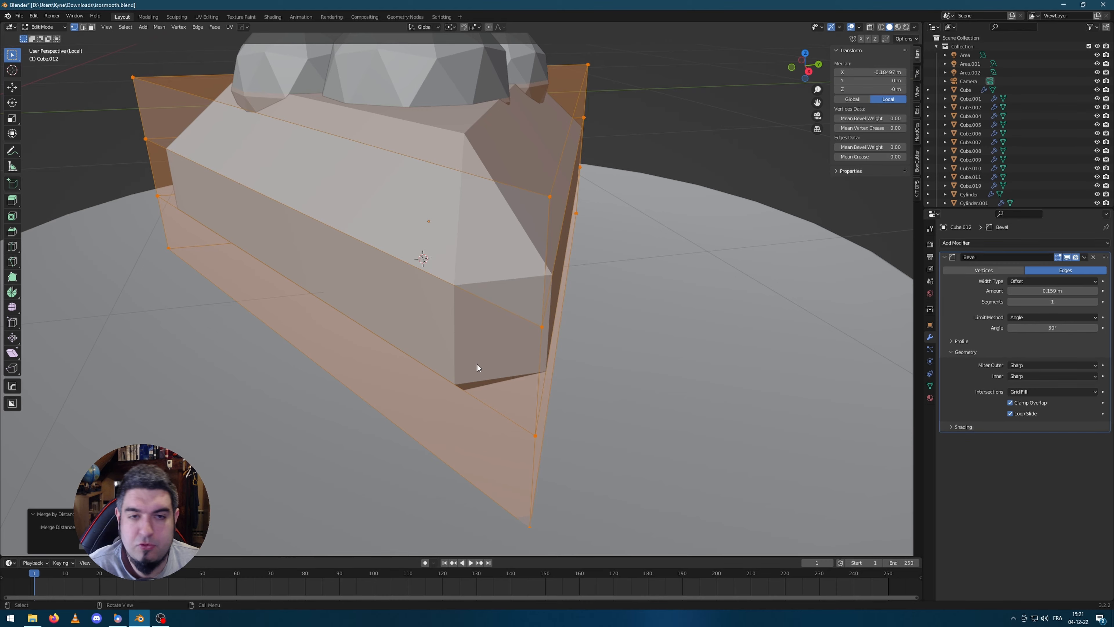
middle_click_drag(477, 364, 626, 190)
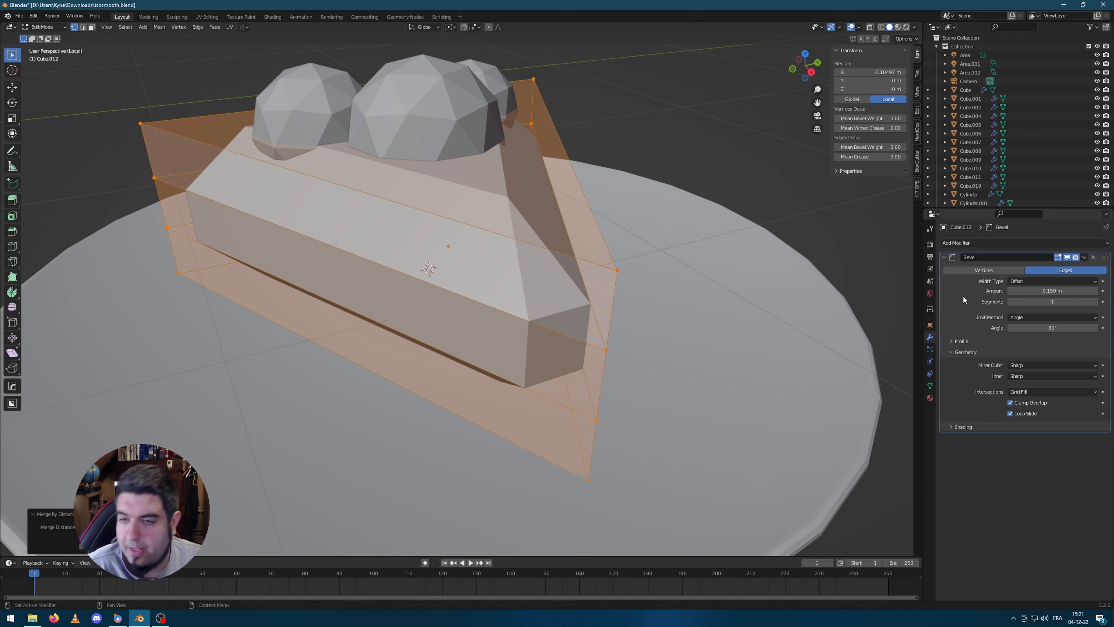
left_click_drag(1052, 290, 1002, 291)
left_click(1094, 302)
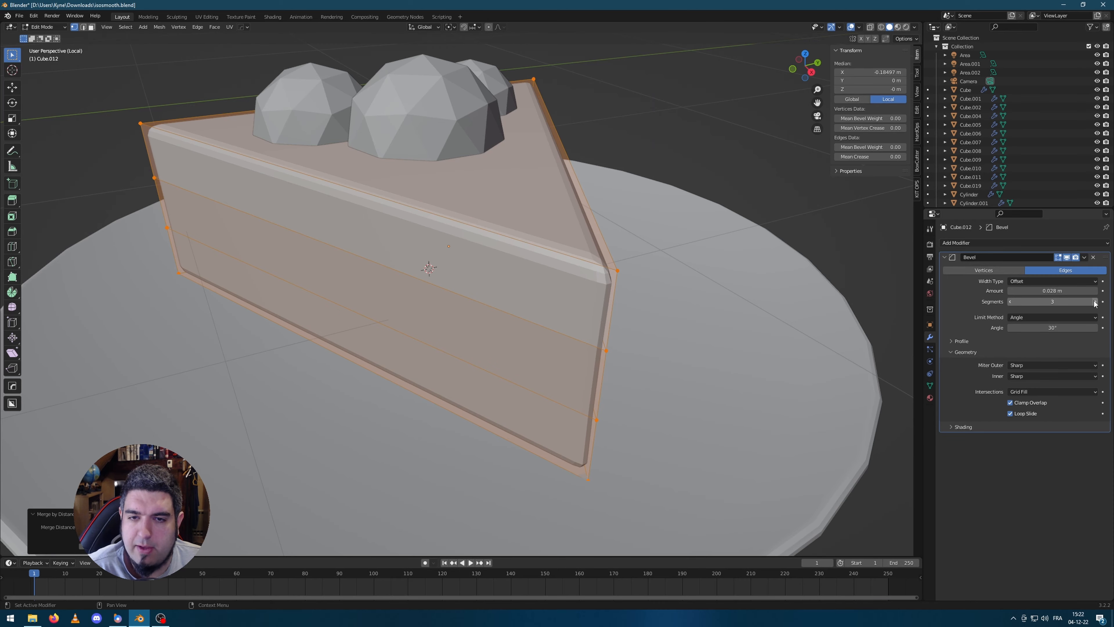
left_click(1094, 302)
middle_click_drag(377, 200, 400, 199)
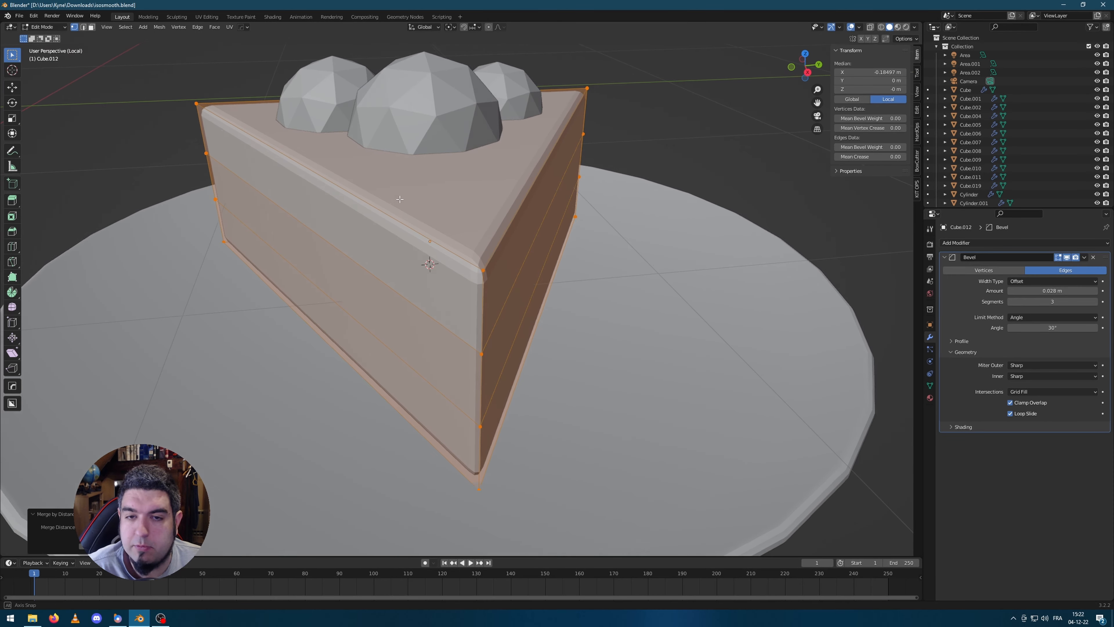
mouse_move(1052, 290)
left_mouse_down()
mouse_move(1076, 290)
mouse_move(1051, 290)
left_mouse_up()
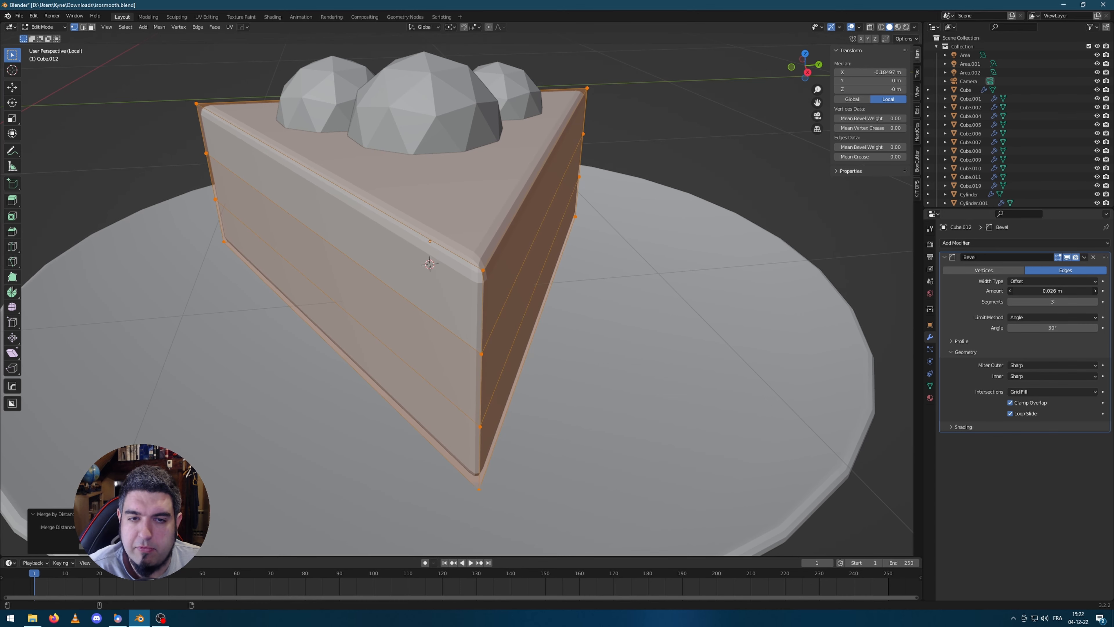
left_click(1094, 302)
left_click(1095, 301)
middle_click_drag(798, 204, 756, 209)
key("Tab")
left_click(851, 172)
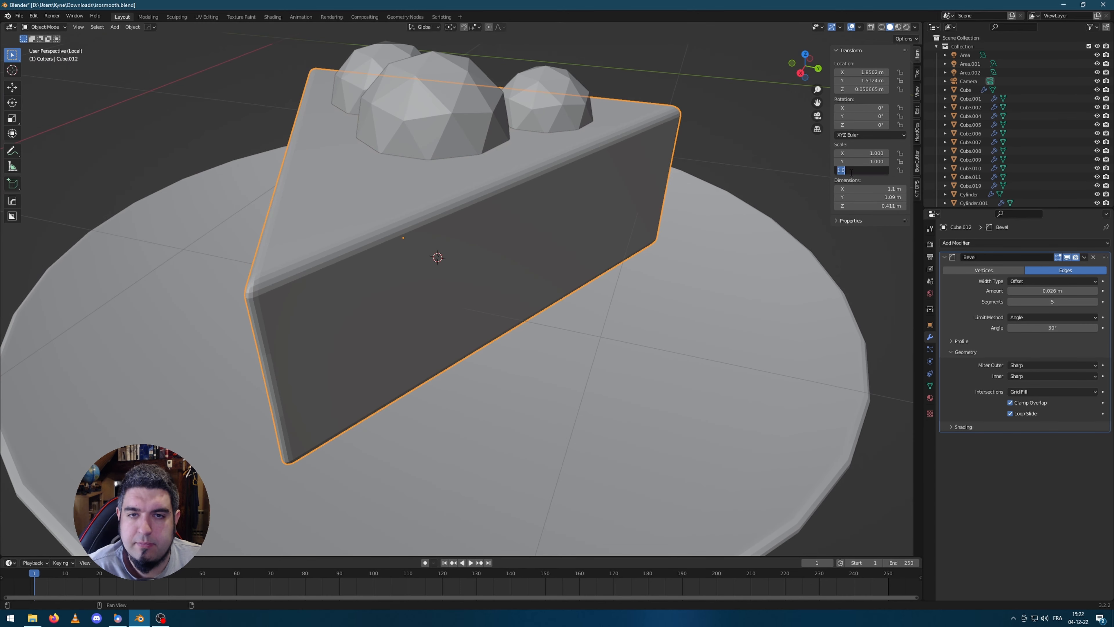
key("Escape")
Select the three sphere toppings, shade them smooth, and deselect them
middle_click_drag(694, 171, 597, 163)
left_click(473, 109)
left_click(543, 126, "shift")
middle_click_drag(345, 74, 392, 101, "shift")
left_click(438, 82, "shift")
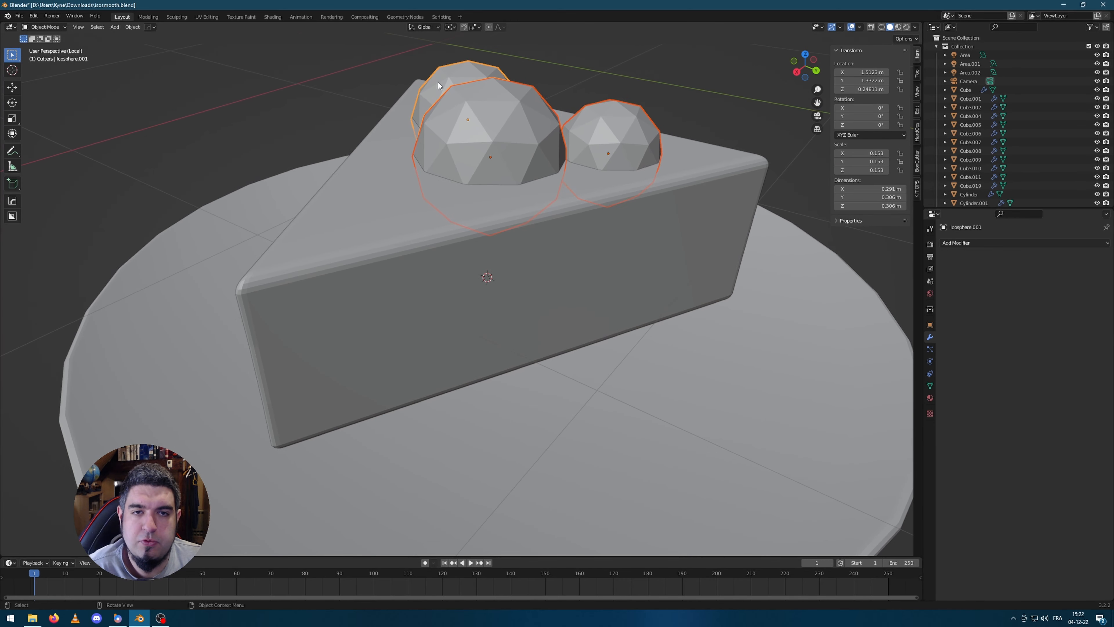
right_click(438, 82)
left_click(414, 81)
middle_click_drag(507, 174, 725, 64)
left_click(779, 250)
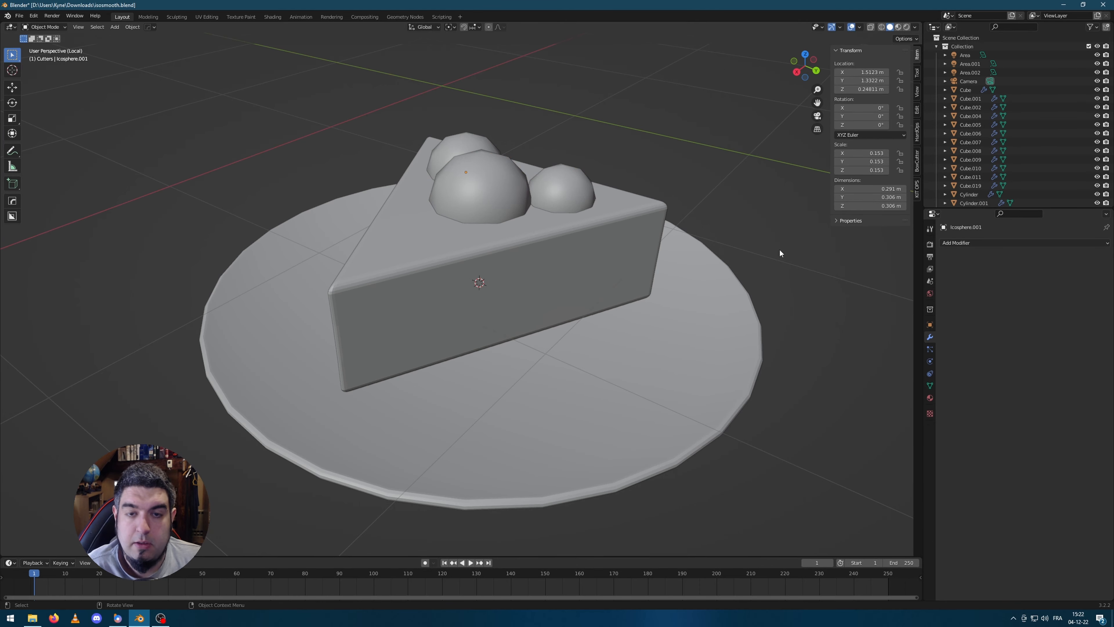
Leave local view, select the plate, wedge and three spheres, and move them over the coffee table in top view
key("slash")
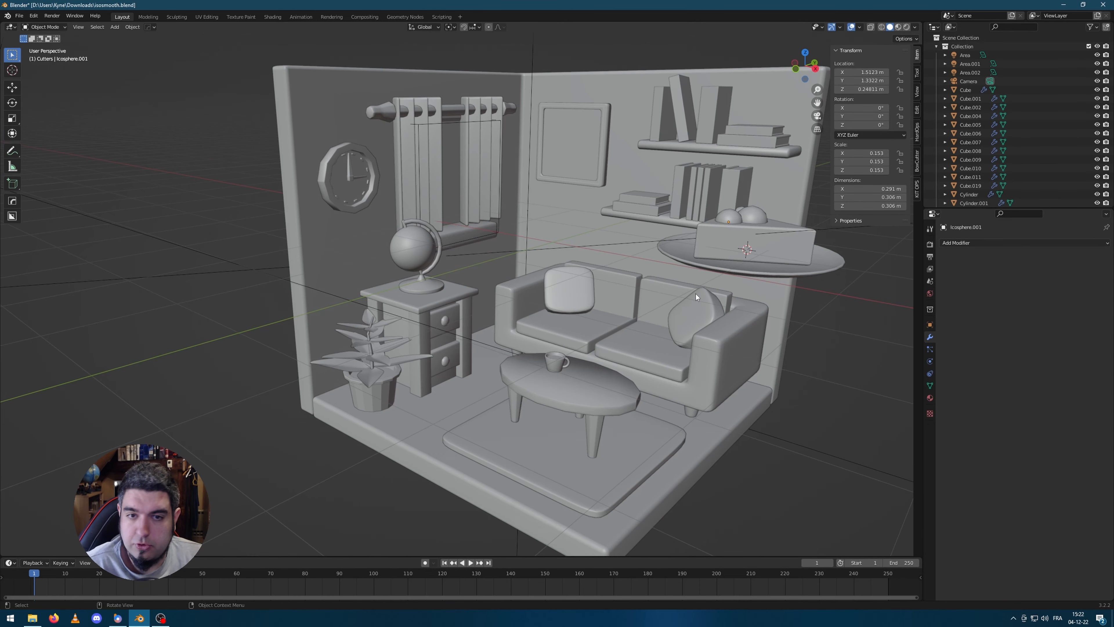
left_click(778, 262)
left_click(779, 270, "shift")
left_click(732, 218, "shift")
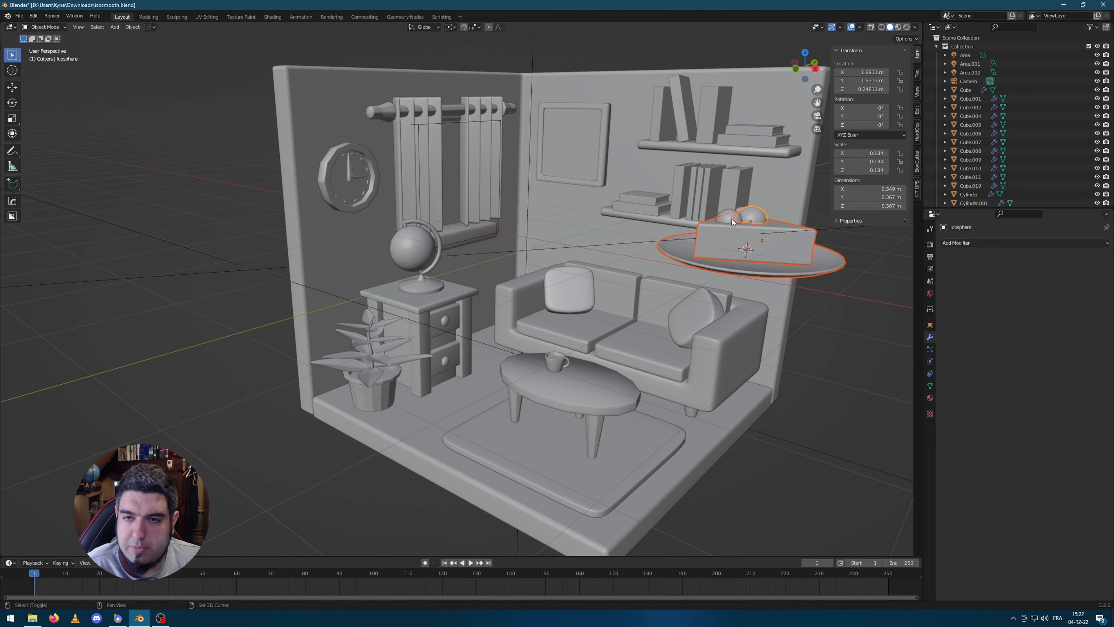
middle_click_drag(732, 219, 790, 225)
left_click(760, 227, "shift")
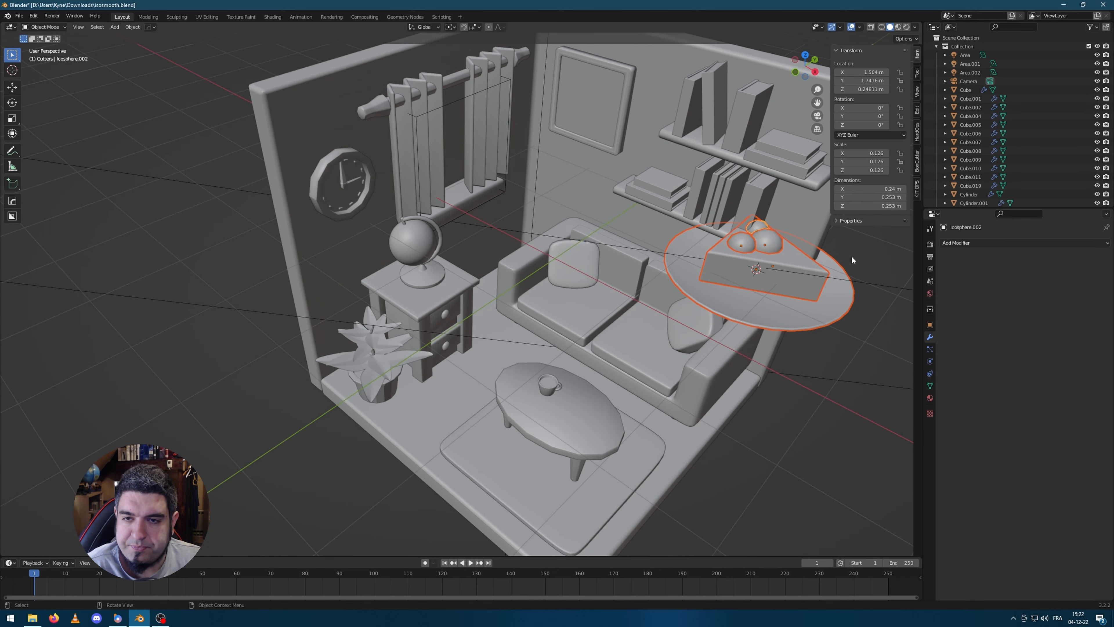
key("KP_7")
key("g")
left_click(814, 441)
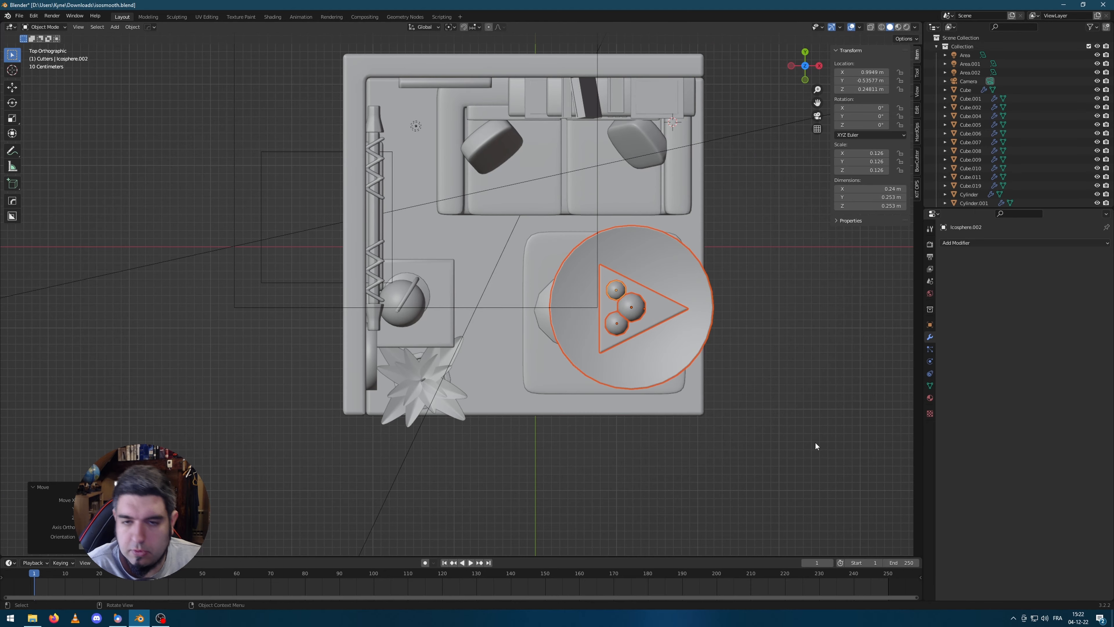
Scale down the plate and cake together until the smallest sphere's scale is about 0.021
key("s")
left_click(676, 368)
scroll(800, 405, "up", 3)
middle_click_drag(800, 406, 765, 336)
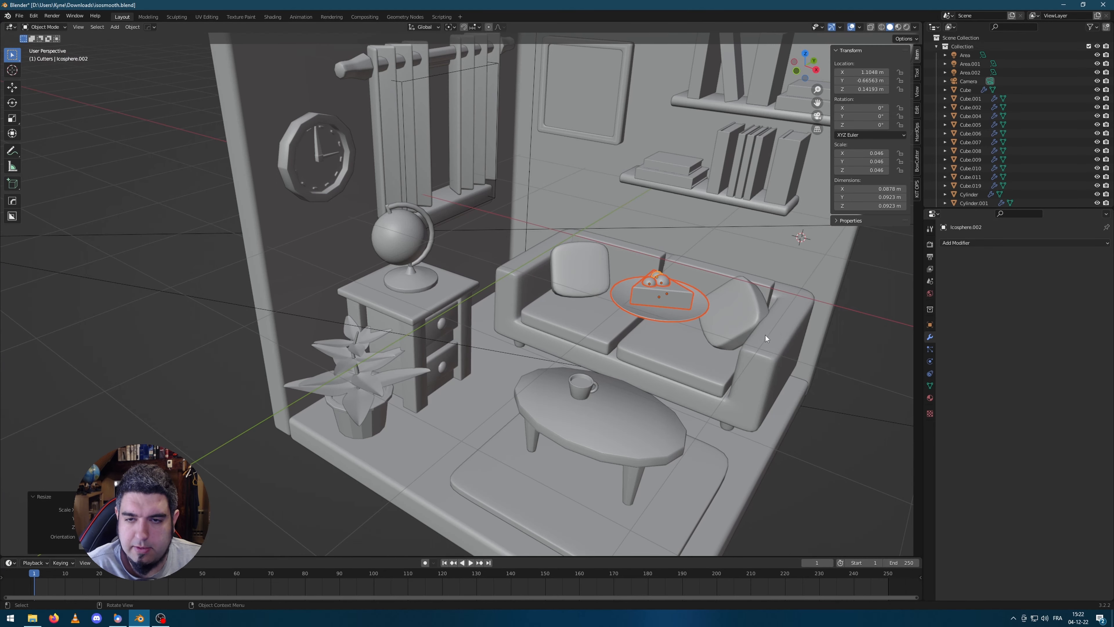
key("s")
left_click(697, 314)
Move the plate and cake vertically down to the height of the coffee table's top
key("g")
key("z")
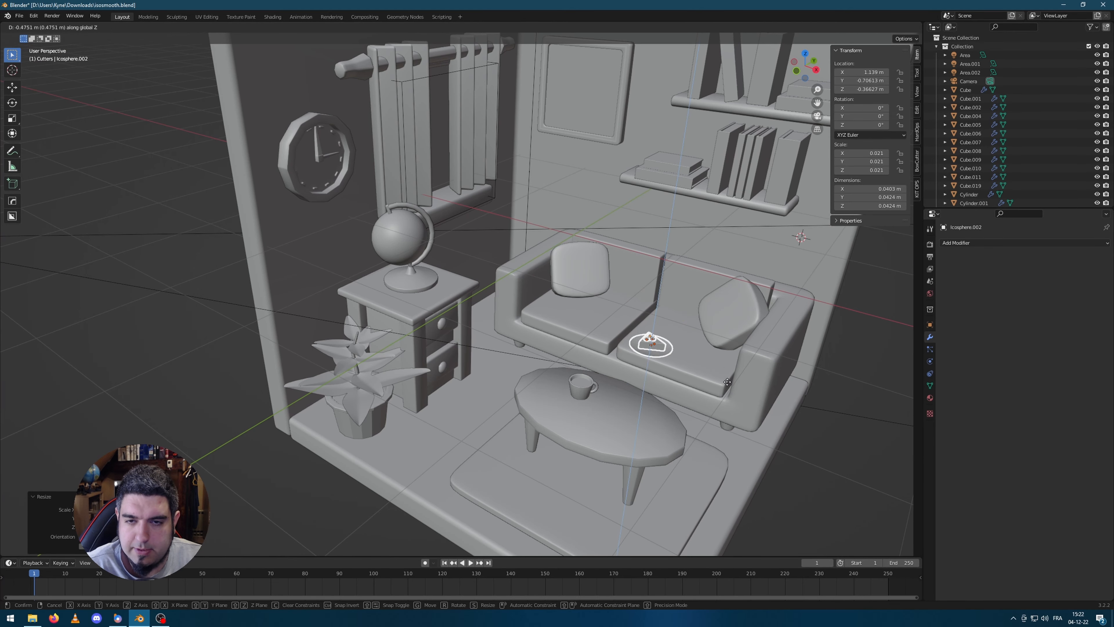
left_click(717, 448)
scroll(733, 440, "up", 2)
middle_click_drag(732, 441, 665, 323, "shift")
key("KP_1")
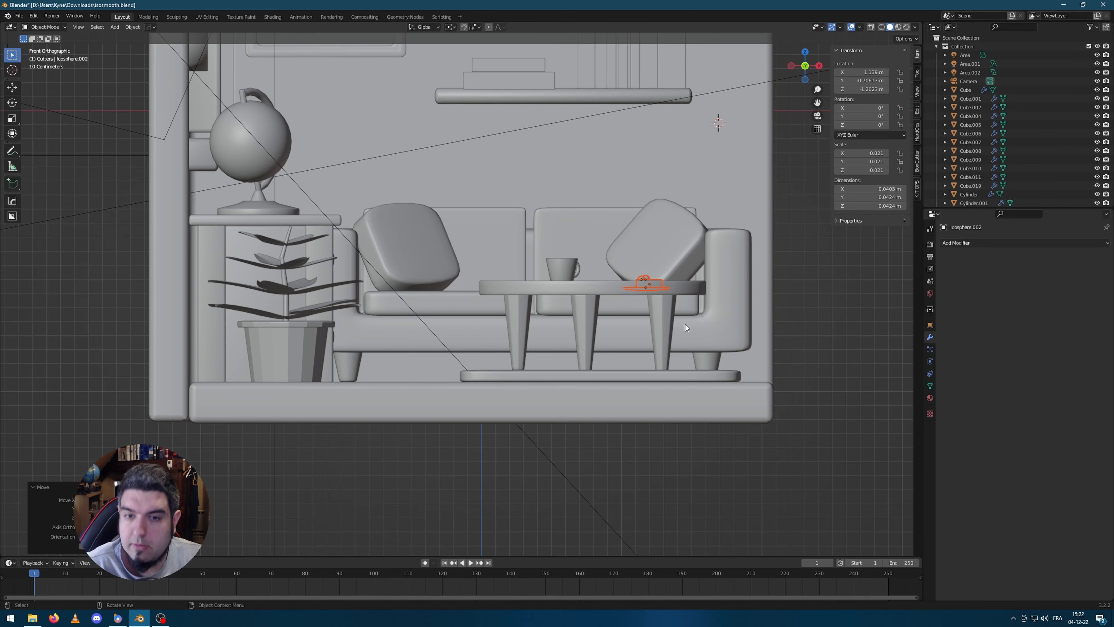
scroll(685, 324, "up", 3)
middle_click_drag(750, 274, 538, 357, "shift")
scroll(669, 294, "up", 2)
Enlarge the plate and cake until the smallest sphere's scale is about 0.032, and raise them to rest on the tabletop
key("s")
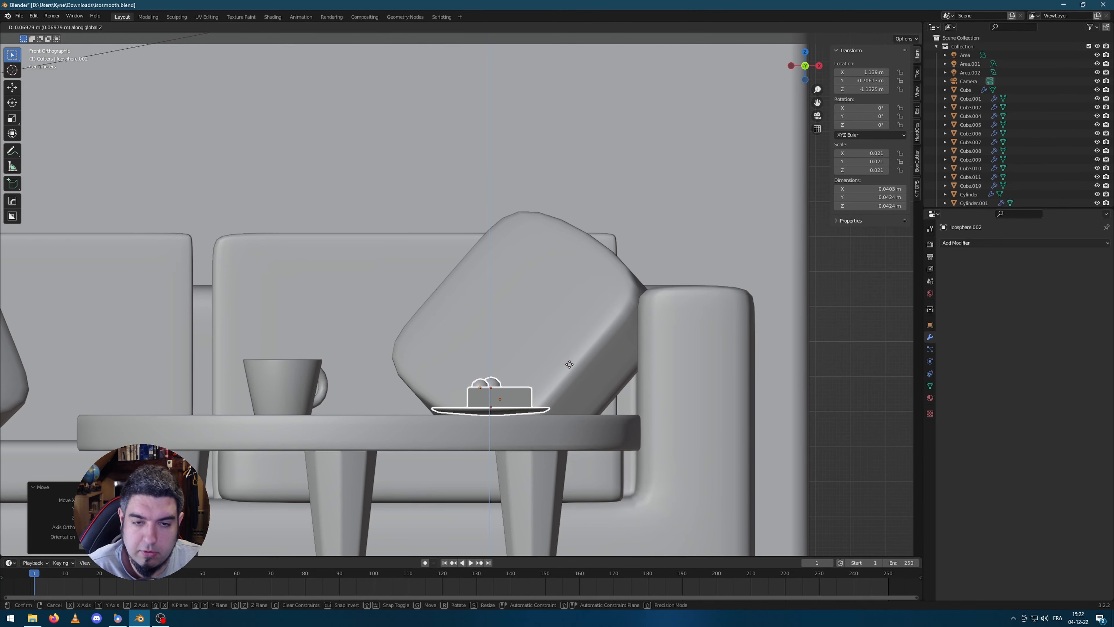
left_click(613, 359)
key("g")
key("z")
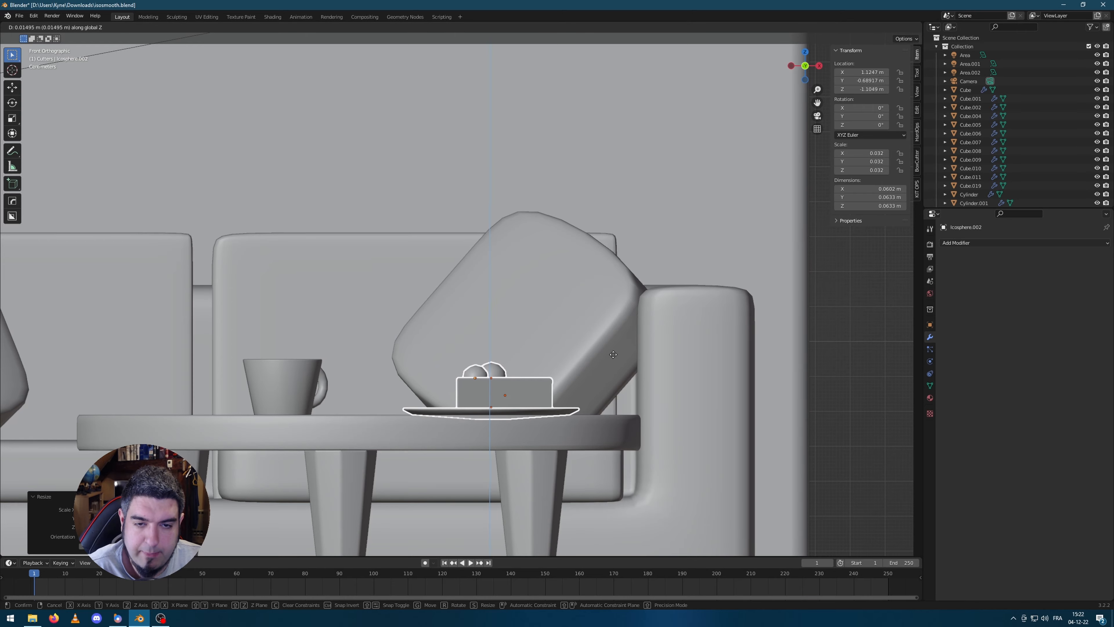
left_click(615, 351)
Rotate the plate and cake about -28.2° around the vertical axis and check the placement through the camera
middle_click_drag(739, 360, 641, 397)
scroll(641, 397, "down", 3)
key("r")
left_click(624, 455)
key("KP_0")
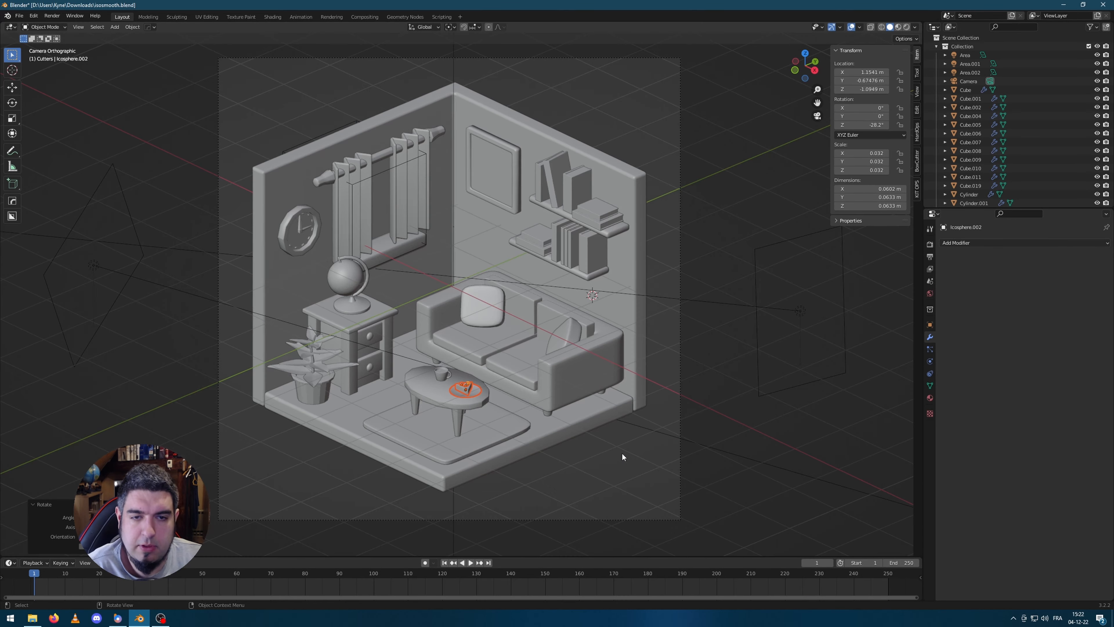
scroll(781, 344, "up", 3)
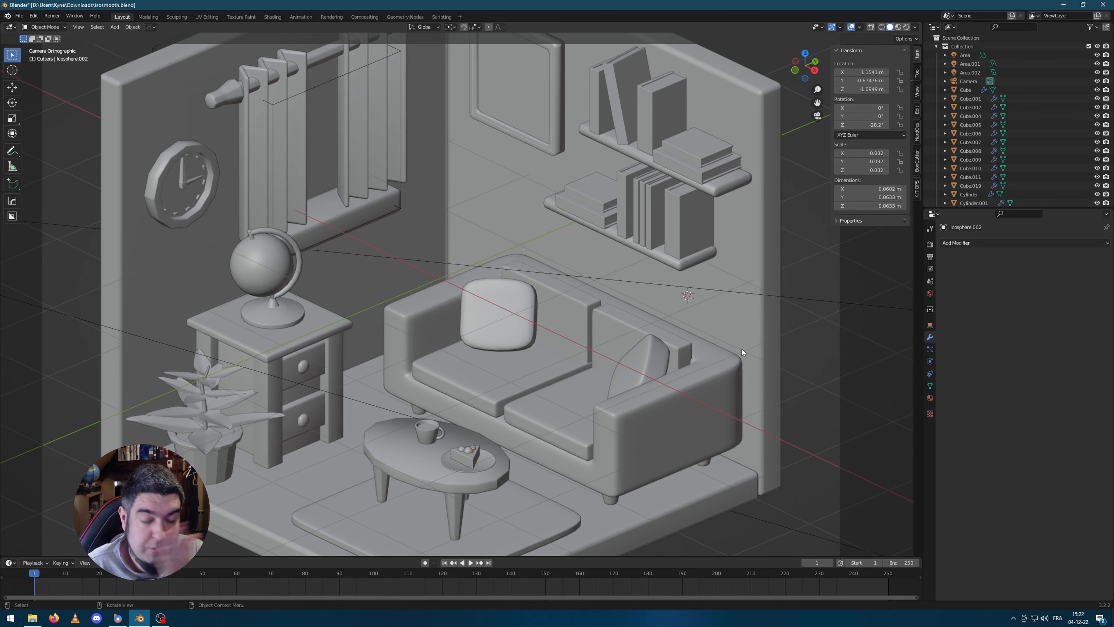
Switch the viewport to Material Preview shading and look over the room for objects that still need colours
scroll(735, 336, "down", 1)
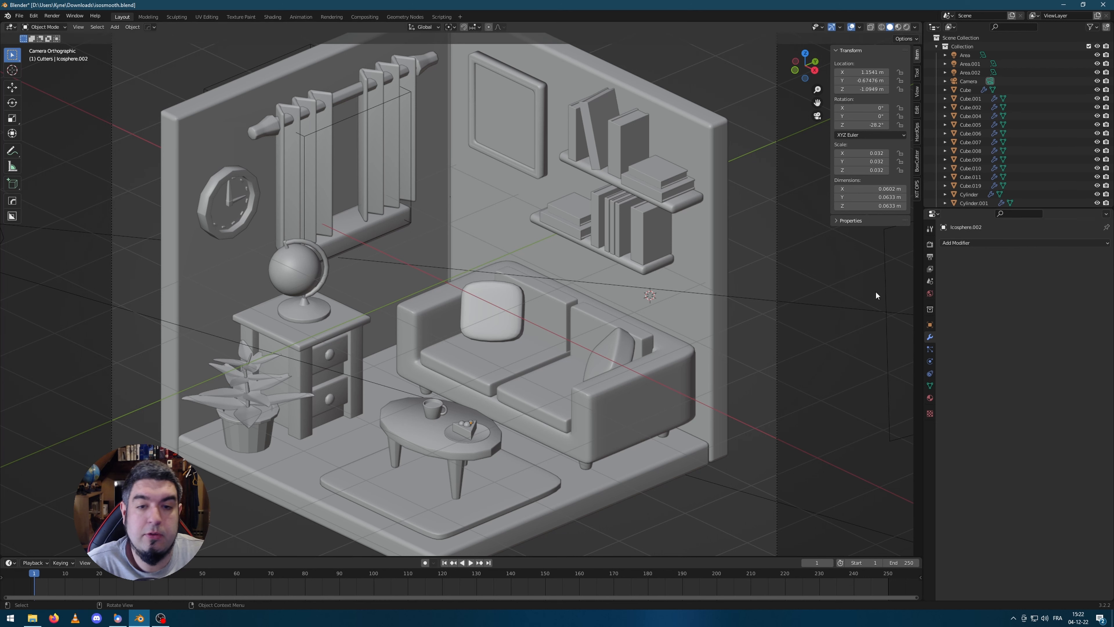
left_click(899, 27)
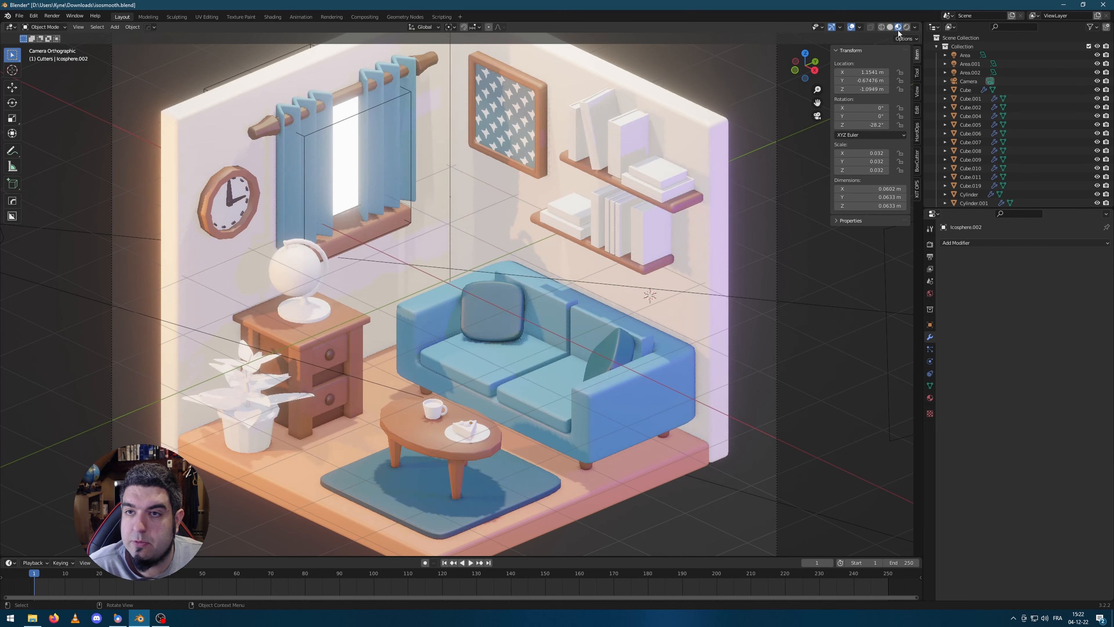
key("KP_0")
scroll(588, 375, "up", 3)
scroll(588, 375, "up", 3)
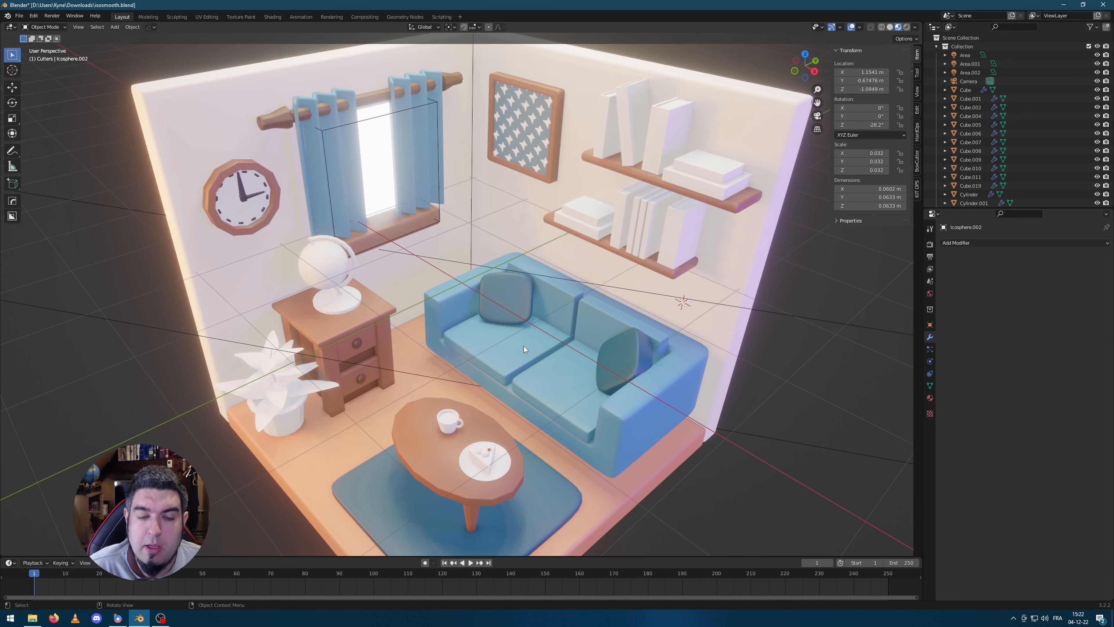
middle_click_drag(524, 346, 536, 324)
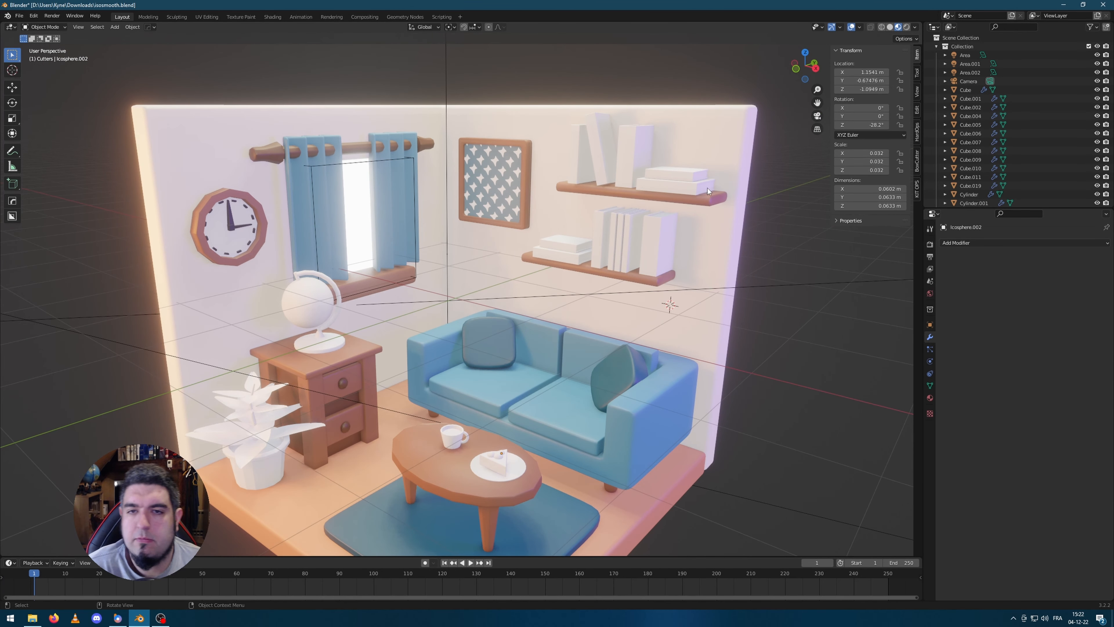
left_click(705, 174)
middle_click_drag(756, 247, 766, 260)
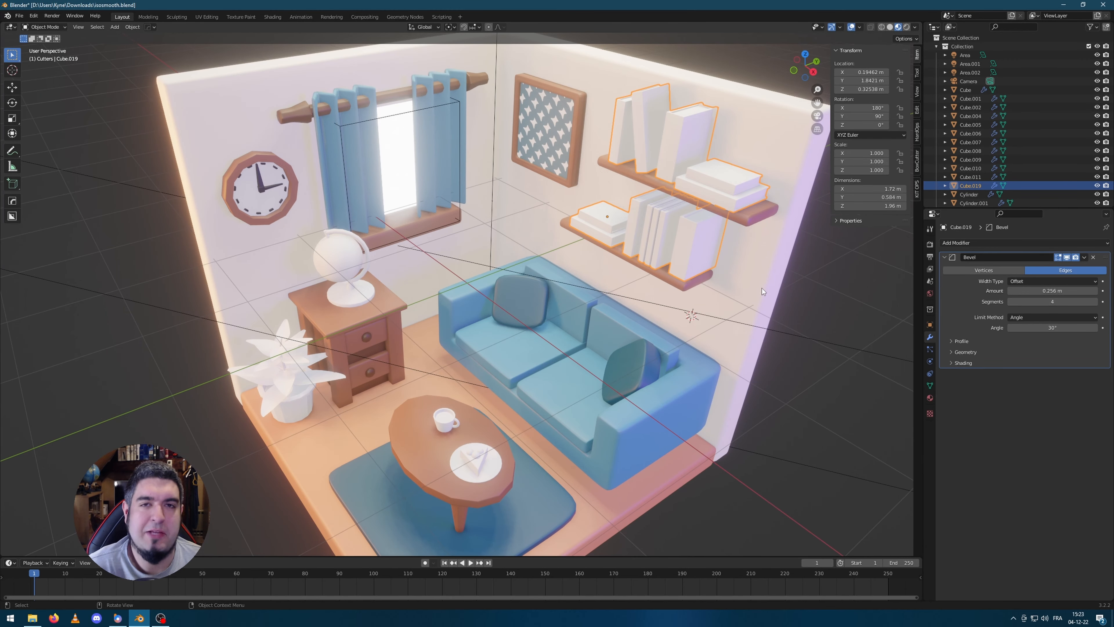
middle_click_drag(801, 278, 543, 370)
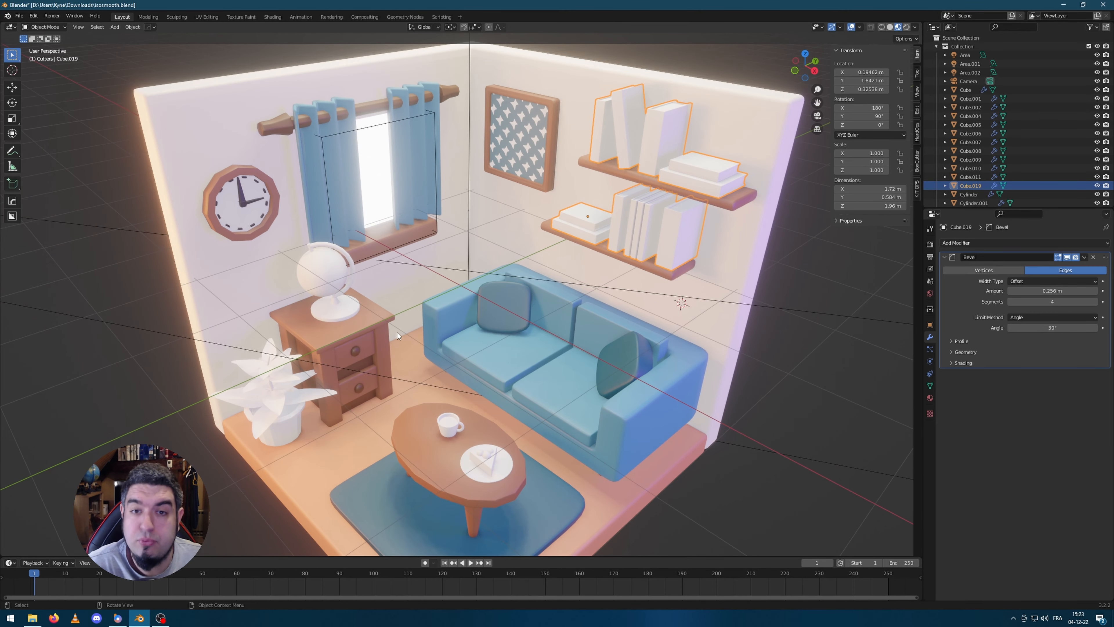
Separate the globe's stand from its sphere and give the stand a dark brown material like the sphere's
left_click(333, 285)
key("Tab")
scroll(333, 285, "up", 4)
key("l")
key("l")
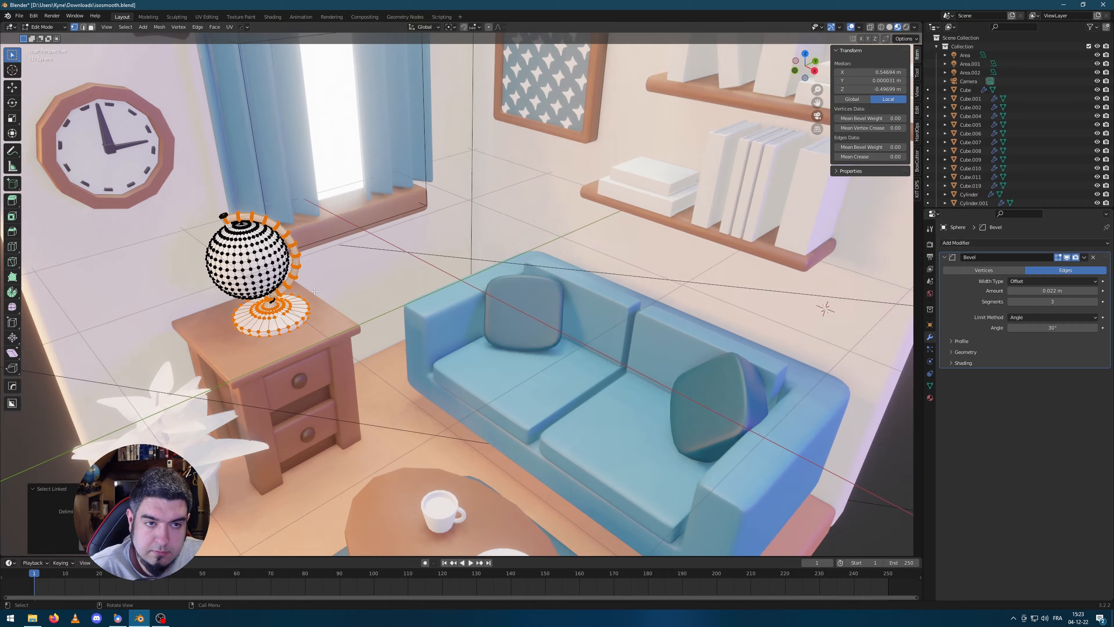
key("p")
key("s")
left_click(929, 397)
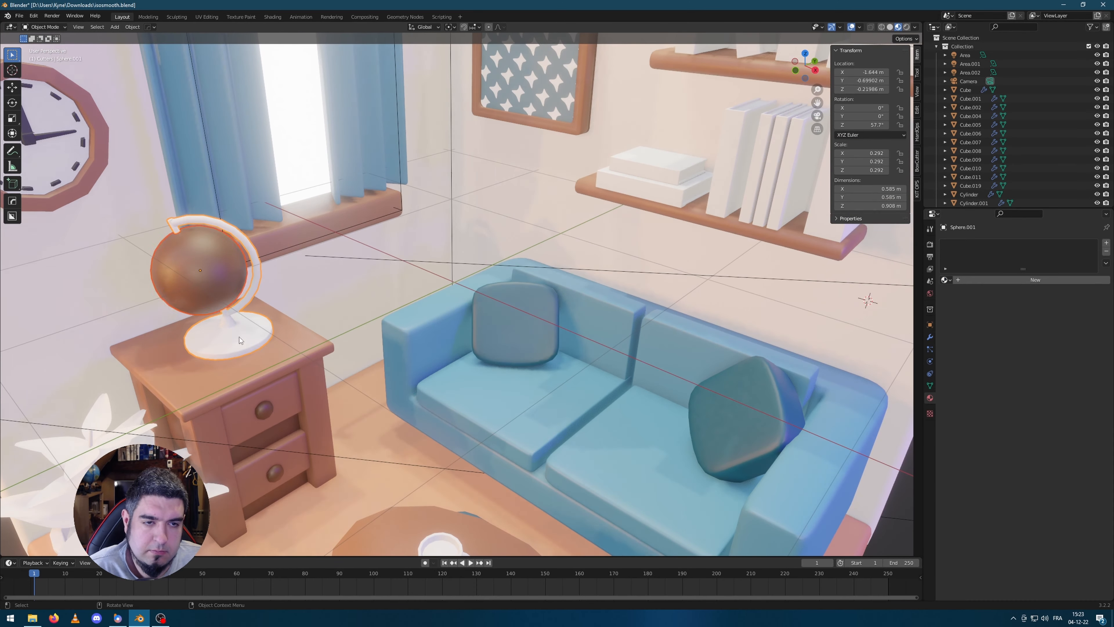
left_click(945, 279)
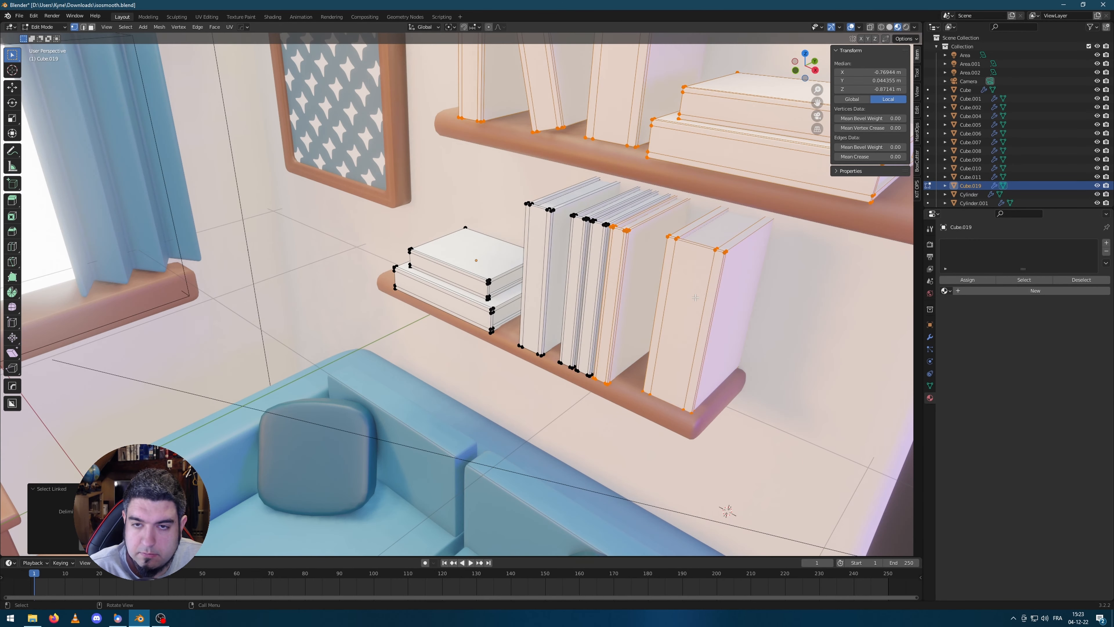
Give the shelf books Material.007 and assign Material.002, Material.001 and Material.008 to different groups of whole books
left_click(944, 290)
left_click(970, 361)
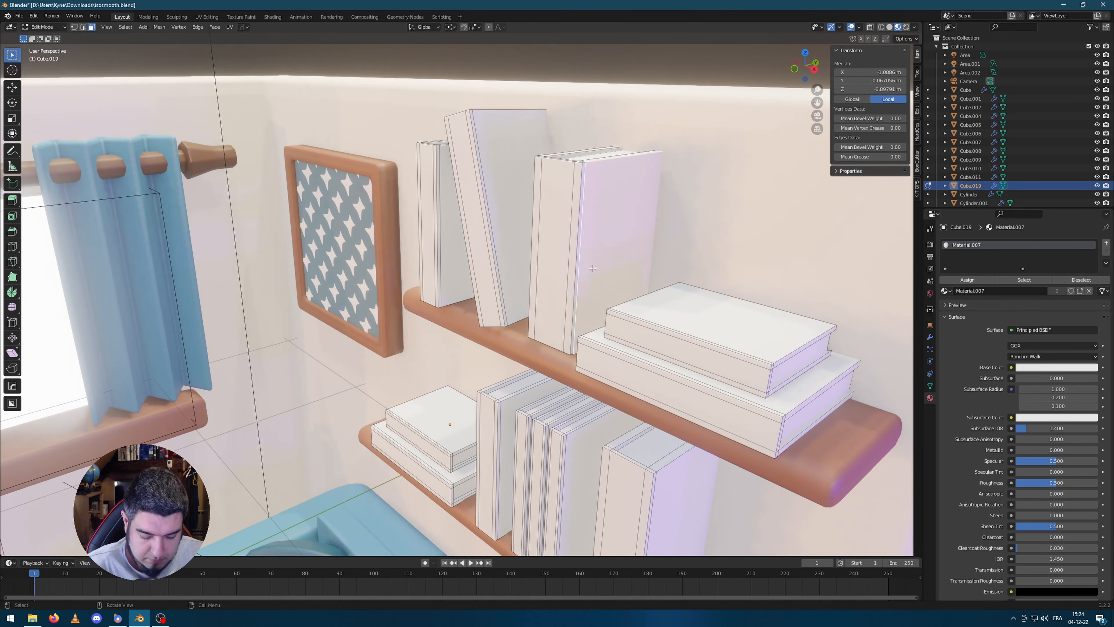
key("l")
key("l")
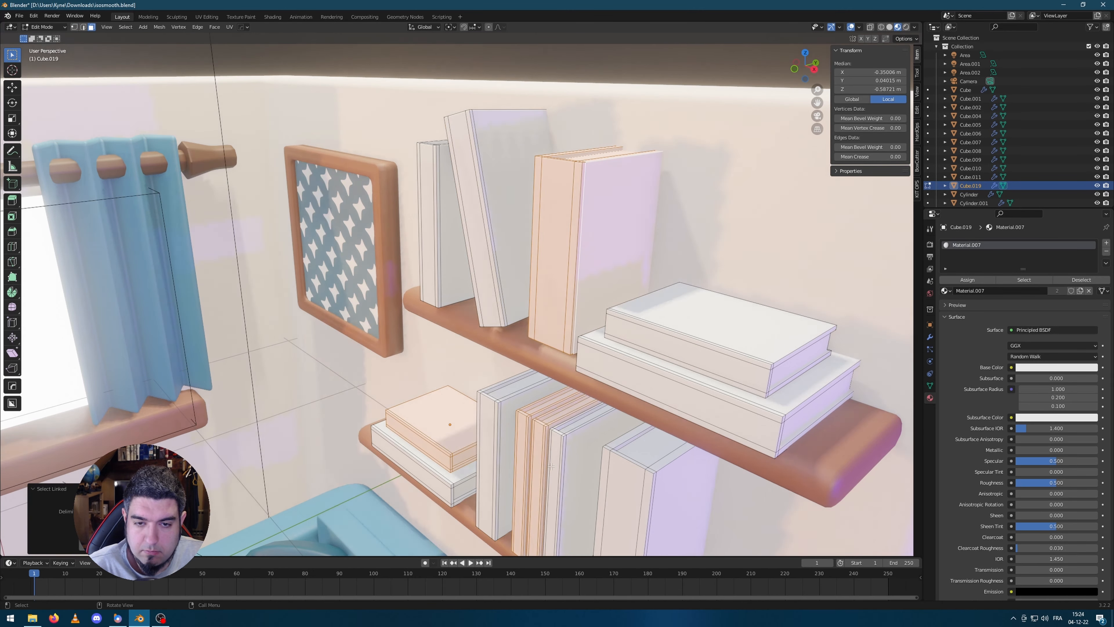
key("l")
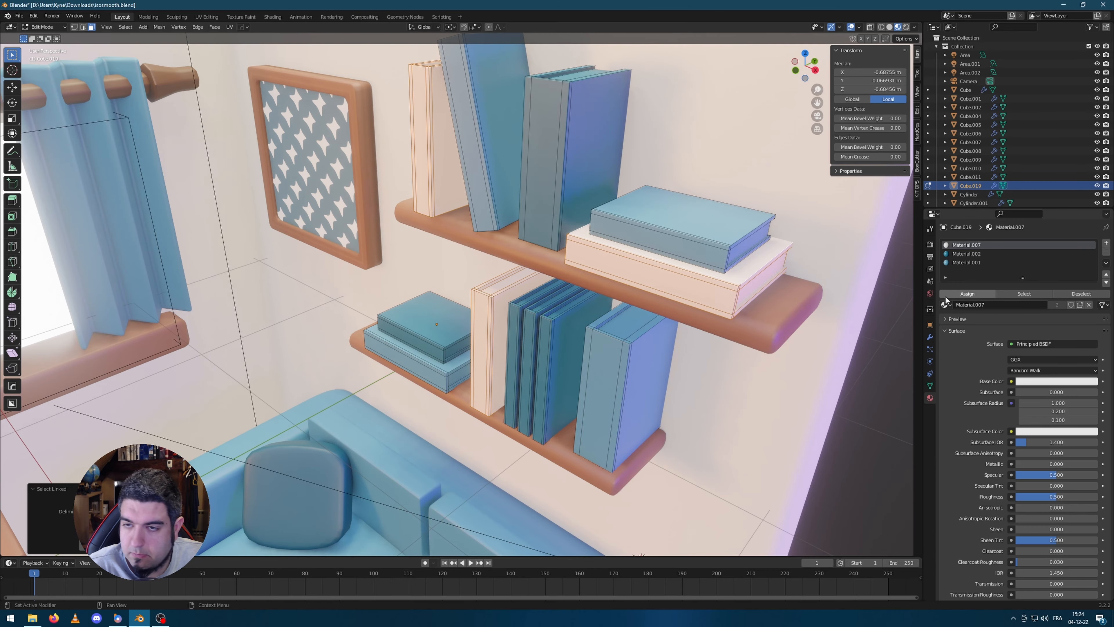
left_click(967, 293)
Select the page faces of the standing and stacked books on the lower shelf
middle_click_drag(575, 282, 574, 297)
left_click(525, 268)
left_click(544, 275, "shift")
left_click(564, 283, "shift")
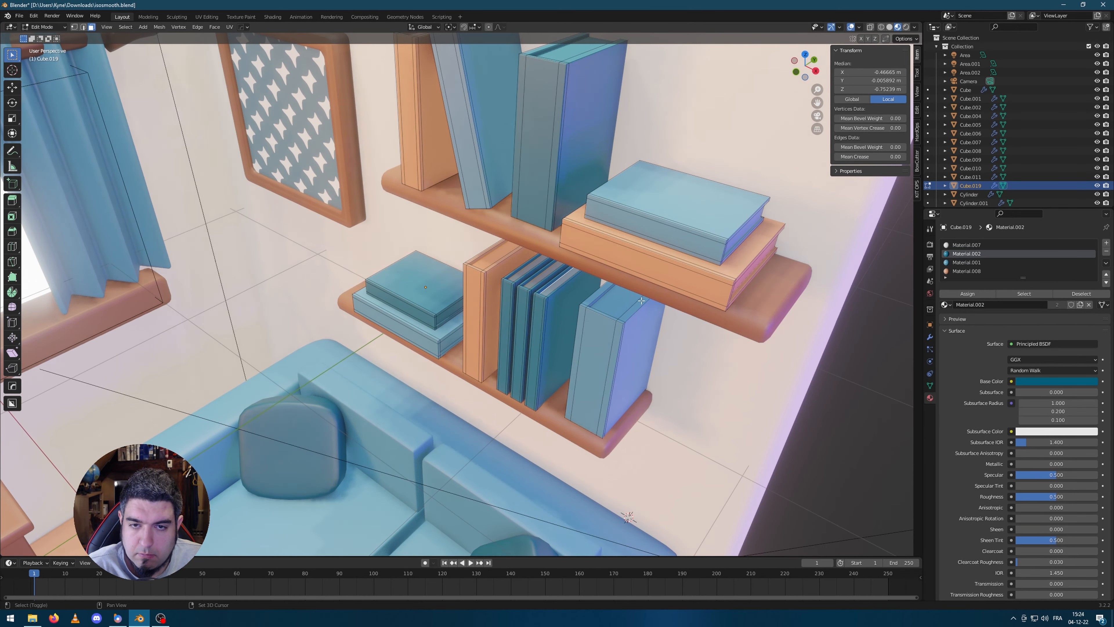
left_click(617, 301, "shift")
left_click(450, 313, "shift")
scroll(451, 361, "up", 2)
left_click(452, 360, "shift")
Add the remaining books' page faces to the selection and assign the white Material.007 to all of them
scroll(452, 361, "down", 6)
middle_click_drag(451, 361, 499, 308)
middle_click_drag(570, 114, 588, 185)
left_click(588, 185, "shift")
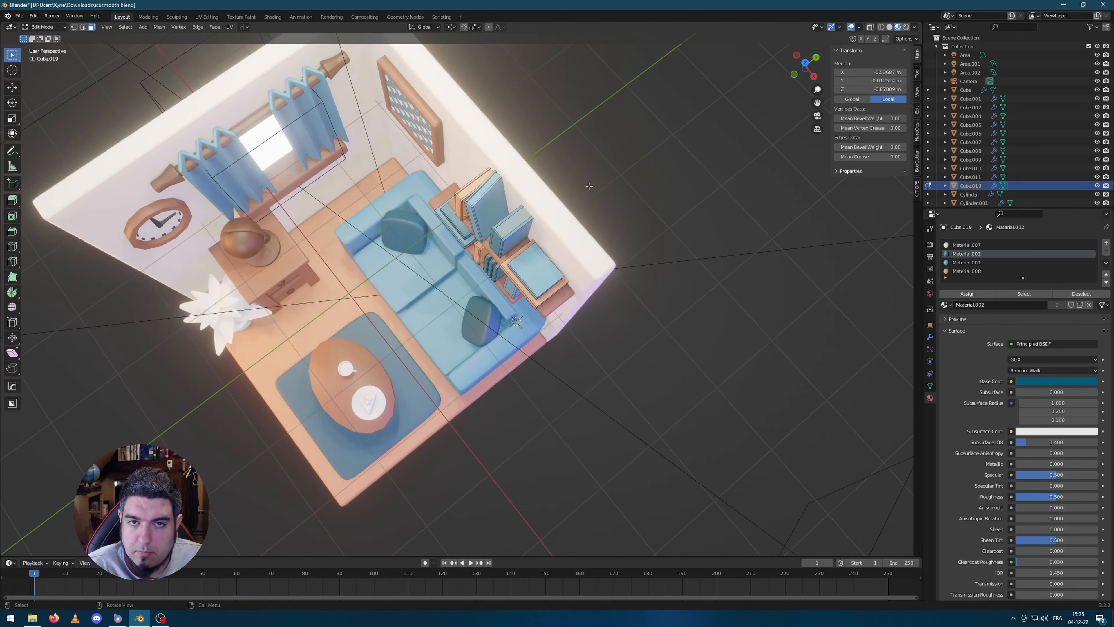
scroll(588, 186, "up", 4)
left_click(653, 338, "shift")
middle_click_drag(652, 338, 570, 255)
left_click(399, 469, "shift")
middle_click_drag(399, 469, 351, 461)
scroll(548, 395, "down", 5)
left_click(966, 244)
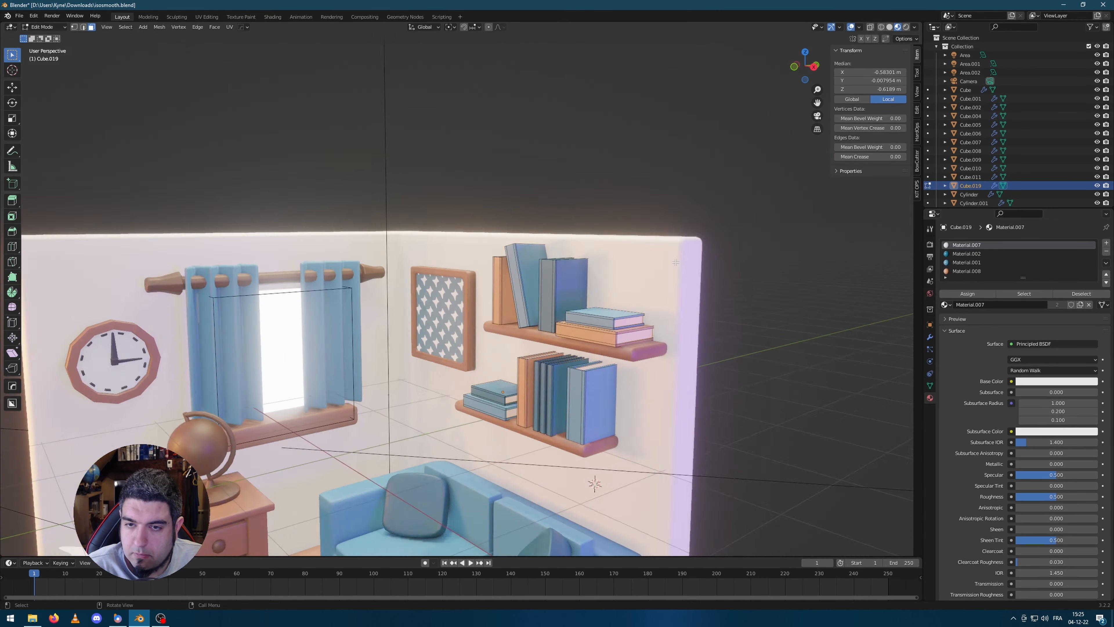
Apply the Wall material to the mug on the coffee table and a brown material to its coffee surface
key("Tab")
middle_click_drag(548, 351, 556, 395)
scroll(379, 376, "up", 6)
left_click(379, 373)
scroll(380, 376, "down", 3)
left_click(946, 279)
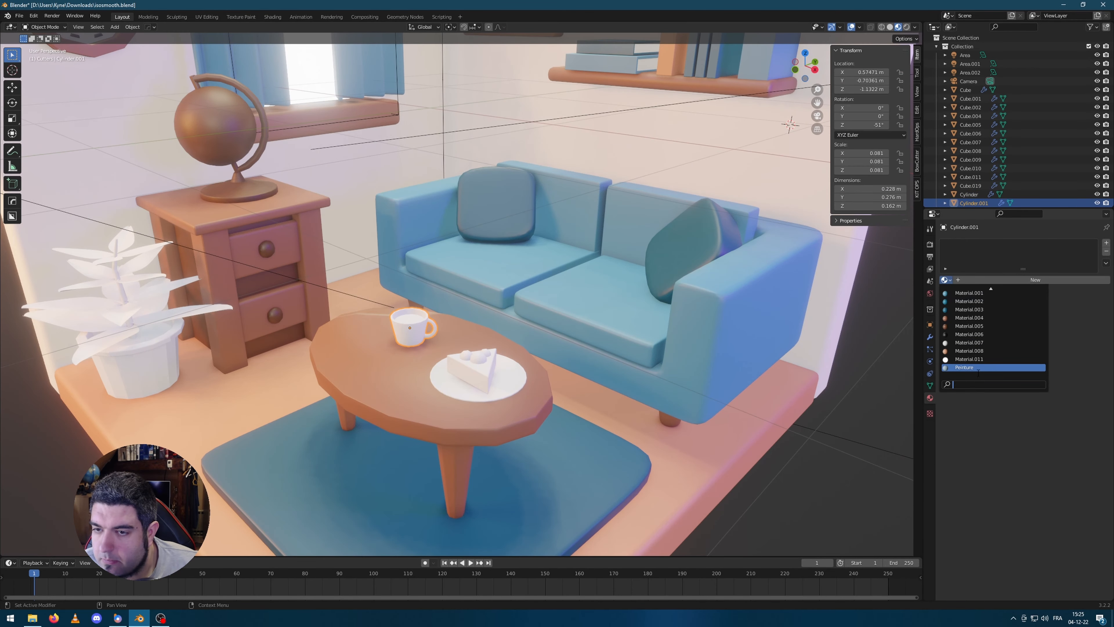
left_click(837, 247)
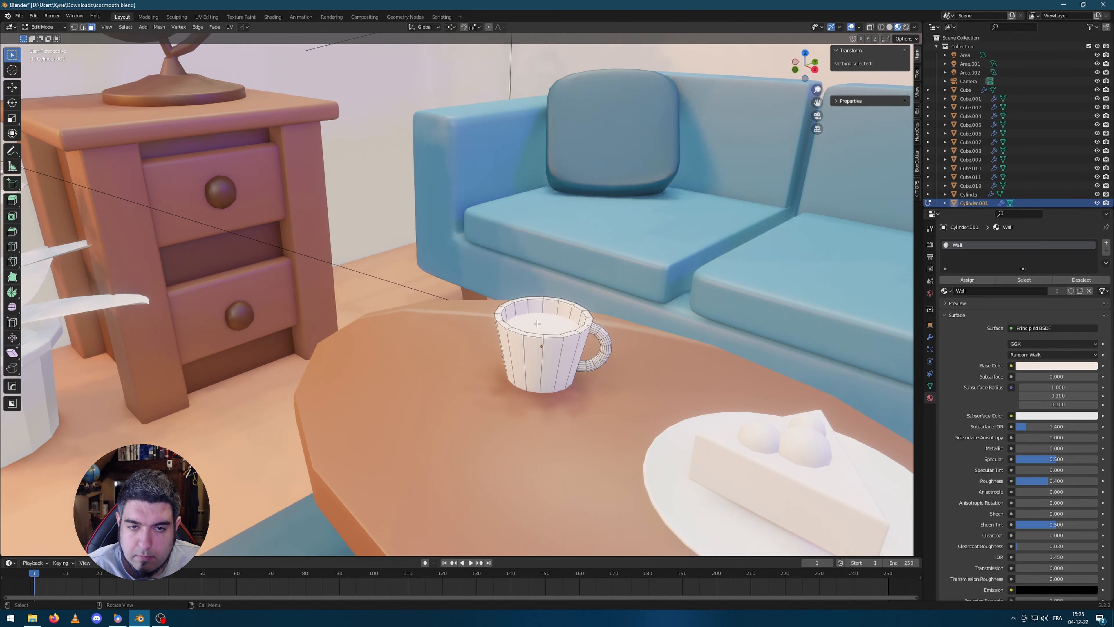
key("Tab")
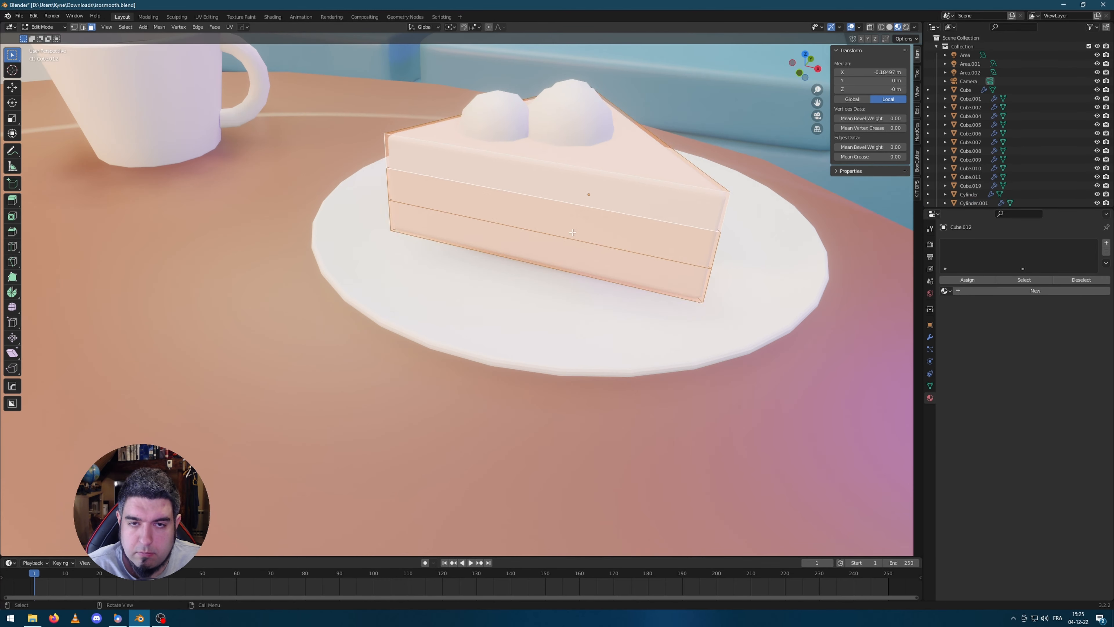
Apply the dark brown Material.005 to the cake slice
left_click(570, 206)
left_click(946, 280)
left_click(982, 333)
Select the cake slice's middle layer and assign it a light orange material in a second material slot
key("Tab")
left_click(440, 199, "alt")
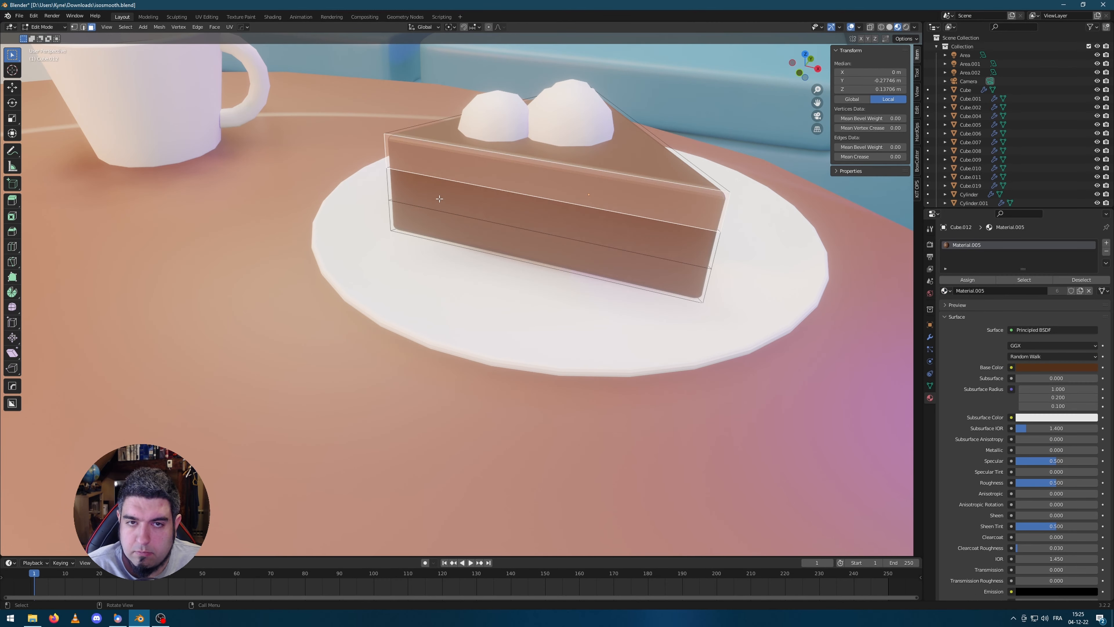
left_click(408, 192, "alt")
key("alt+a")
left_click(400, 189, "alt")
left_click(1106, 243)
left_click(945, 304)
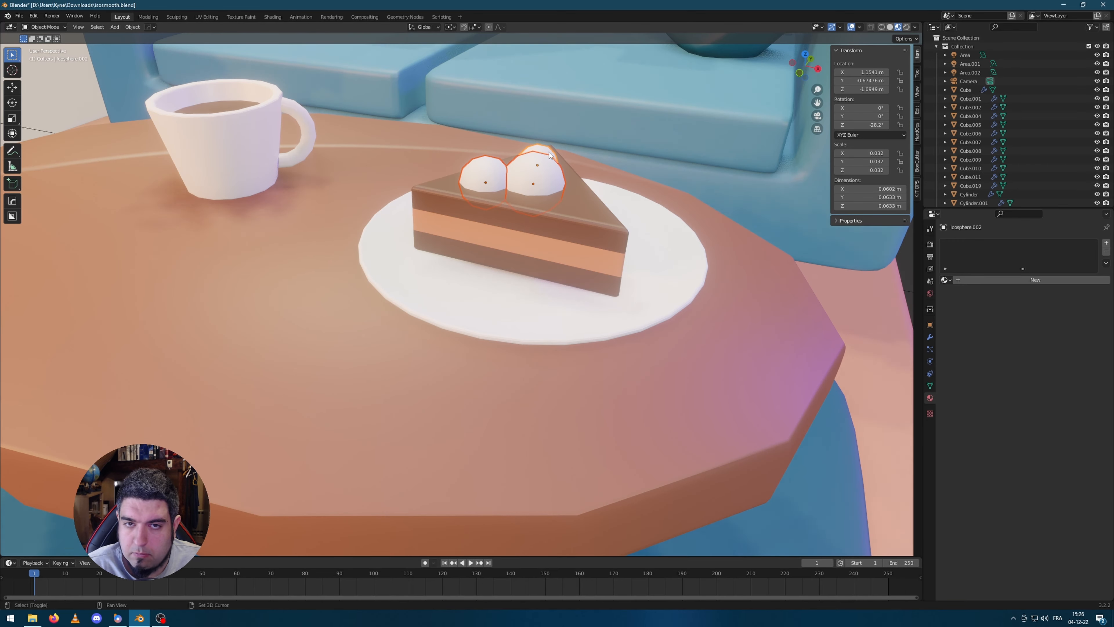
Apply Material.008 to the sphere toppings on the cake slice
left_click(945, 280)
left_click(968, 342)
left_click(945, 279)
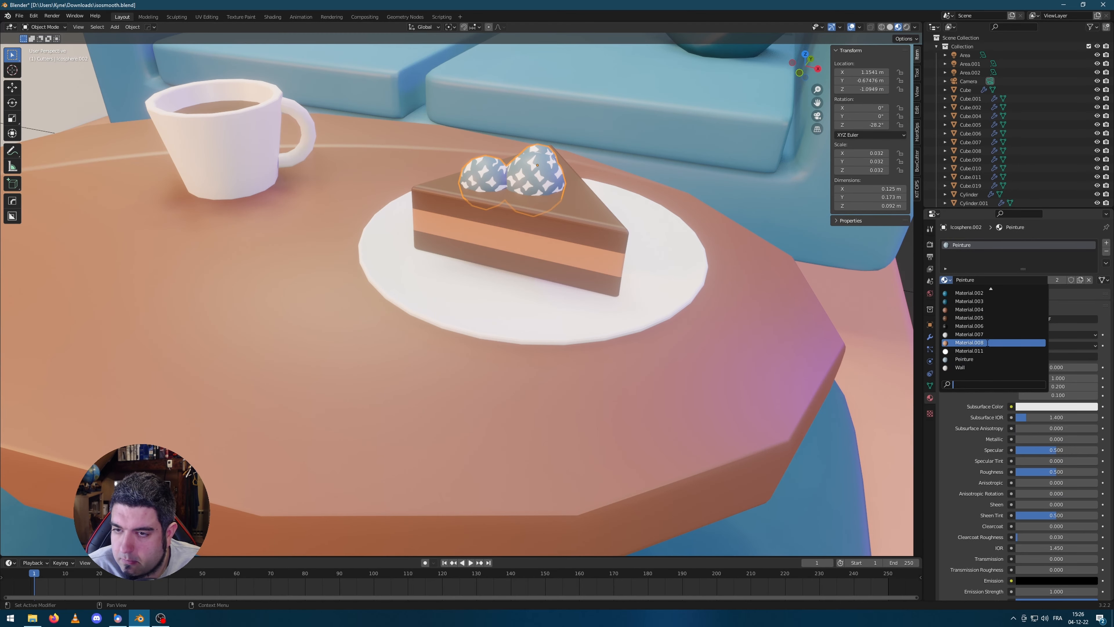
left_click(968, 342)
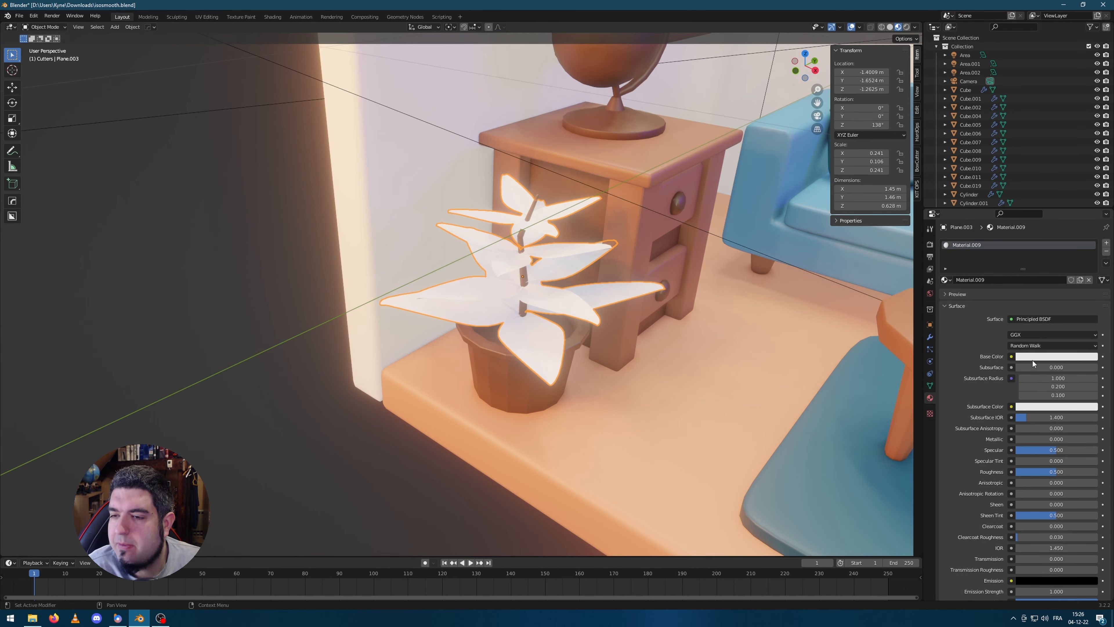
Set the base color of the plant leaves' material to green with a hue of about 0.346
left_click(1059, 357)
mouse_move(1067, 293)
left_mouse_down()
mouse_move(1033, 256)
mouse_move(1091, 258)
left_mouse_up()
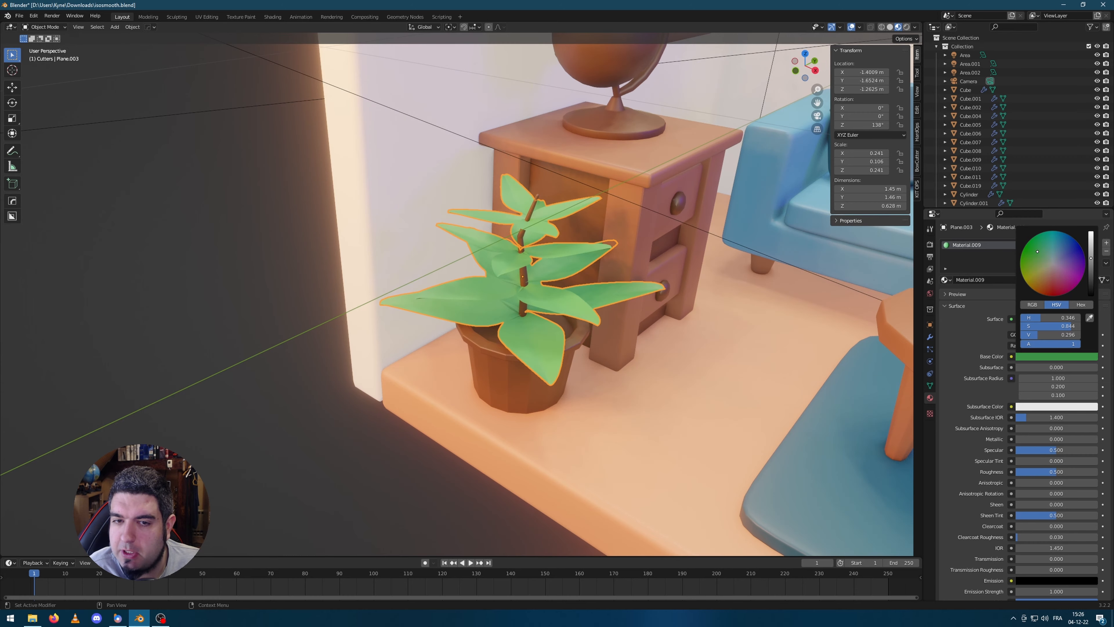
scroll(592, 320, "down", 5)
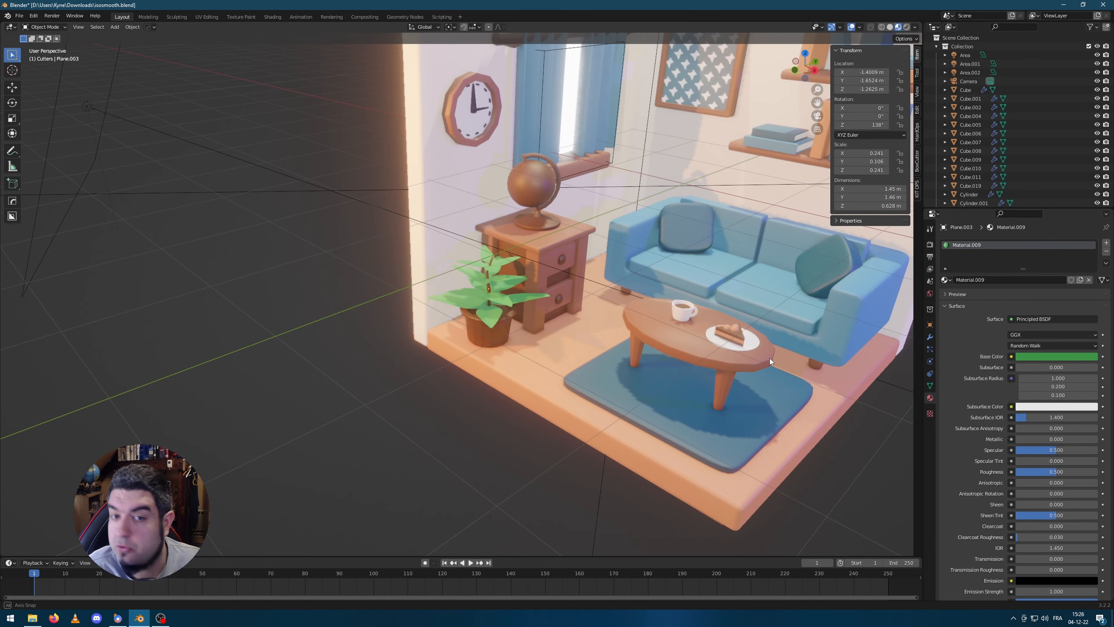
Change the material of the plant's pot to the lighter brown Material.004
scroll(623, 365, "up", 5)
scroll(617, 361, "up", 3)
left_click(549, 464)
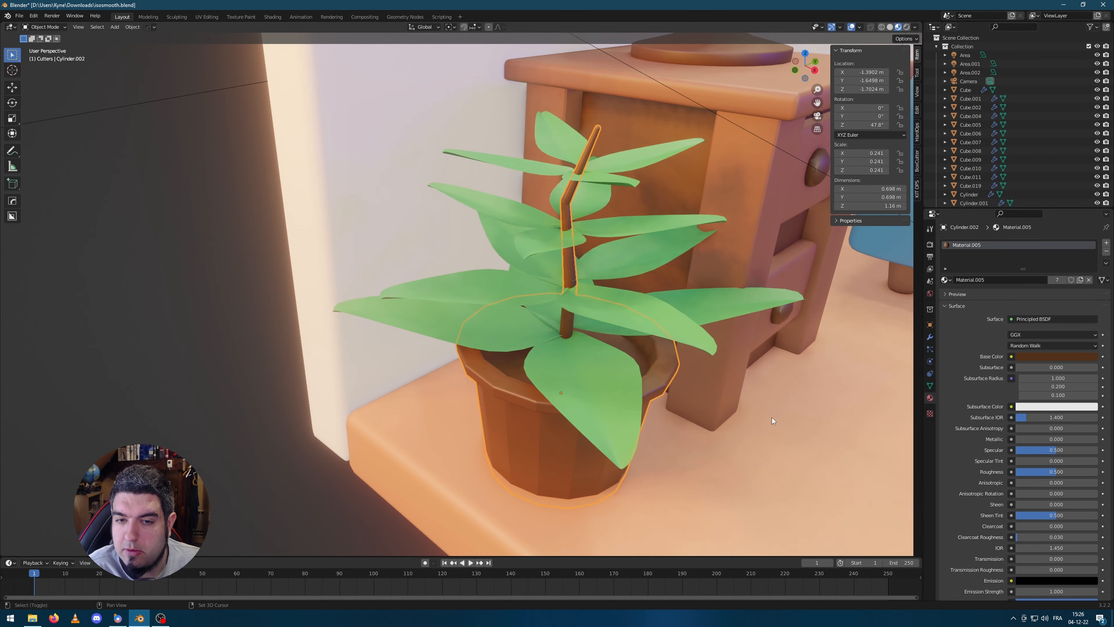
middle_click_drag(767, 419, 651, 342, "shift")
key("Tab")
left_click(509, 337)
key("l")
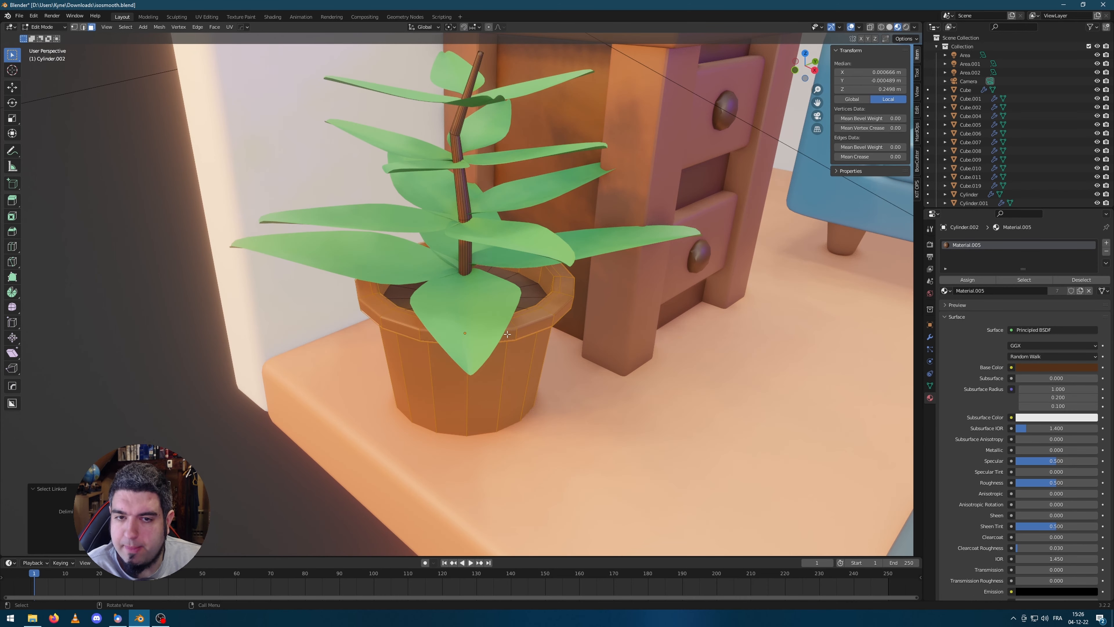
left_click(946, 291)
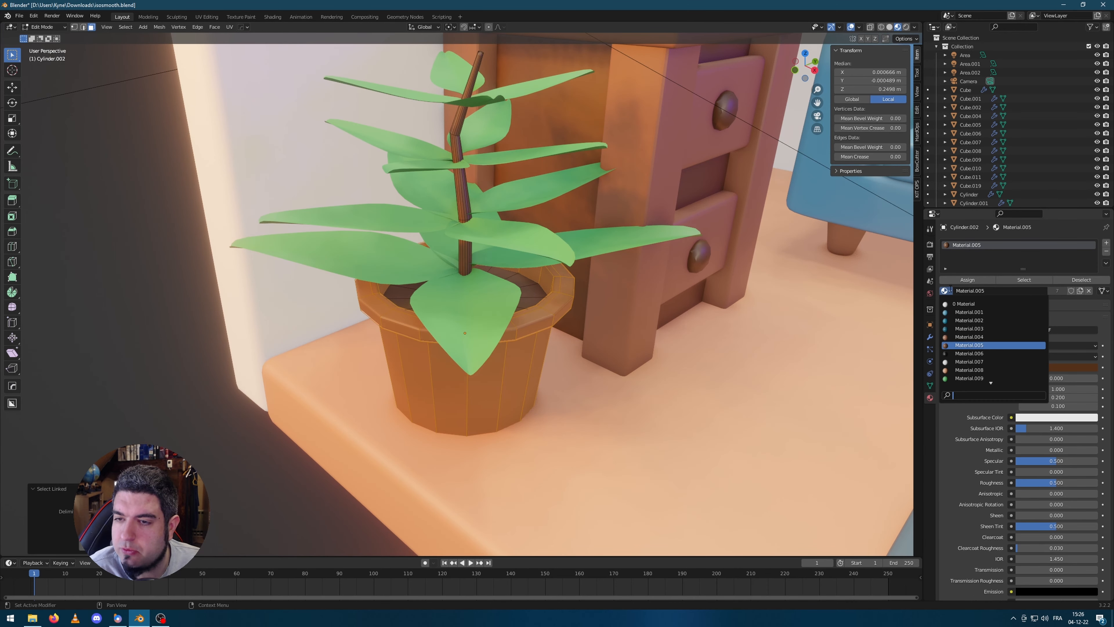
left_click(969, 336)
key("Tab")
scroll(298, 423, "down", 4)
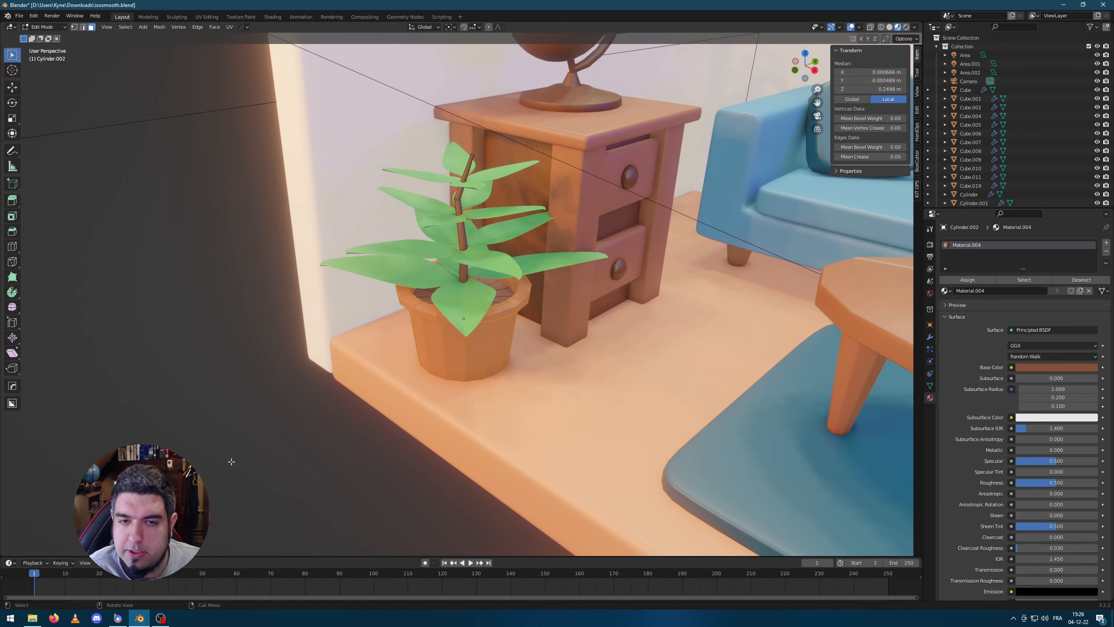
scroll(512, 380, "down", 4)
scroll(513, 378, "up", 4)
scroll(512, 378, "down", 4)
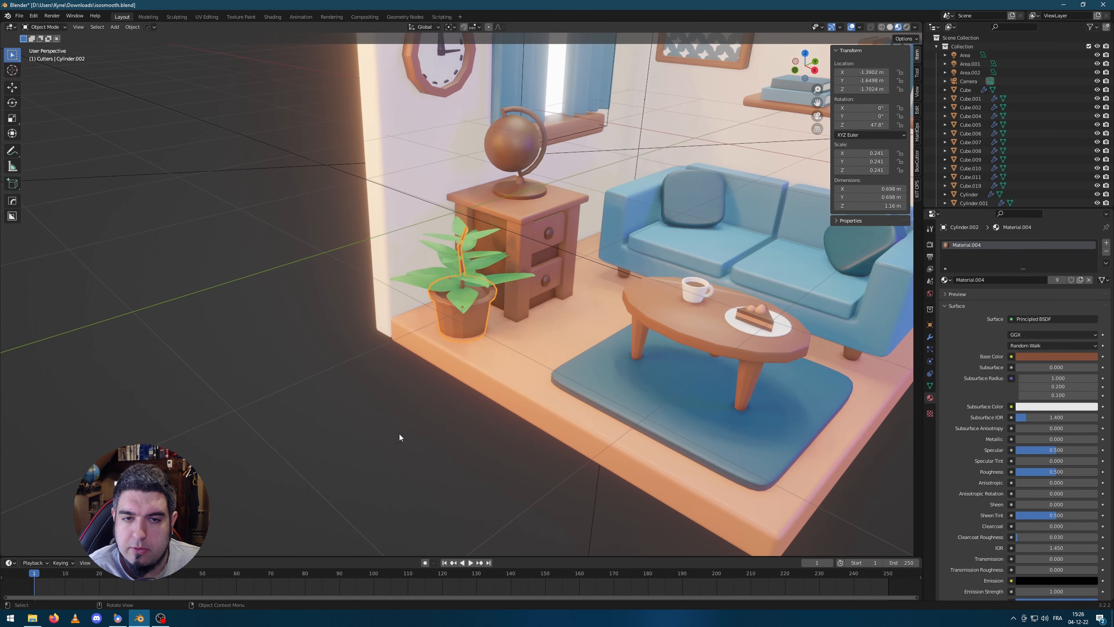
left_click(400, 437)
Change the globe sphere's material to the blue Material.002
middle_click_drag(591, 288, 597, 293)
left_click(509, 124)
middle_click_drag(510, 127, 595, 351)
middle_click_drag(771, 281, 758, 283)
scroll(476, 284, "up", 3)
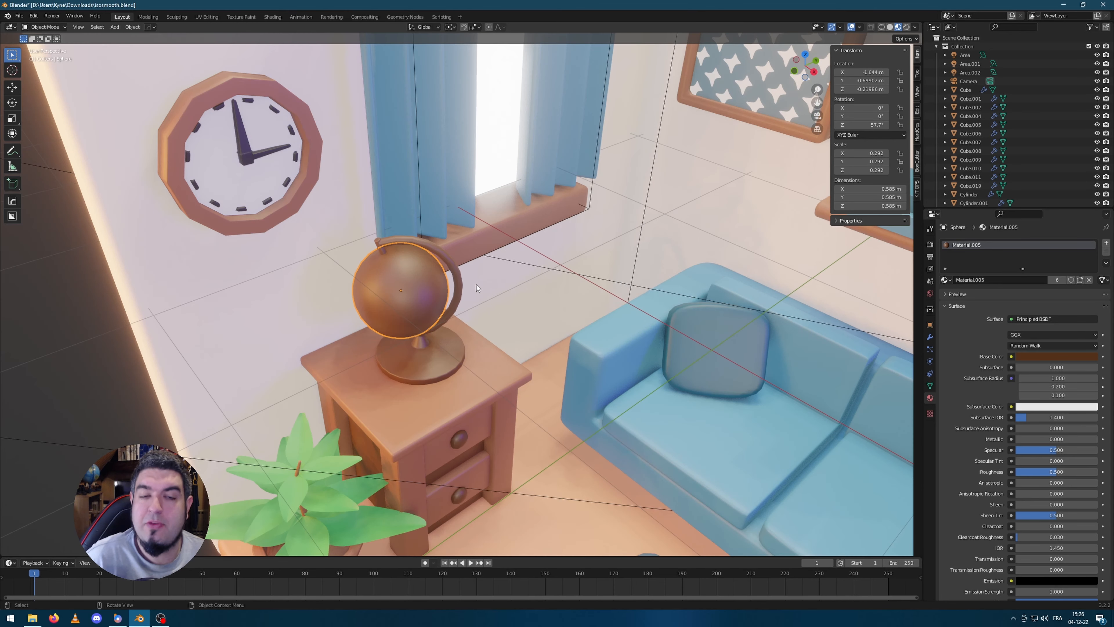
left_click(946, 280)
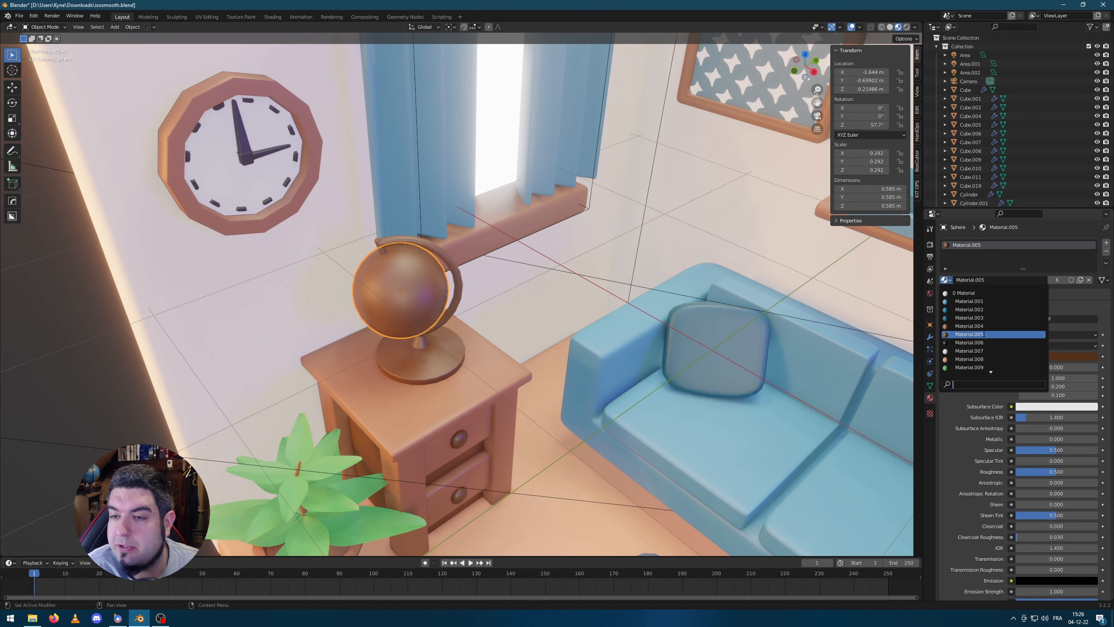
left_click(948, 308)
middle_click_drag(614, 289, 660, 276)
scroll(592, 289, "down", 5)
scroll(570, 283, "up", 4)
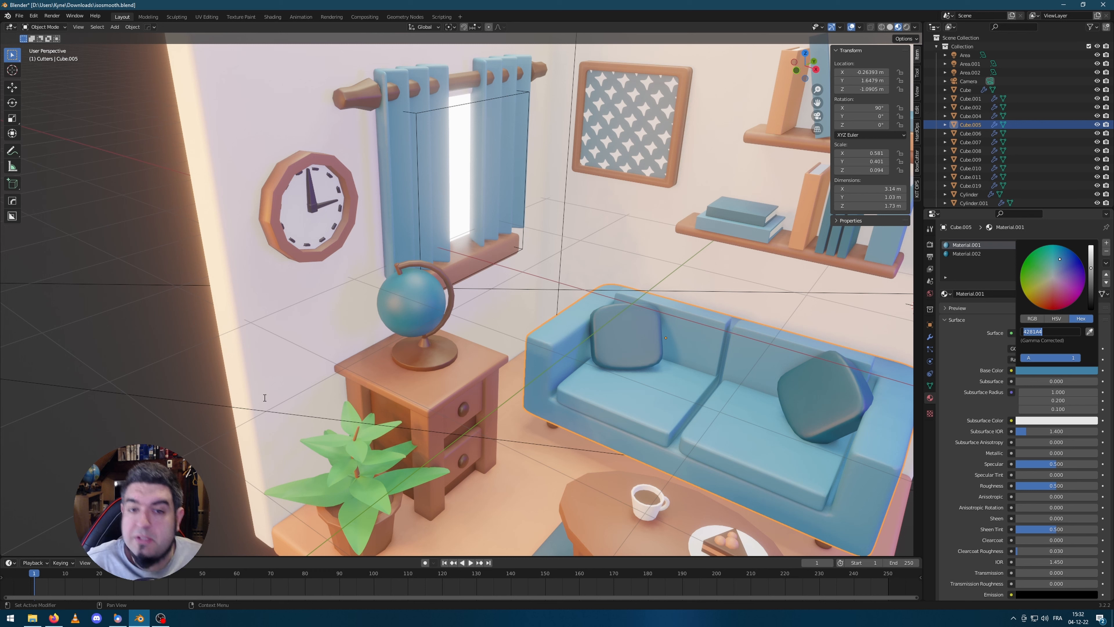
left_click(410, 301)
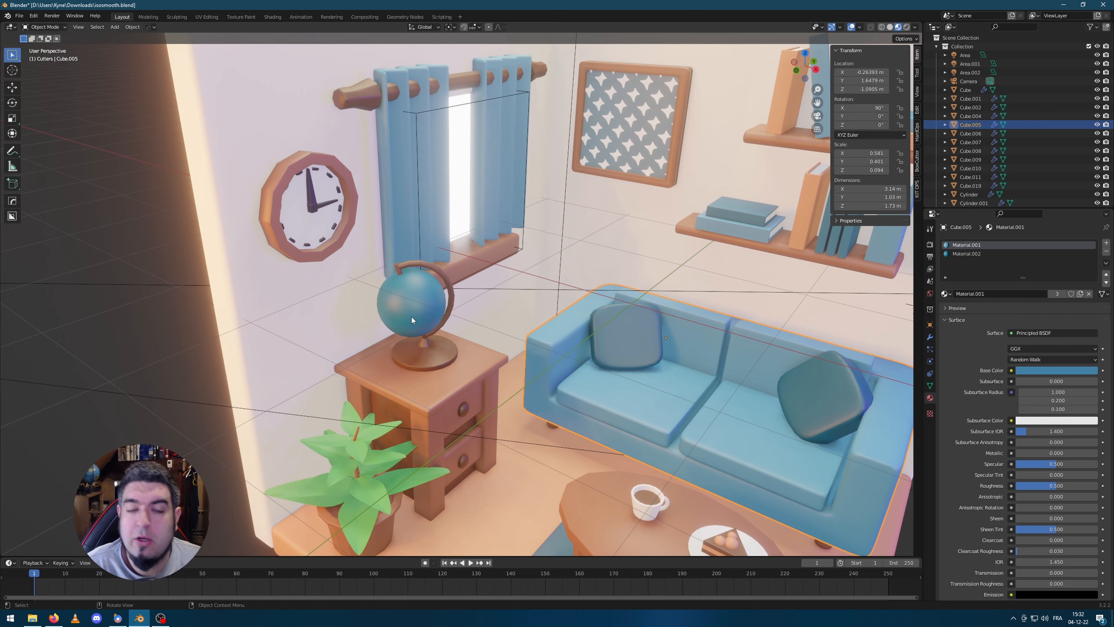
scroll(414, 320, "up", 1)
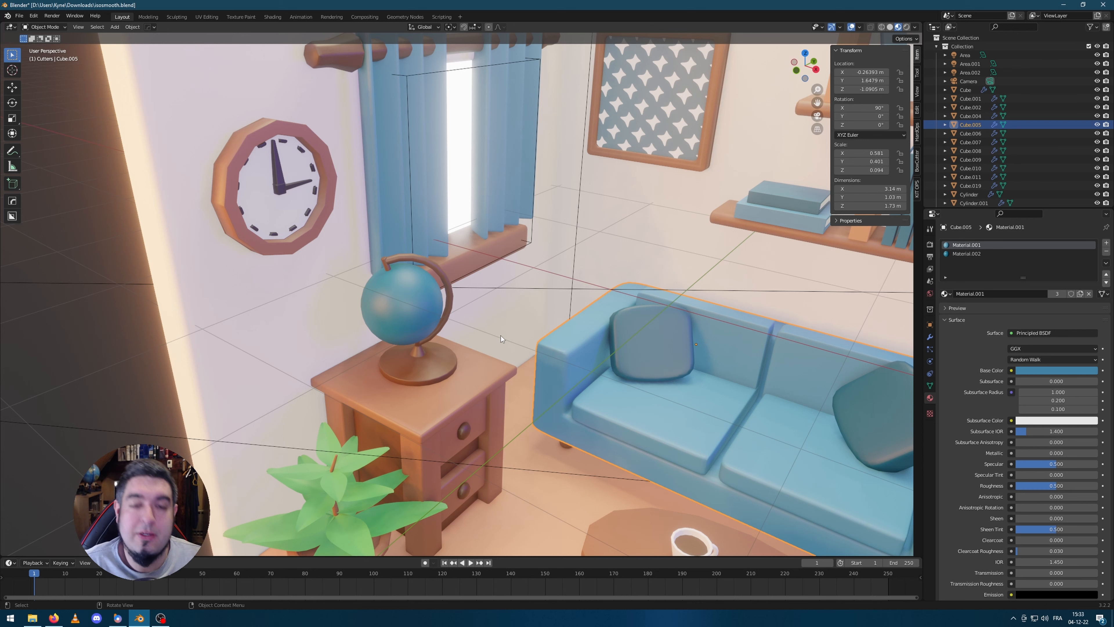
scroll(540, 284, "down", 6)
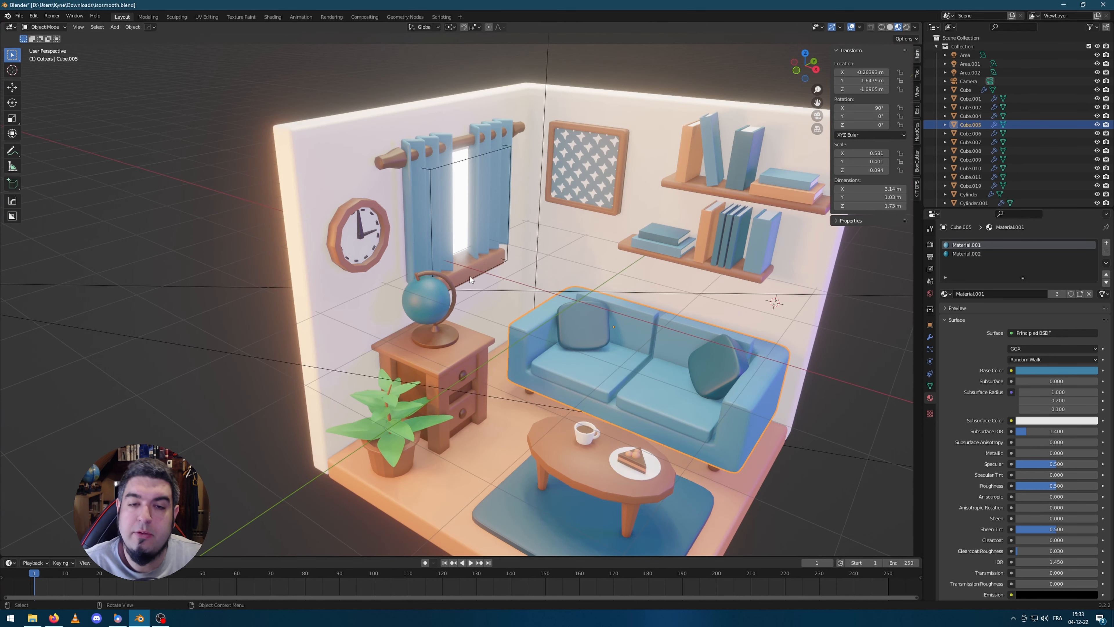
Connect an Image Texture to the base color of the globe sphere's material
scroll(470, 276, "up", 3)
left_click(424, 310)
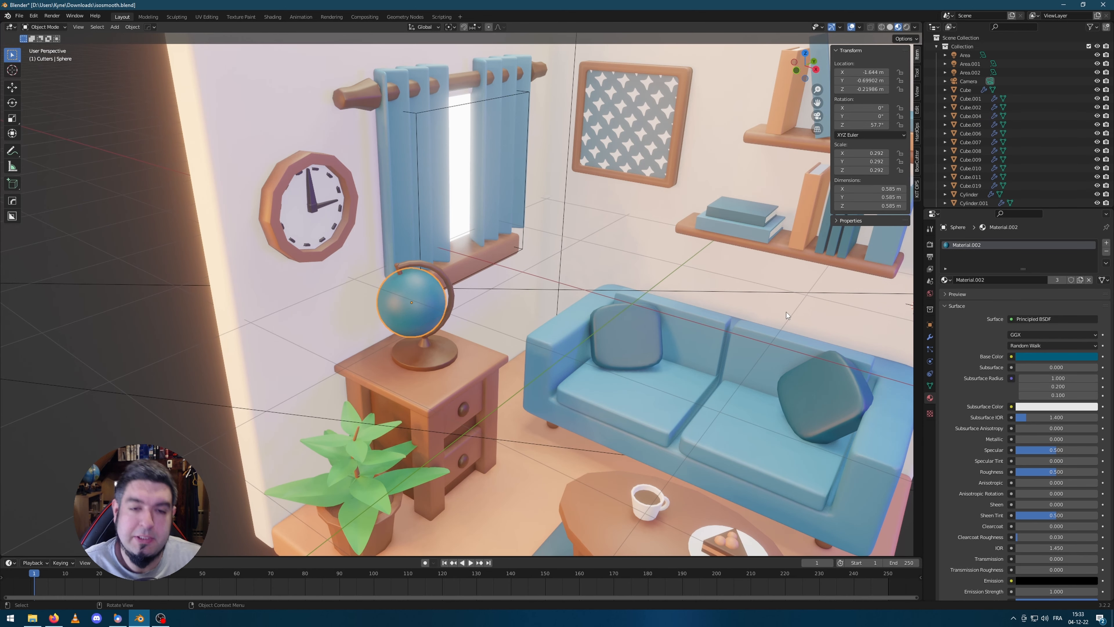
scroll(583, 335, "up", 1)
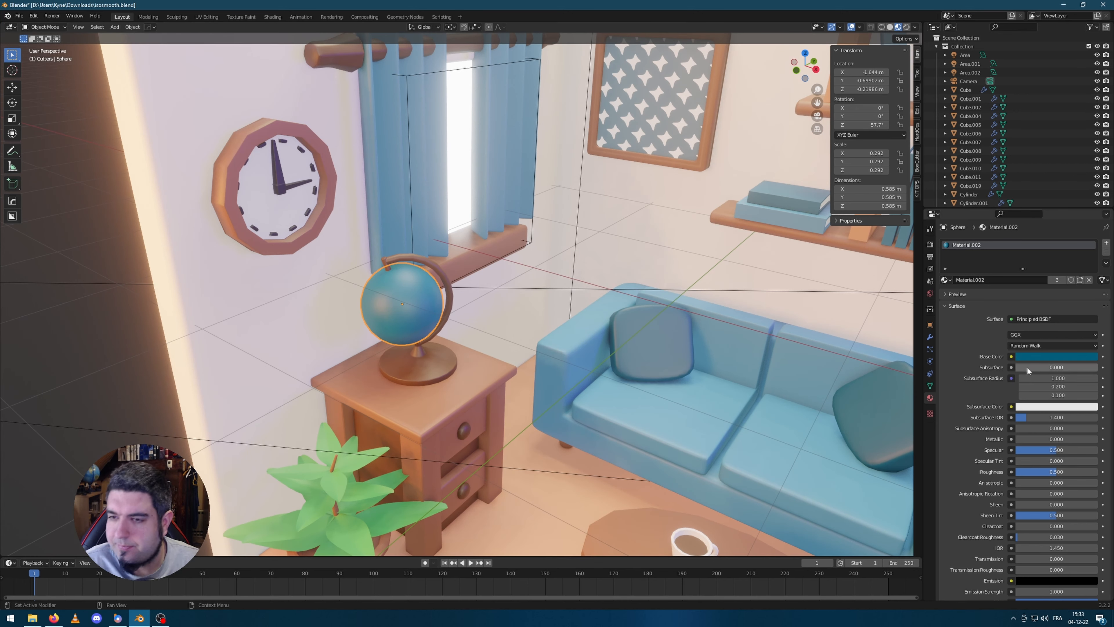
scroll(456, 293, "up", 2)
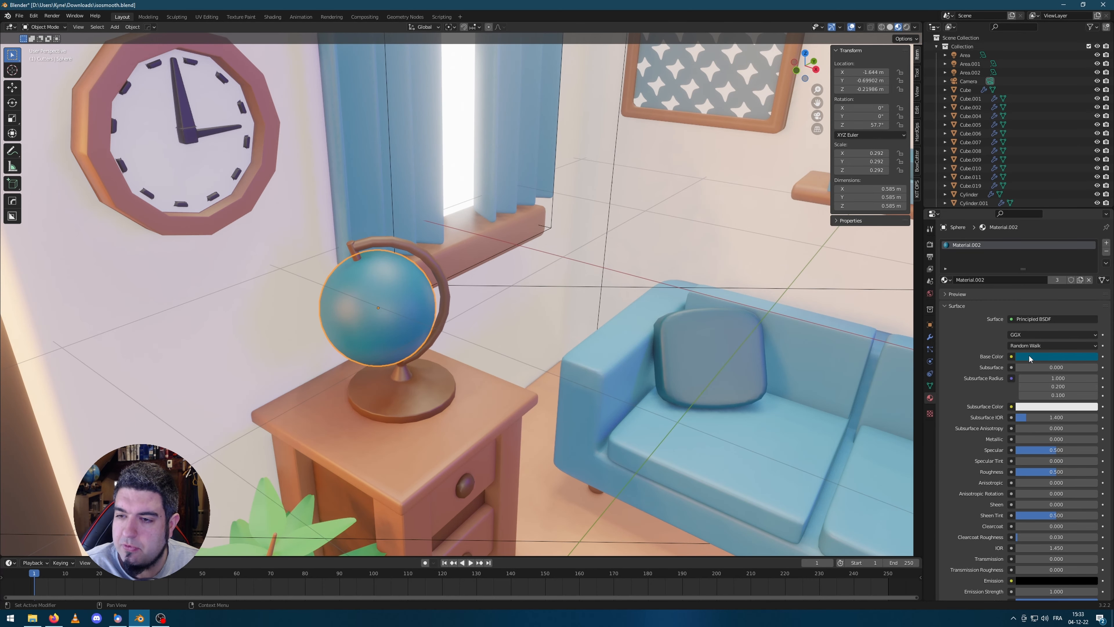
left_click(1029, 357)
left_click(1011, 356)
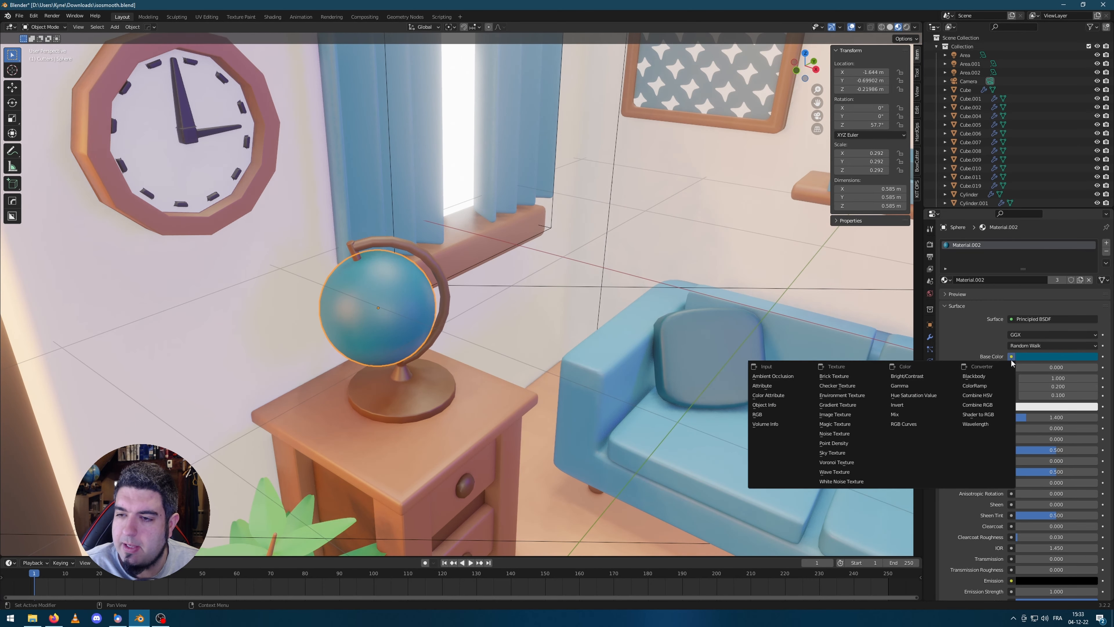
left_click(839, 415)
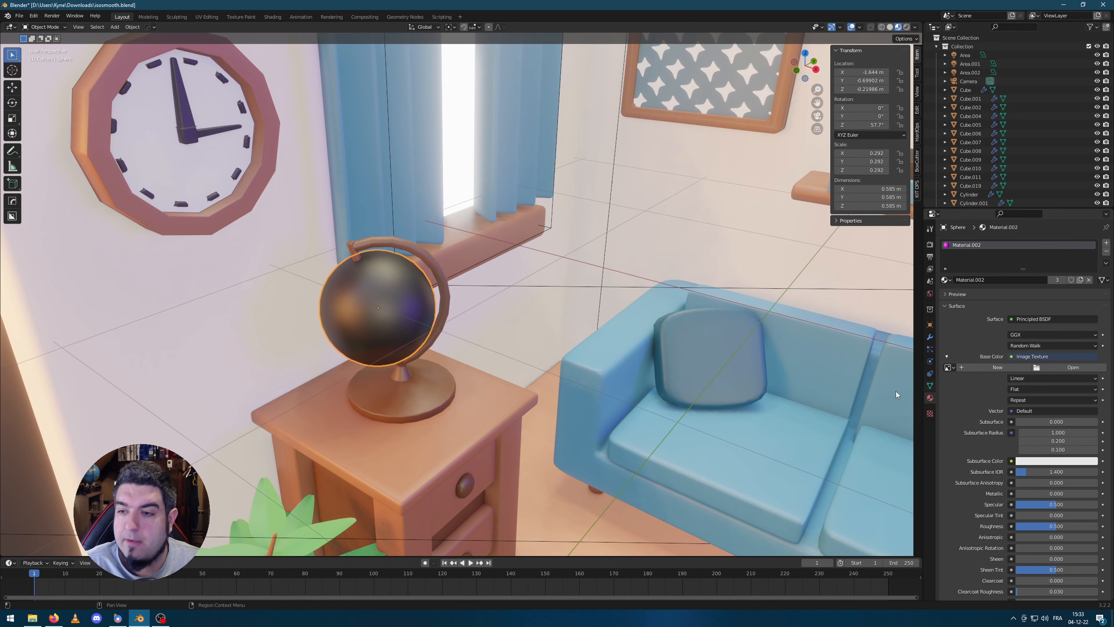
middle_click_drag(535, 351, 530, 348)
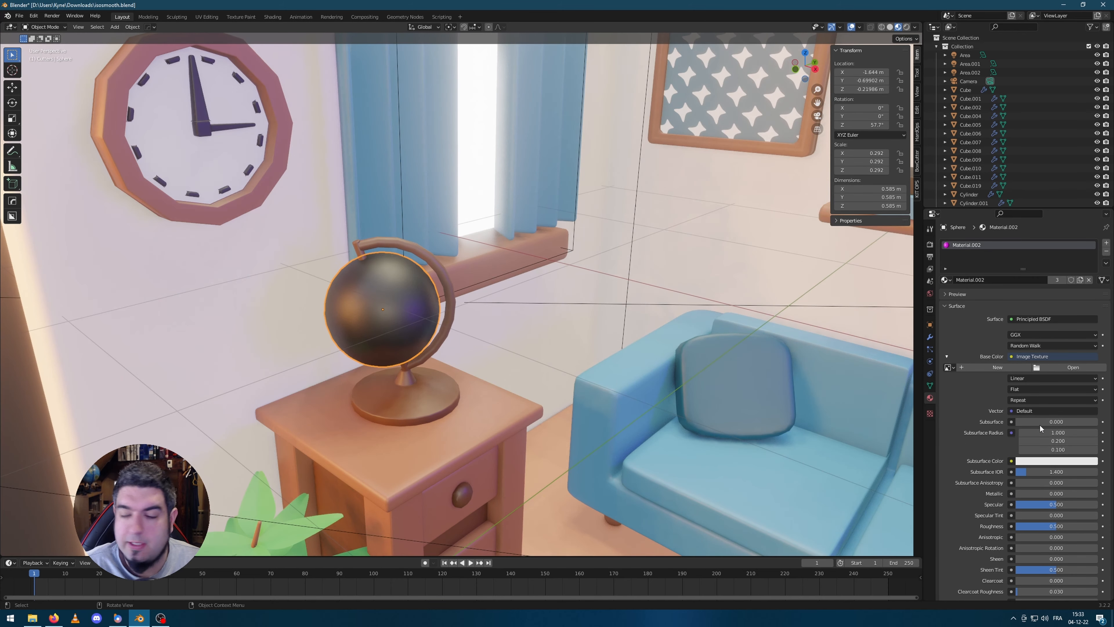
Load globe-world-map.png from the Textures folder in Blender Workspace as the globe's texture image
left_click(1072, 367)
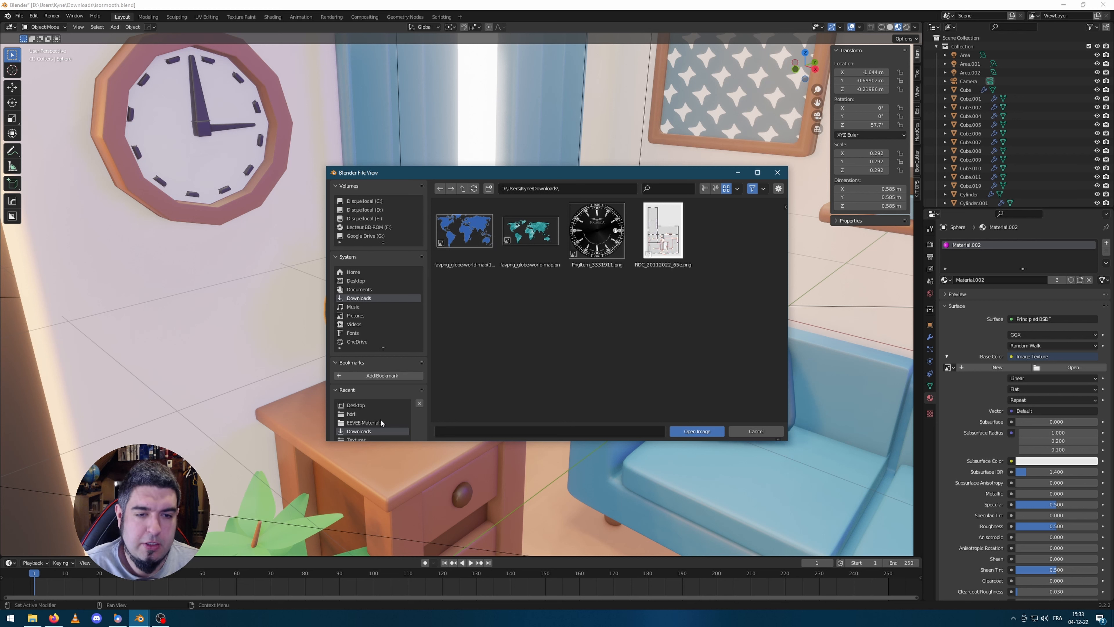
scroll(378, 421, "down", 4)
left_click(377, 406)
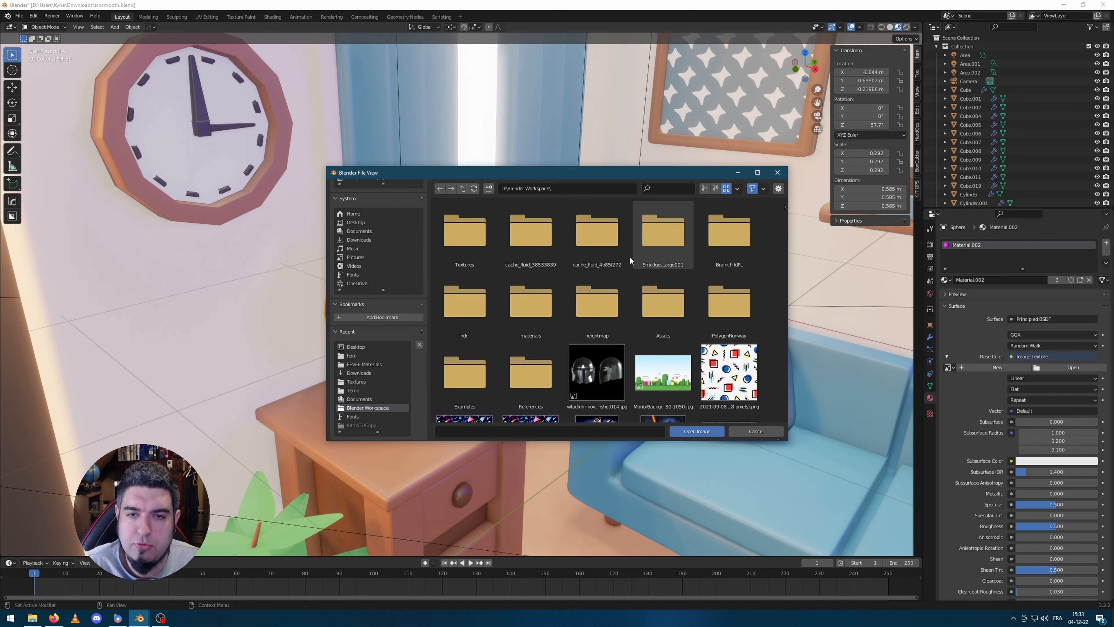
scroll(645, 267, "down", 3)
scroll(646, 267, "up", 3)
double_click(477, 242)
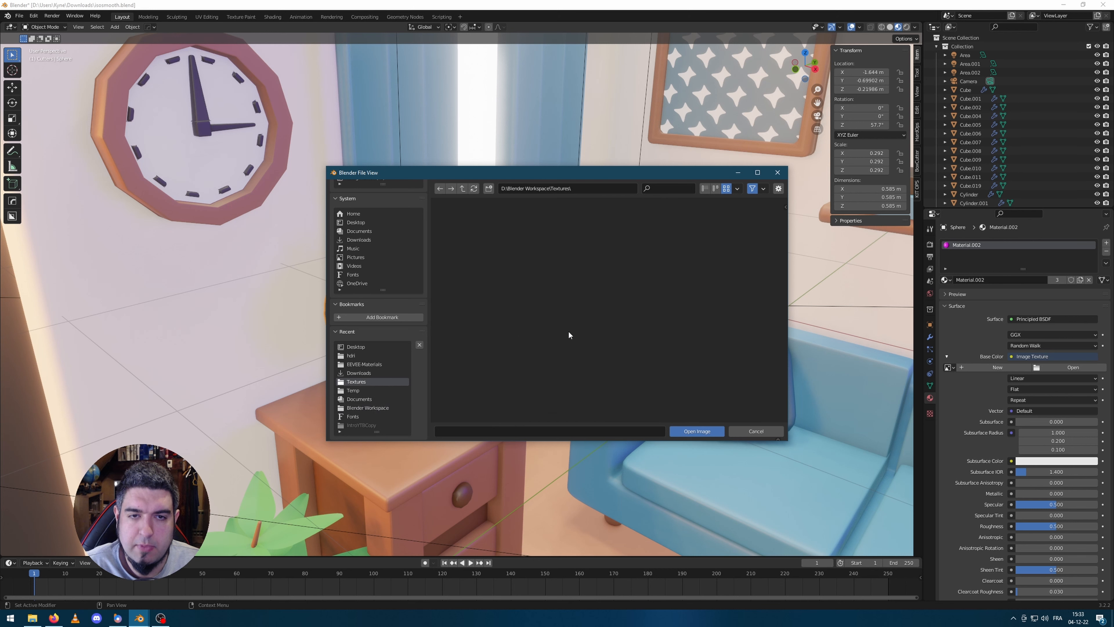
scroll(570, 334, "down", 3)
scroll(662, 258, "up", 2)
left_click(666, 256)
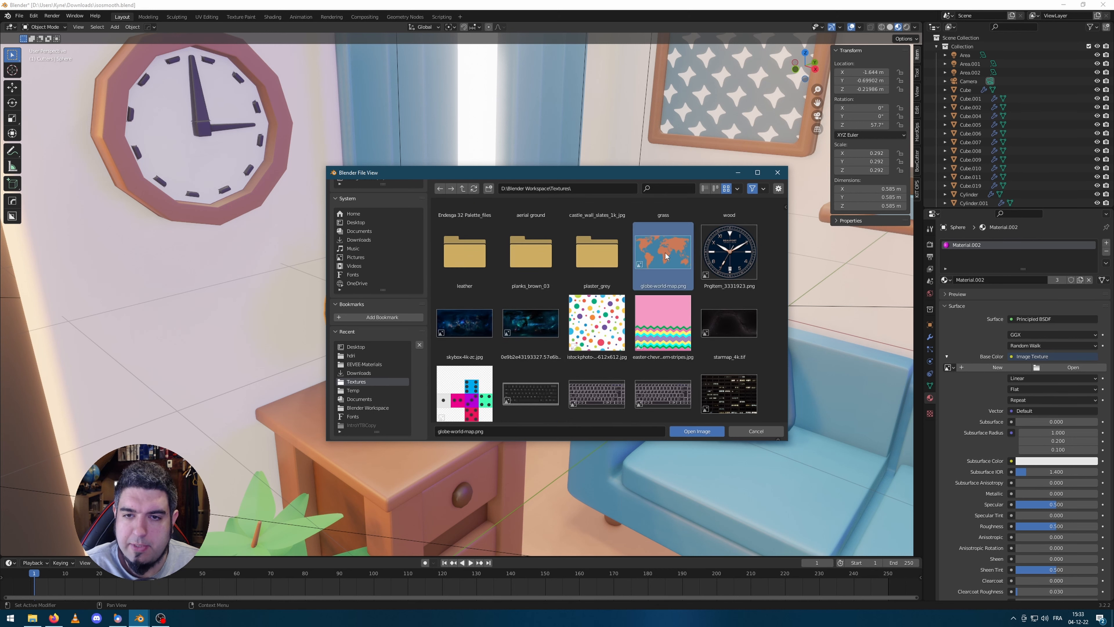
left_click(702, 430)
scroll(444, 426, "up", 2)
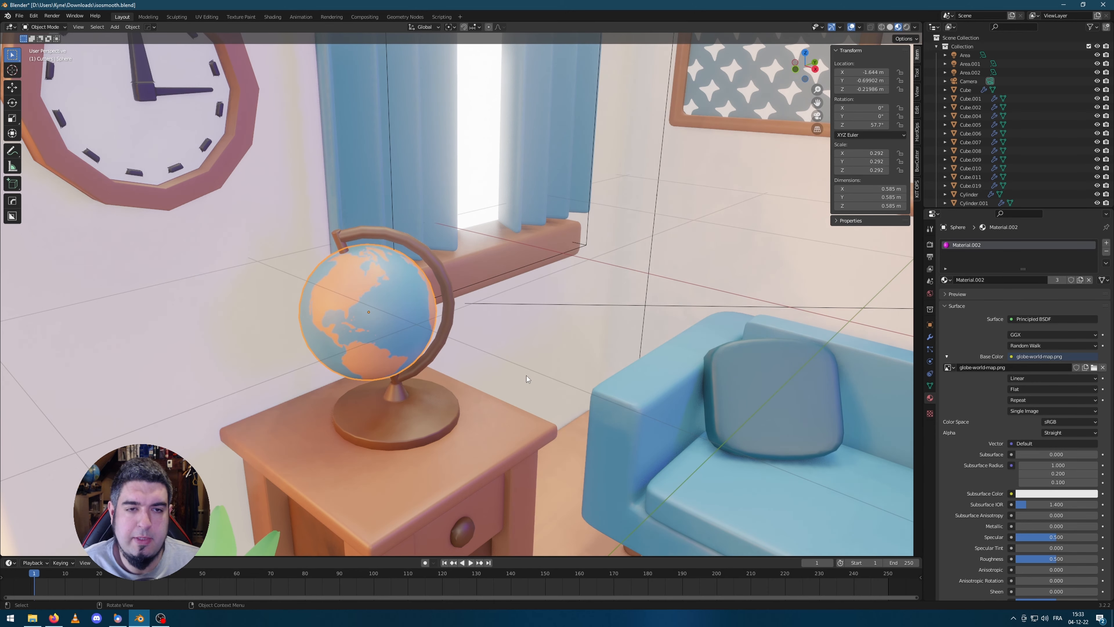
Unwrap all faces of the globe sphere using Sphere Projection
middle_click_drag(527, 375, 350, 341)
key("Tab")
key("a")
key("u")
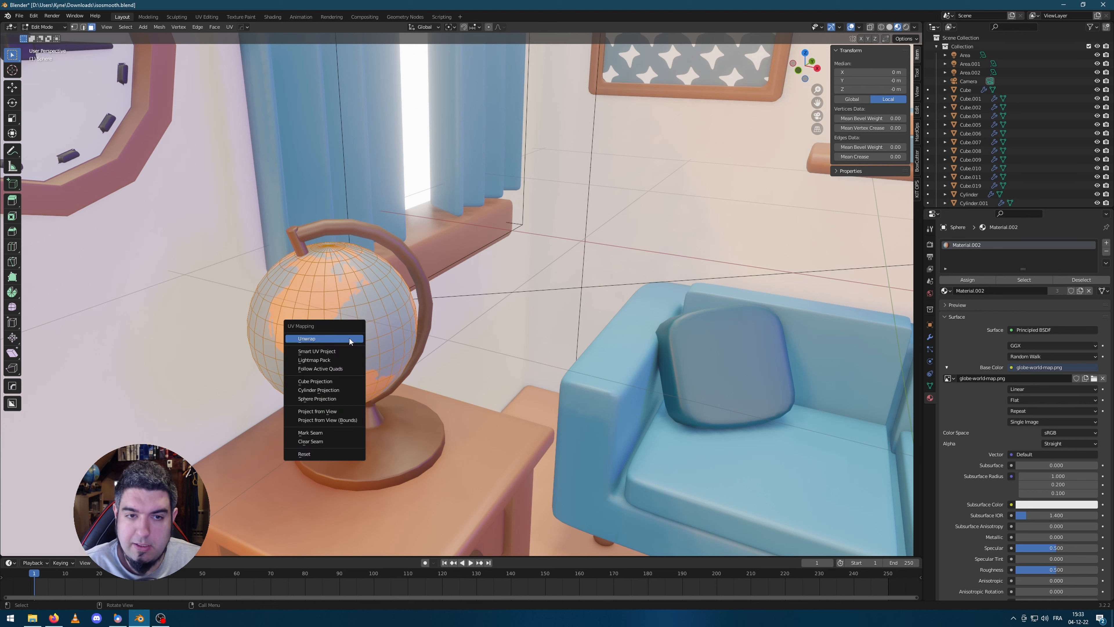
left_click(324, 398)
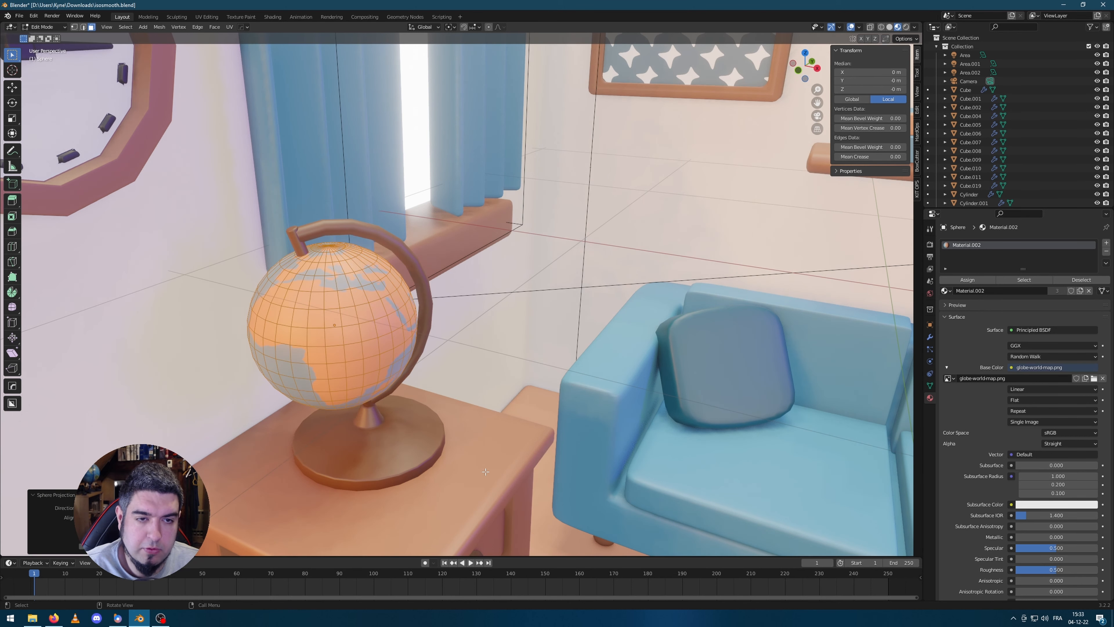
mouse_move(480, 342)
middle_mouse_down()
mouse_move(403, 343)
mouse_move(457, 339)
mouse_move(465, 350)
middle_mouse_up()
key("Tab")
scroll(542, 343, "down", 5)
middle_click_drag(560, 335, 579, 336)
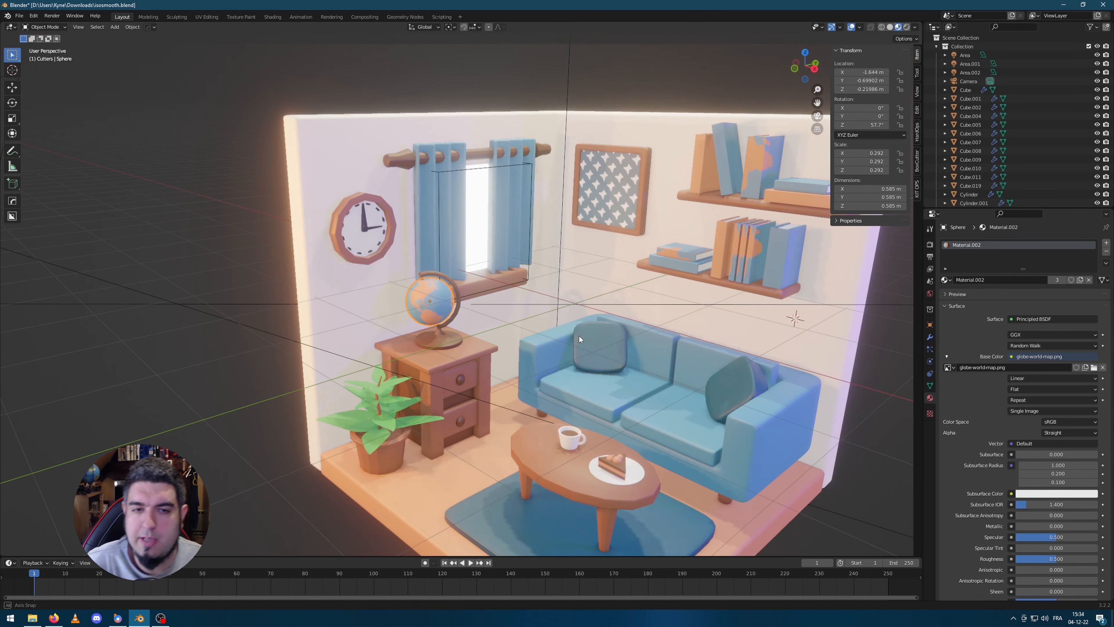
middle_click_drag(179, 417, 285, 382)
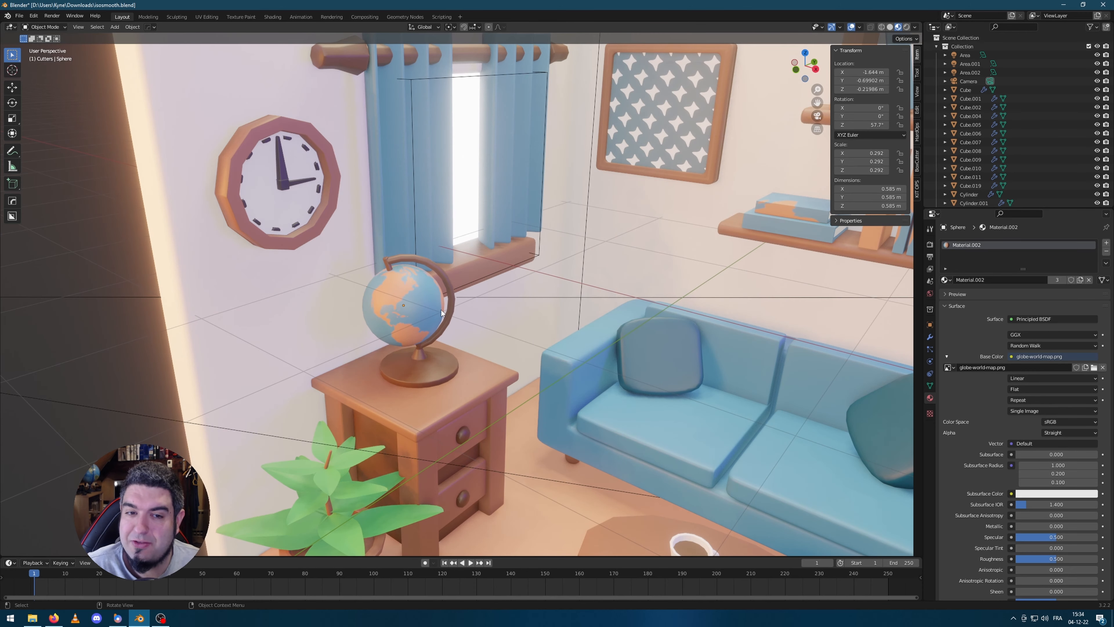
scroll(471, 309, "down", 3)
Replace the map-textured Material.002 on the shelf books with the dark blue Material.003
left_click(748, 156)
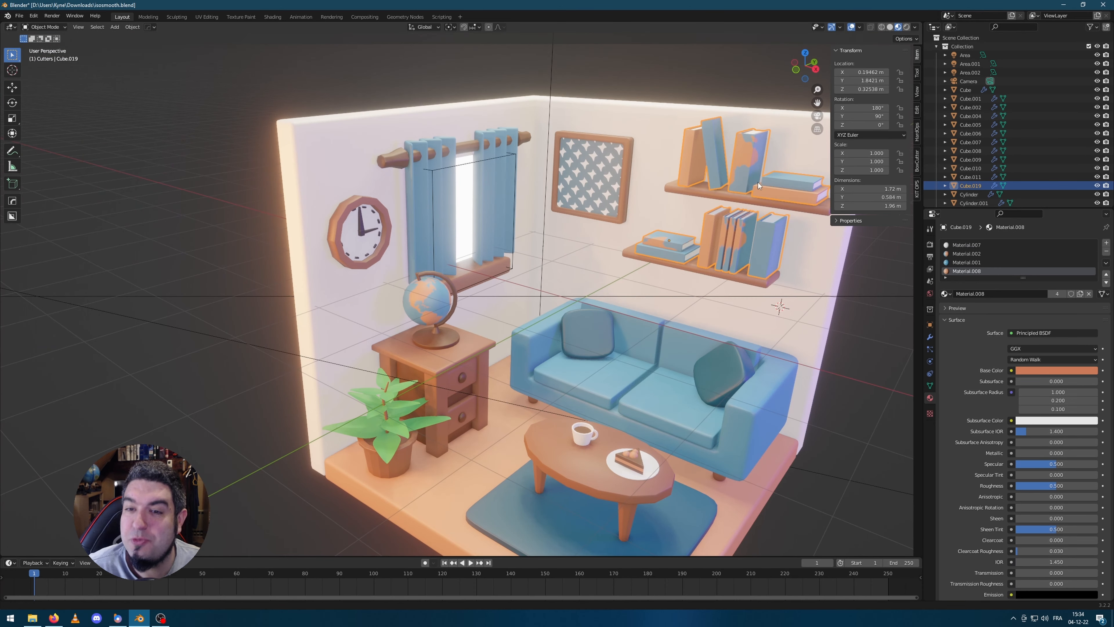
middle_click_drag(758, 182, 633, 232, "shift")
scroll(633, 228, "up", 1)
scroll(634, 228, "down", 2)
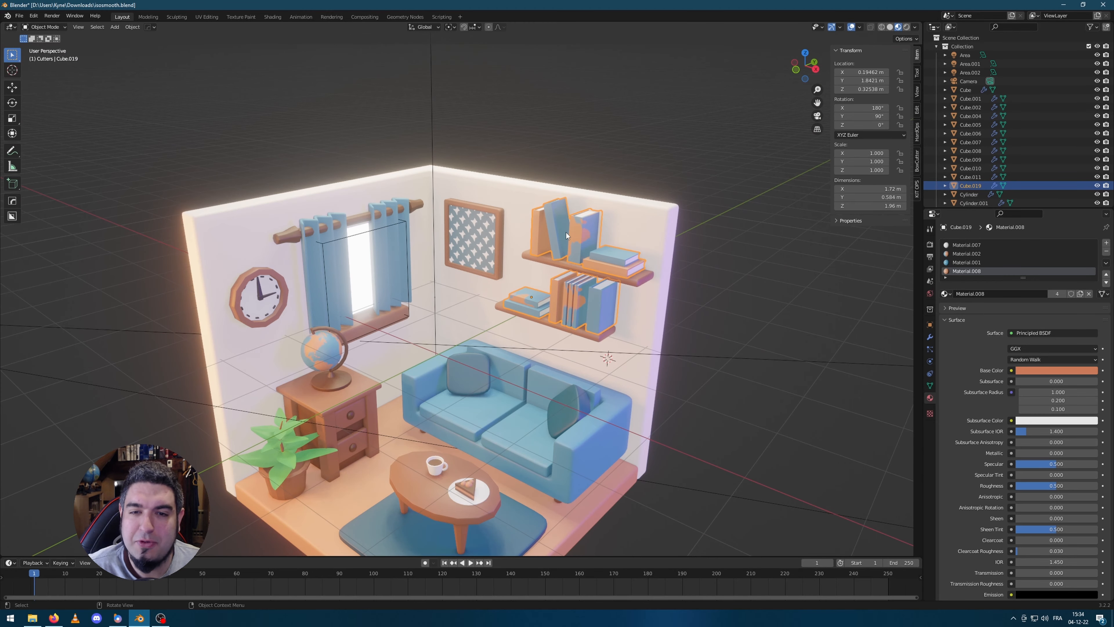
scroll(566, 233, "up", 2)
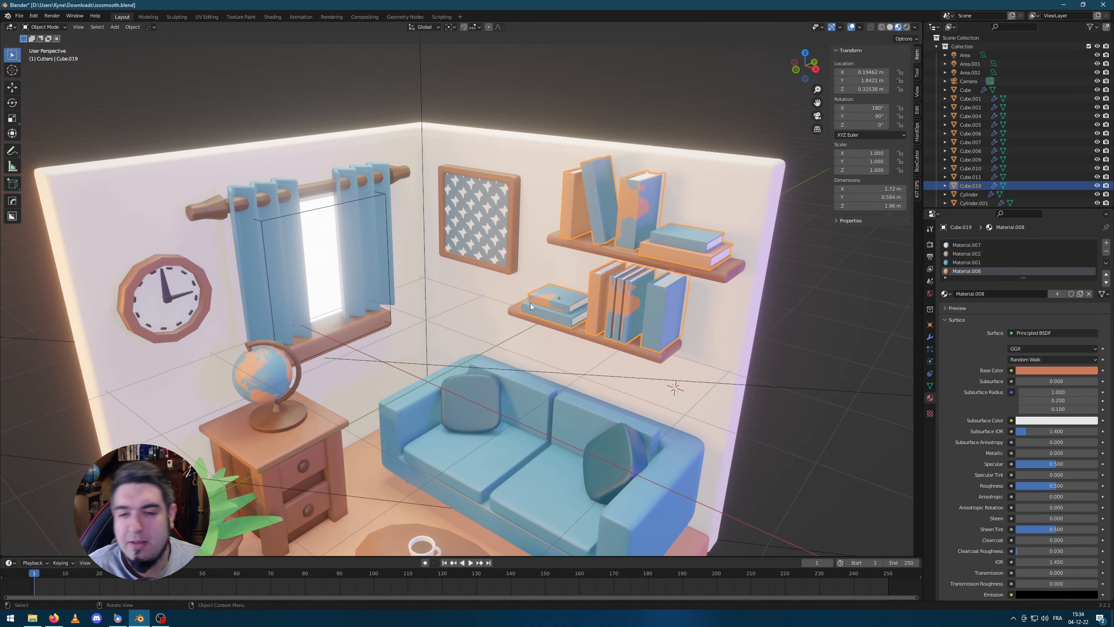
scroll(590, 283, "down", 2)
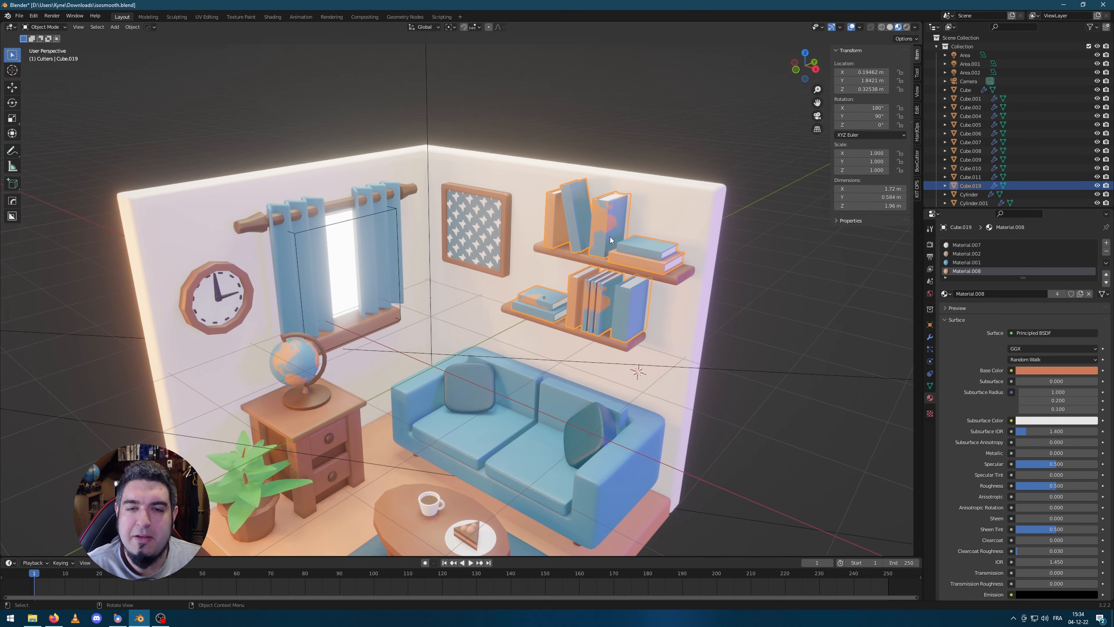
scroll(343, 447, "up", 2)
left_click(272, 390)
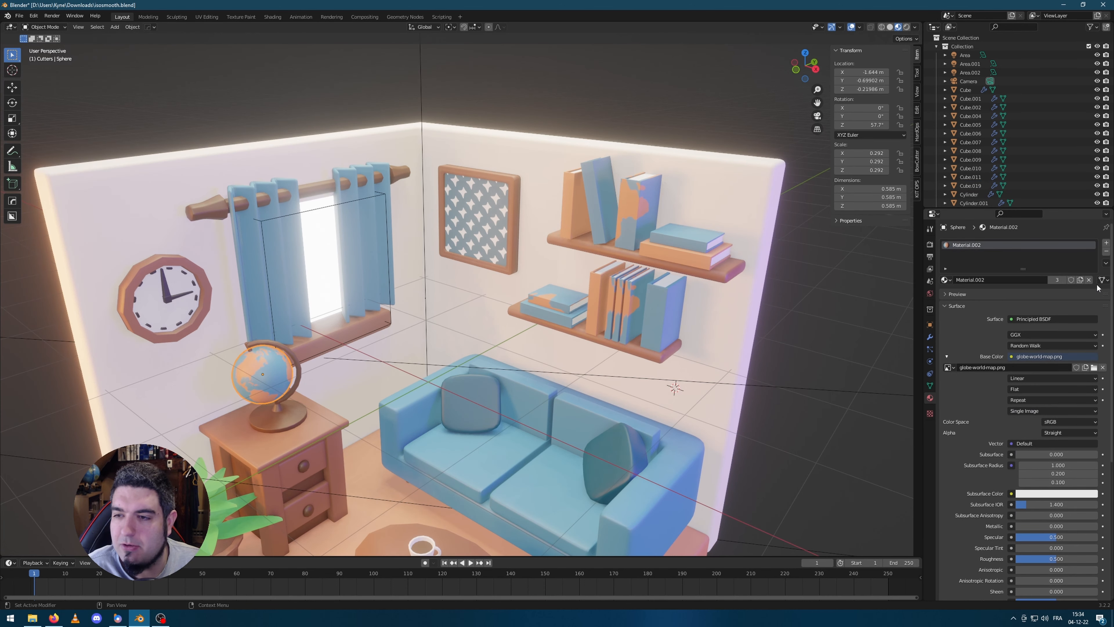
left_click(677, 276)
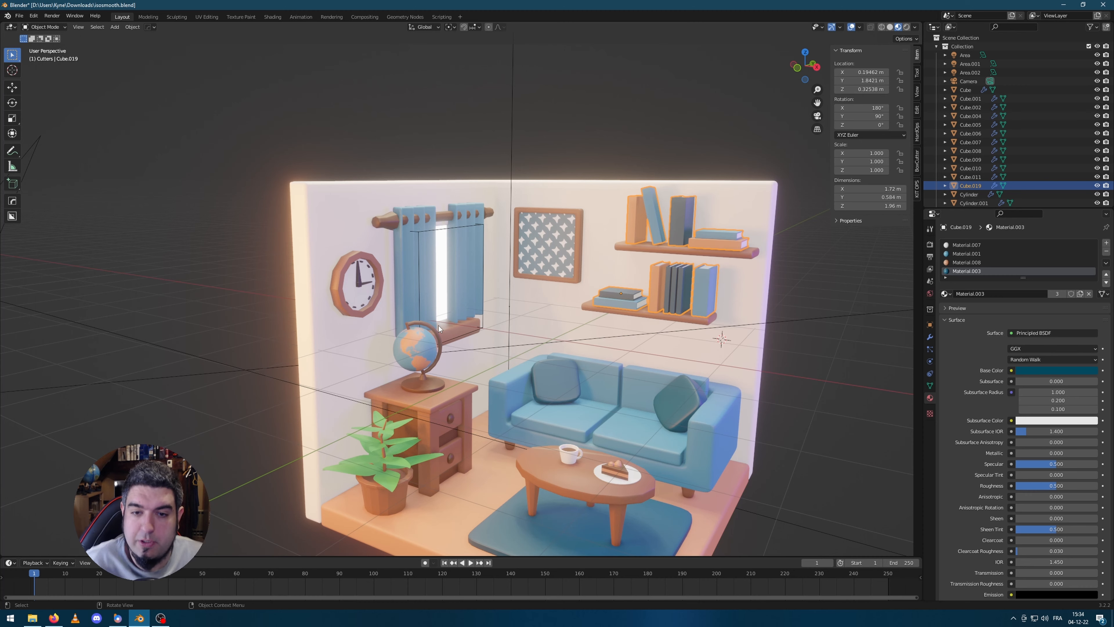
middle_click_drag(439, 326, 475, 283)
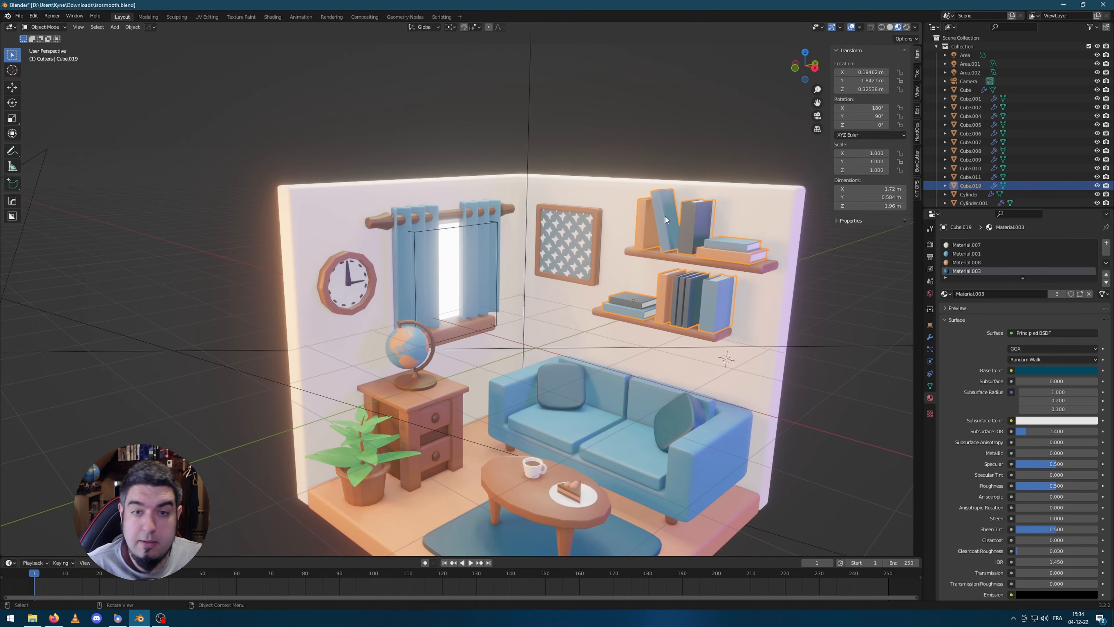
left_click(722, 83)
Set the Cycles viewport sampling to a maximum of 128 samples
middle_click_drag(735, 95, 755, 113)
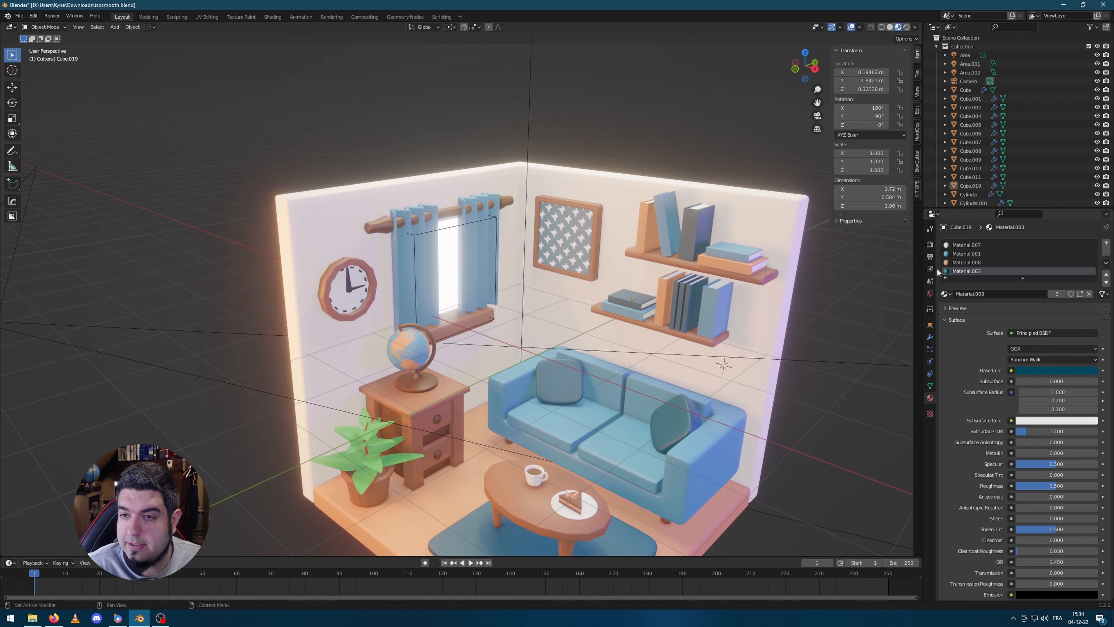
left_click(929, 243)
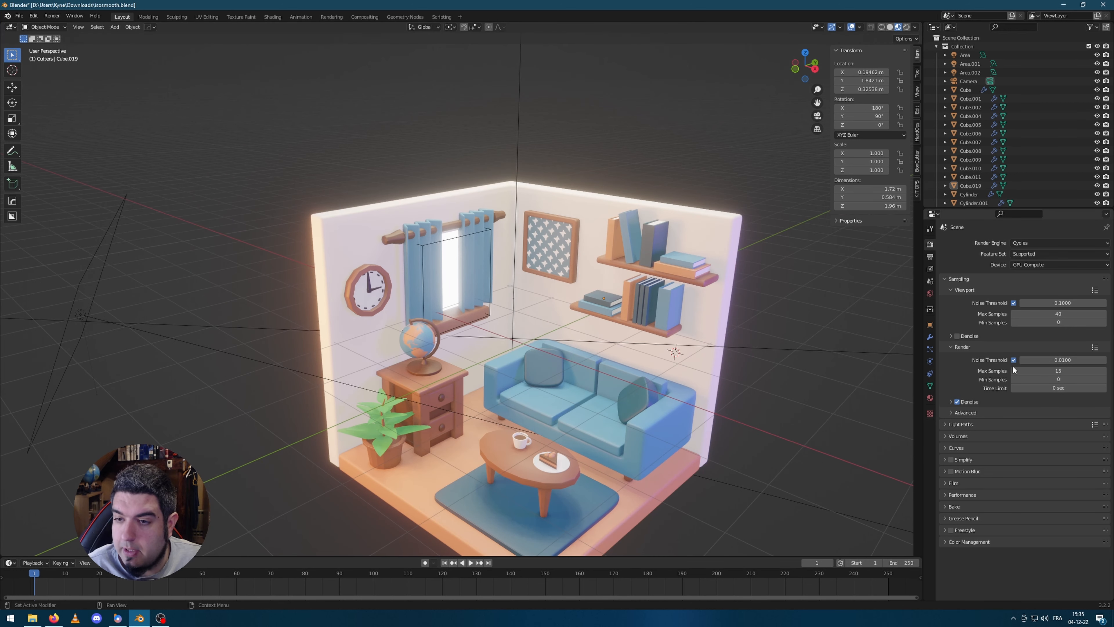
double_click(1047, 313)
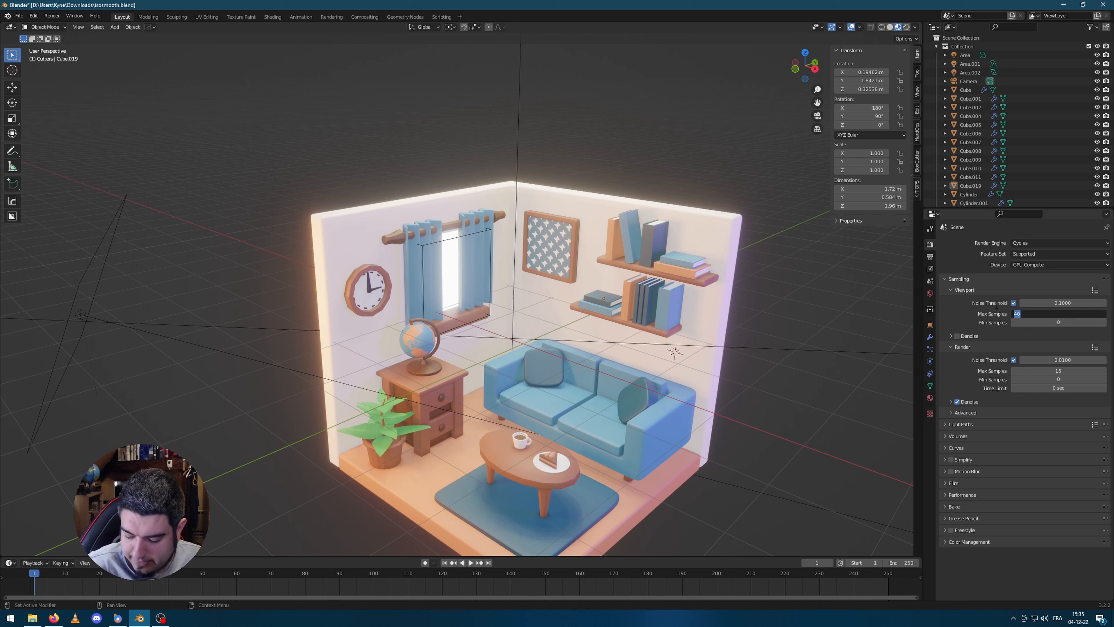
type("128")
key("Return")
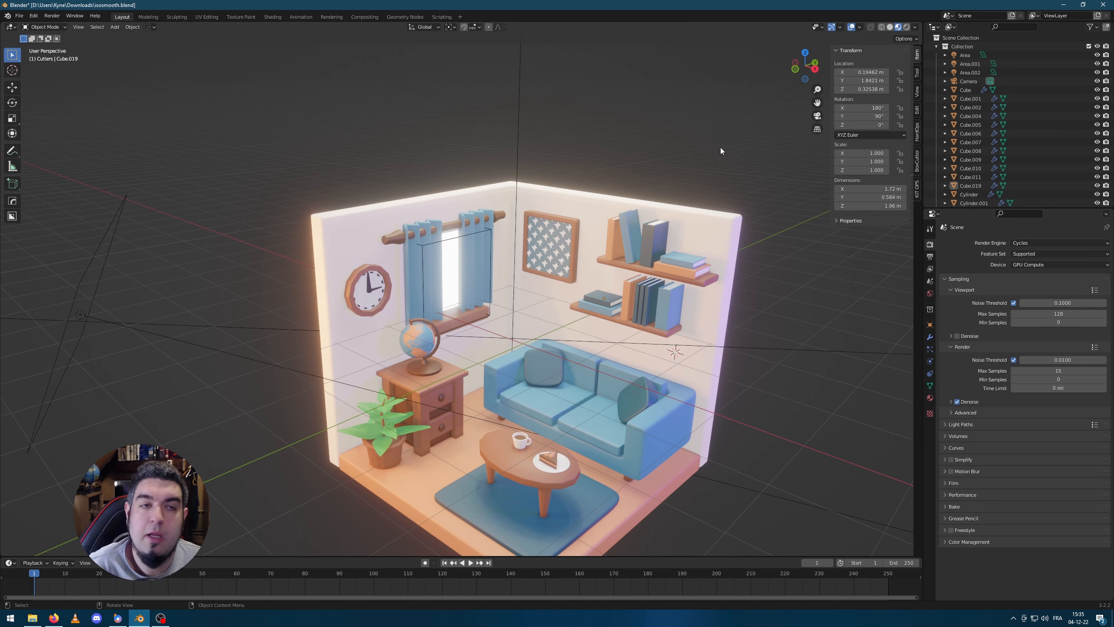